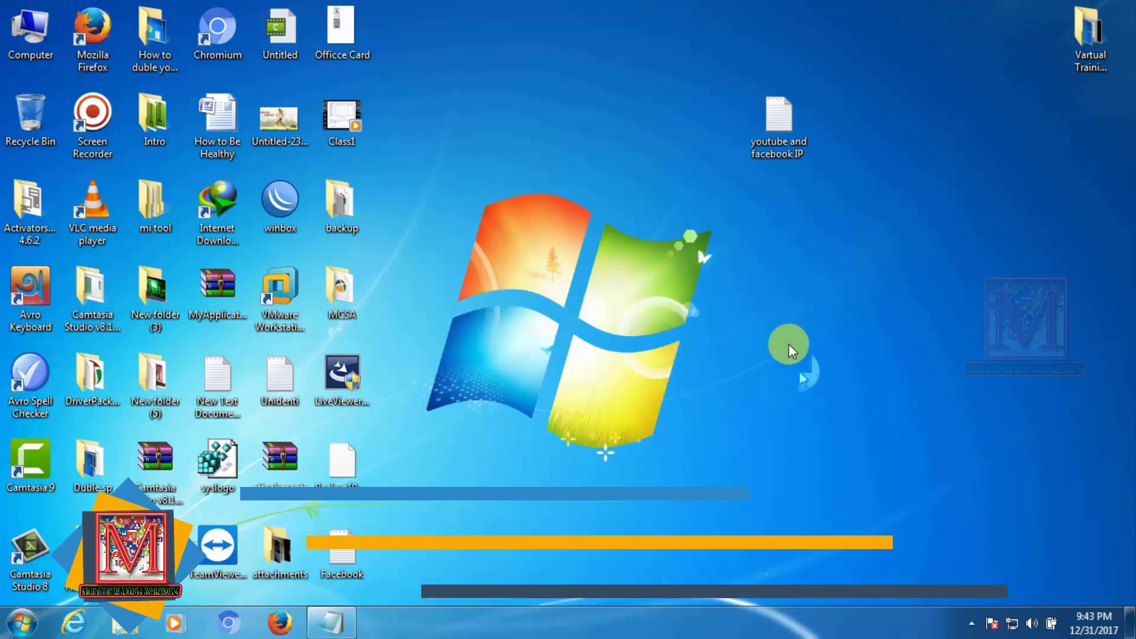
# Open a blank Notepad document and maximize its window
pyautogui.click(786, 329)
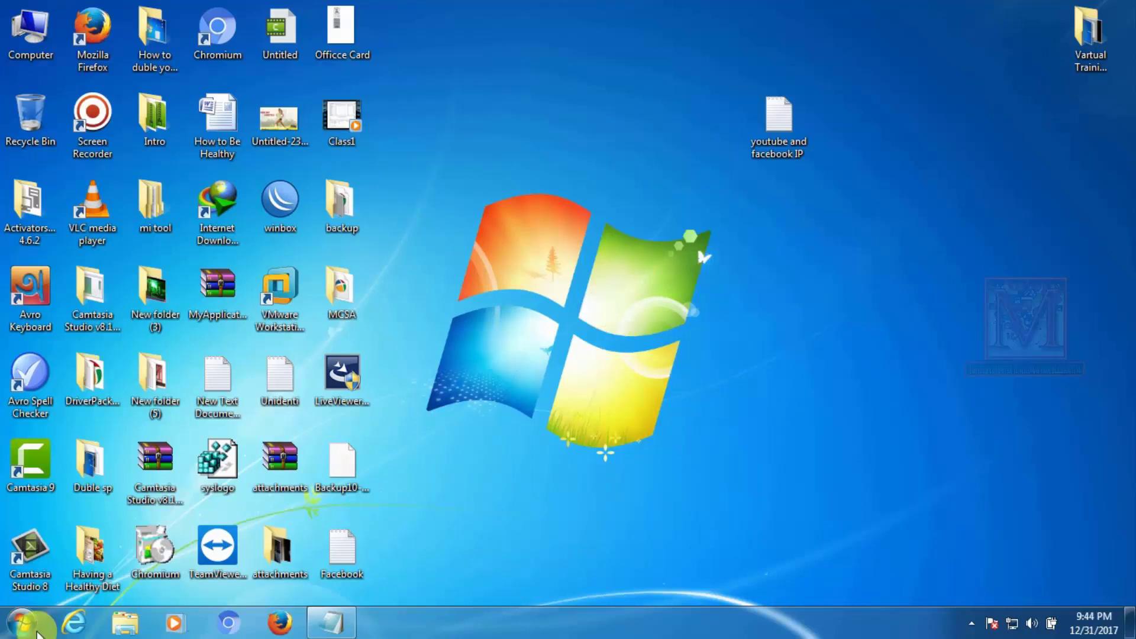
pyautogui.press('super')
pyautogui.click(37, 264)
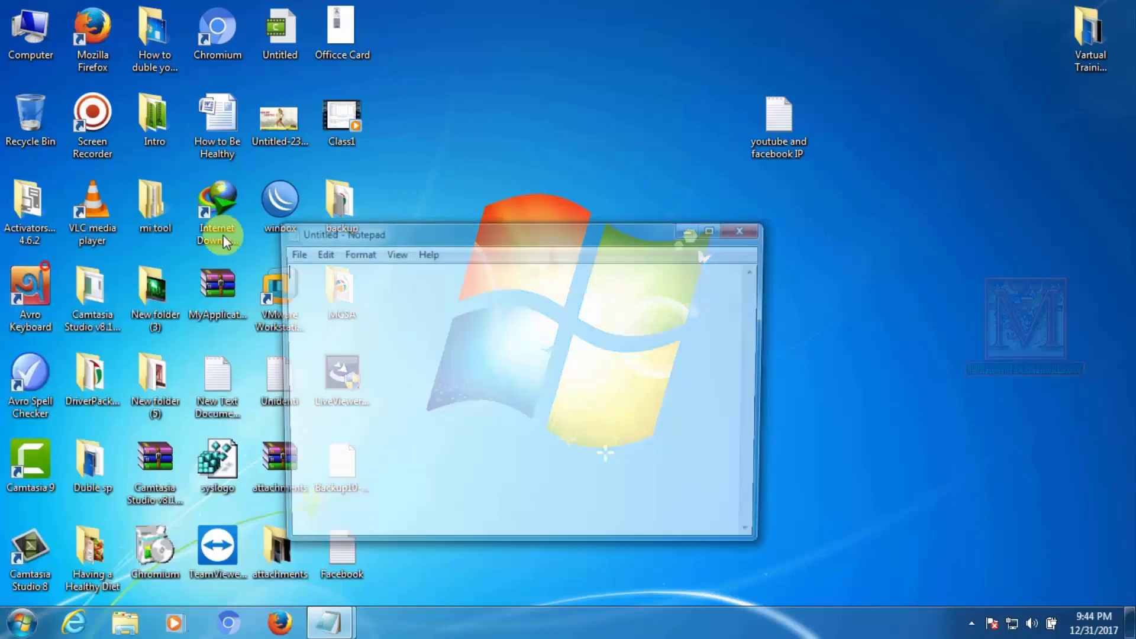
pyautogui.click(720, 232)
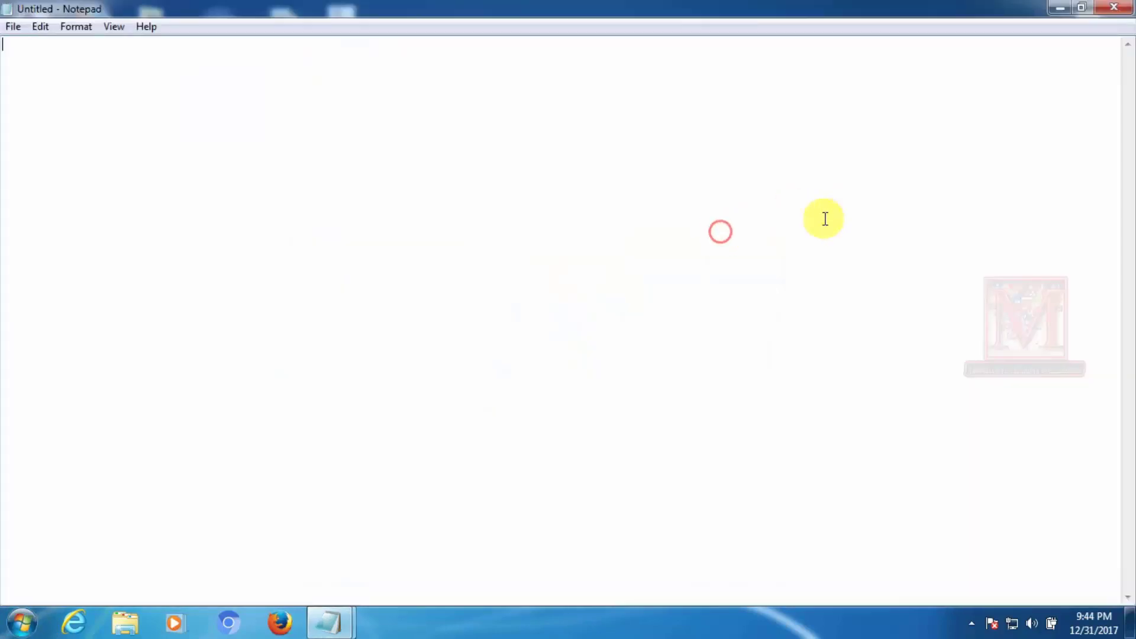
pyautogui.click(24, 47)
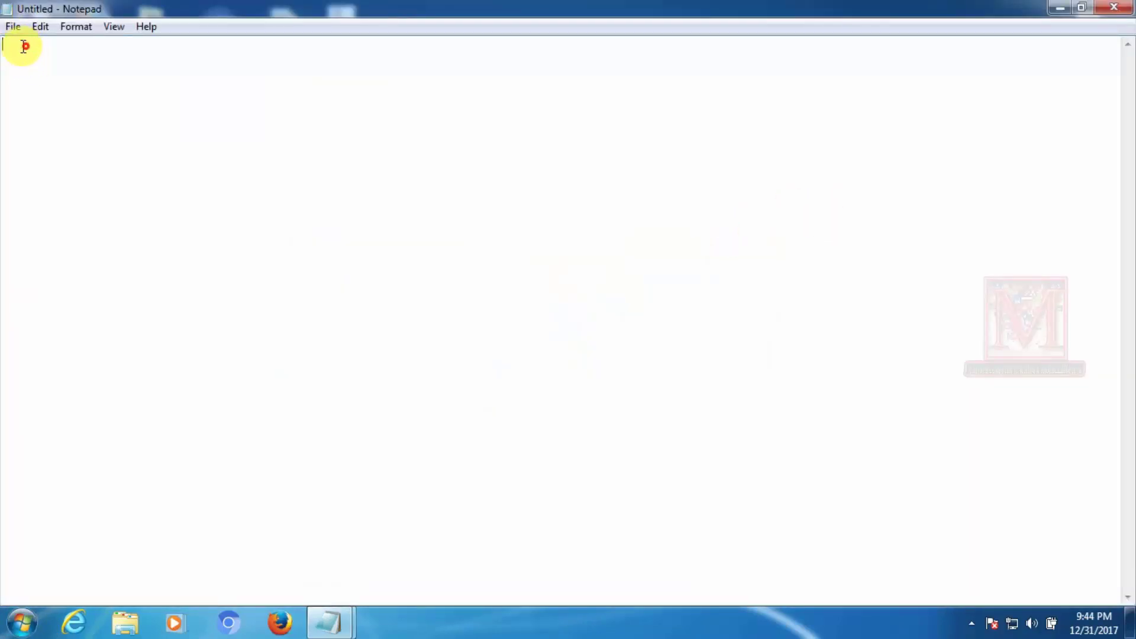
# Set the text font to Bold style at size 24
pyautogui.click(75, 26)
pyautogui.click(98, 62)
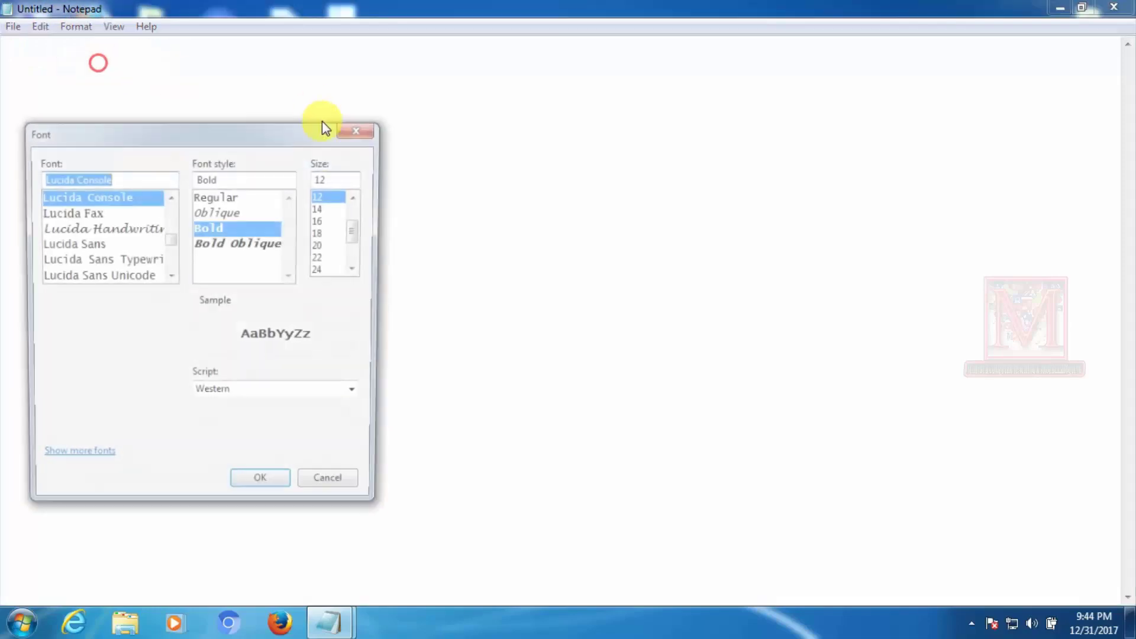
pyautogui.click(208, 245)
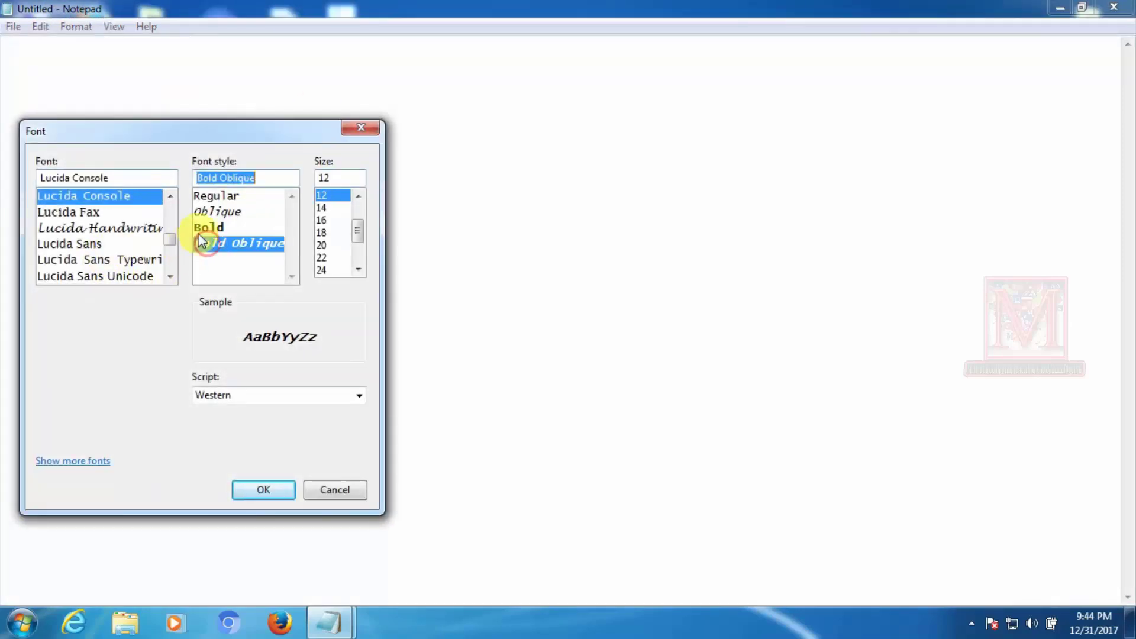
pyautogui.click(205, 227)
pyautogui.click(323, 270)
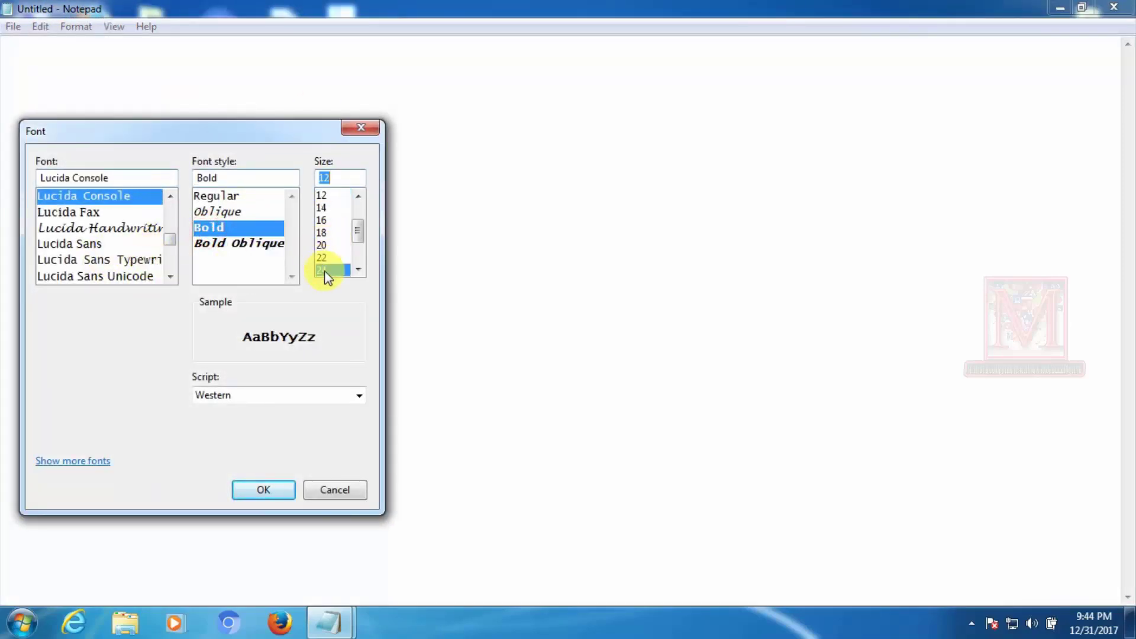
pyautogui.click(263, 489)
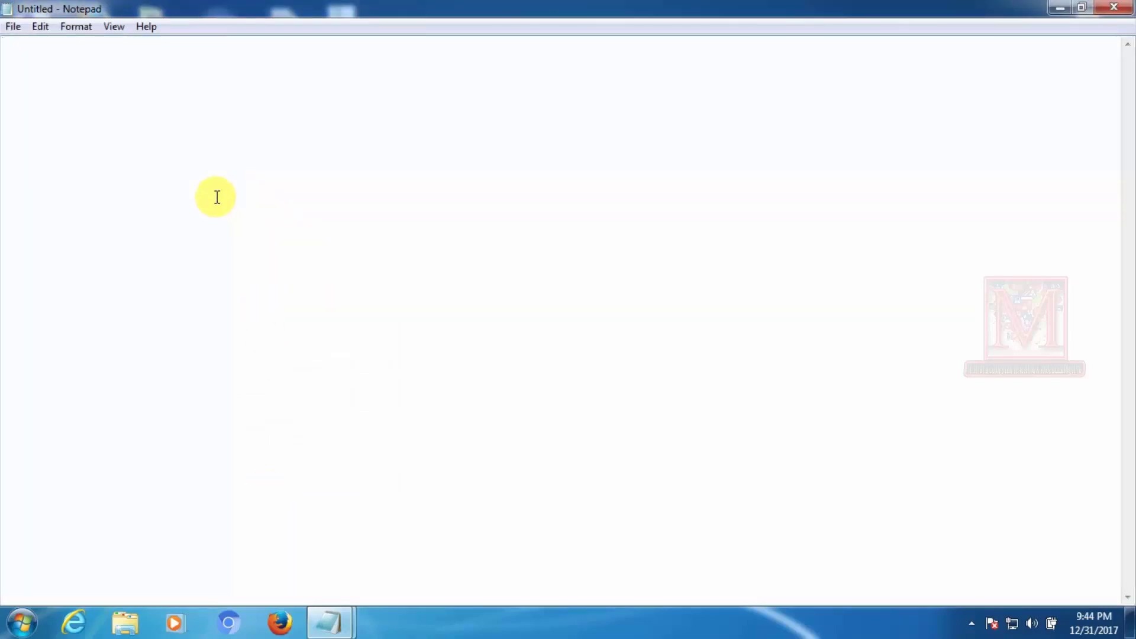
# Write "RAW-50M" and "youtube=100M" on separate lines with two blank lines between them
pyautogui.write('RAW-5')
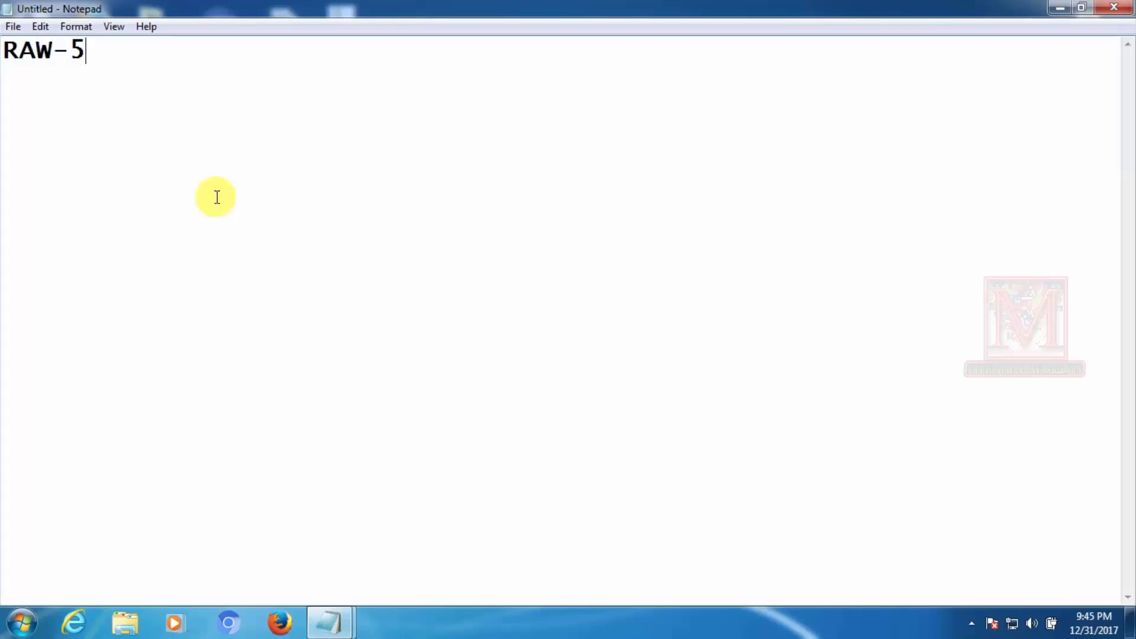
pyautogui.write('00y')
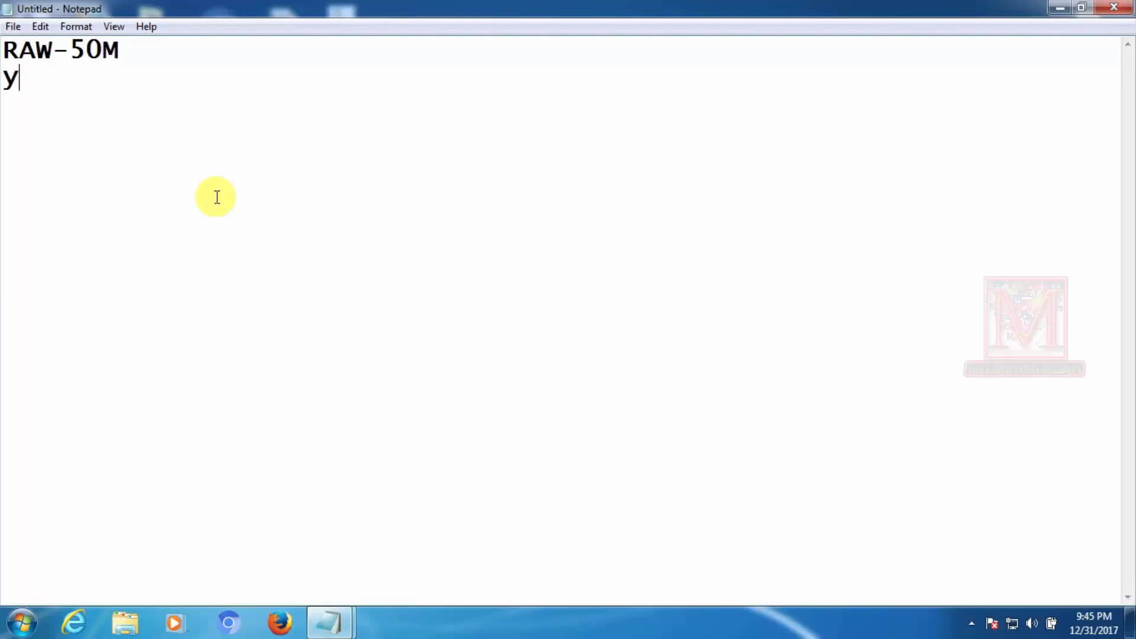
pyautogui.write('outube')
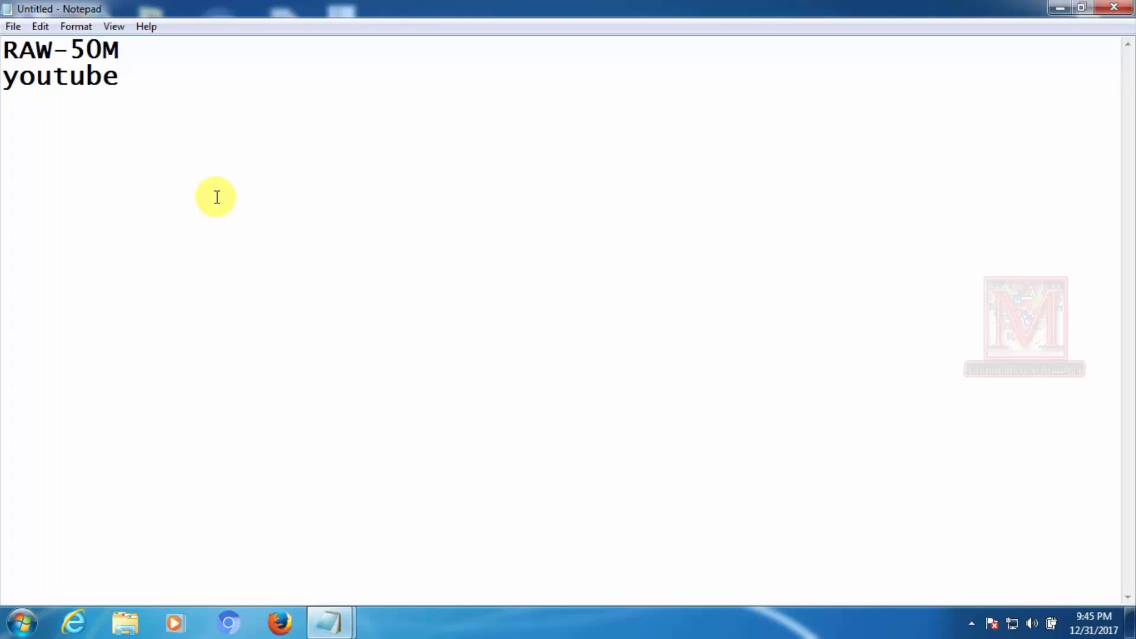
pyautogui.write('-')
pyautogui.press('BackSpace')
pyautogui.write('=100')
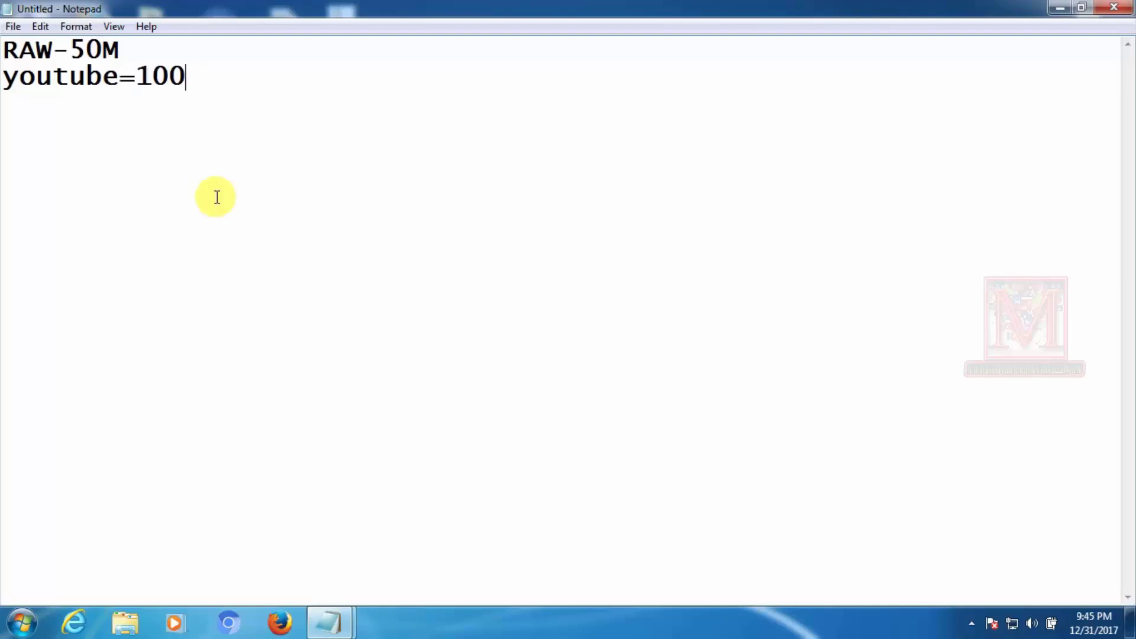
pyautogui.write('M')
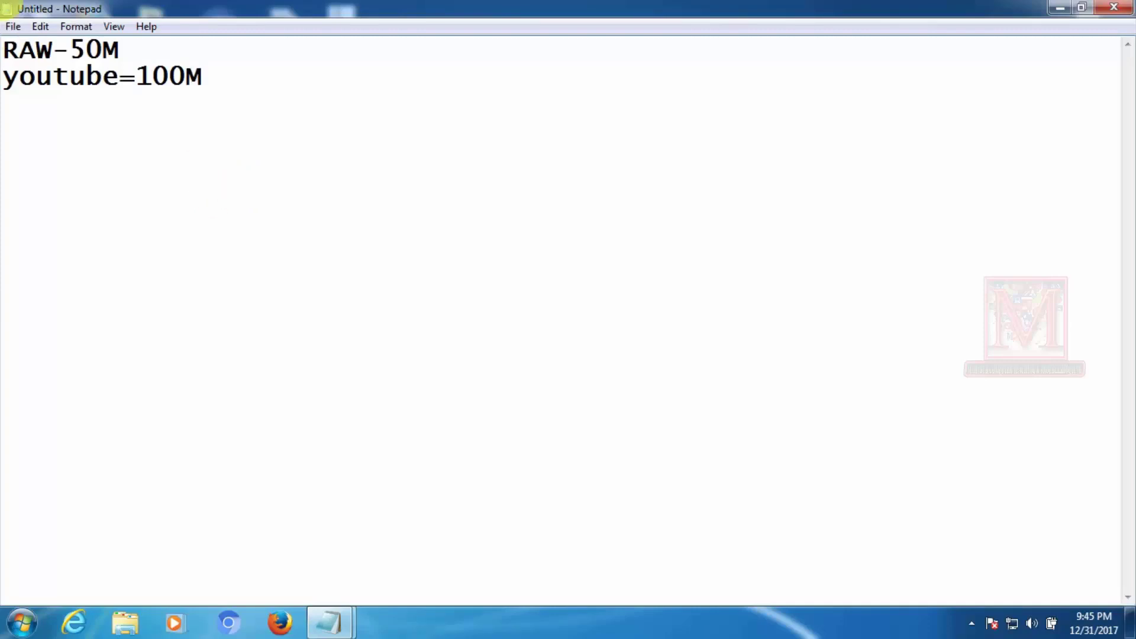
pyautogui.press('Return')
pyautogui.press('Return')
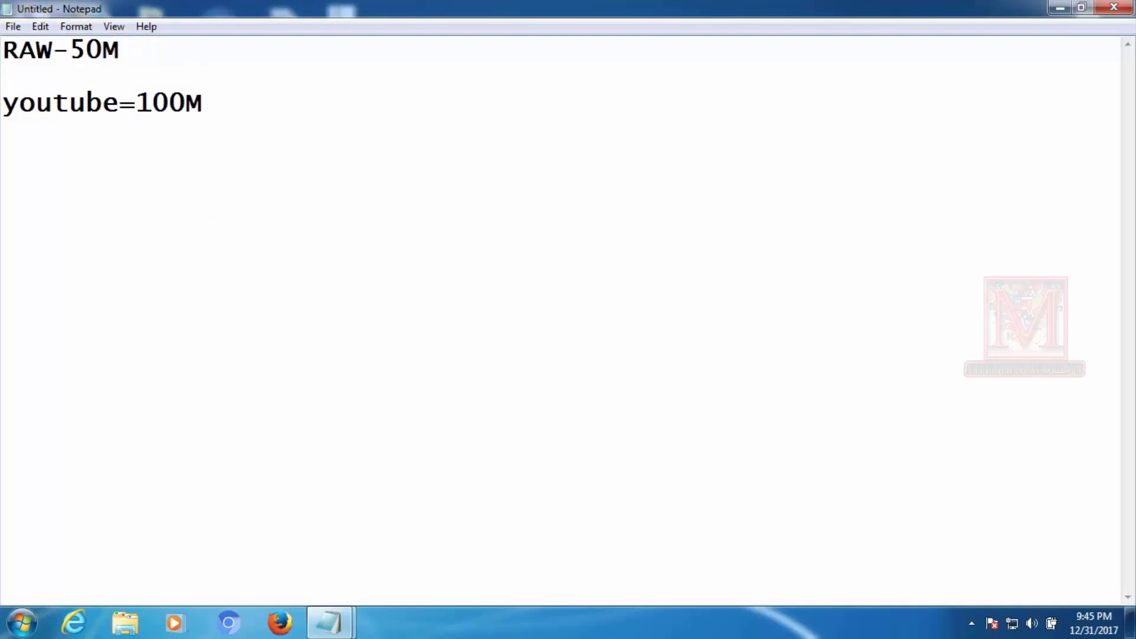
# Compare the bandwidth figure in the RAW line with the figure in the youtube line
pyautogui.moveTo(70, 49); pyautogui.dragTo(103, 50)
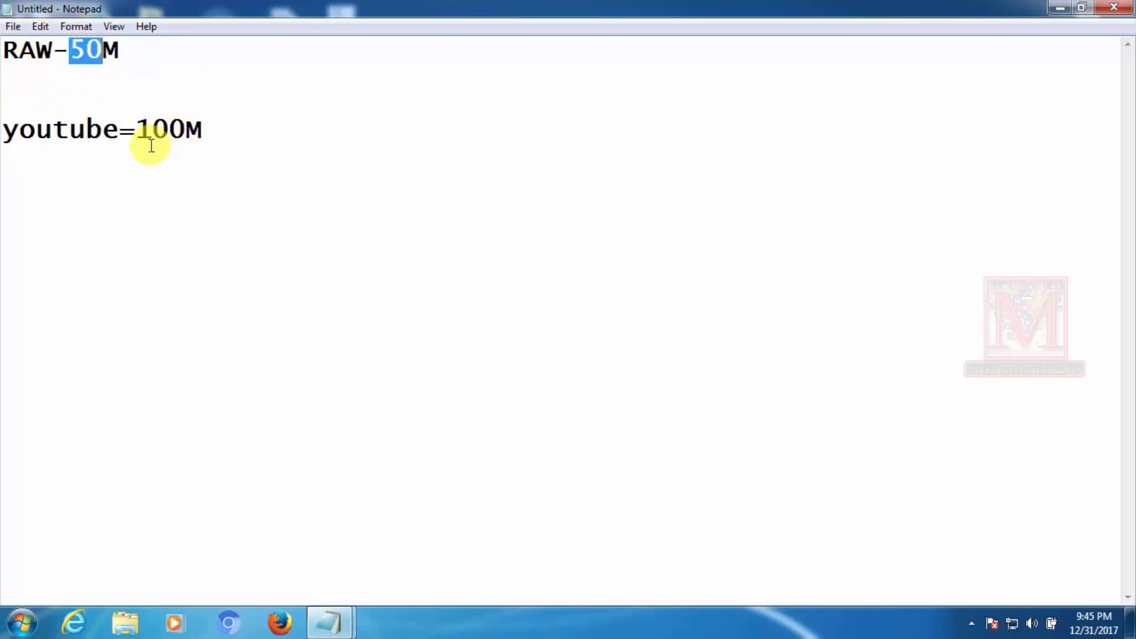
pyautogui.moveTo(134, 128); pyautogui.dragTo(165, 153)
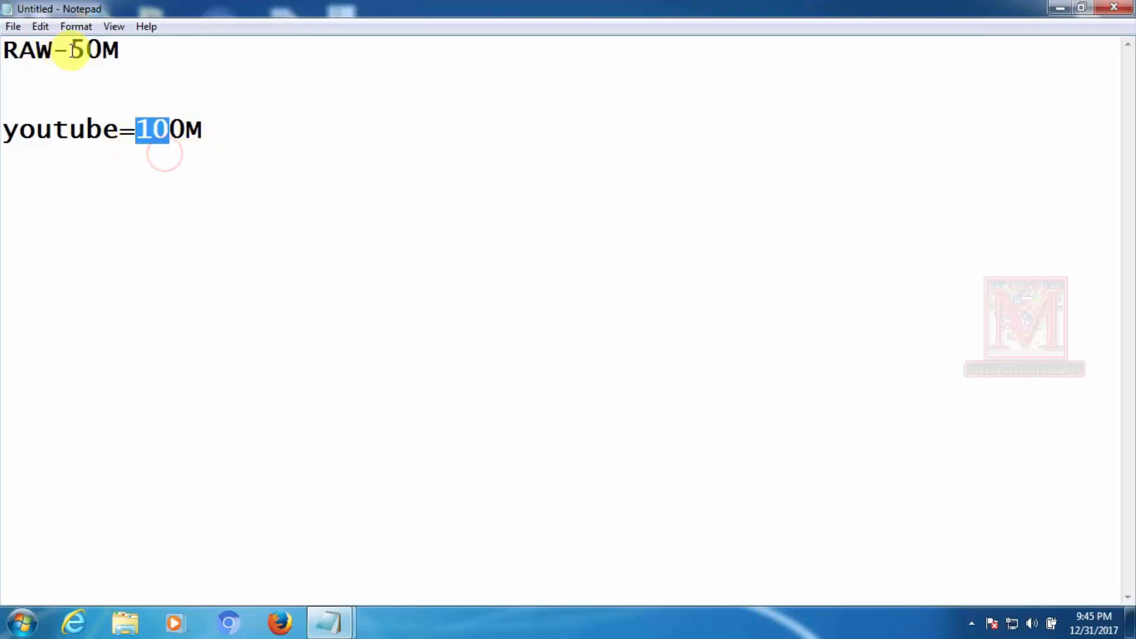
pyautogui.moveTo(71, 51); pyautogui.dragTo(107, 48)
pyautogui.click(257, 120)
pyautogui.click(133, 77)
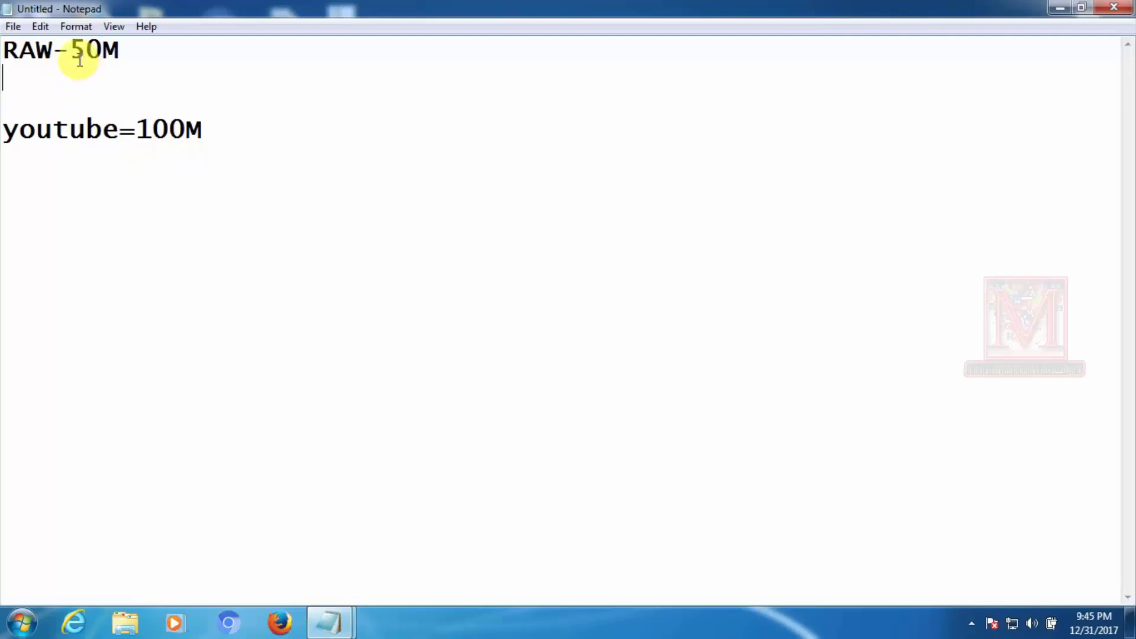
pyautogui.moveTo(70, 49); pyautogui.dragTo(103, 49)
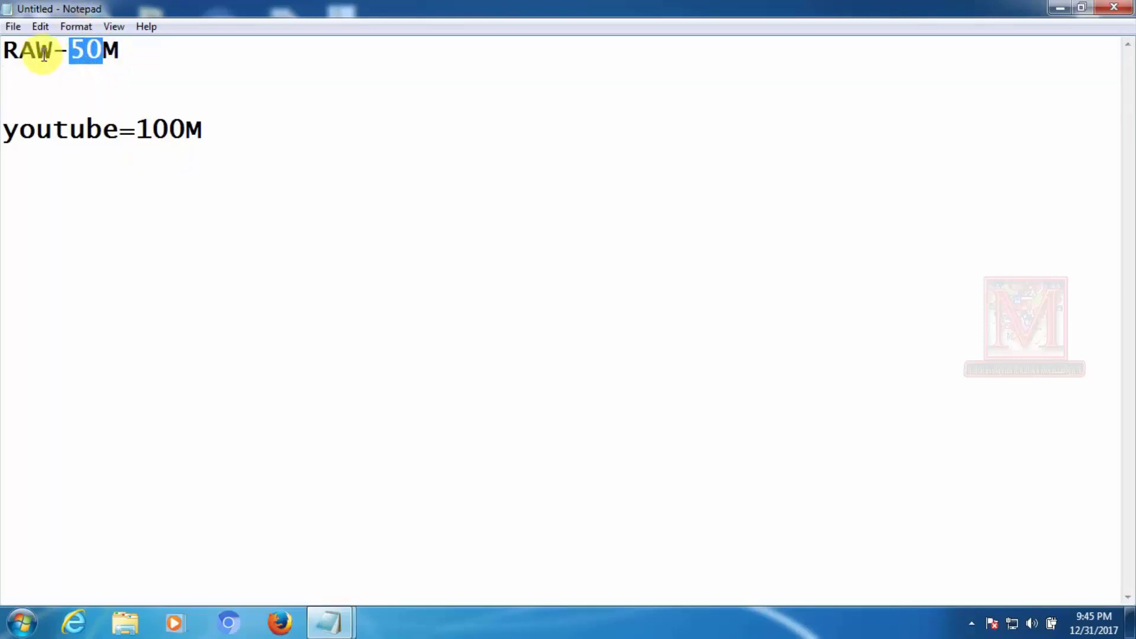
pyautogui.moveTo(136, 131); pyautogui.dragTo(151, 129)
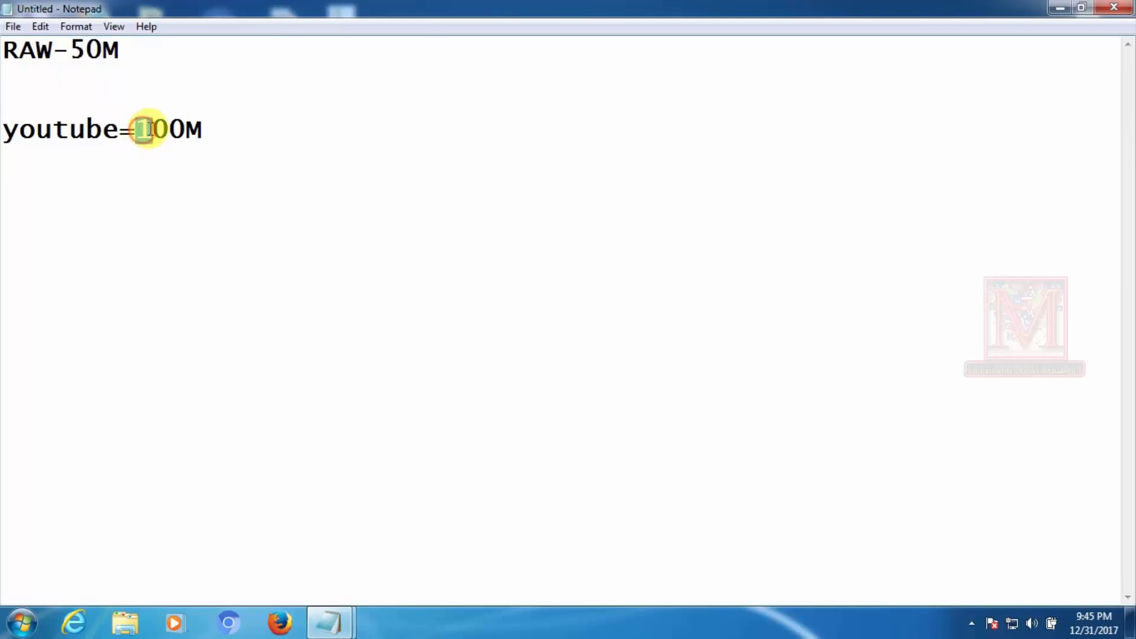
pyautogui.click(218, 128)
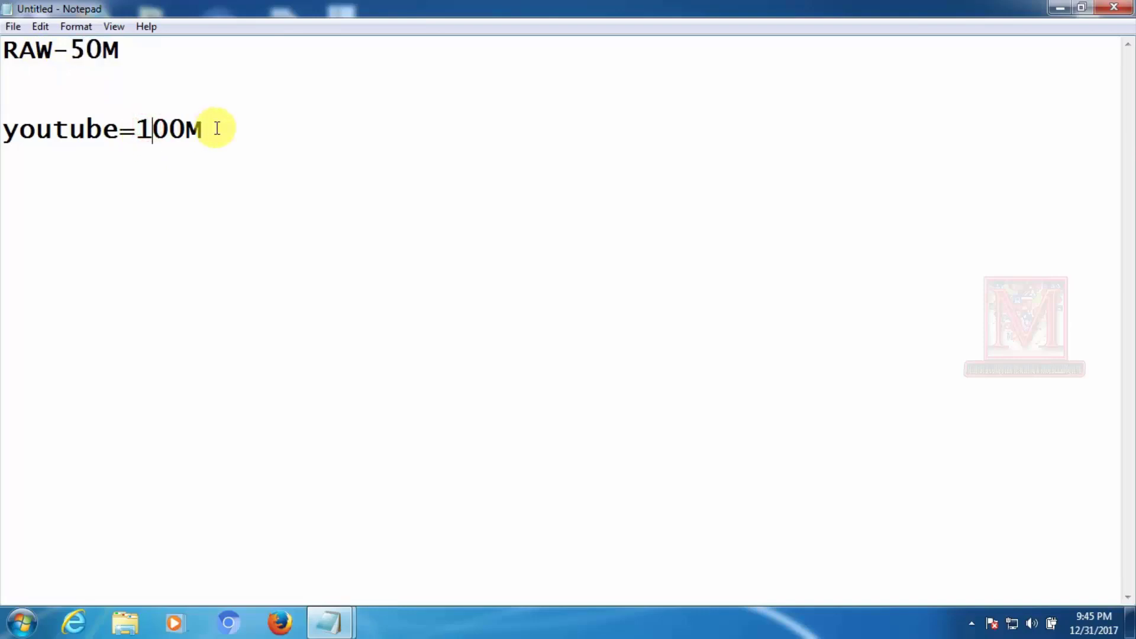
# Add the lines "pakeg--1M" and "youtube-3M" beneath the youtube=100M line, leaving a blank line above them
pyautogui.click(63, 86)
pyautogui.press('Return')
pyautogui.write('pakeg')
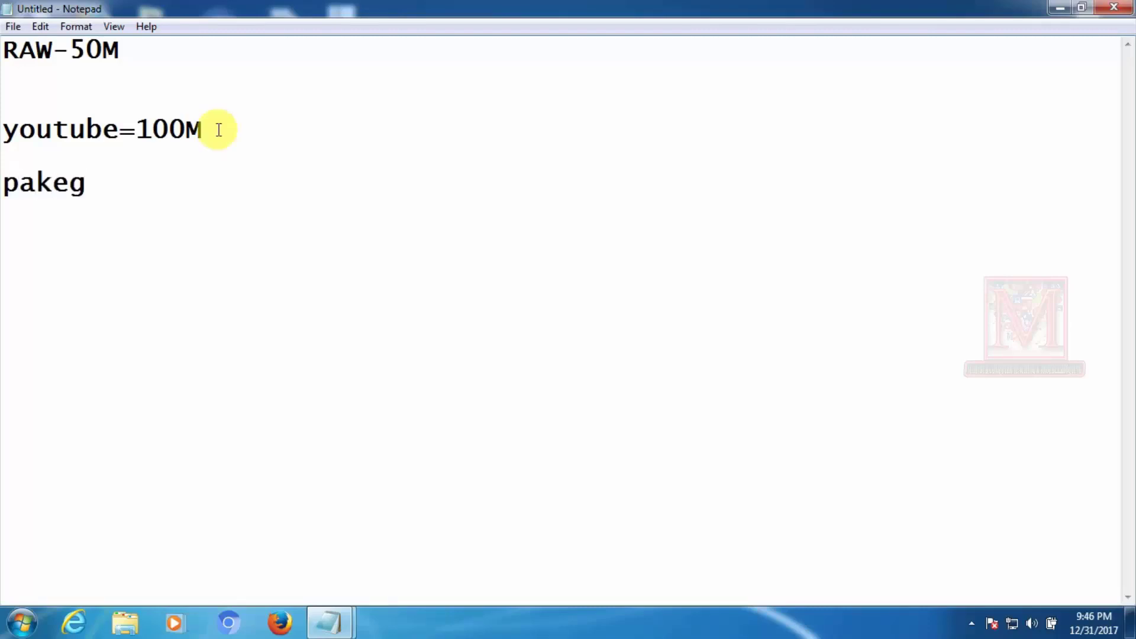
pyautogui.write('--1M')
pyautogui.press('Return')
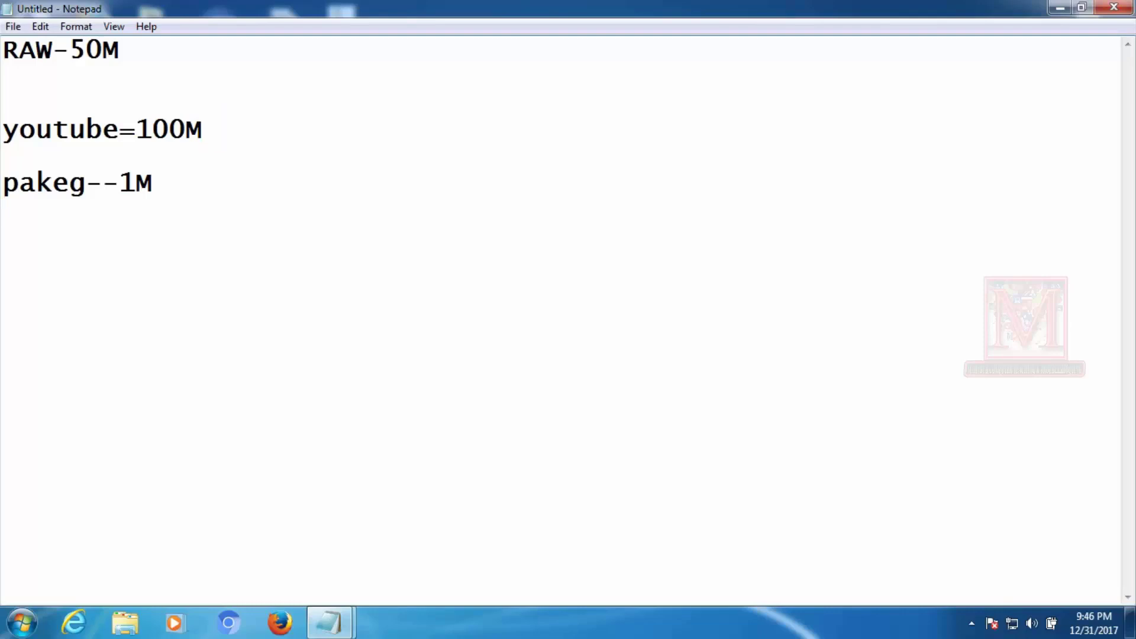
pyautogui.write('yp')
pyautogui.write('ou')
pyautogui.write('tube')
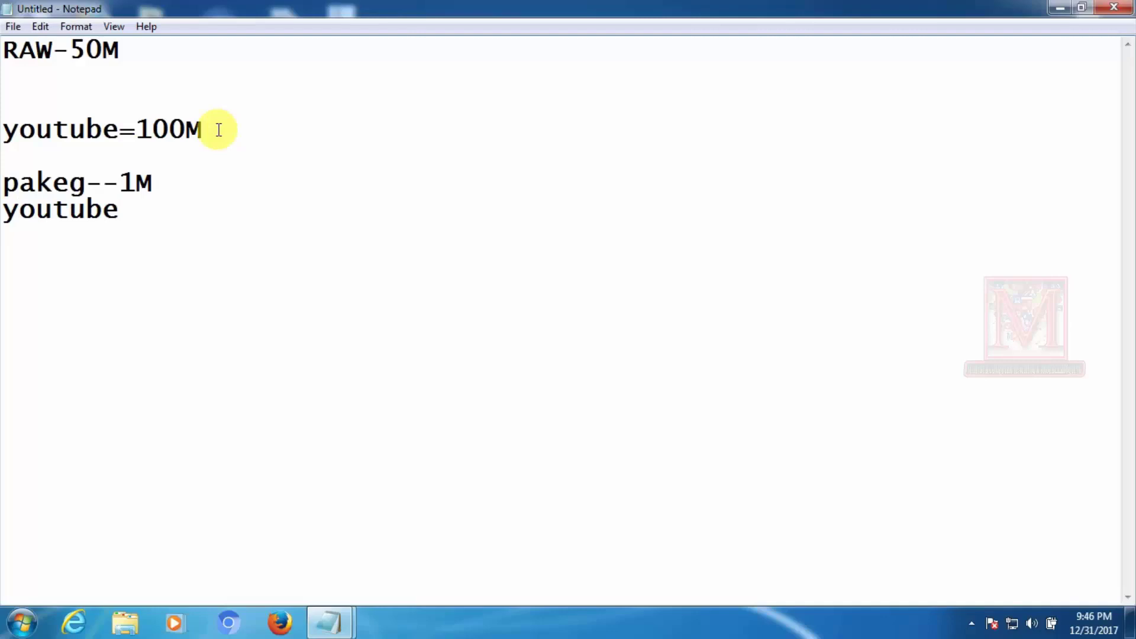
pyautogui.write('-3M')
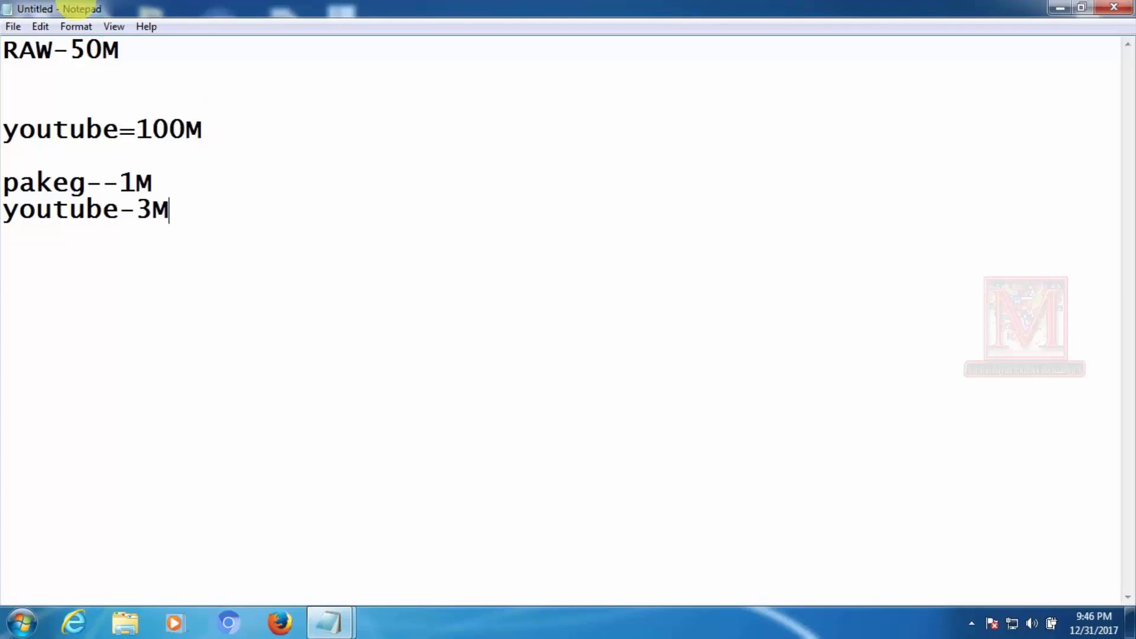
# Insert a blank line after the pakeg line and replace its second hyphen with two spaces before 1M
pyautogui.click(161, 177)
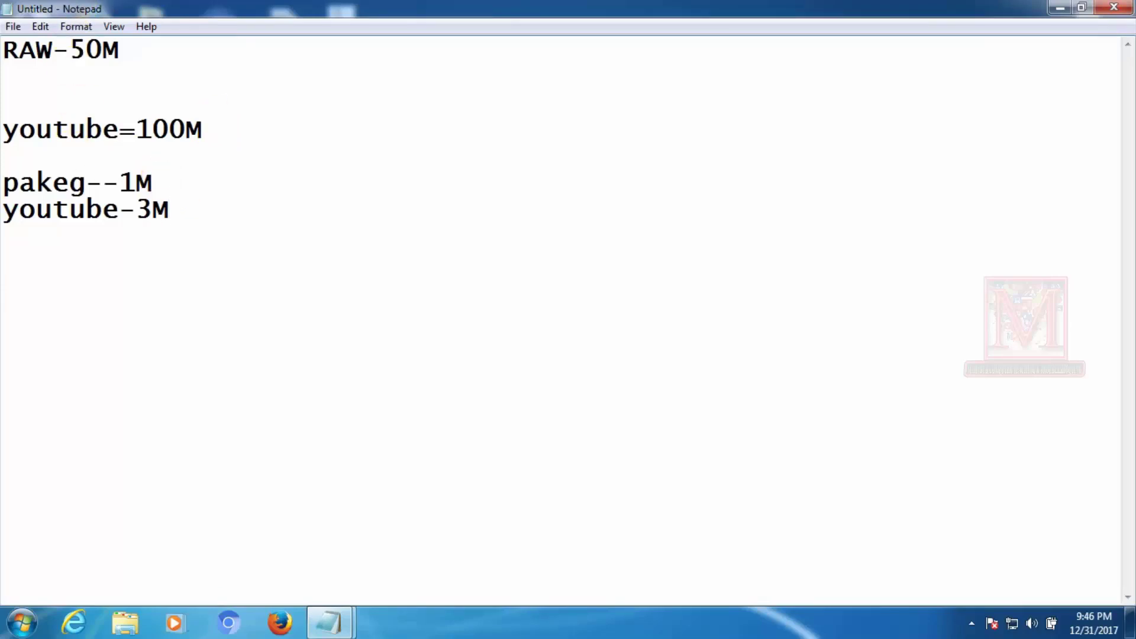
pyautogui.press('Return')
pyautogui.click(119, 183)
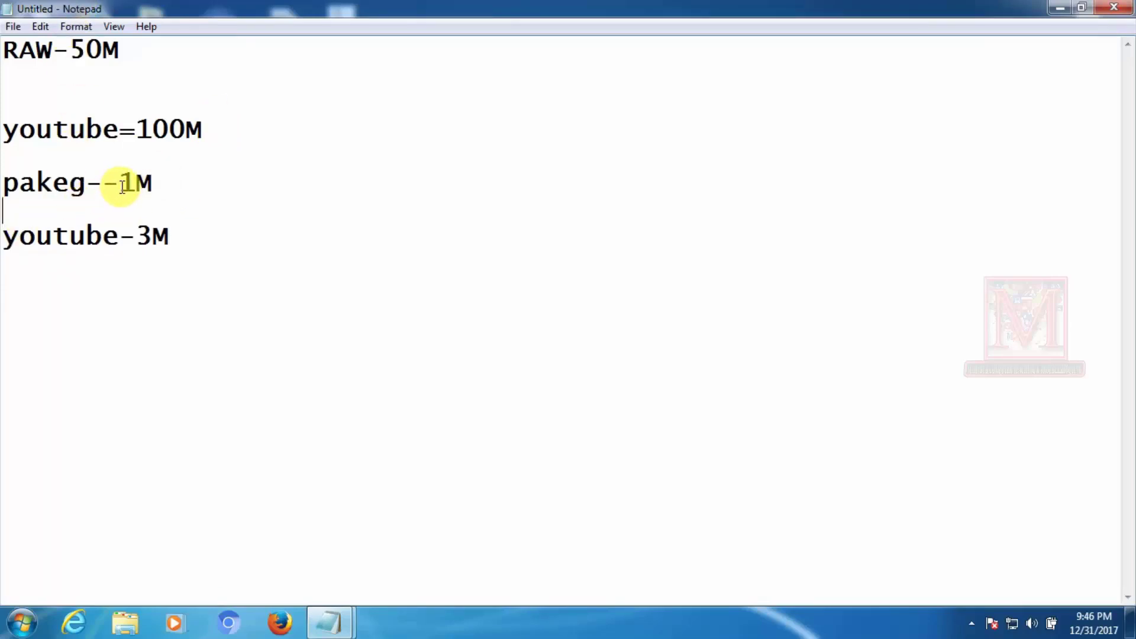
pyautogui.press('BackSpace')
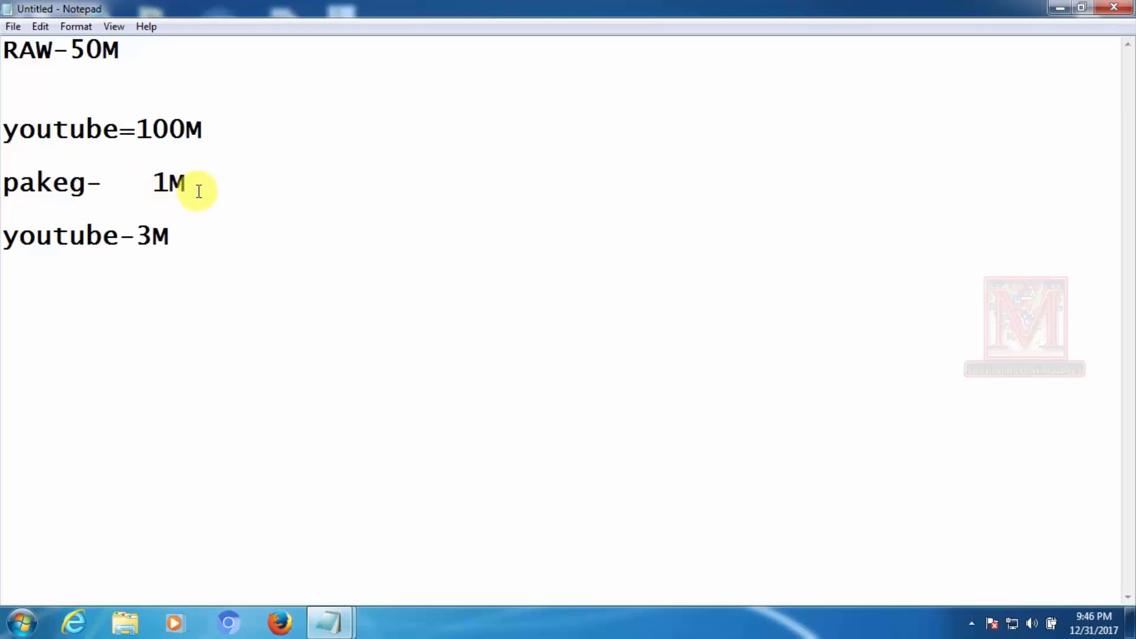
pyautogui.press('BackSpace')
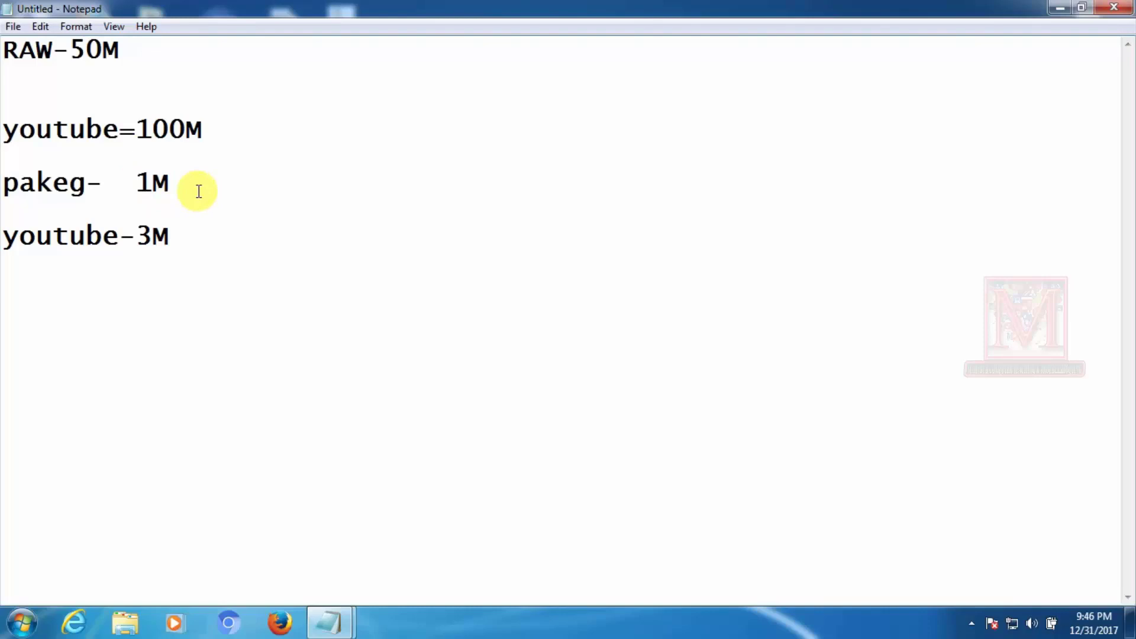
# Examine the youtube=100M line, highlighting its label and the whole entry
pyautogui.click(248, 155)
pyautogui.click(206, 239)
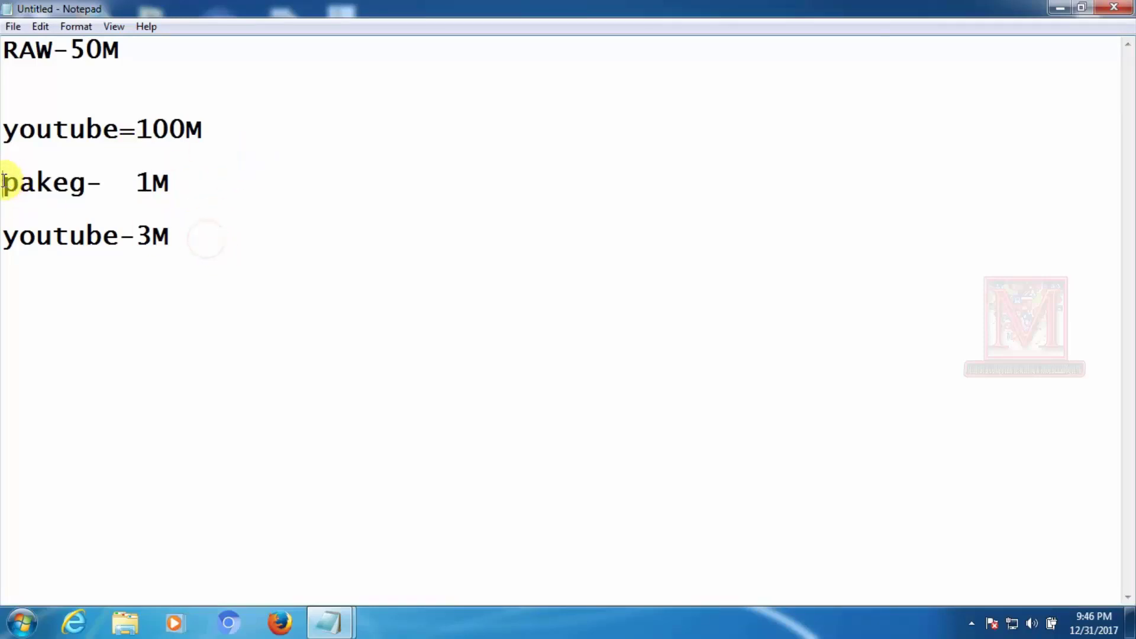
pyautogui.moveTo(2, 179); pyautogui.dragTo(12, 139)
pyautogui.click(1, 133)
pyautogui.click(231, 152)
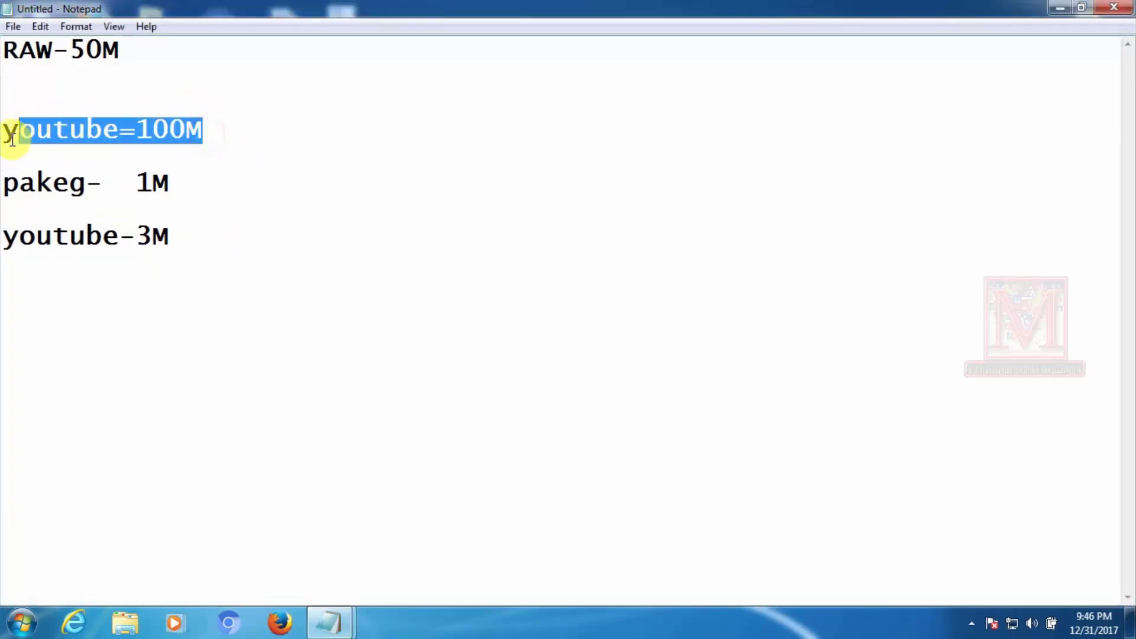
pyautogui.click(84, 155)
pyautogui.moveTo(120, 131); pyautogui.dragTo(6, 128)
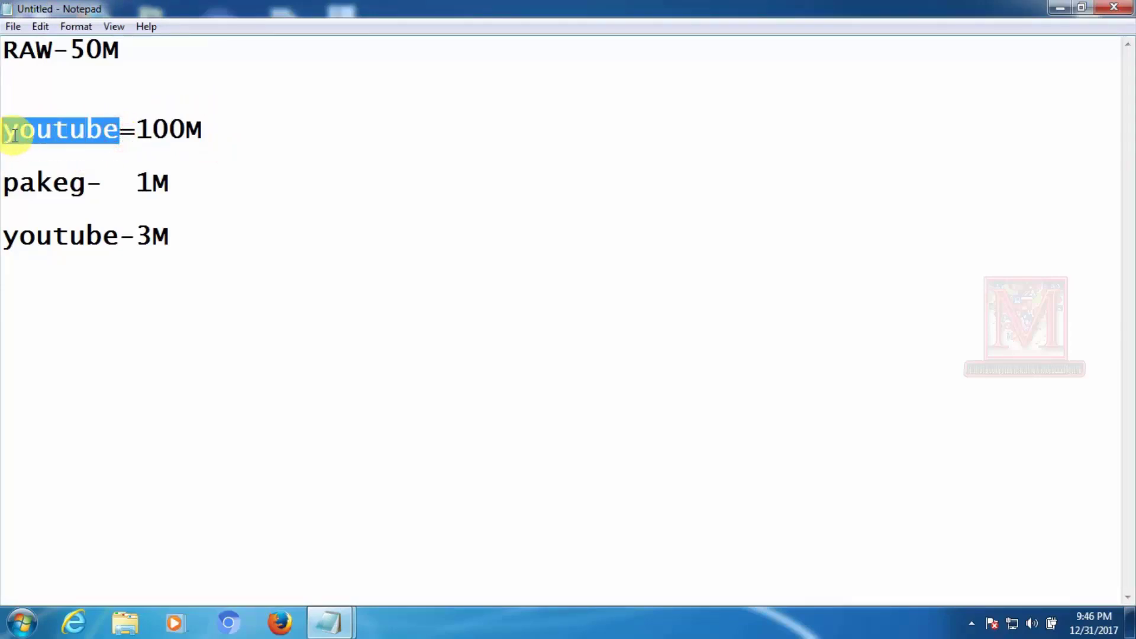
pyautogui.click(137, 148)
pyautogui.click(134, 129)
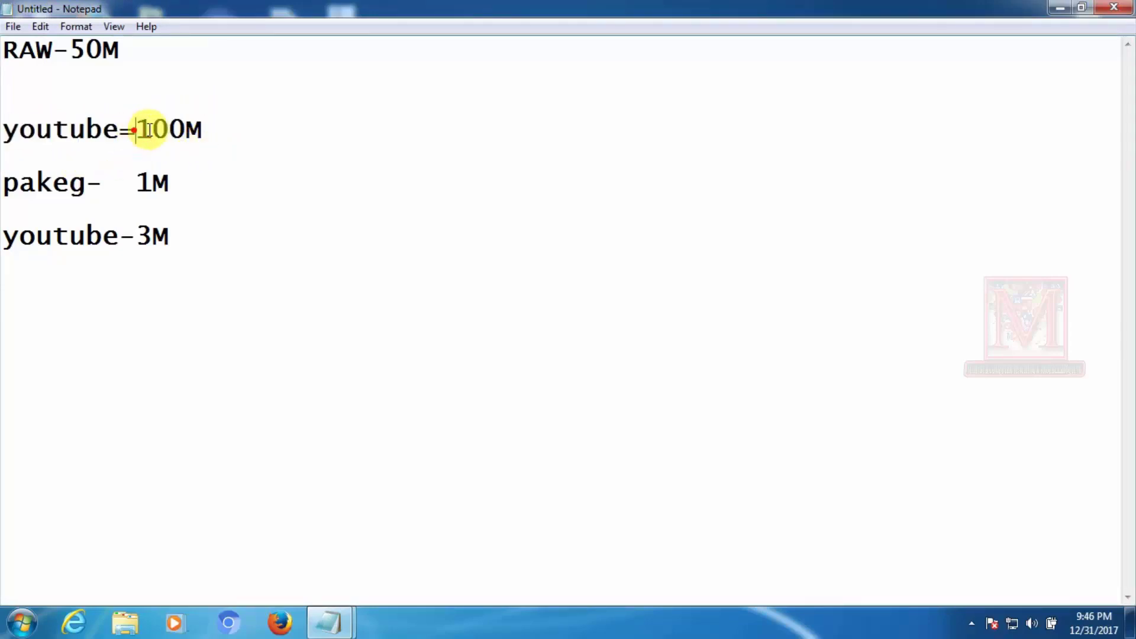
pyautogui.click(247, 165)
pyautogui.click(226, 127)
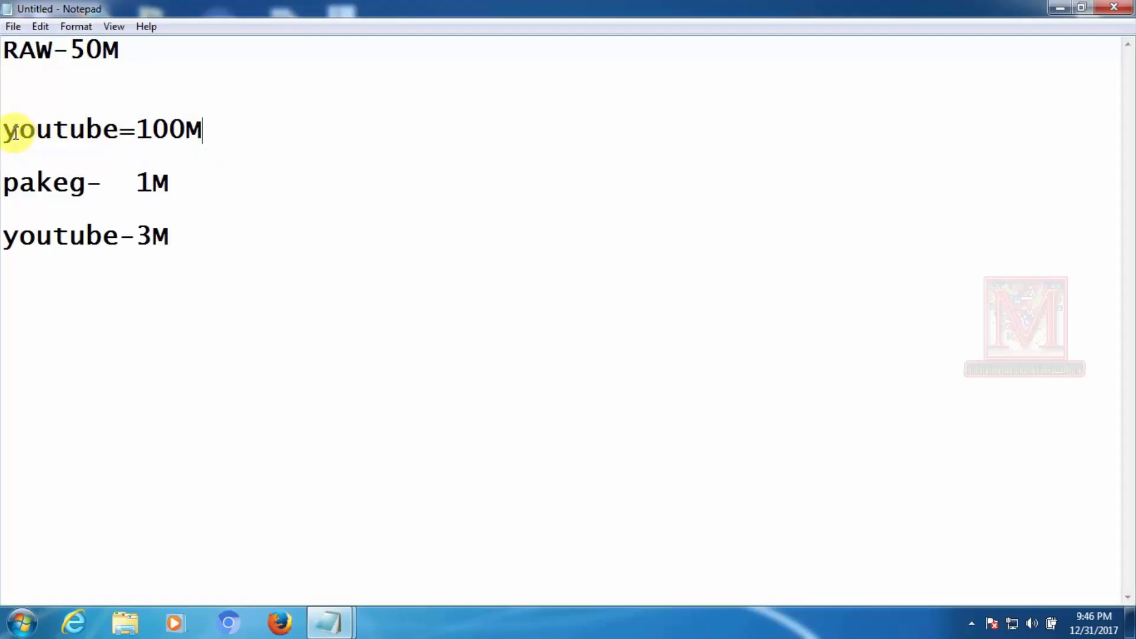
pyautogui.click(6, 130)
pyautogui.keyDown('shift'); pyautogui.click(202, 130); pyautogui.keyUp('shift')
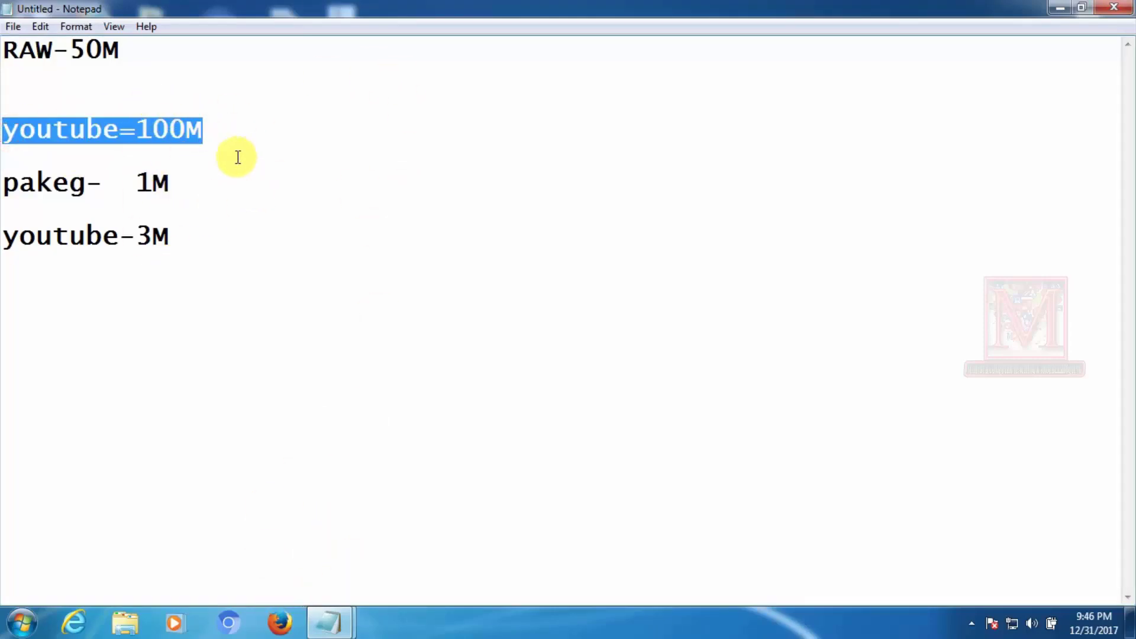
pyautogui.click(214, 135)
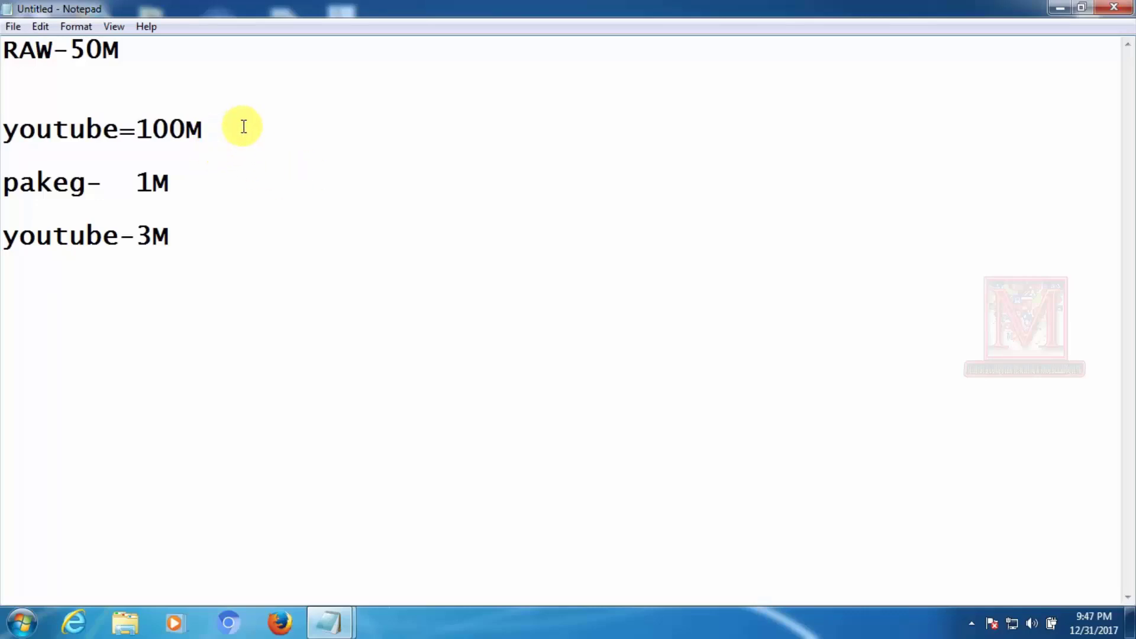
pyautogui.moveTo(8, 130); pyautogui.dragTo(204, 130)
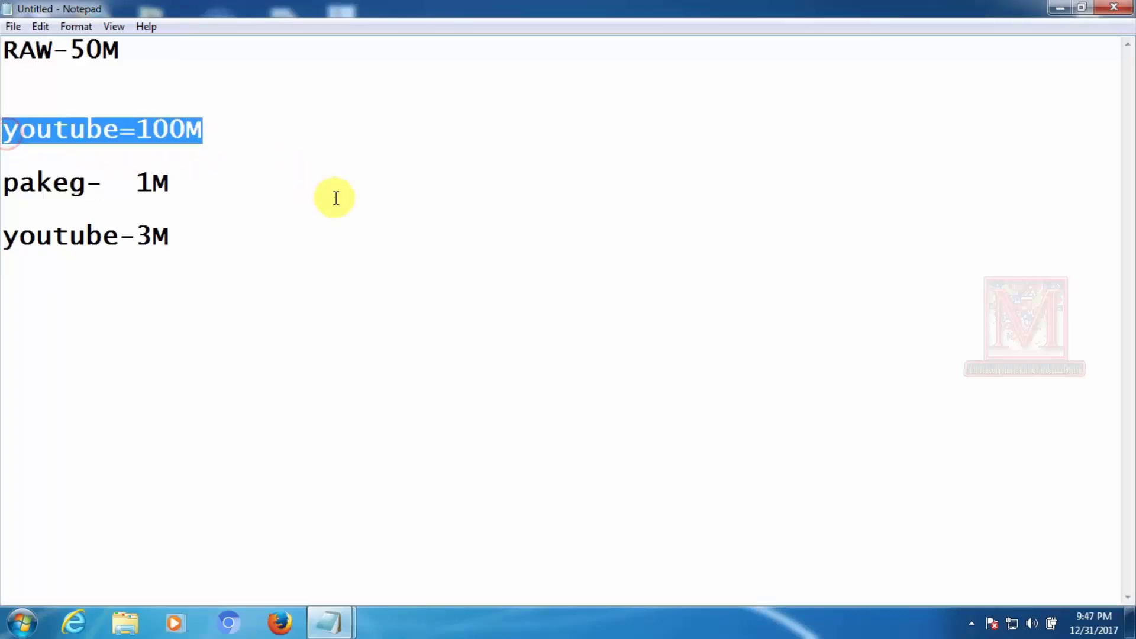
pyautogui.click(335, 197)
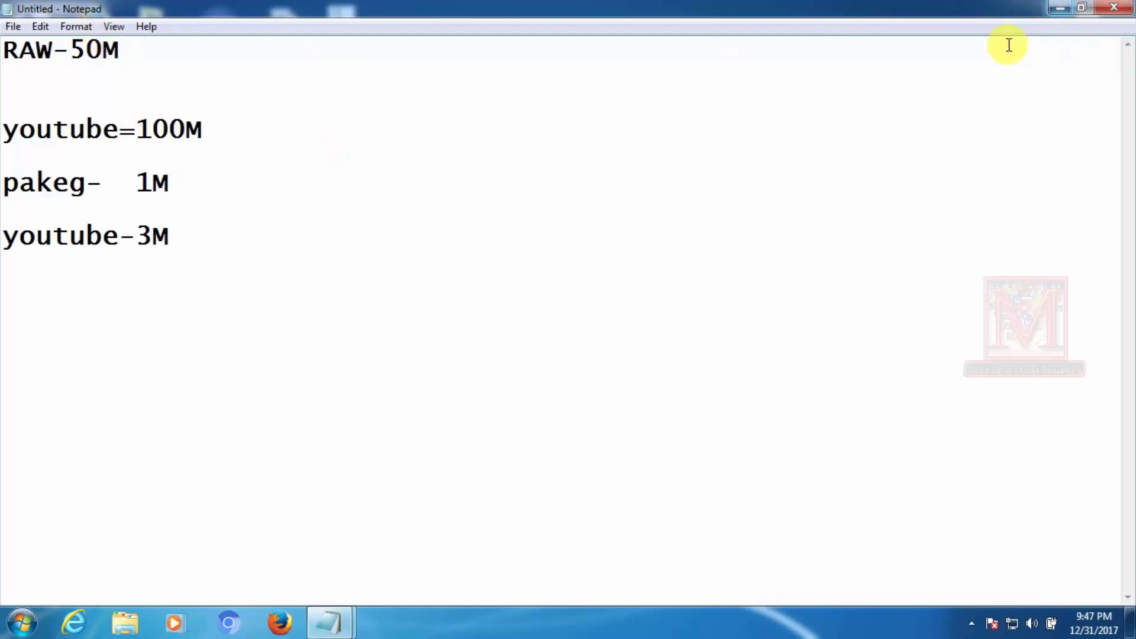
pyautogui.click(1059, 9)
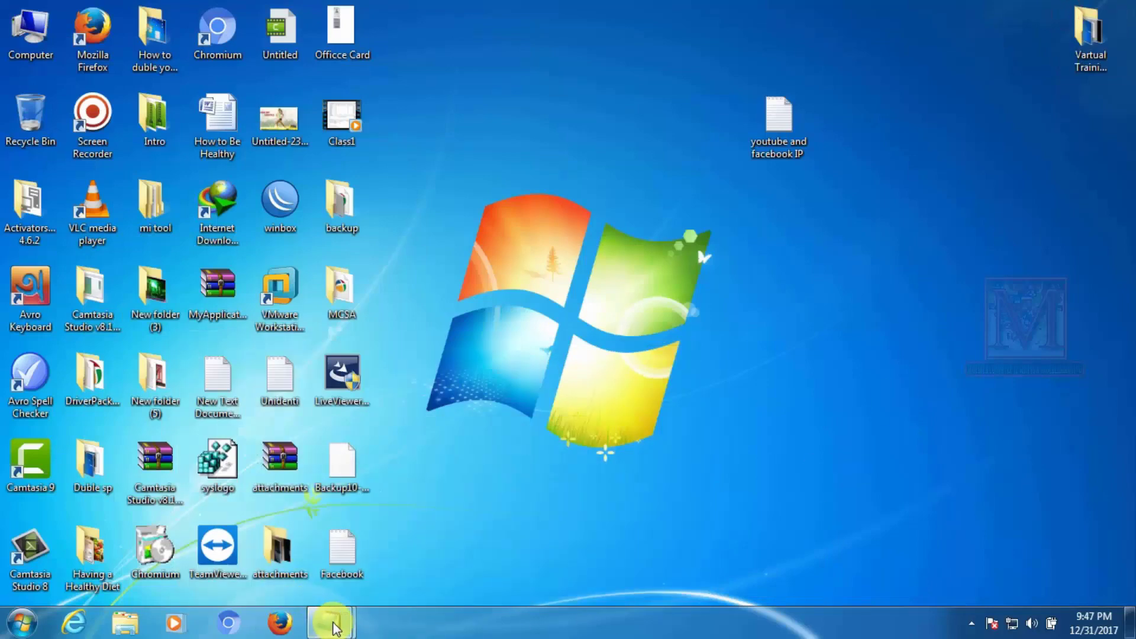
pyautogui.moveTo(342, 619)
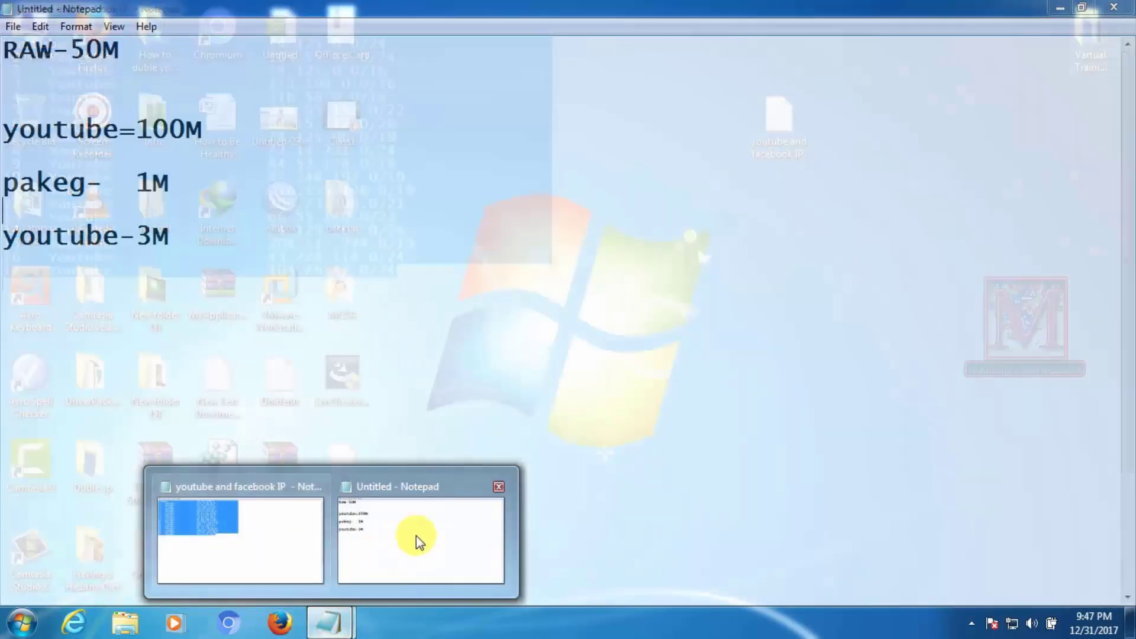
pyautogui.click(421, 535)
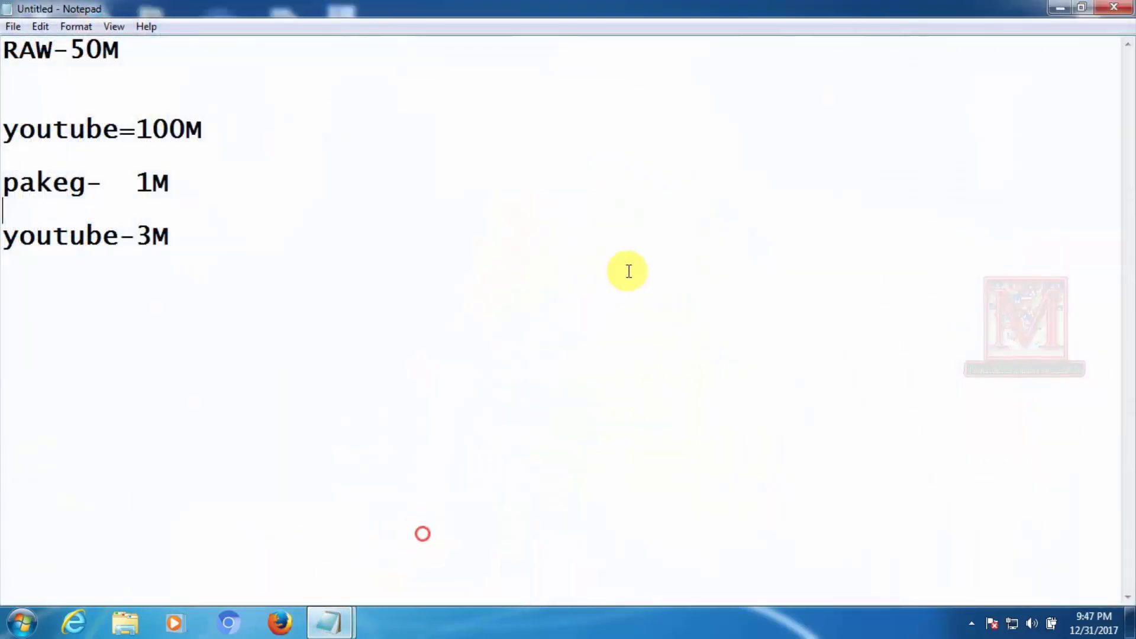
# Append "------ISP:" to the end of the youtube=100M line
pyautogui.click(11, 130)
pyautogui.moveTo(18, 131); pyautogui.dragTo(241, 119)
pyautogui.click(218, 124)
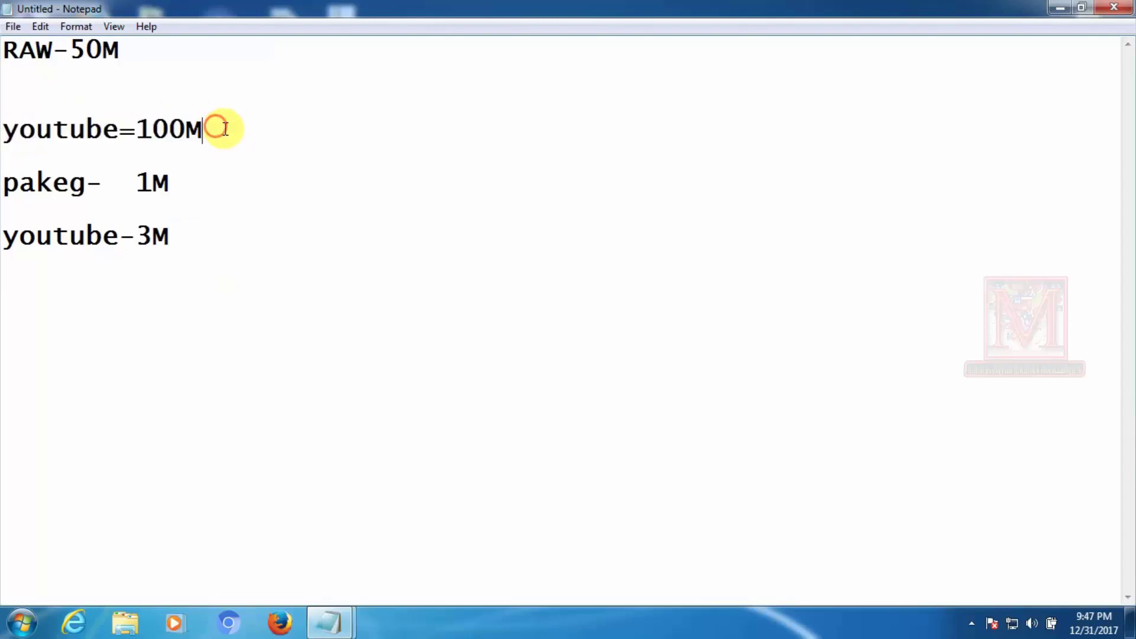
pyautogui.write('--')
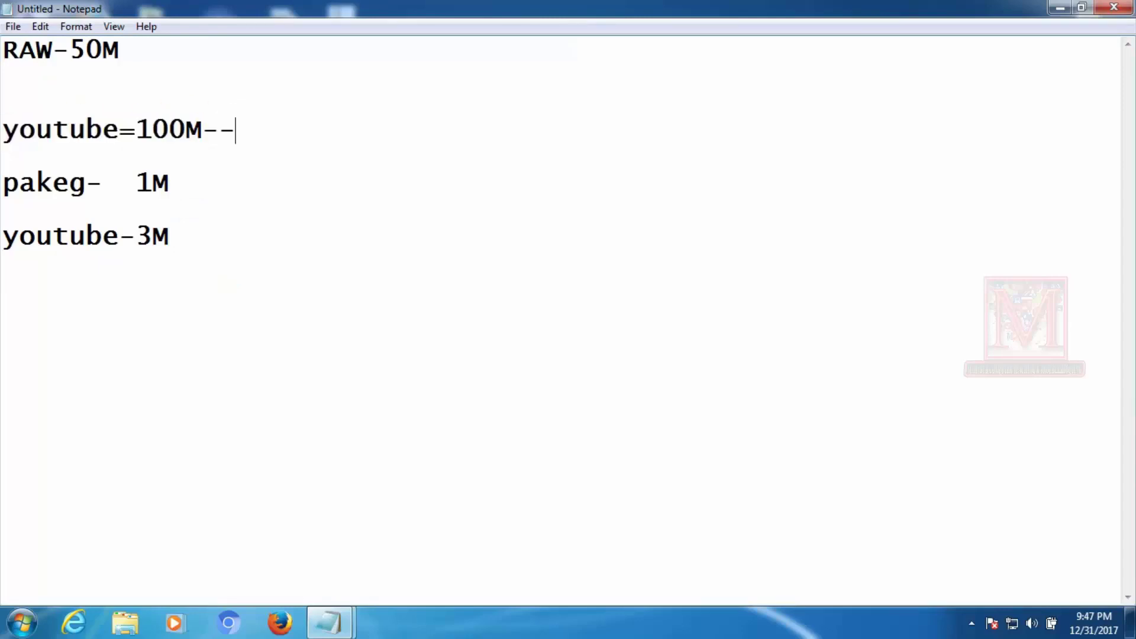
pyautogui.write('----ISP')
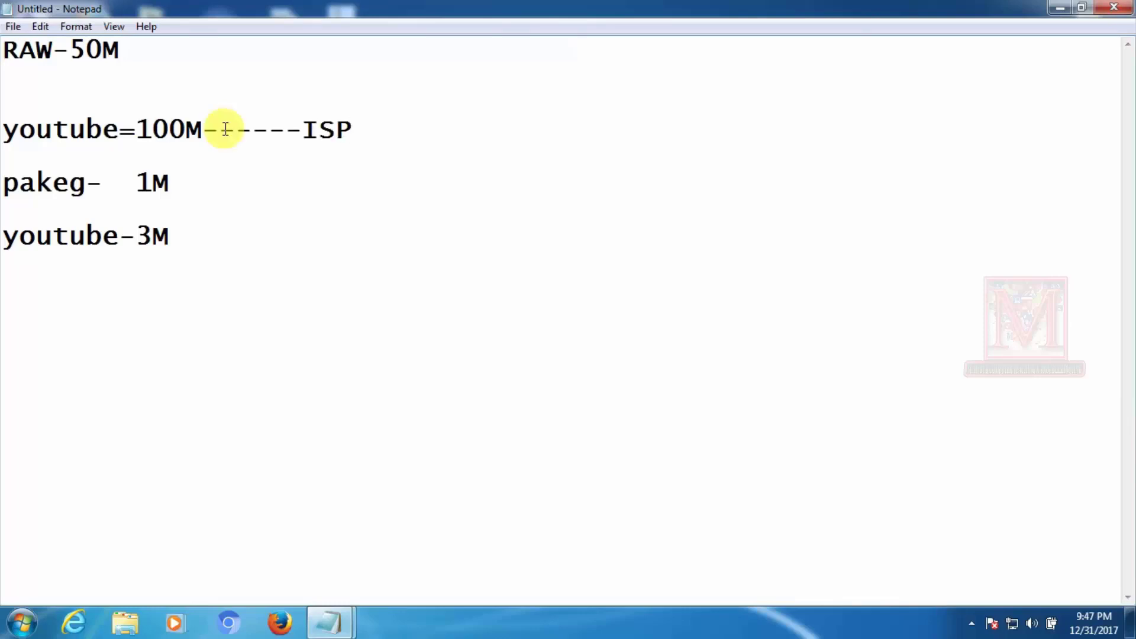
pyautogui.write(':')
# Compare the youtube line and its ISP label with the RAW-50M line, highlighting each entry
pyautogui.moveTo(4, 130); pyautogui.dragTo(199, 121)
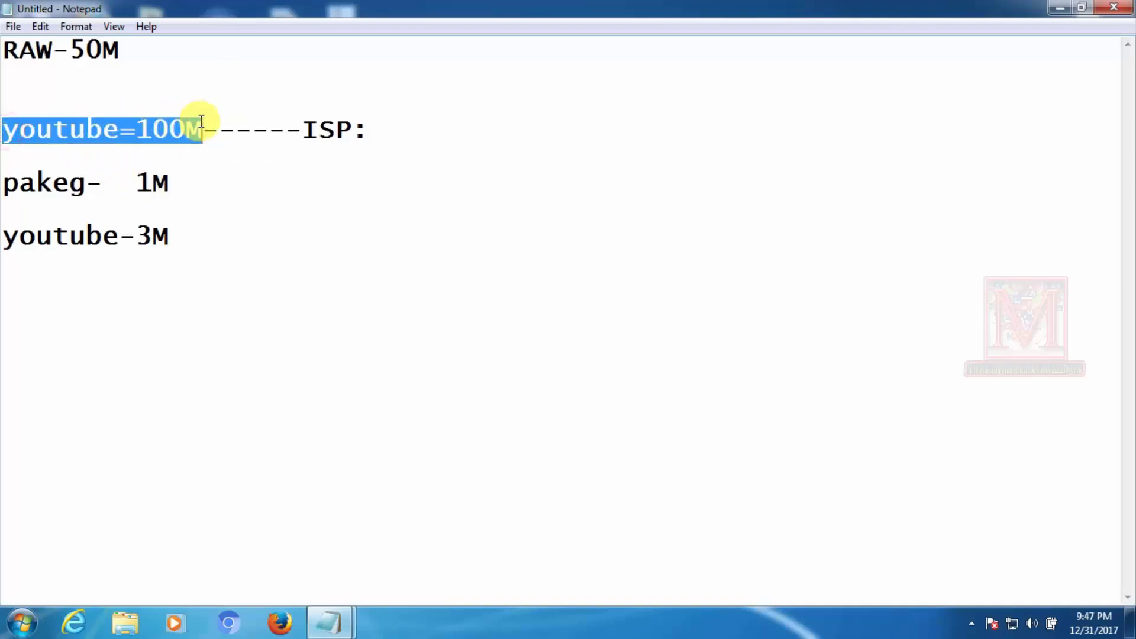
pyautogui.click(339, 183)
pyautogui.click(364, 130)
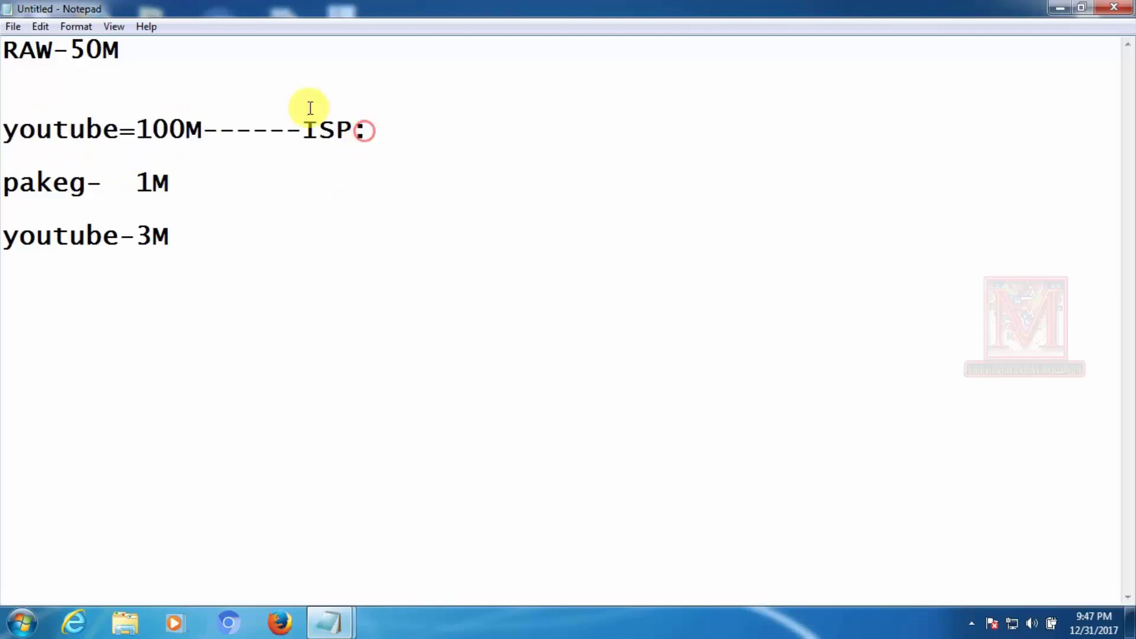
pyautogui.moveTo(129, 49); pyautogui.dragTo(3, 48)
pyautogui.click(132, 48)
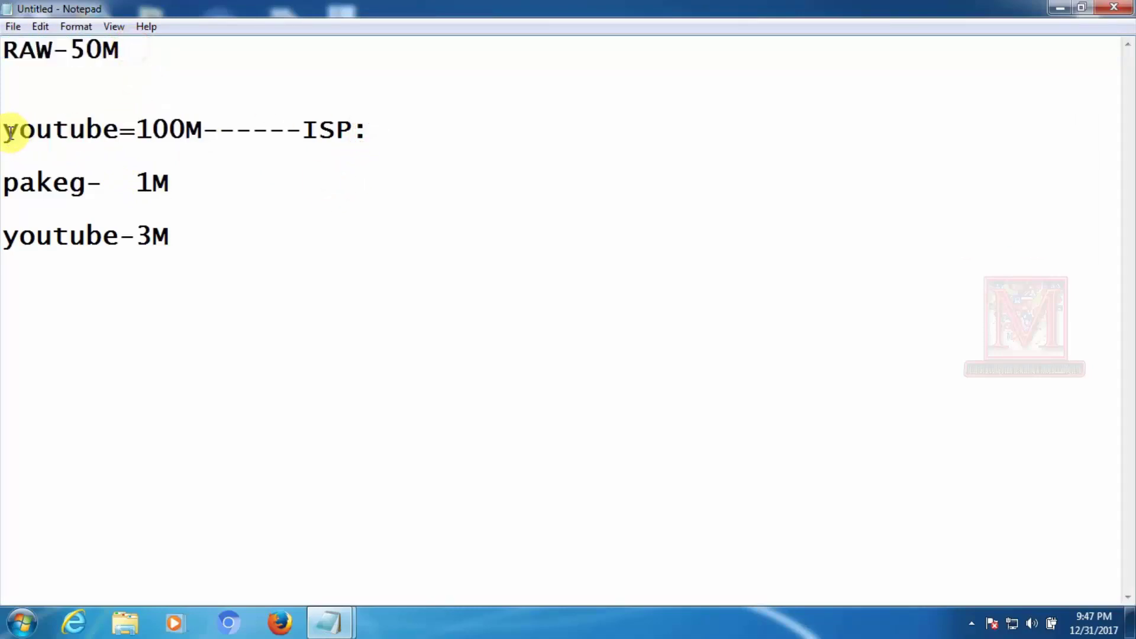
pyautogui.moveTo(4, 127); pyautogui.dragTo(358, 129)
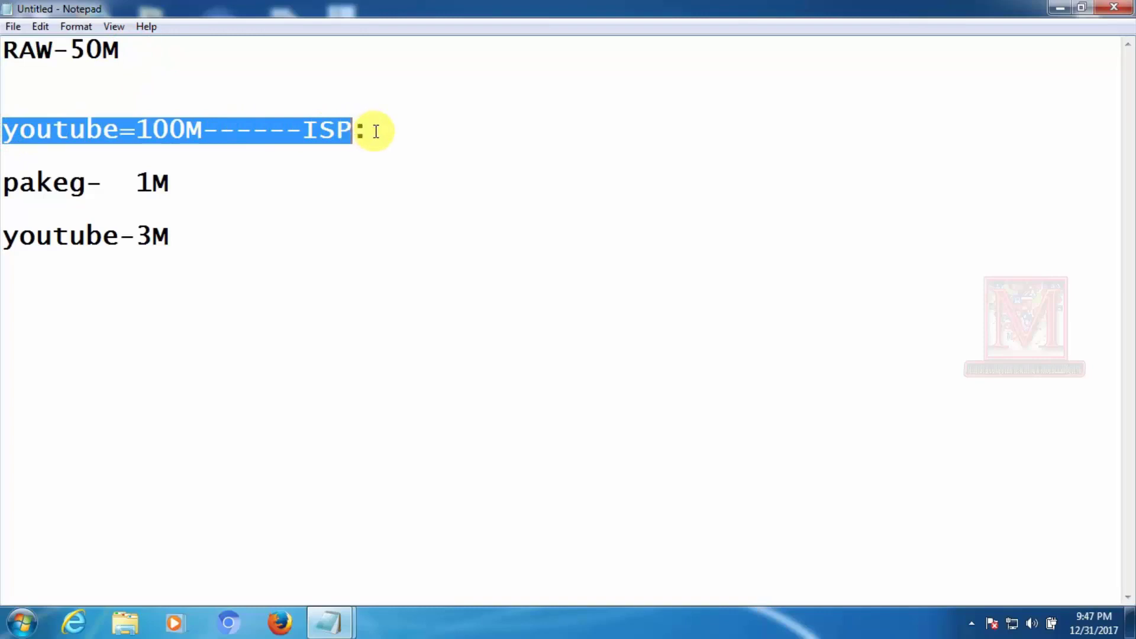
pyautogui.click(374, 127)
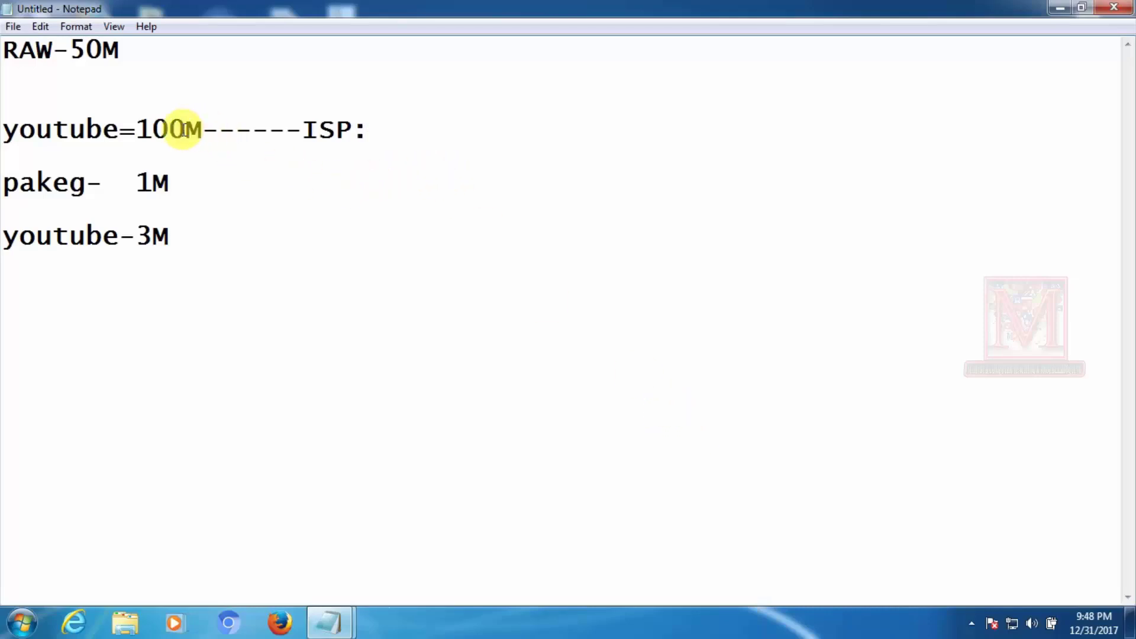
# Examine the 100M bandwidth figure in the youtube line, highlighting it repeatedly
pyautogui.moveTo(185, 129); pyautogui.dragTo(138, 130)
pyautogui.click(236, 157)
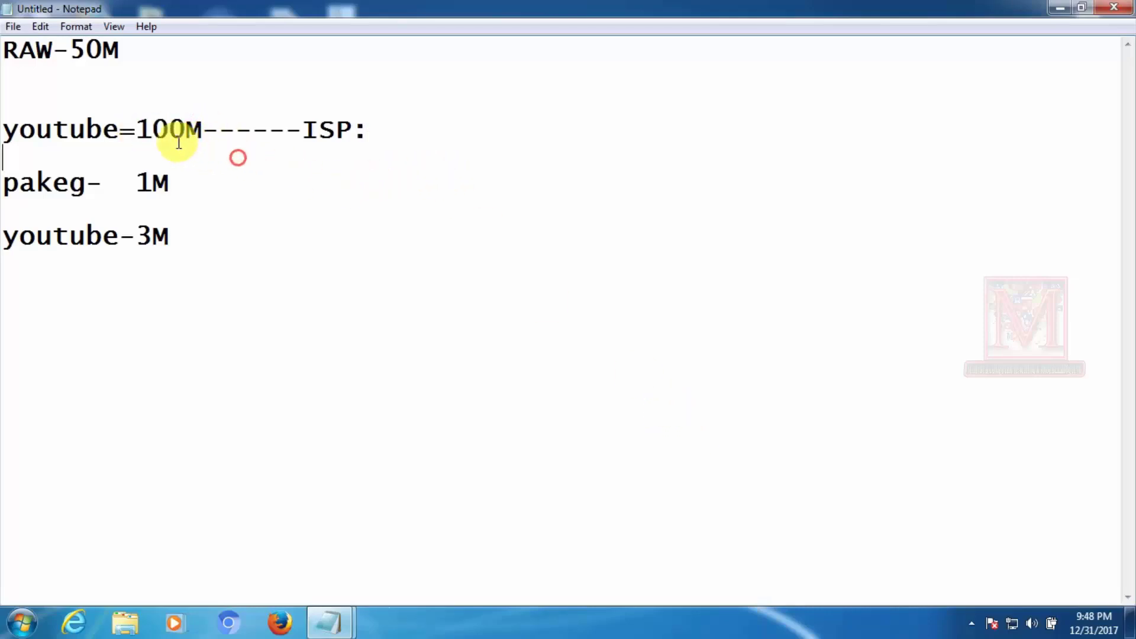
pyautogui.moveTo(144, 128); pyautogui.dragTo(198, 120)
pyautogui.click(233, 155)
pyautogui.click(340, 177)
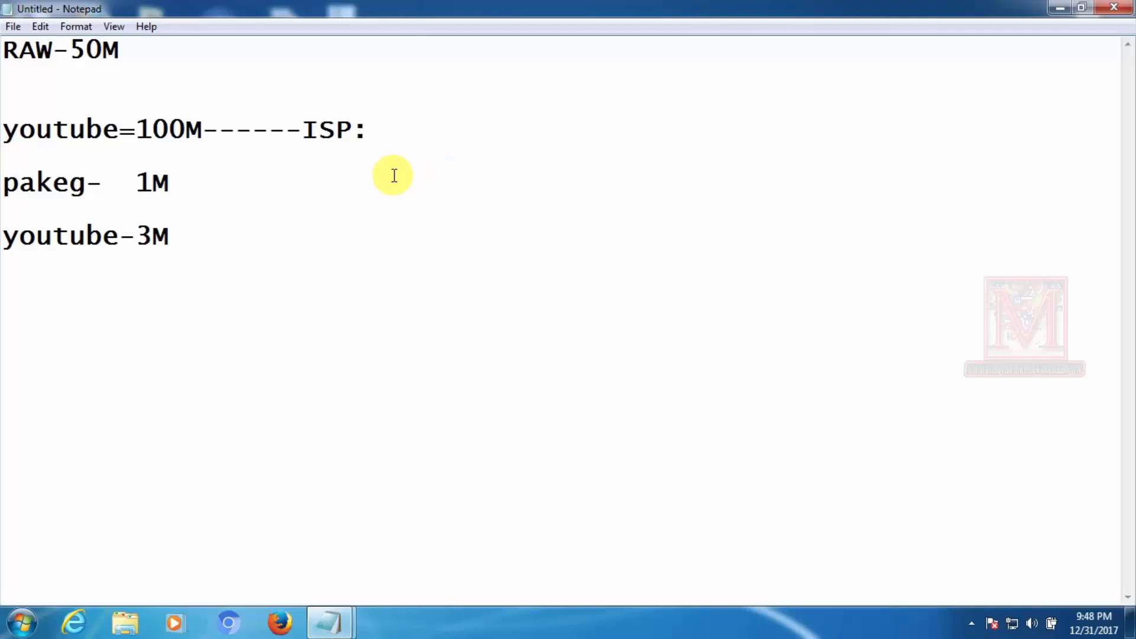
pyautogui.click(363, 128)
pyautogui.moveTo(141, 126); pyautogui.dragTo(207, 124)
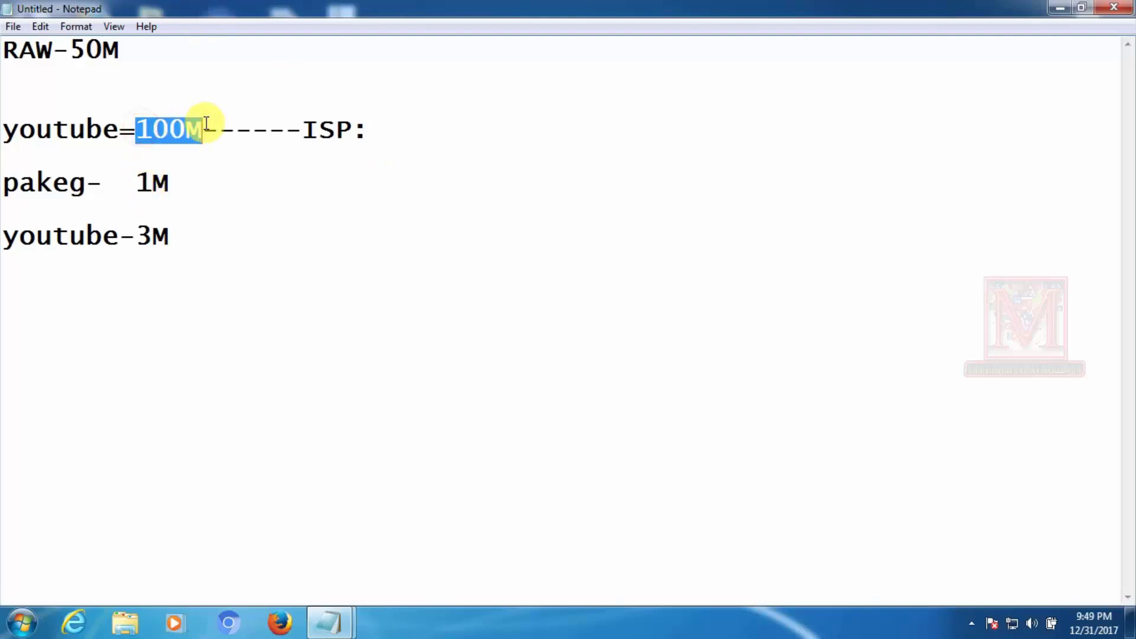
pyautogui.click(203, 129)
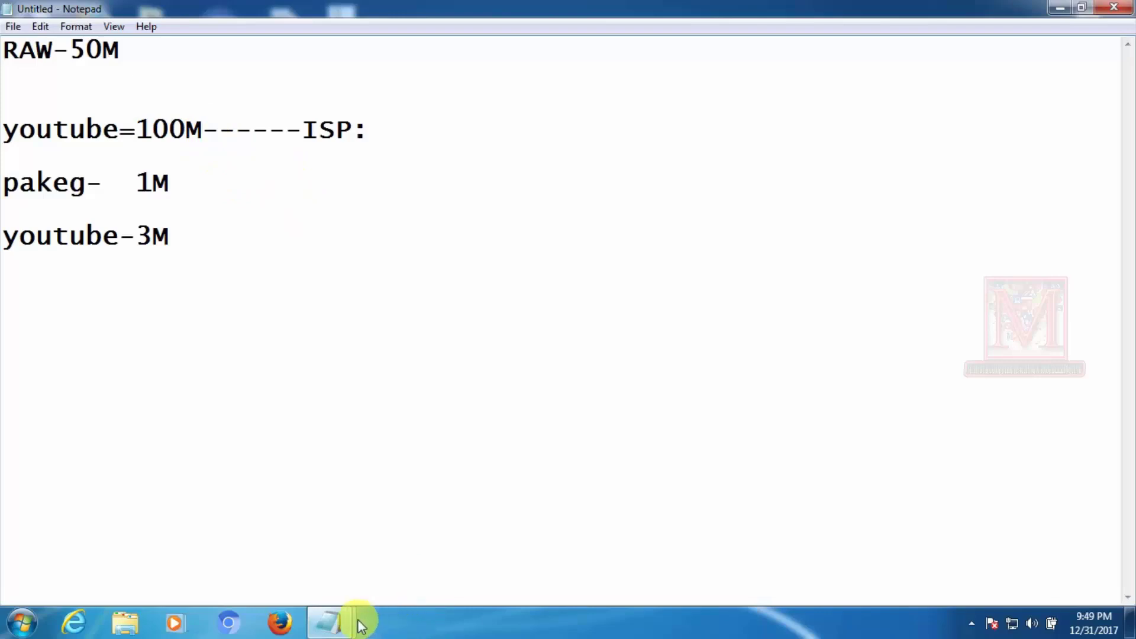
# Switch to the "youtube and facebook IP" note and enlarge its text font
pyautogui.moveTo(331, 622)
pyautogui.click(269, 539)
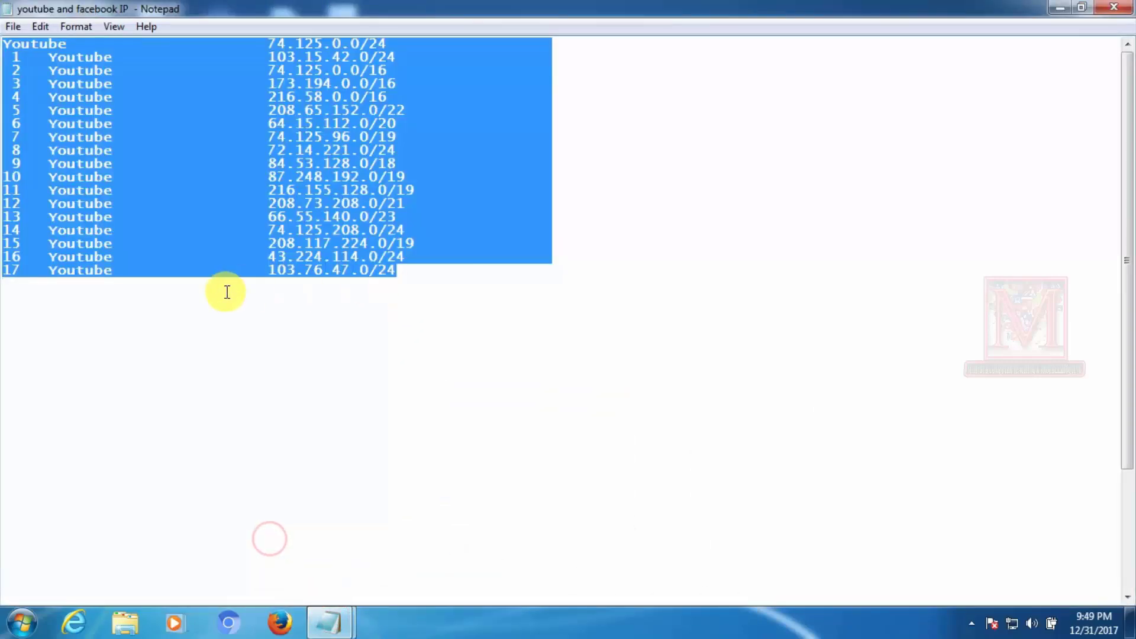
pyautogui.click(258, 351)
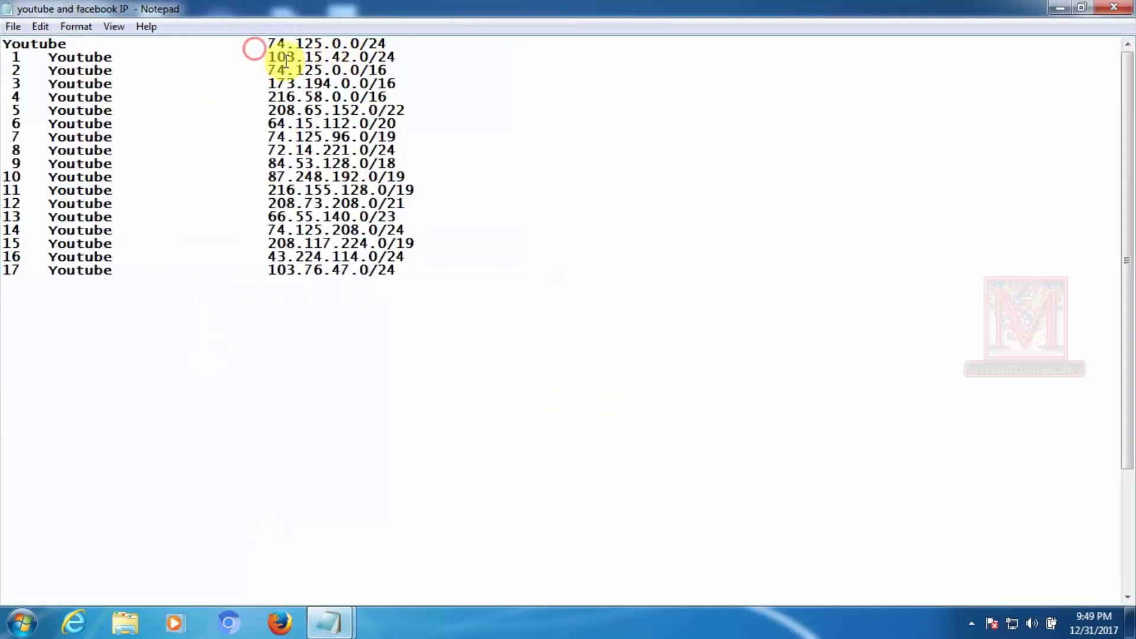
pyautogui.moveTo(5, 44); pyautogui.dragTo(395, 271)
pyautogui.click(119, 30)
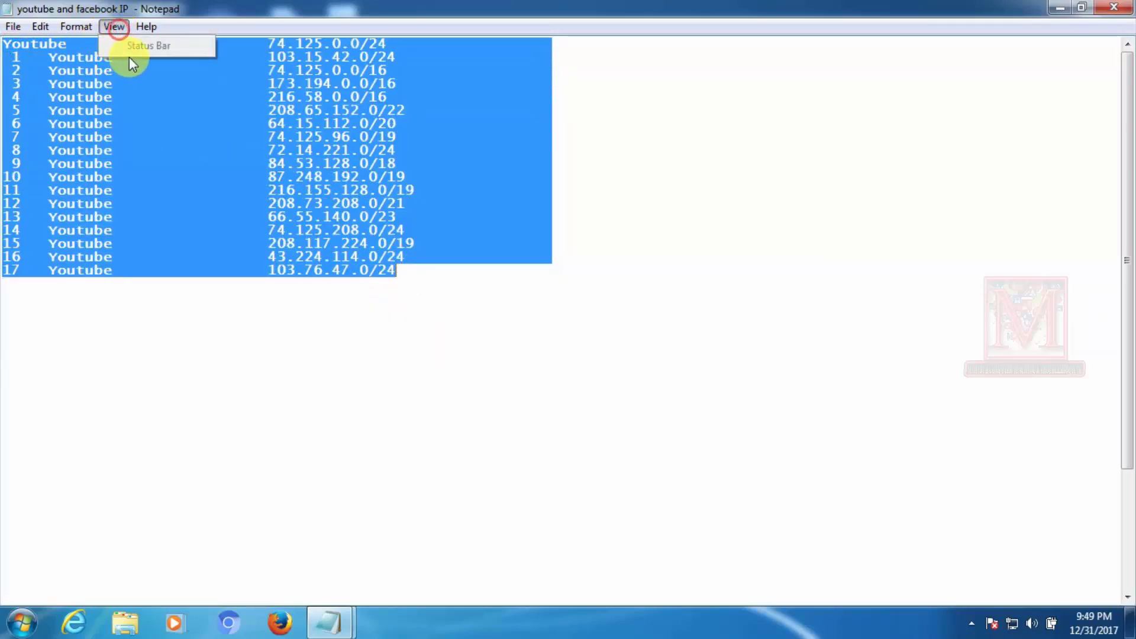
pyautogui.click(80, 27)
pyautogui.click(83, 26)
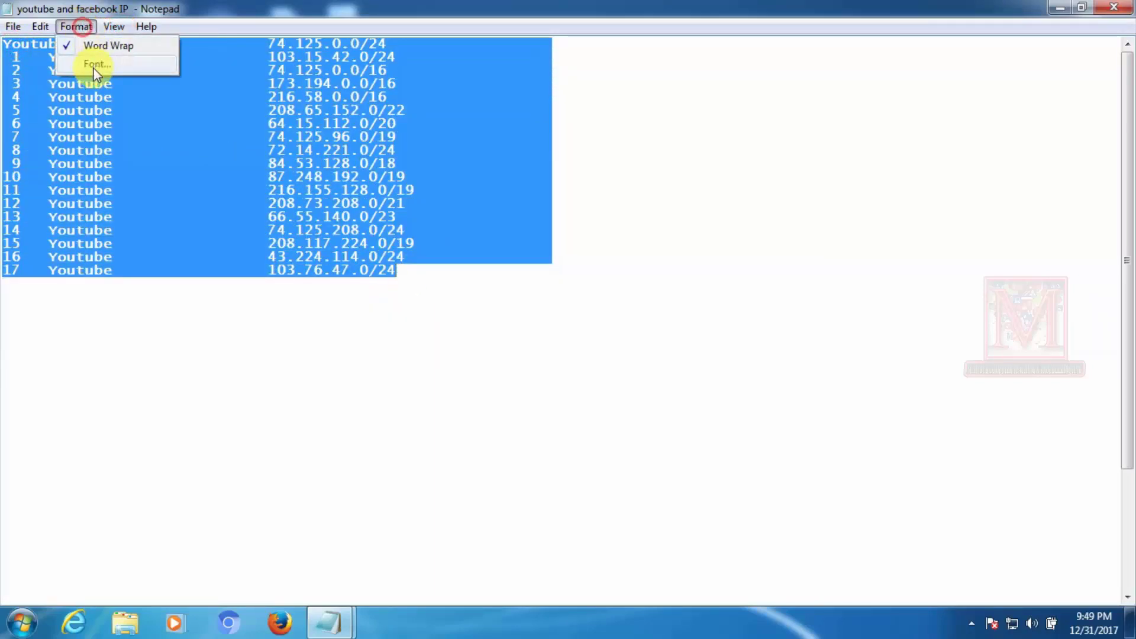
pyautogui.click(89, 66)
pyautogui.click(477, 472)
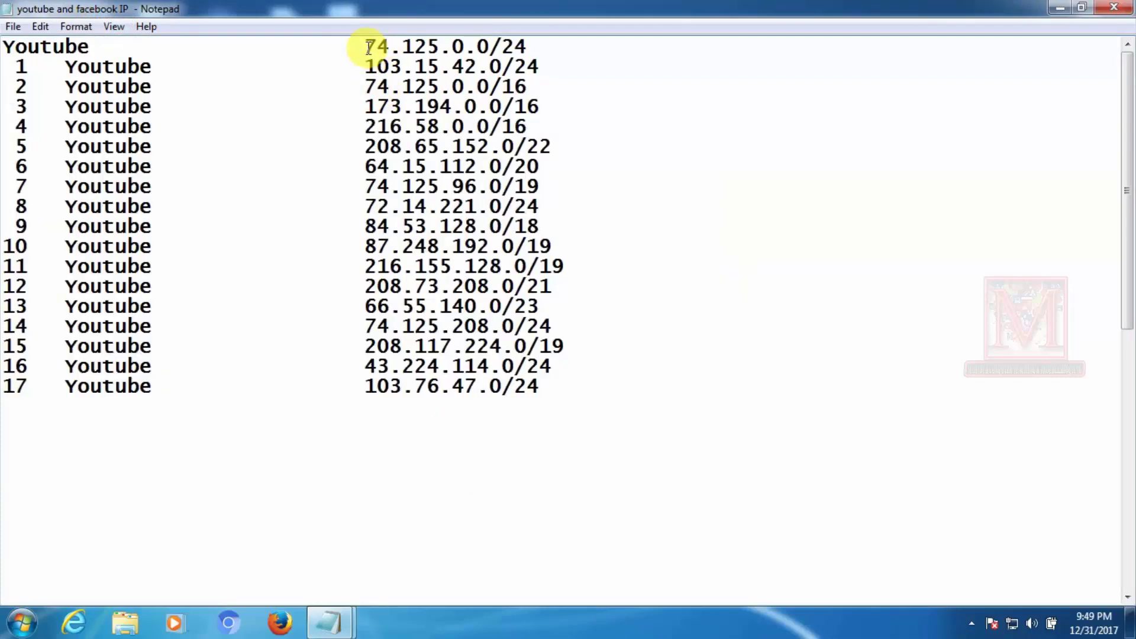
# Review the YouTube IP ranges from 74.125.0.0/24 down to 103.76.47.0/24, highlighting the whole list
pyautogui.moveTo(369, 48); pyautogui.dragTo(528, 386)
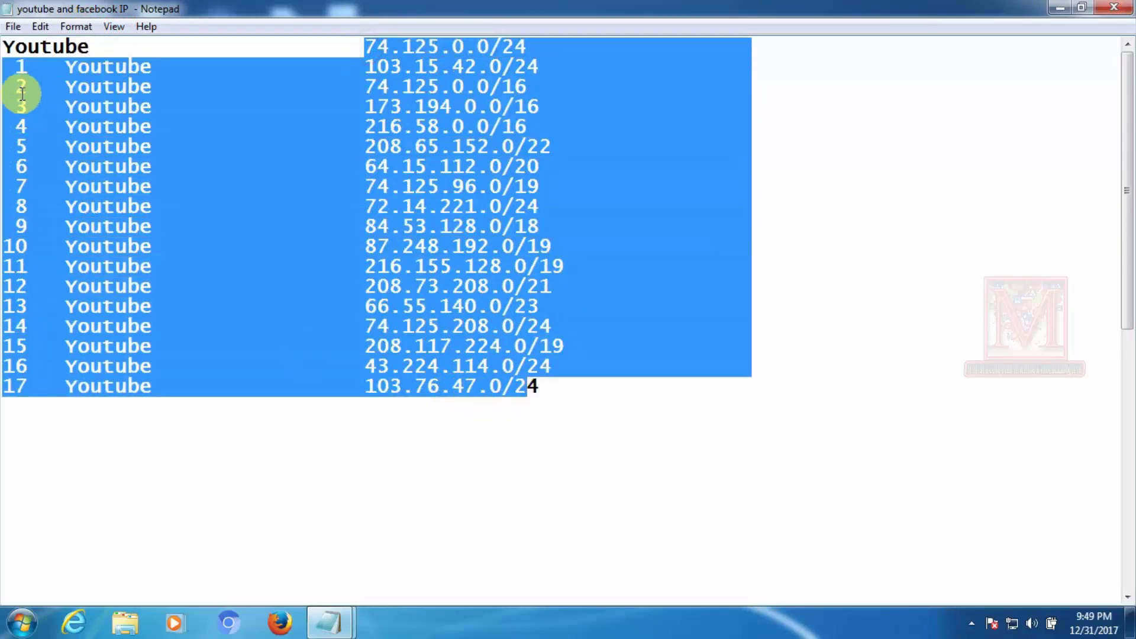
pyautogui.click(475, 458)
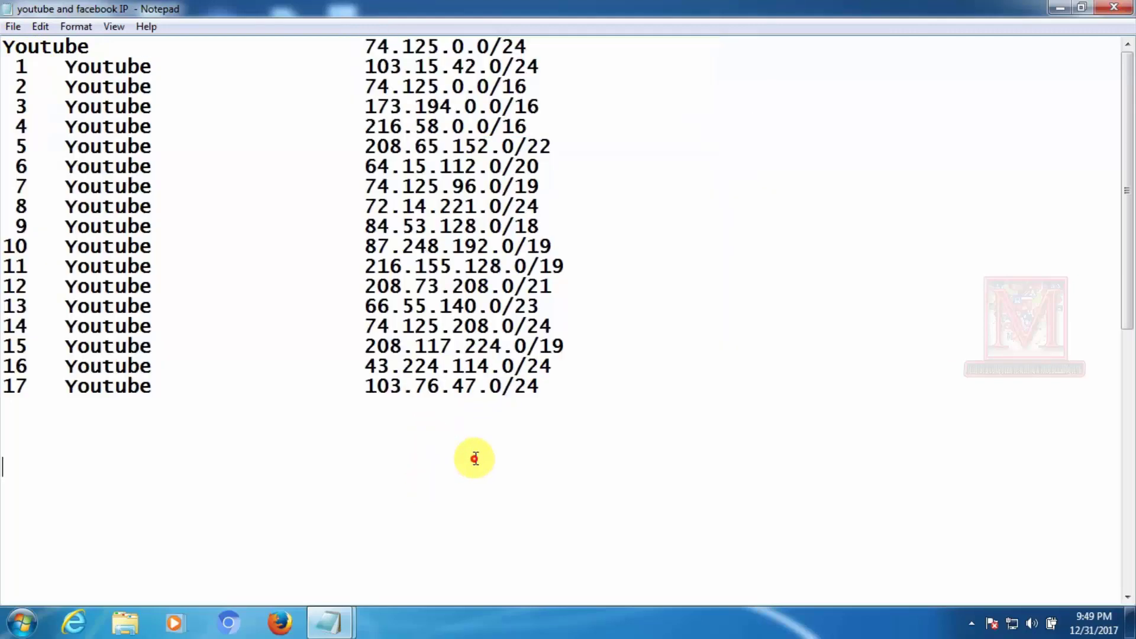
pyautogui.moveTo(367, 46); pyautogui.dragTo(540, 388)
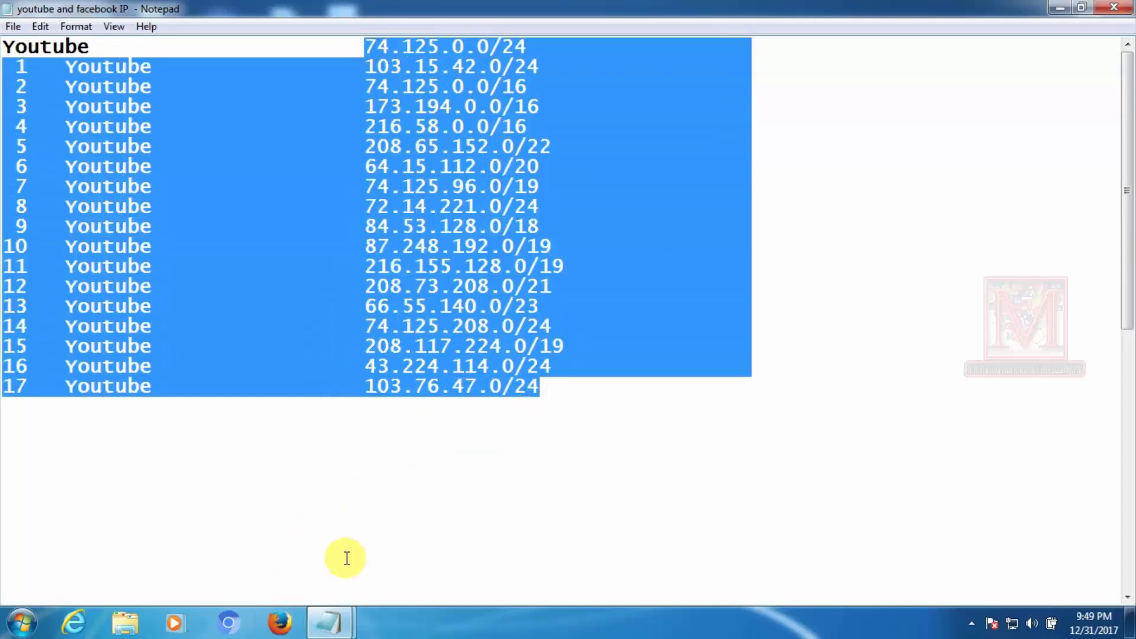
# Return to the untitled bandwidth note and examine the youtube=100M line together with its ISP label
pyautogui.moveTo(329, 621)
pyautogui.click(388, 540)
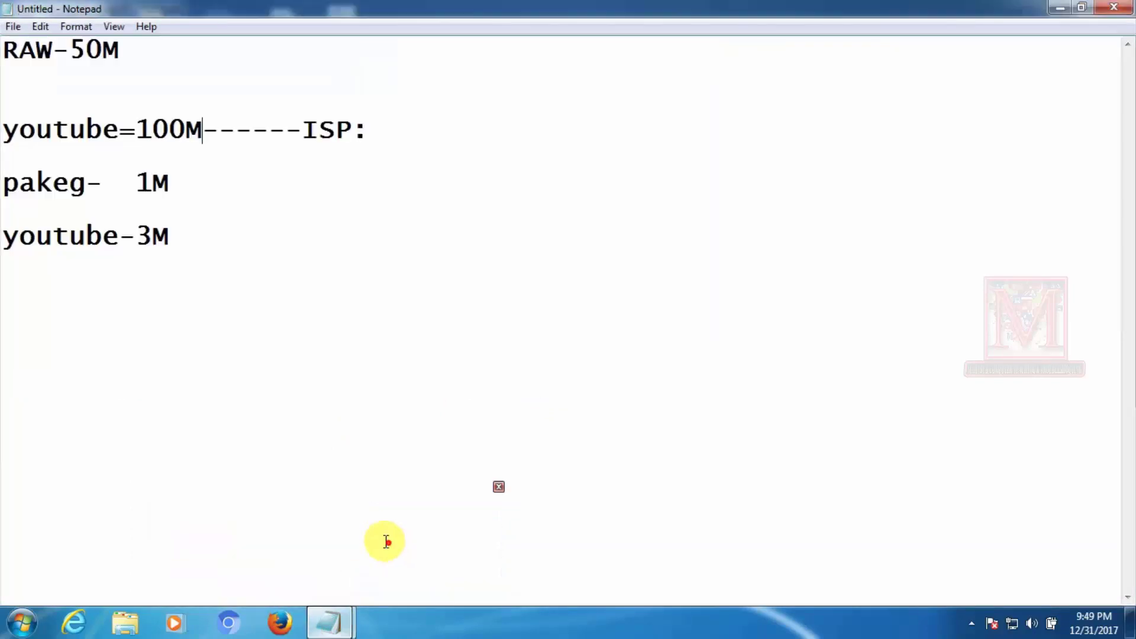
pyautogui.click(362, 127)
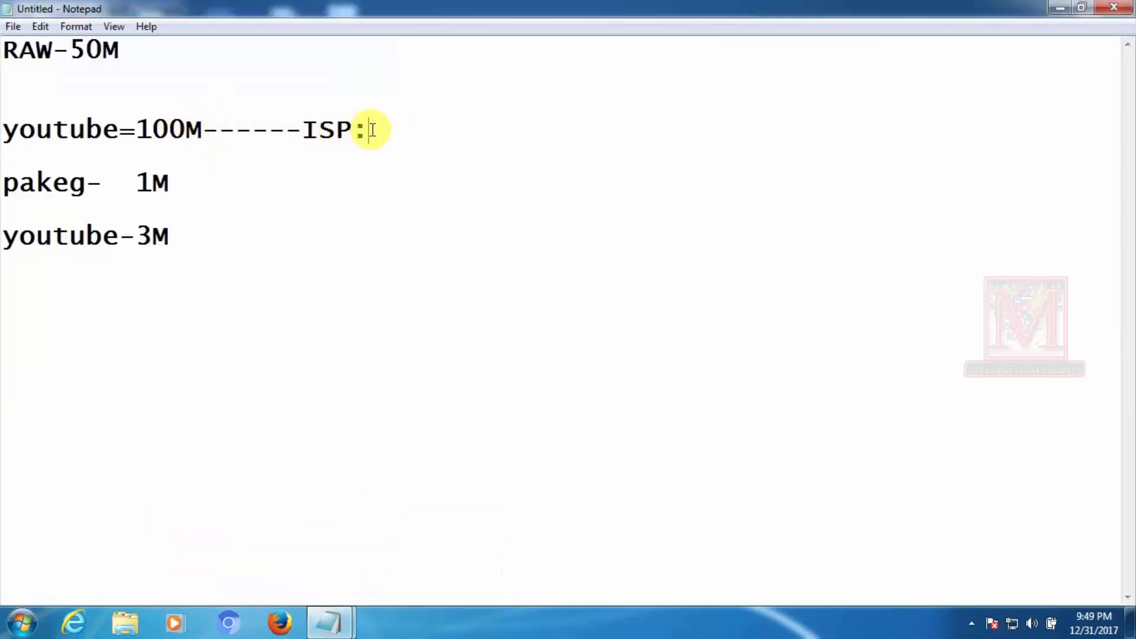
pyautogui.moveTo(371, 130); pyautogui.dragTo(3, 130)
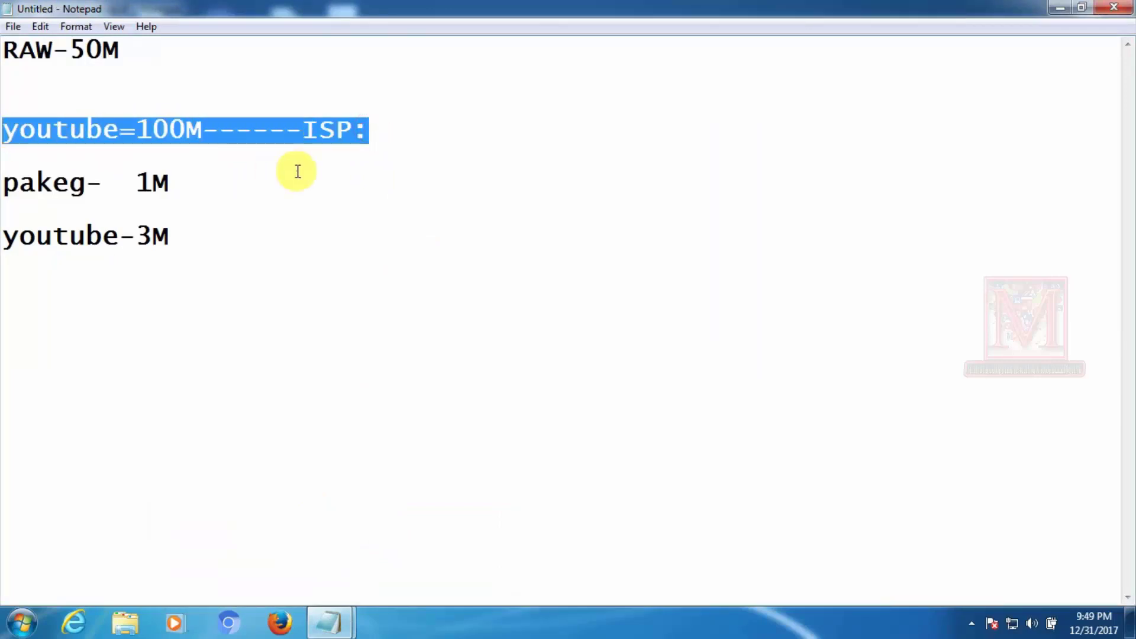
pyautogui.moveTo(298, 171); pyautogui.dragTo(3, 182)
pyautogui.moveTo(201, 129); pyautogui.dragTo(385, 129)
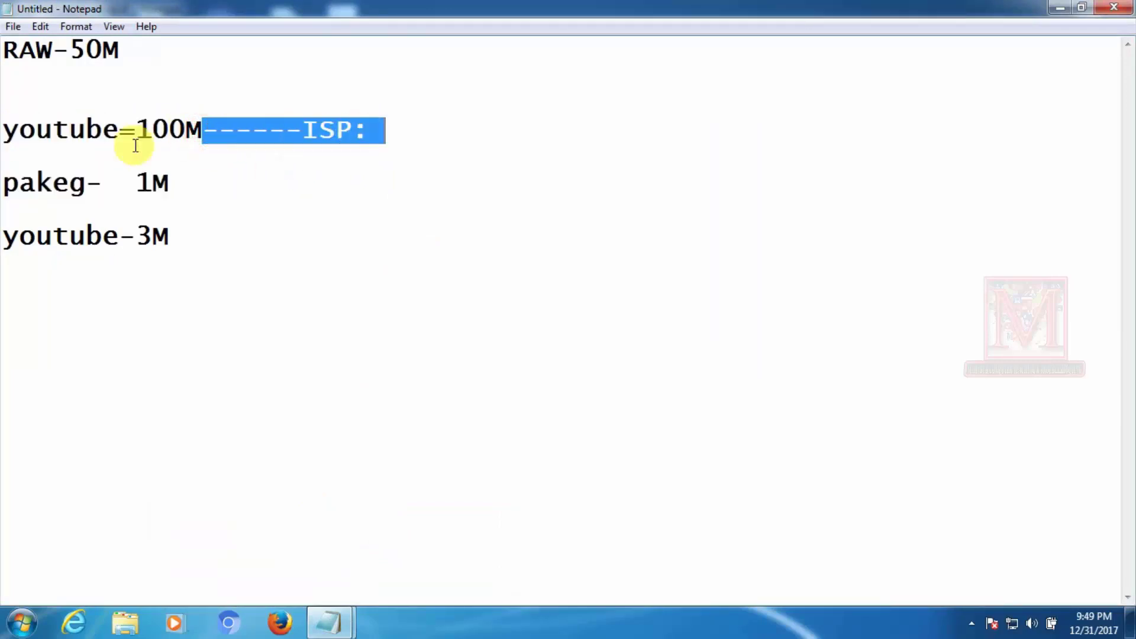
pyautogui.moveTo(5, 130); pyautogui.dragTo(384, 131)
pyautogui.click(391, 140)
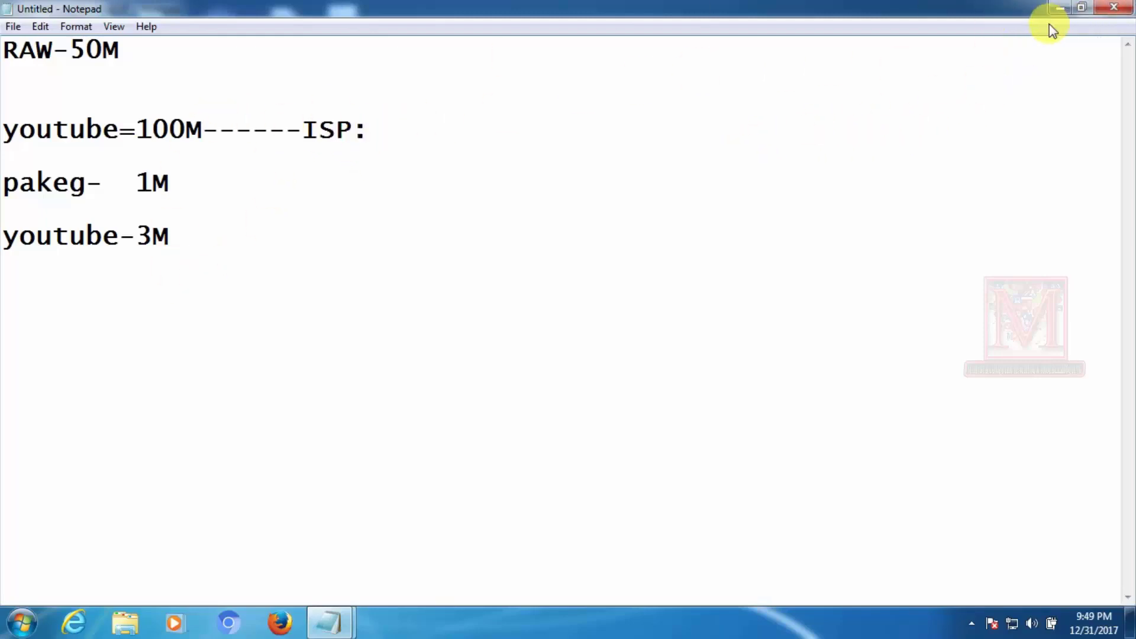
# Switch to the "youtube and facebook IP" note and examine its YouTube ranges, highlighting single addresses and the whole list
pyautogui.click(1060, 10)
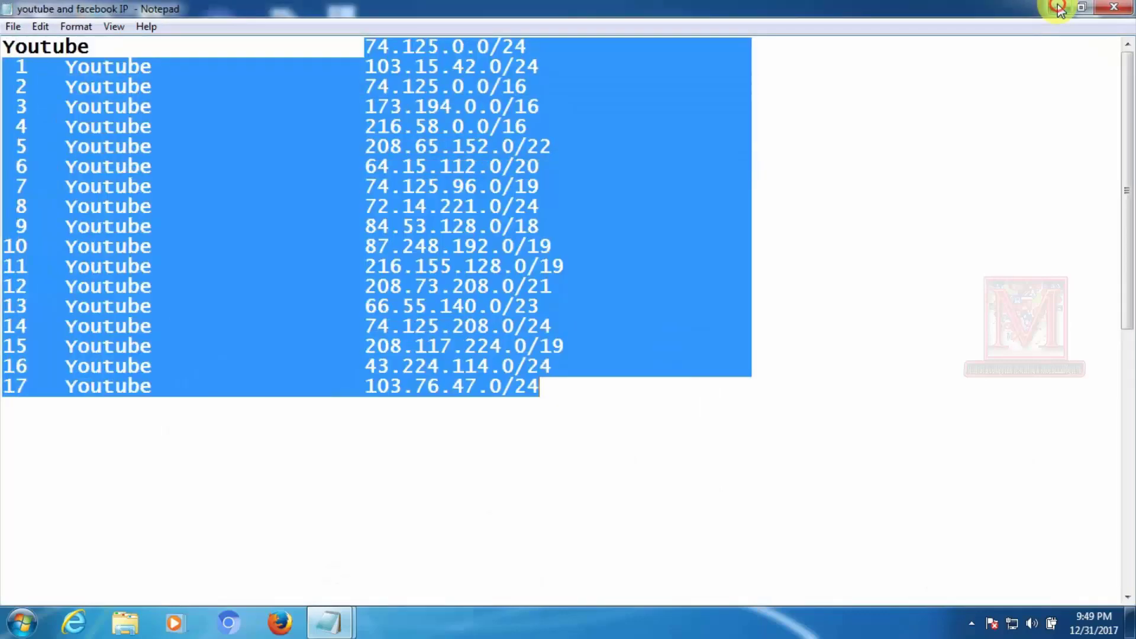
pyautogui.moveTo(644, 457); pyautogui.dragTo(54, 72)
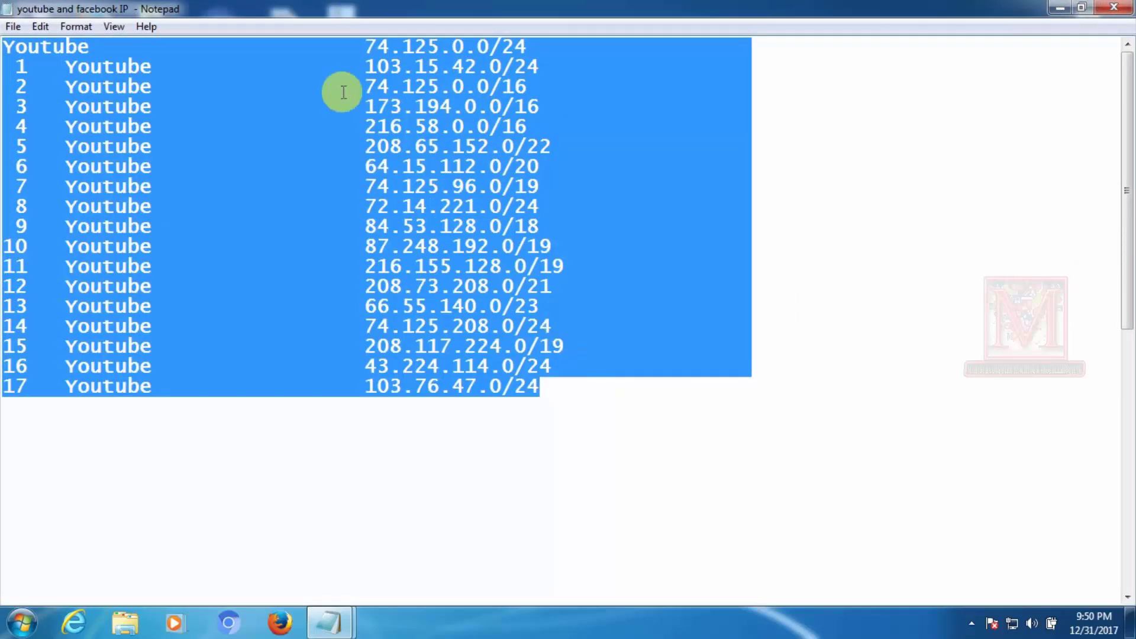
pyautogui.click(325, 66)
pyautogui.moveTo(368, 46); pyautogui.dragTo(548, 39)
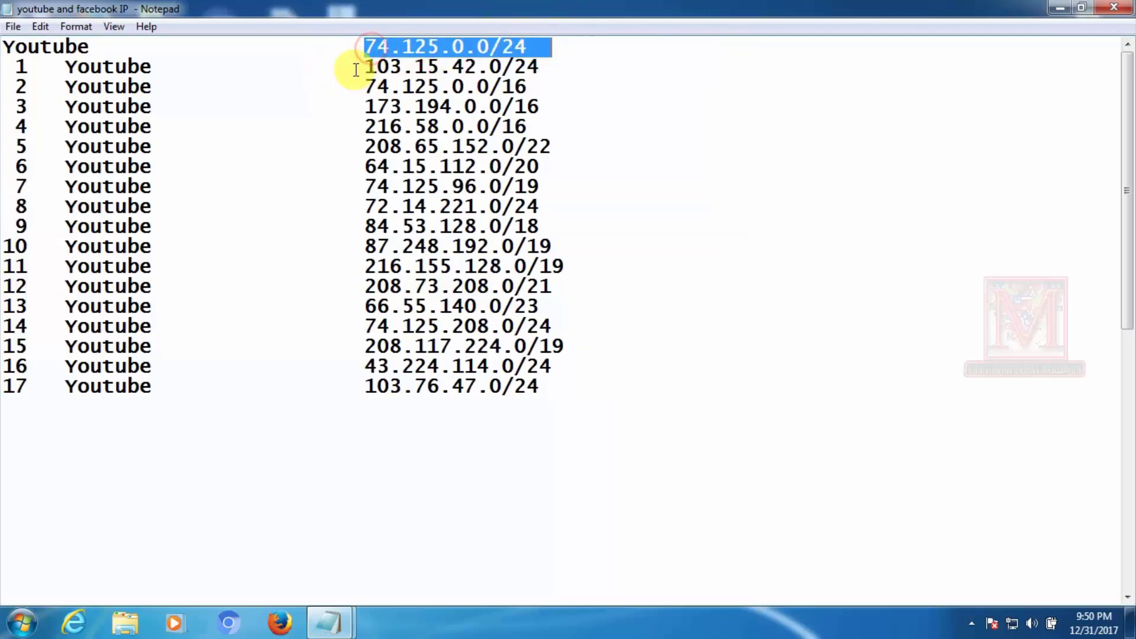
pyautogui.moveTo(363, 66); pyautogui.dragTo(578, 68)
pyautogui.click(346, 106)
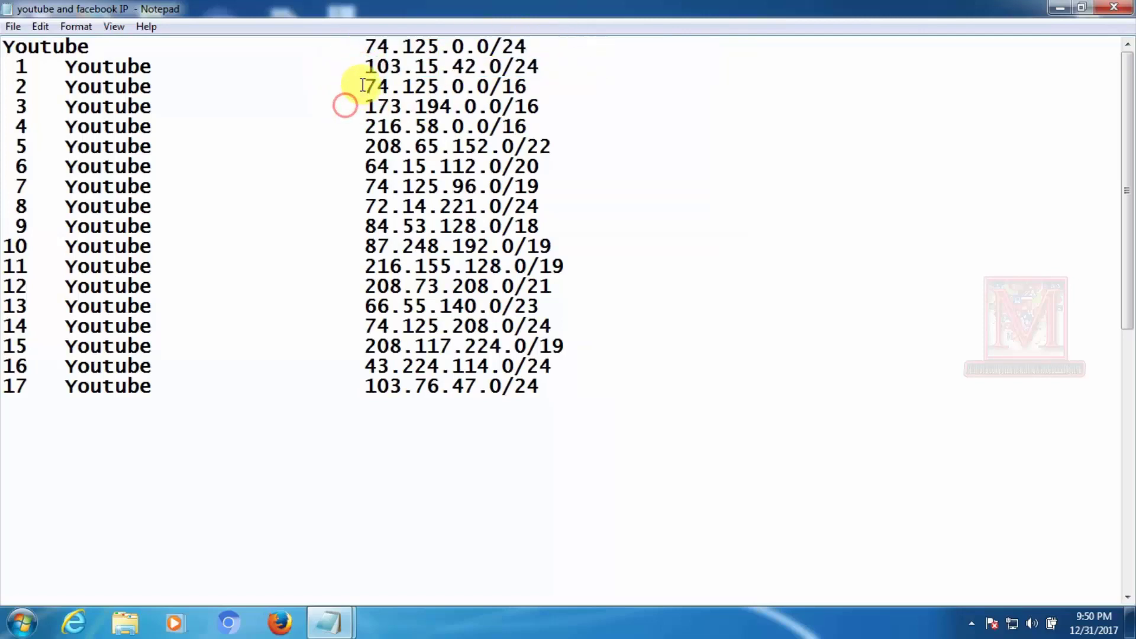
pyautogui.moveTo(363, 86); pyautogui.dragTo(526, 87)
pyautogui.moveTo(363, 48); pyautogui.dragTo(539, 146)
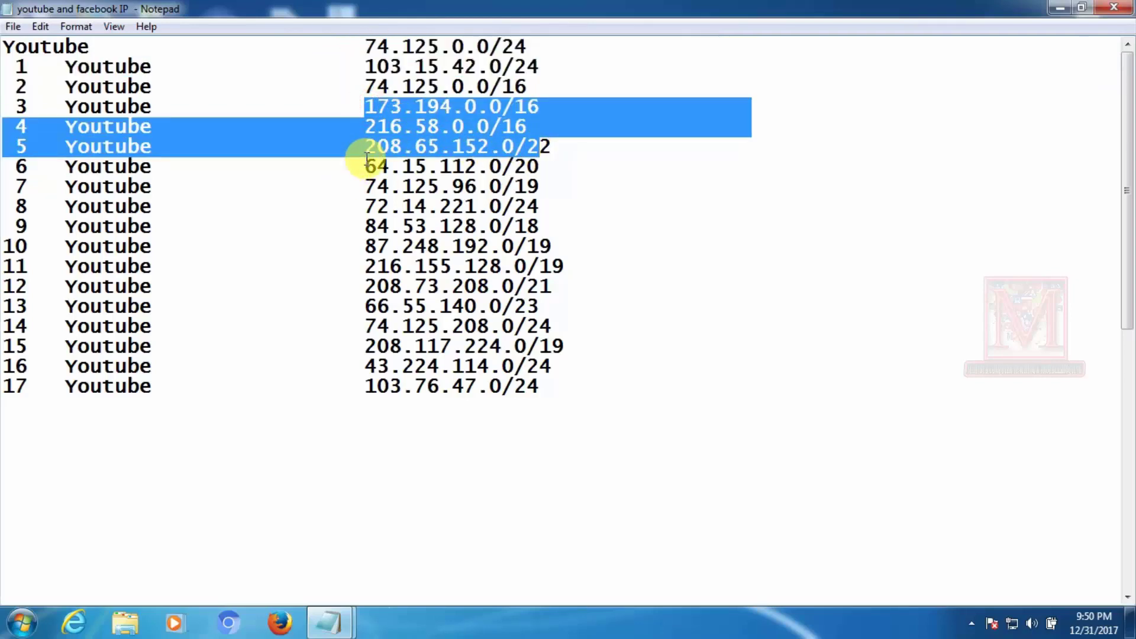
pyautogui.click(626, 185)
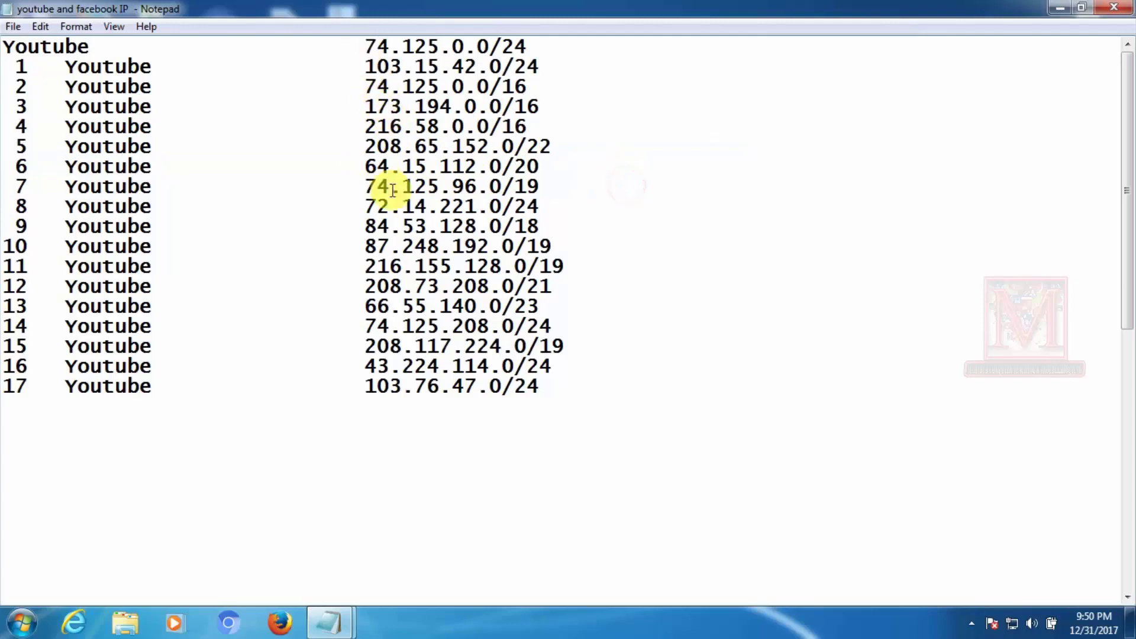
pyautogui.moveTo(367, 50); pyautogui.dragTo(8, 44)
pyautogui.click(567, 415)
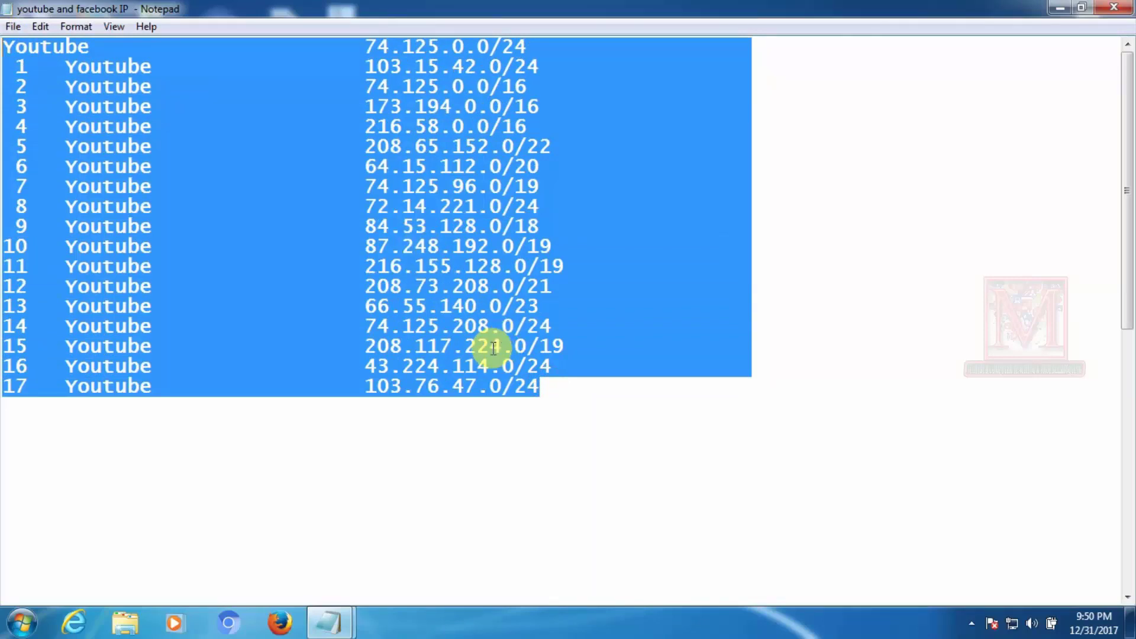
pyautogui.click(368, 47)
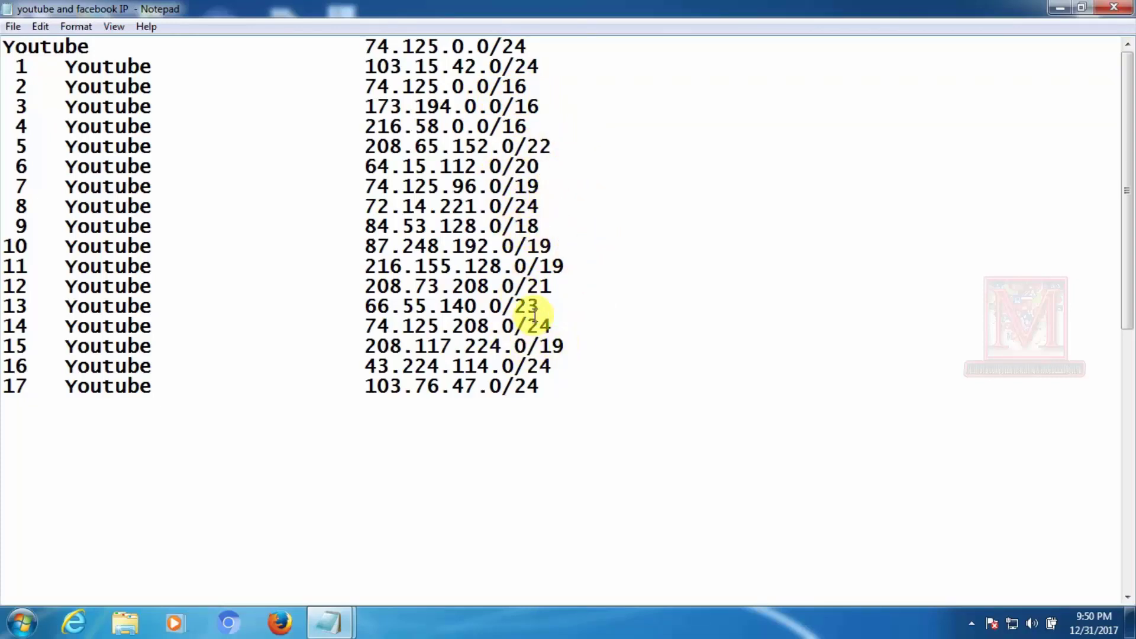
# Open WinBox from the desktop, connect to the MikroTik router as admin, and close the restored Firewall window
pyautogui.click(1060, 8)
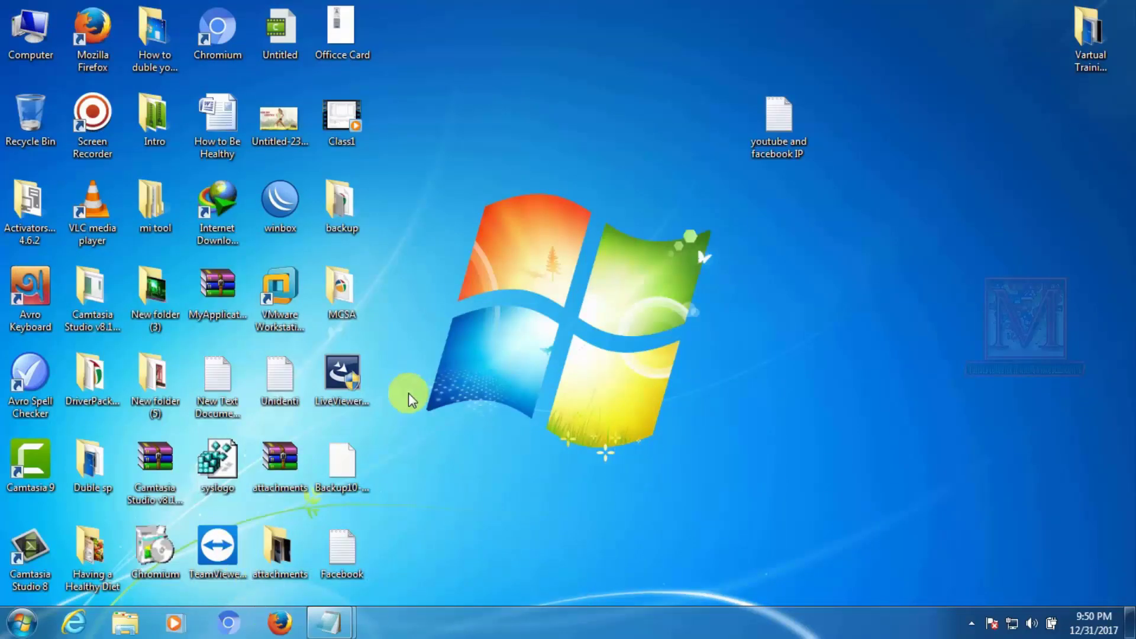
pyautogui.doubleClick(289, 198)
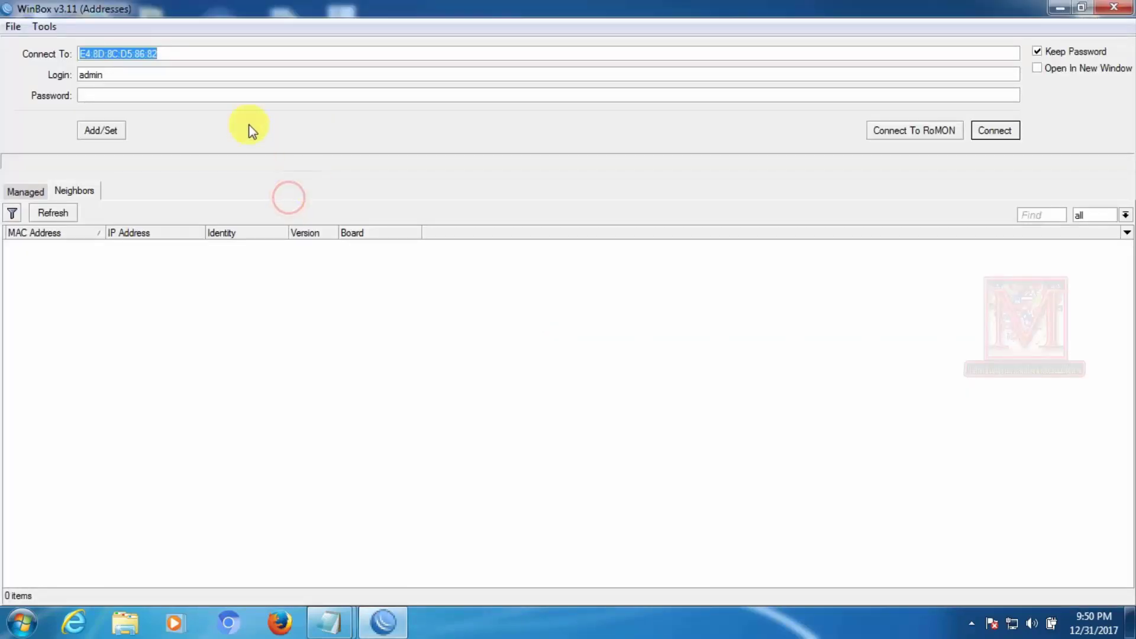
pyautogui.click(128, 96)
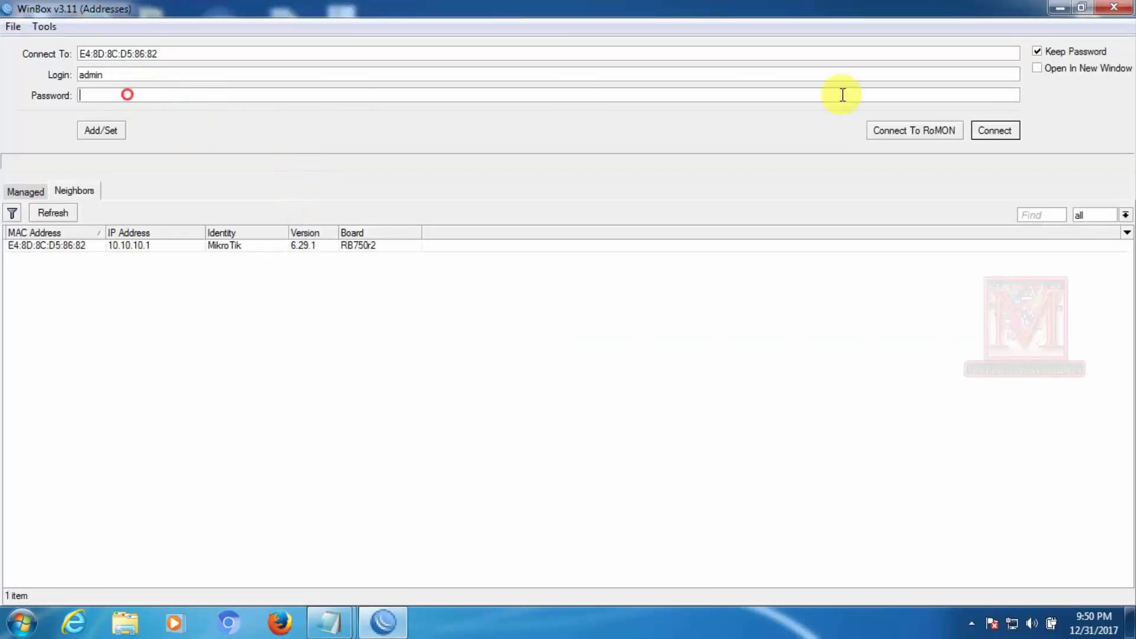
pyautogui.click(989, 131)
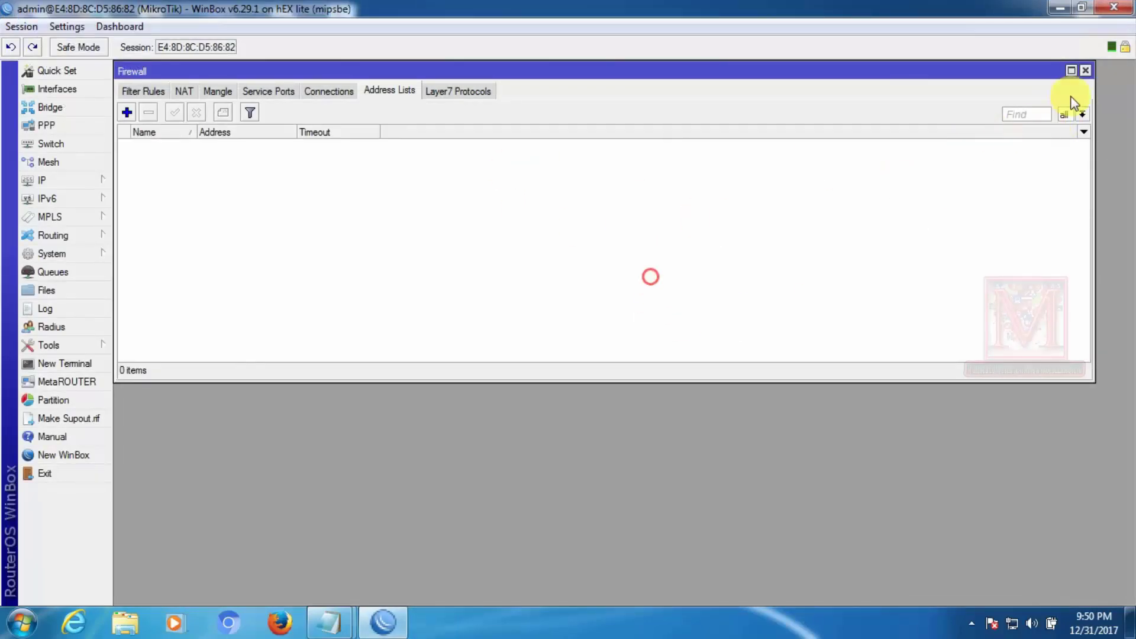
pyautogui.click(1086, 70)
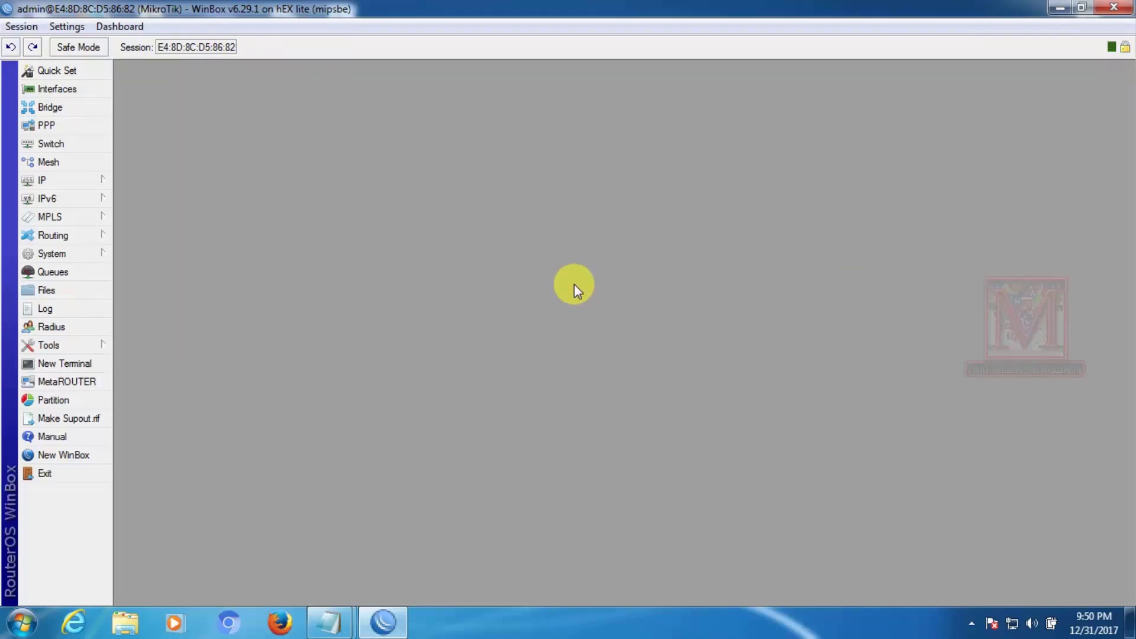
# Open the IP firewall's address lists and start a new entry named YT_Cache
pyautogui.click(82, 181)
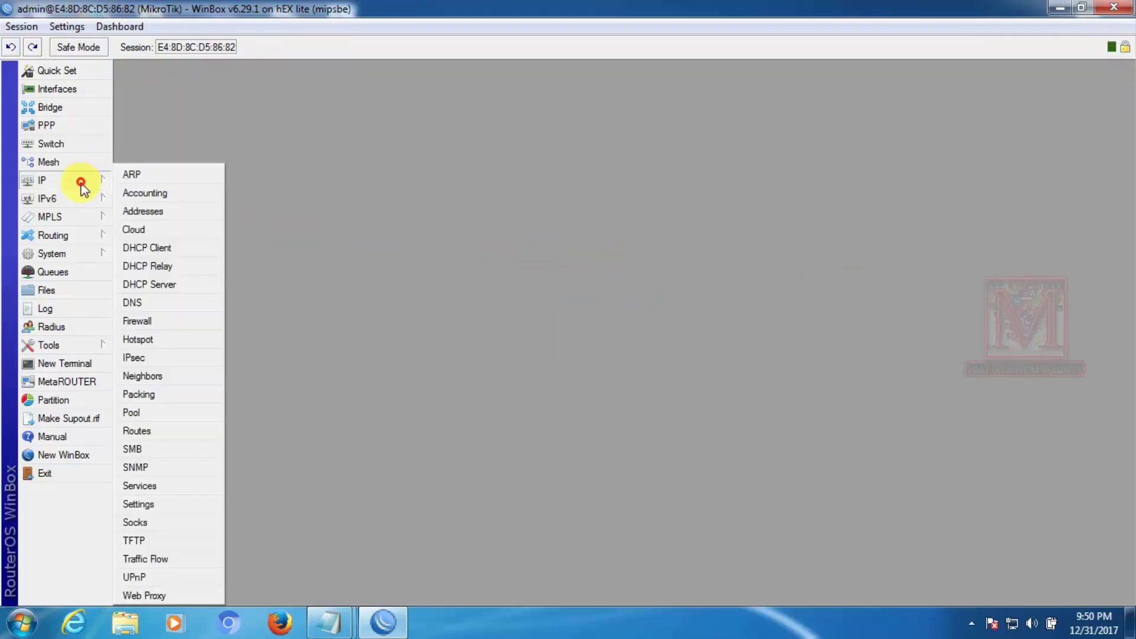
pyautogui.click(147, 325)
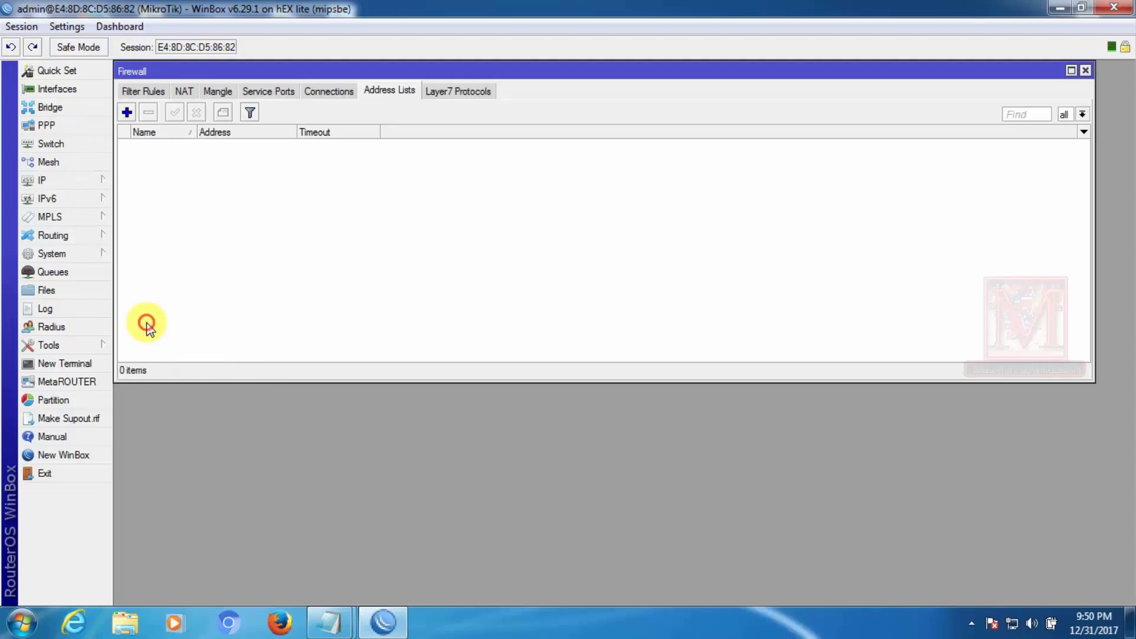
pyautogui.click(136, 94)
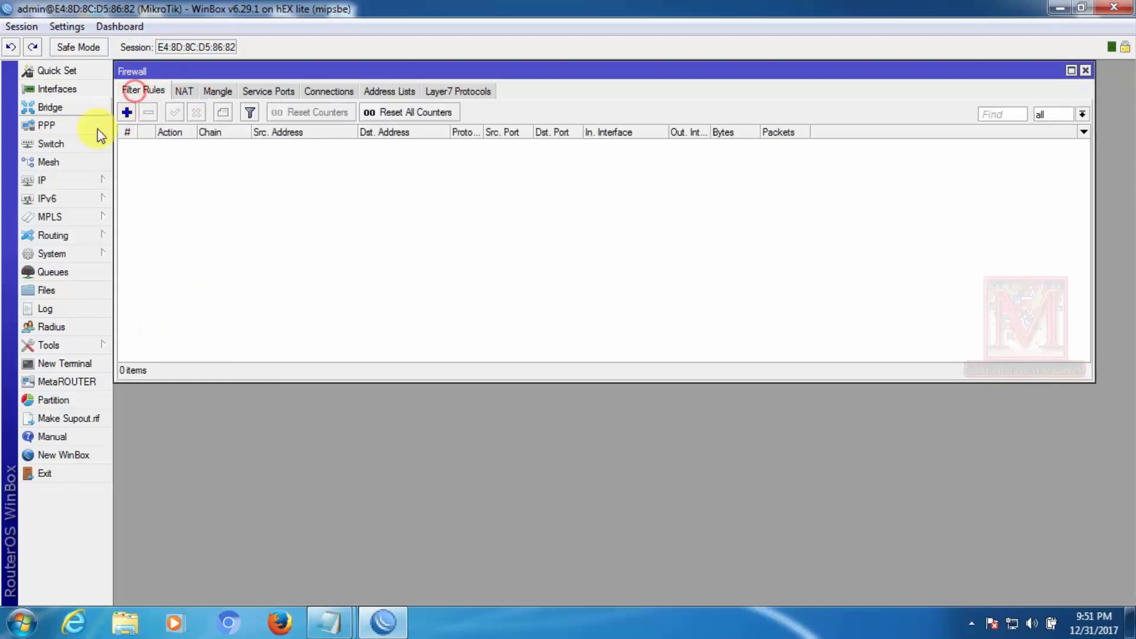
pyautogui.click(385, 95)
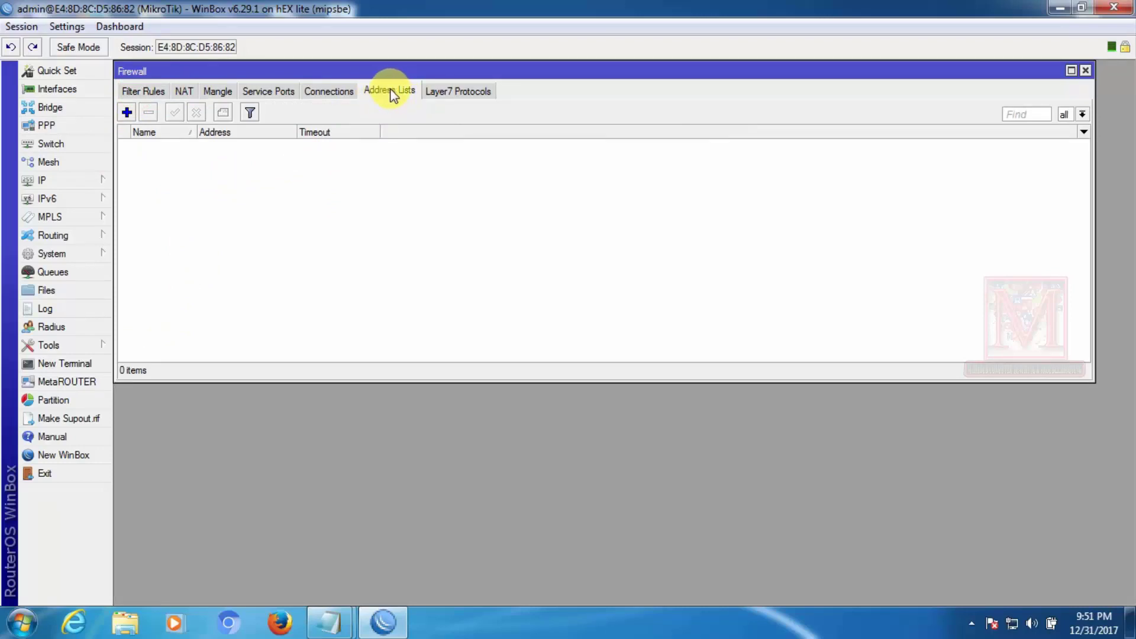
pyautogui.click(127, 113)
pyautogui.moveTo(645, 243); pyautogui.dragTo(551, 149)
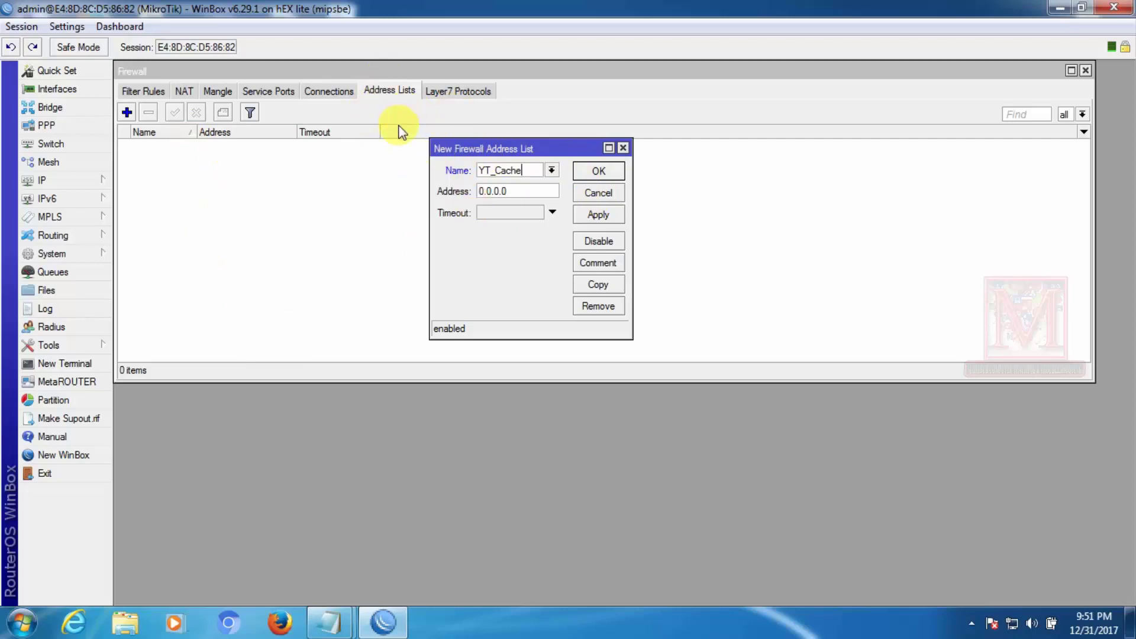
# Copy 74.125.0.0/24 from the "youtube and facebook IP" note in Notepad into the new WinBox entry's address
pyautogui.click(340, 624)
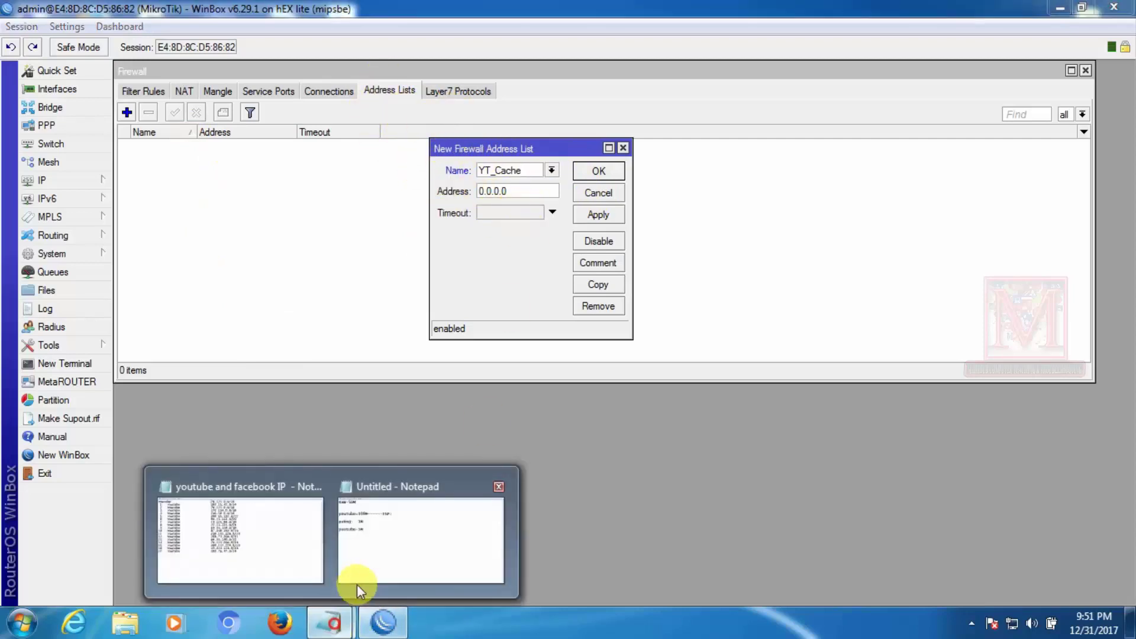
pyautogui.click(273, 529)
pyautogui.moveTo(365, 46); pyautogui.dragTo(529, 38)
pyautogui.hotkey('ctrl', 'c')
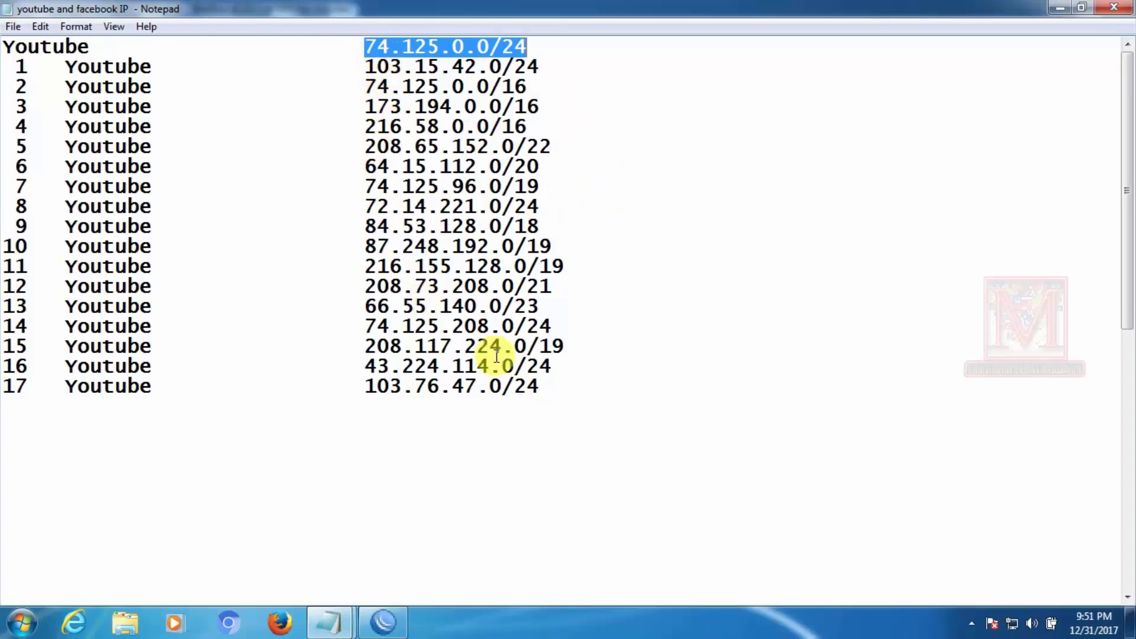
pyautogui.click(1064, 13)
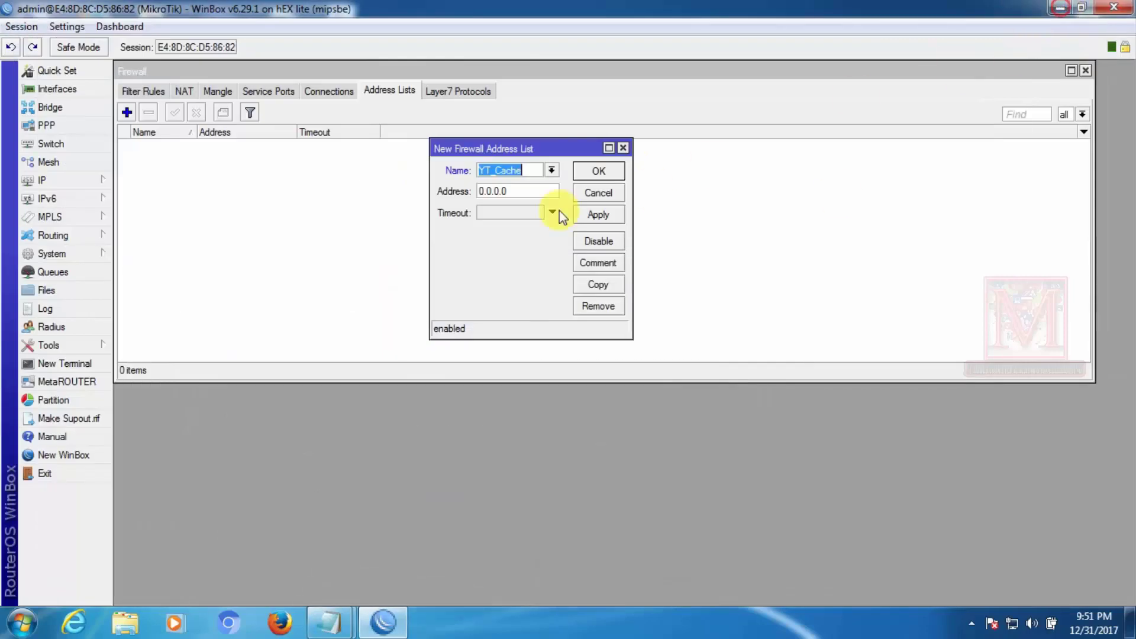
pyautogui.doubleClick(527, 190)
pyautogui.hotkey('ctrl', 'v')
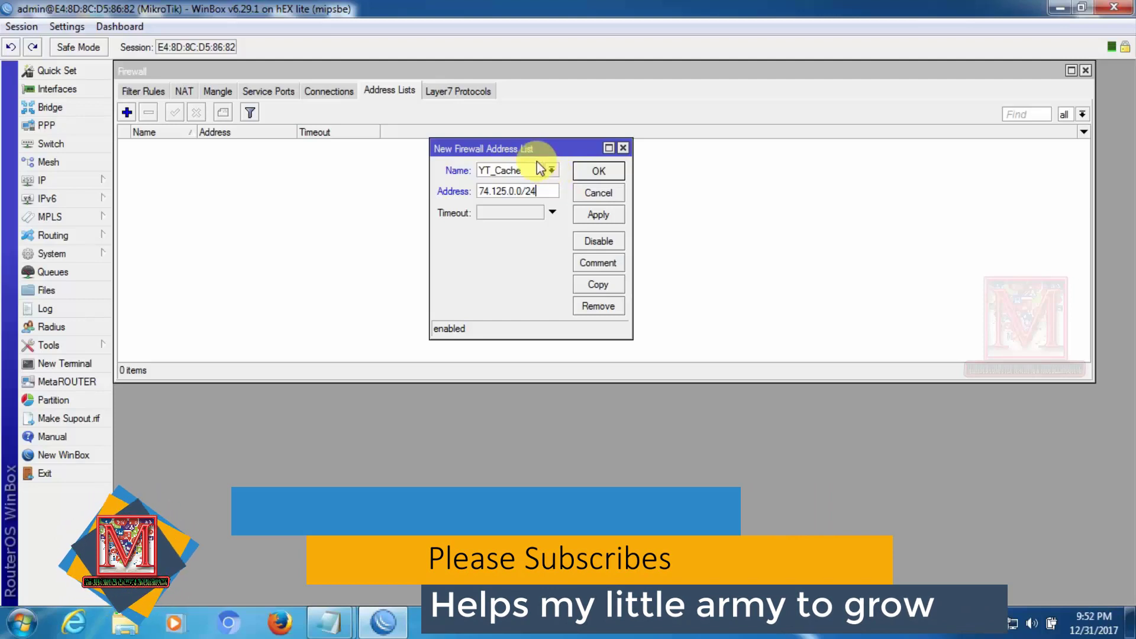
# Examine the new entry's address and YT_Cache name, comparing them with the IP list in the Notepad note
pyautogui.doubleClick(544, 191)
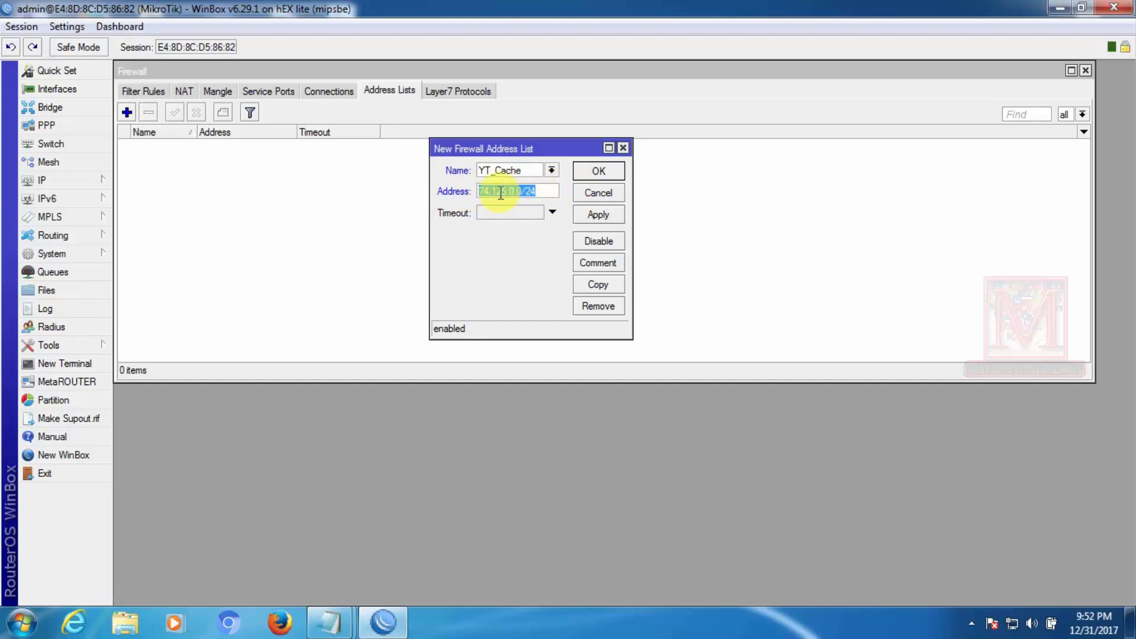
pyautogui.click(507, 260)
pyautogui.click(543, 192)
pyautogui.moveTo(544, 194); pyautogui.dragTo(459, 201)
pyautogui.moveTo(540, 192); pyautogui.dragTo(444, 190)
pyautogui.click(541, 192)
pyautogui.moveTo(480, 171); pyautogui.dragTo(526, 171)
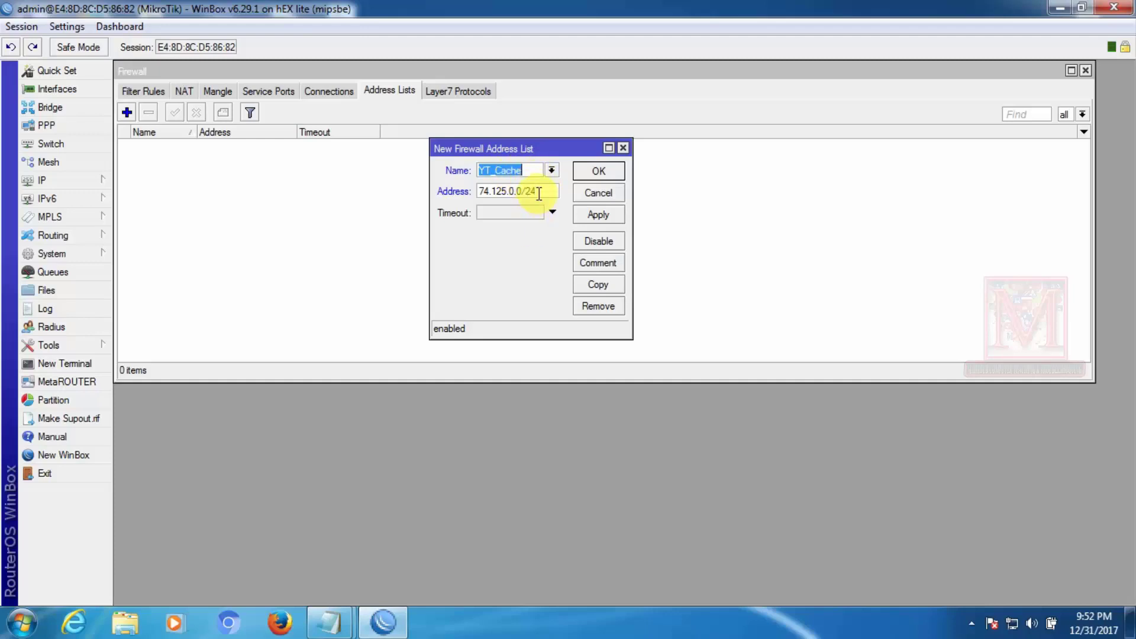
pyautogui.moveTo(328, 623)
pyautogui.click(270, 543)
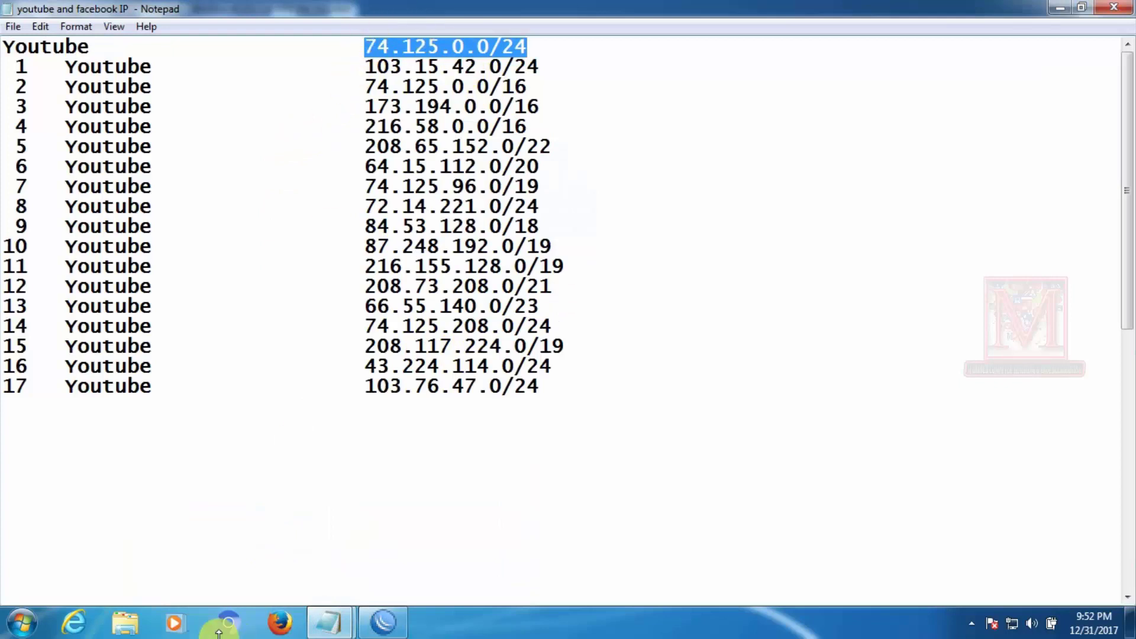
pyautogui.click(383, 622)
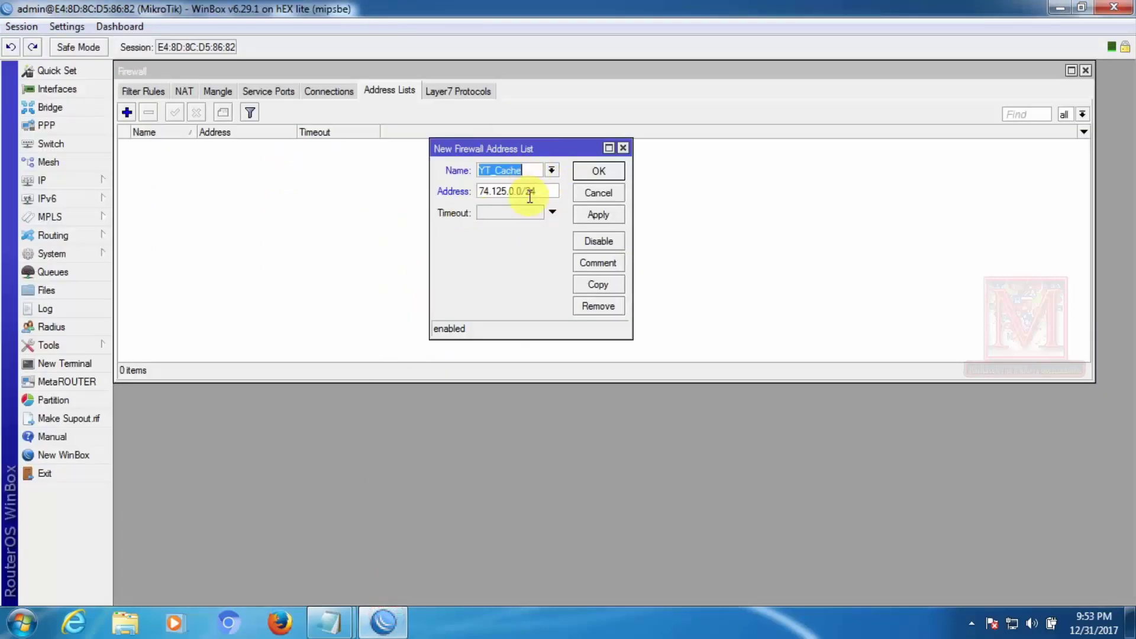
# Save the YT_Cache entry for 74.125.0.0/24 and select it in the address list
pyautogui.click(598, 215)
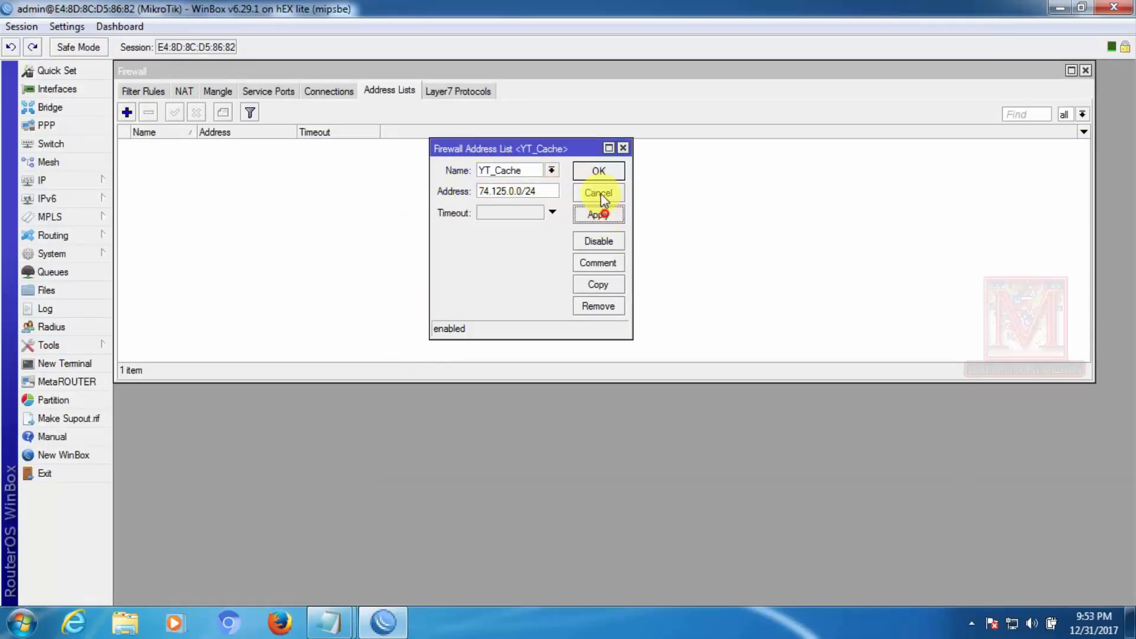
pyautogui.click(598, 171)
pyautogui.click(171, 147)
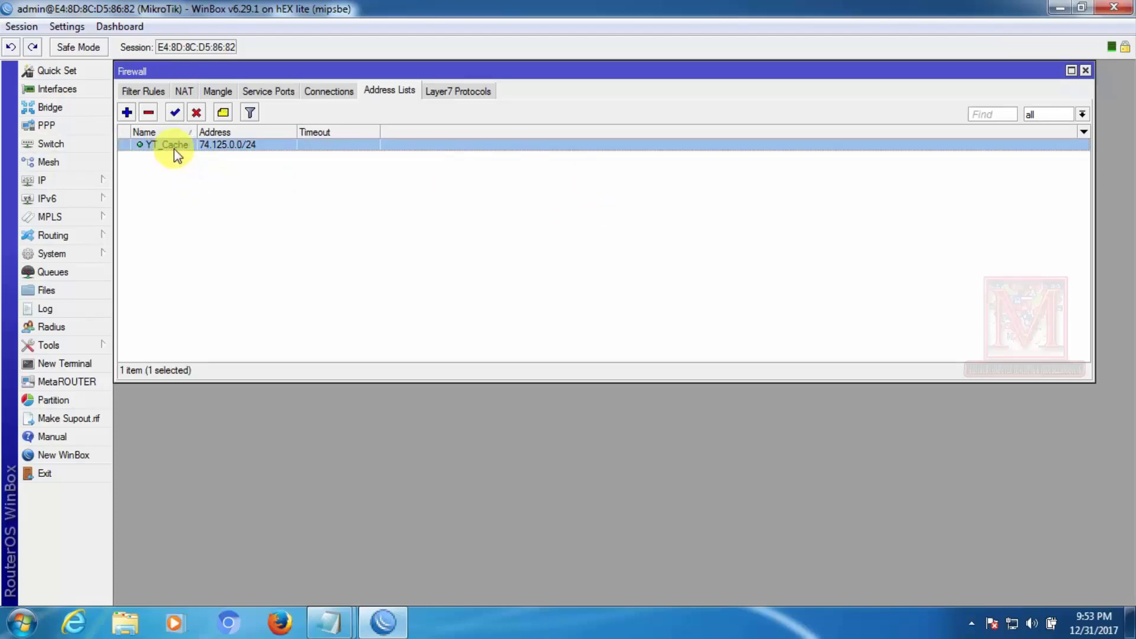
# Start another address list entry under the existing YT_Cache name and copy 103.15.42.0/24 from the Notepad IP note
pyautogui.click(127, 112)
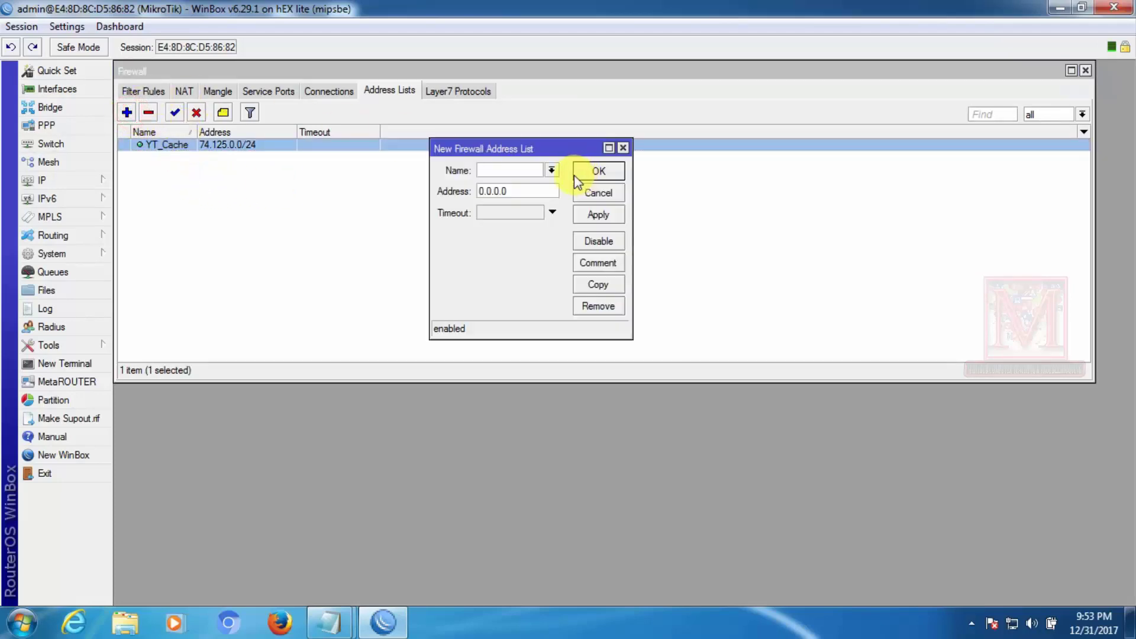
pyautogui.click(551, 171)
pyautogui.click(521, 186)
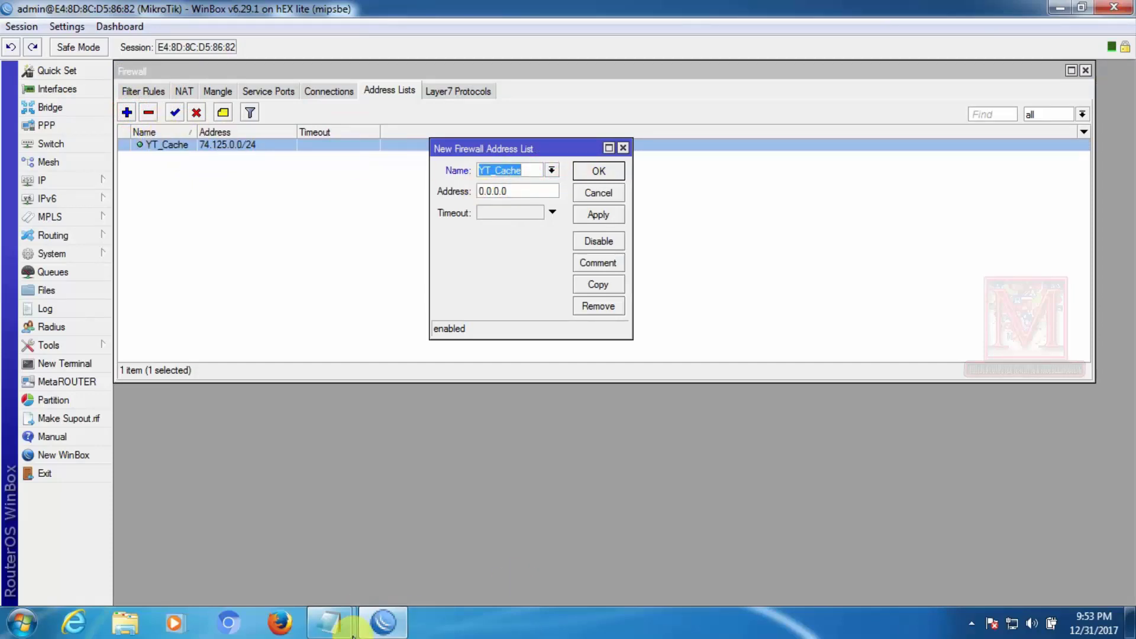
pyautogui.moveTo(334, 622)
pyautogui.click(271, 525)
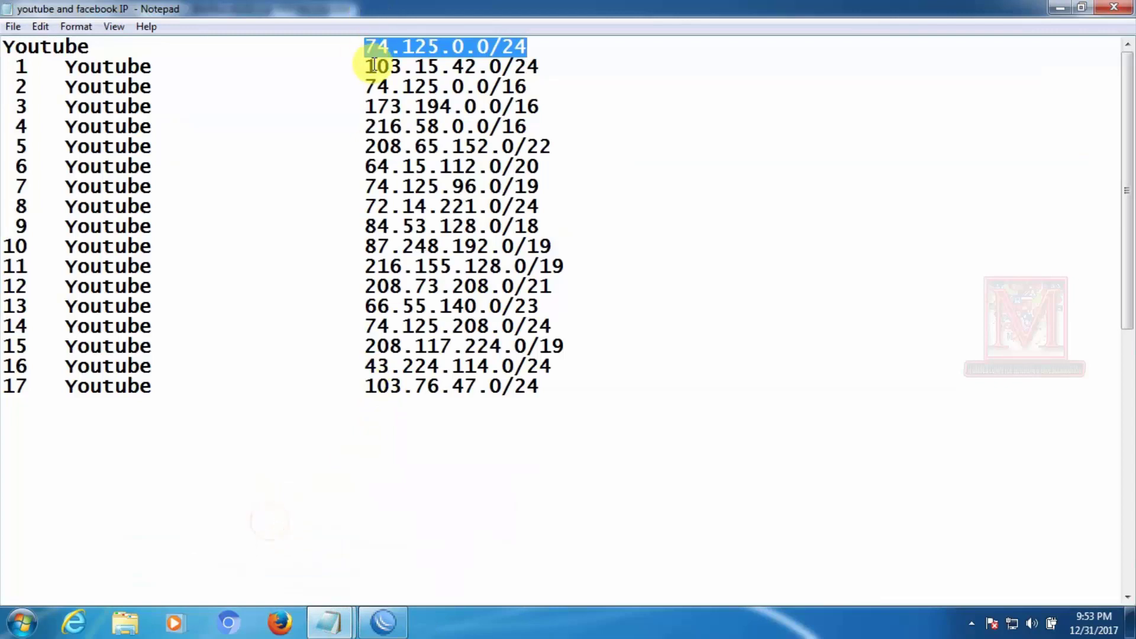
pyautogui.moveTo(366, 66); pyautogui.dragTo(536, 70)
pyautogui.hotkey('ctrl', 'c')
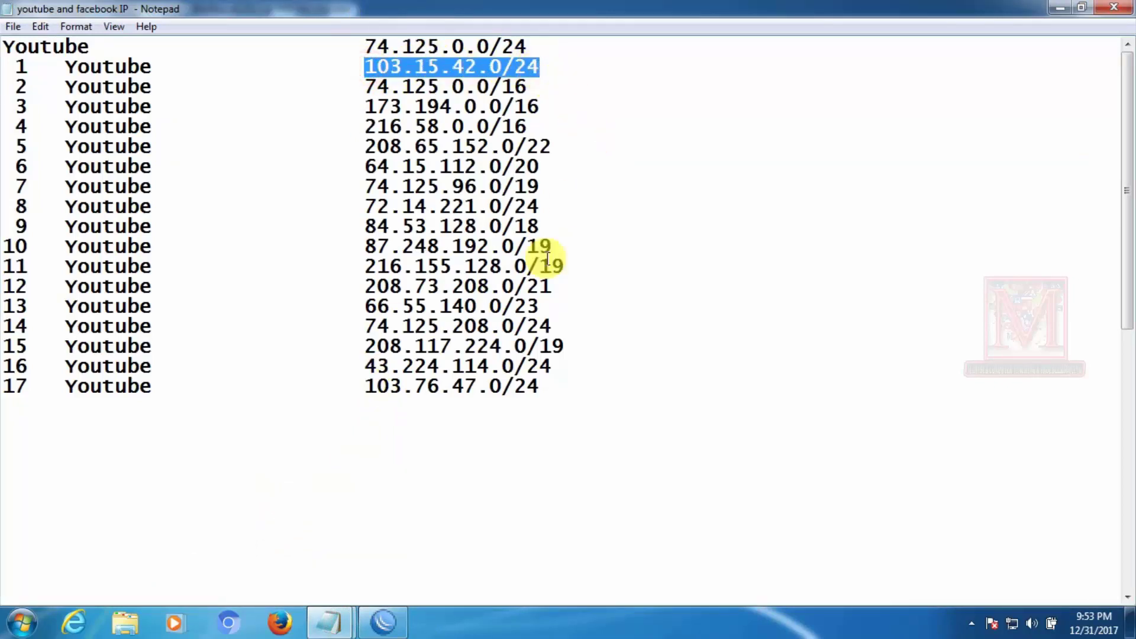
# Switch from the note to WinBox by opening a new WinBox login window
pyautogui.rightClick(385, 622)
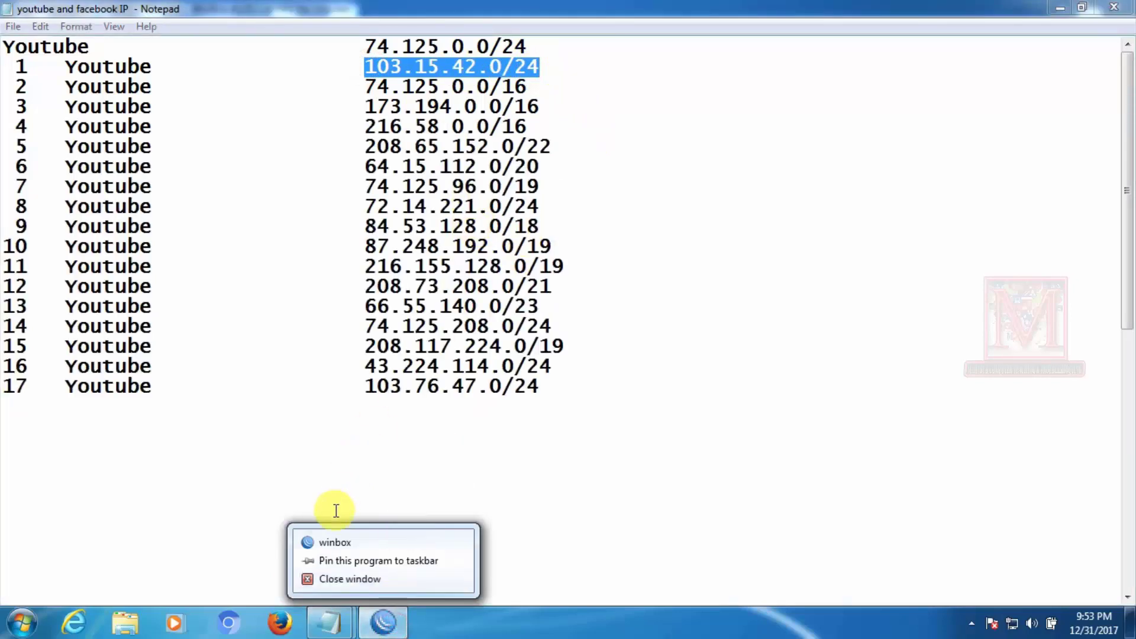
pyautogui.click(381, 622)
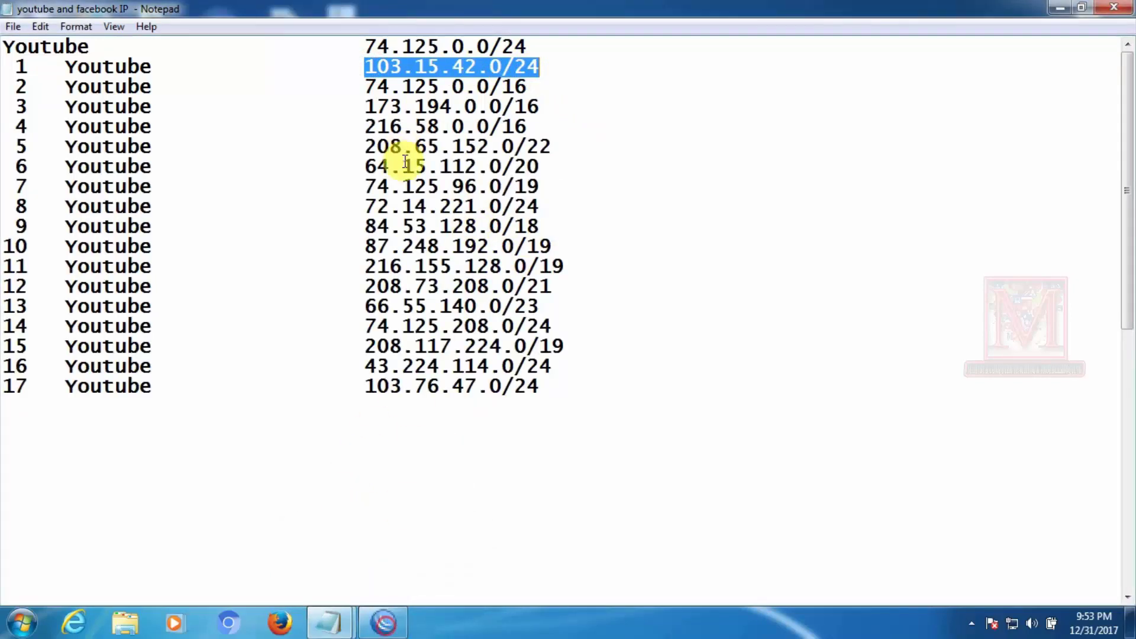
pyautogui.rightClick(383, 623)
pyautogui.click(347, 545)
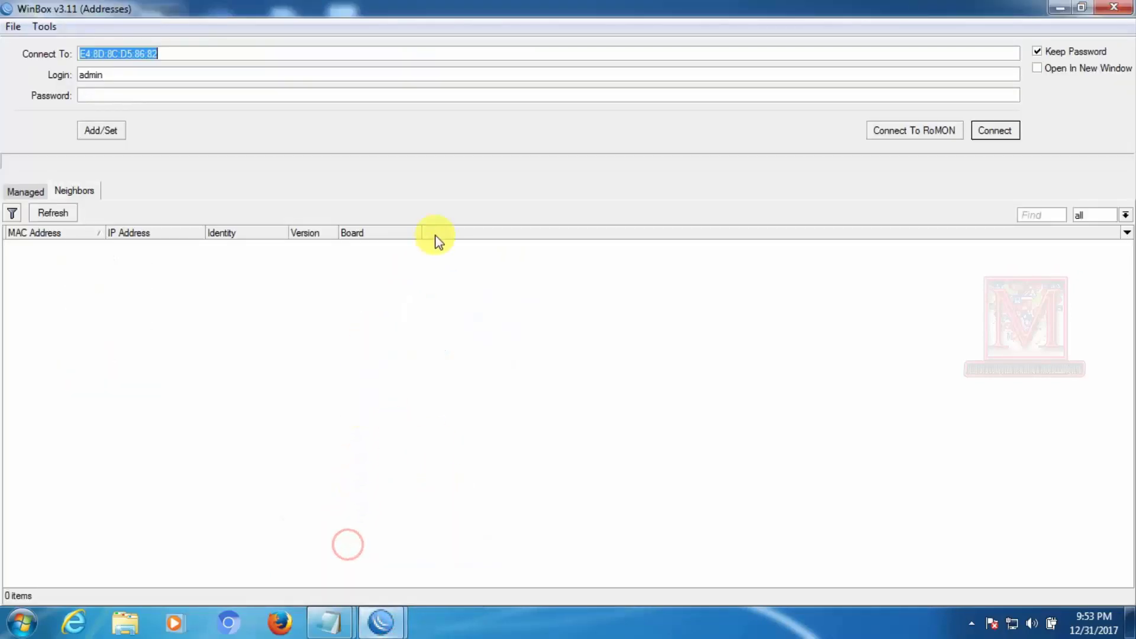
# Close the extra WinBox login window, return to the router session and save the pending YT_Cache entry with address 103.15.42.0/24
pyautogui.click(1082, 8)
pyautogui.click(1109, 9)
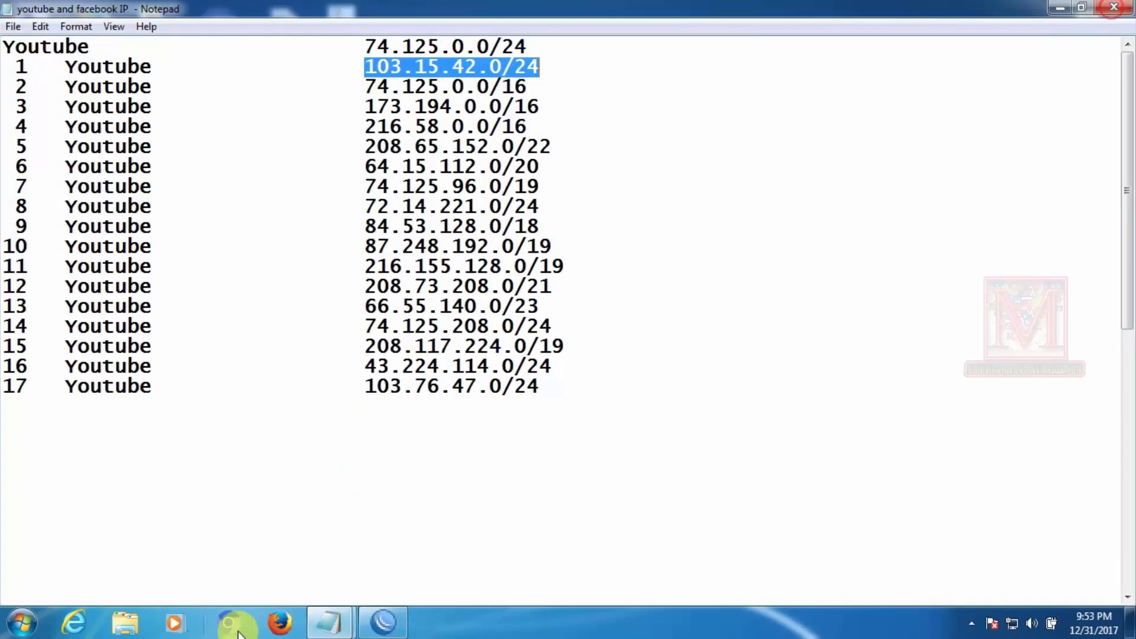
pyautogui.click(387, 623)
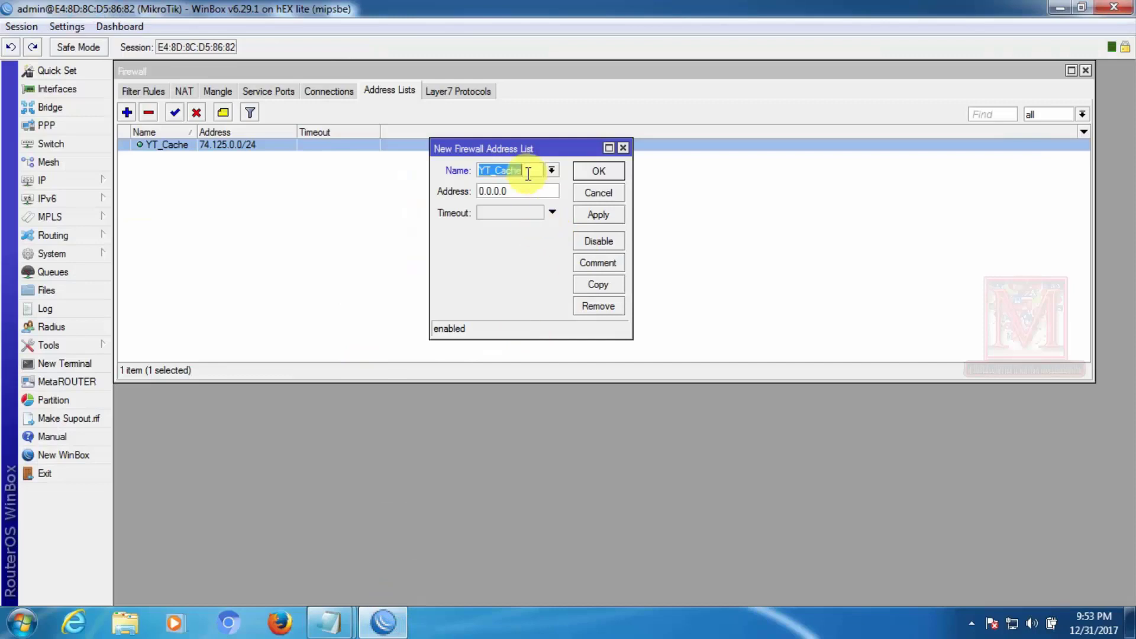
pyautogui.click(492, 192)
pyautogui.hotkey('ctrl', 'v')
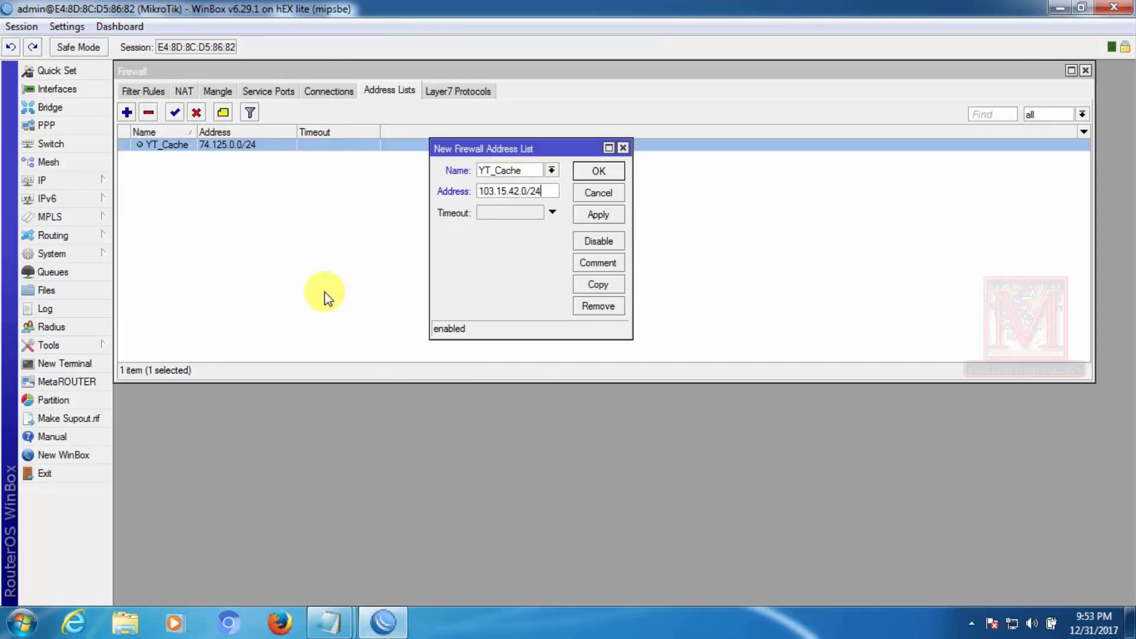
pyautogui.click(613, 211)
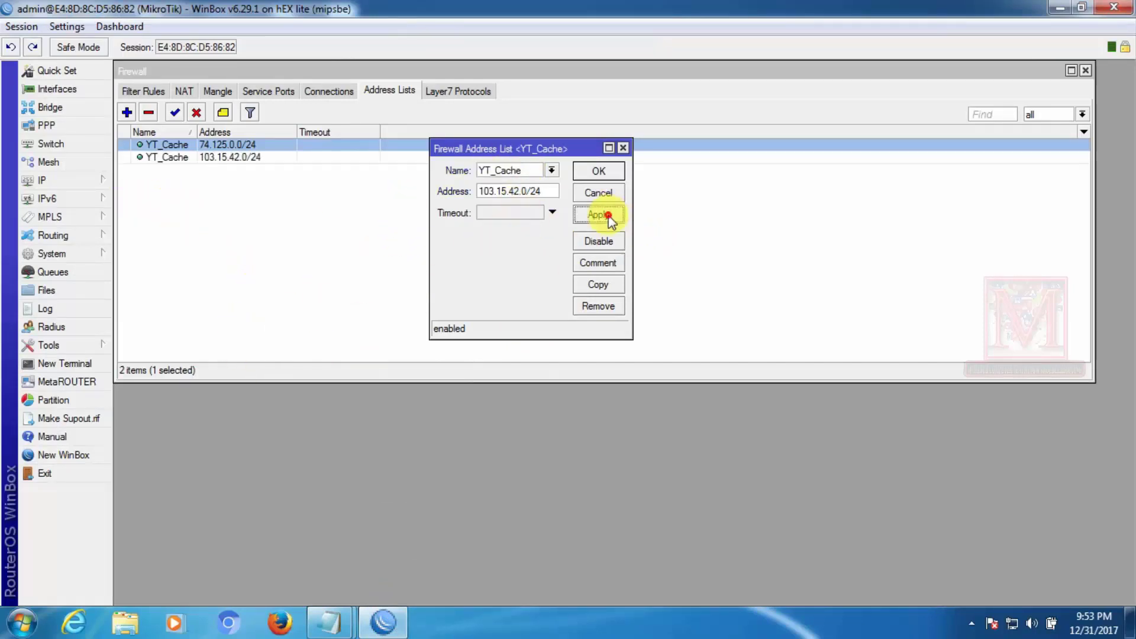
pyautogui.click(599, 171)
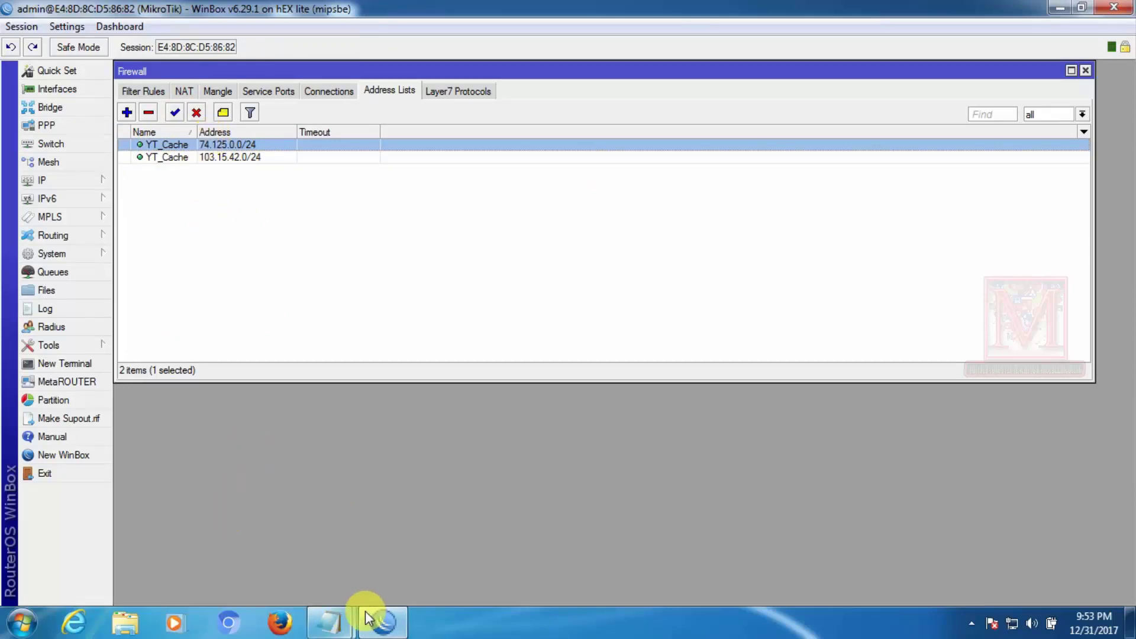
# Copy 74.125.0.0/16 from line 2 of the YouTube IP note in Notepad and return to WinBox
pyautogui.moveTo(330, 621)
pyautogui.click(243, 558)
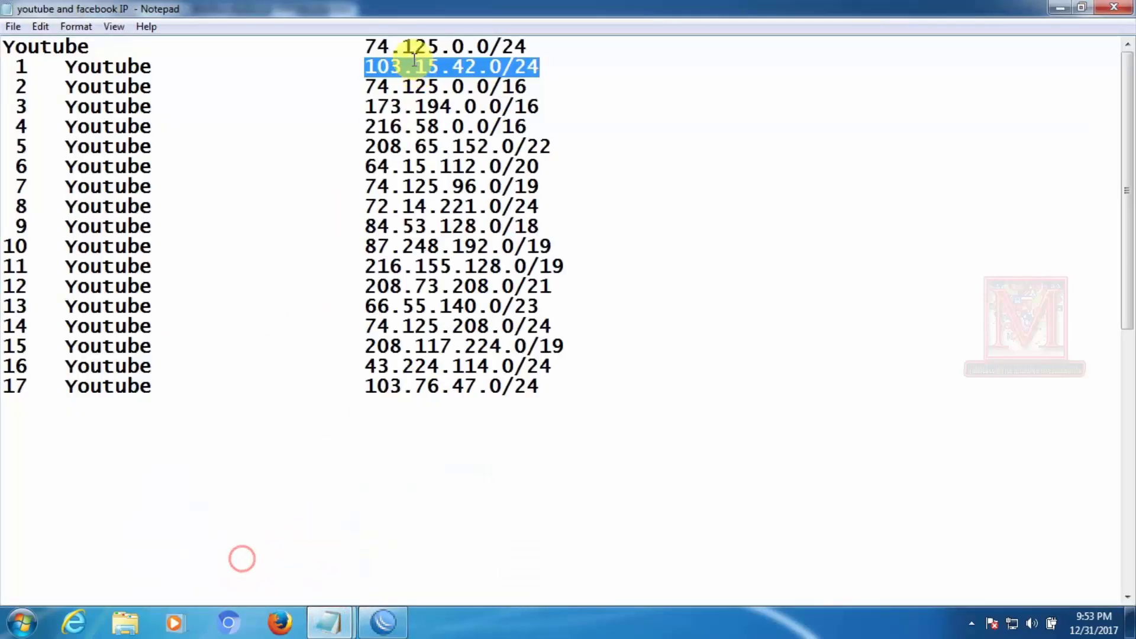
pyautogui.moveTo(365, 86); pyautogui.dragTo(528, 86)
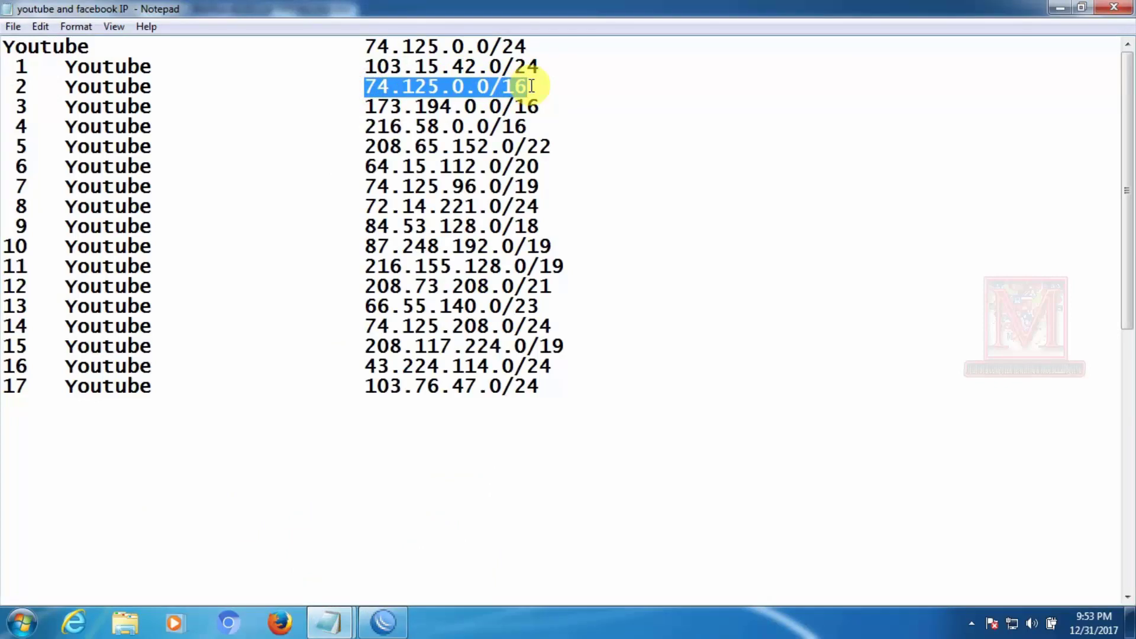
pyautogui.click(386, 621)
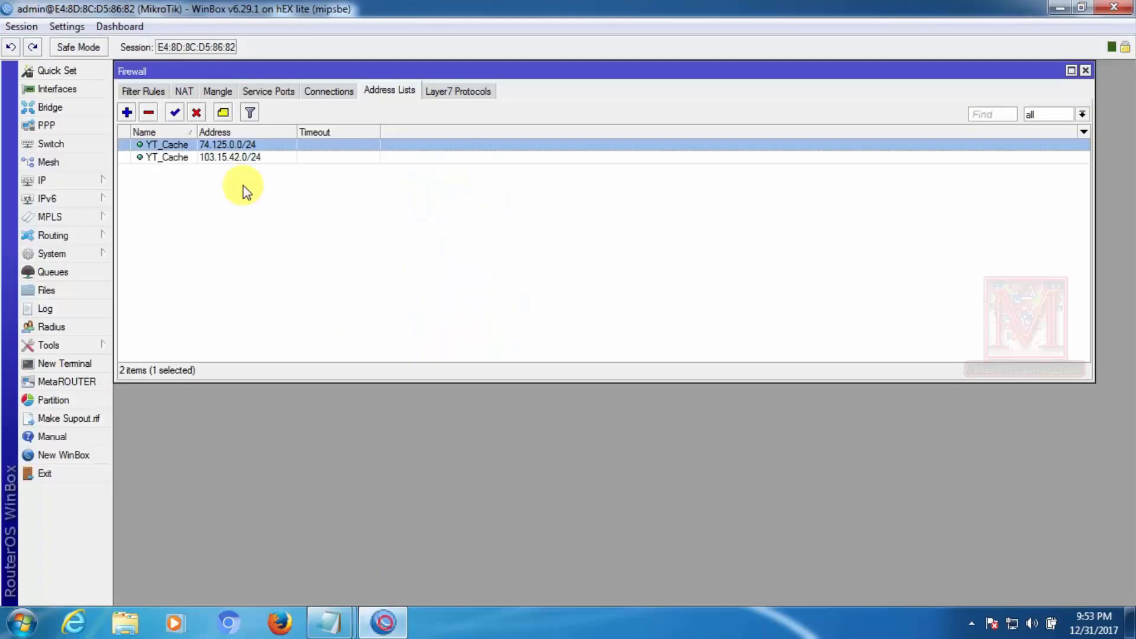
# Add a firewall address list entry under the existing YT_Cache name for 74.125.0.0/16 and save it
pyautogui.click(127, 112)
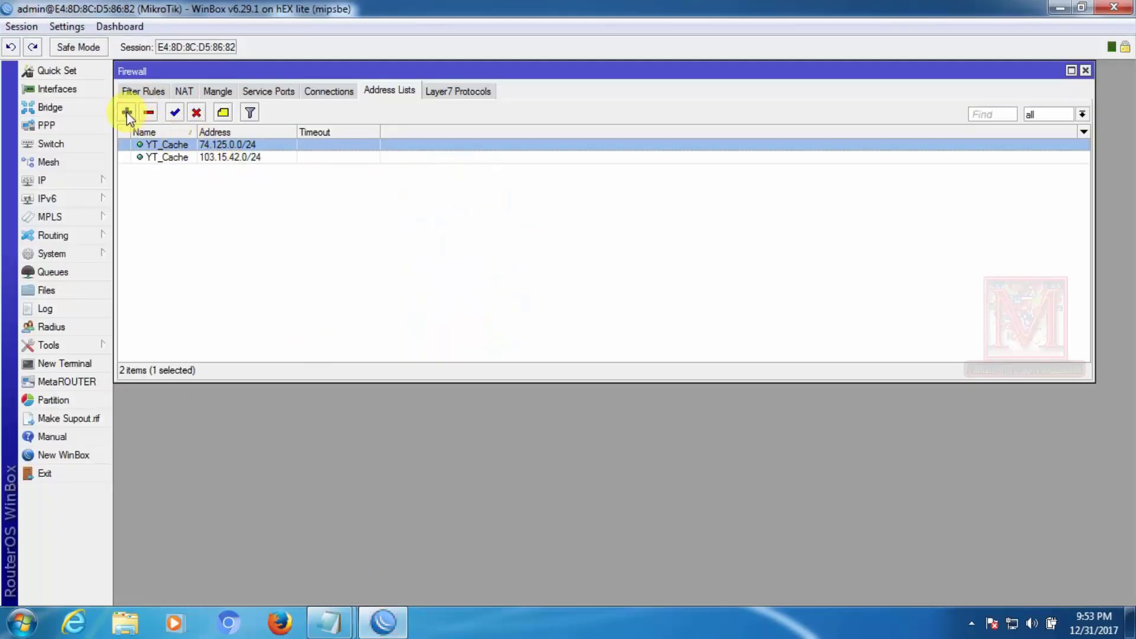
pyautogui.click(551, 169)
pyautogui.click(511, 188)
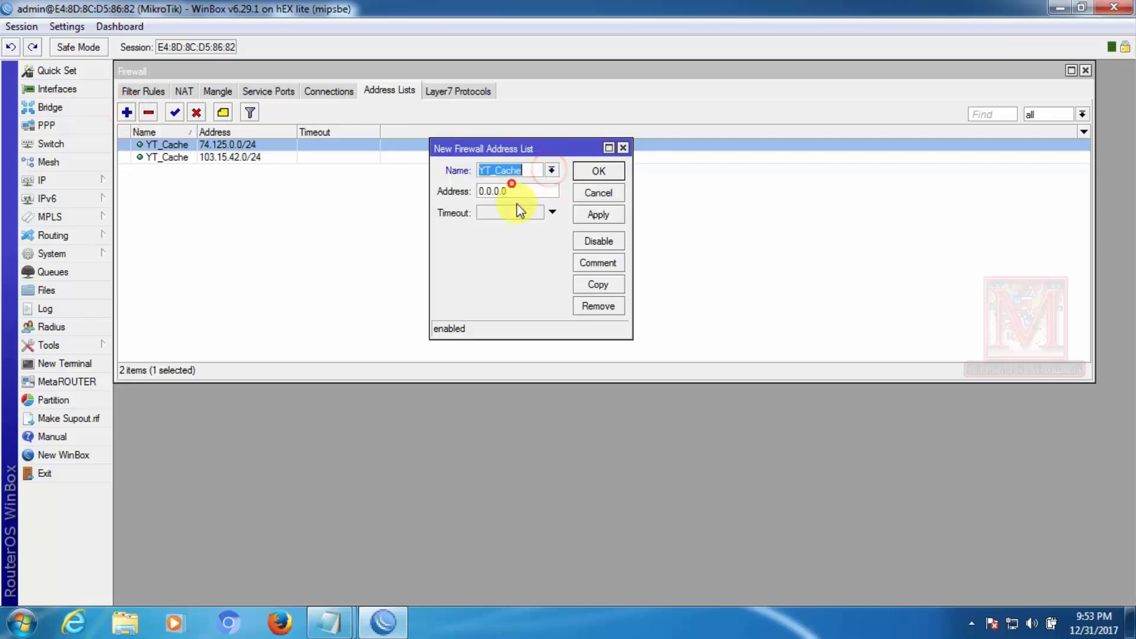
pyautogui.write('74.125.0.0/16')
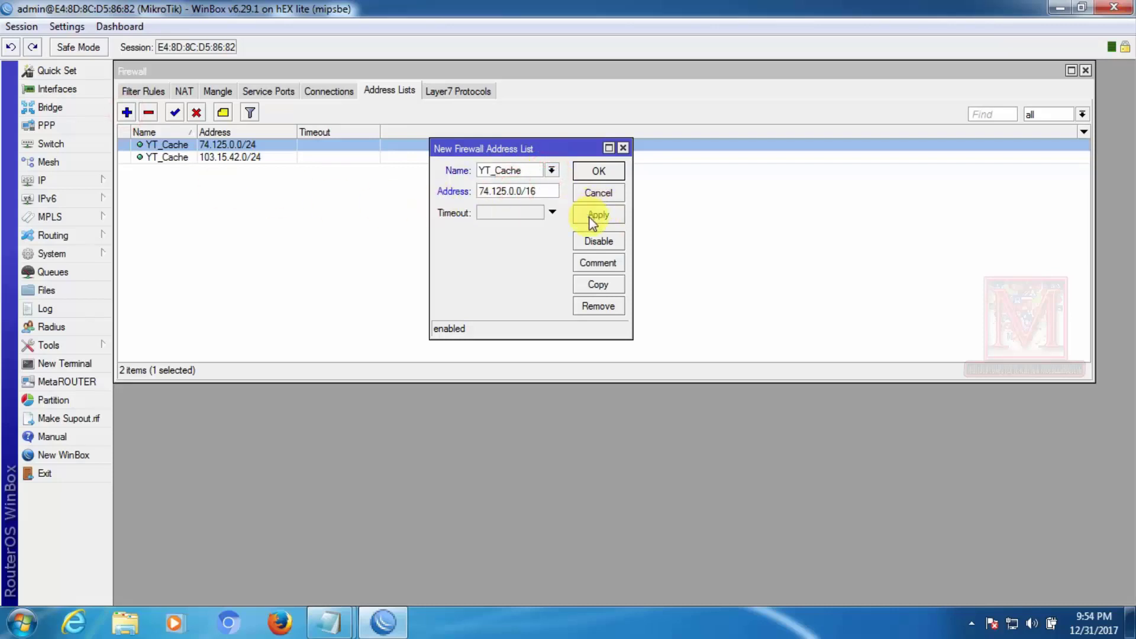
pyautogui.click(592, 219)
pyautogui.click(597, 177)
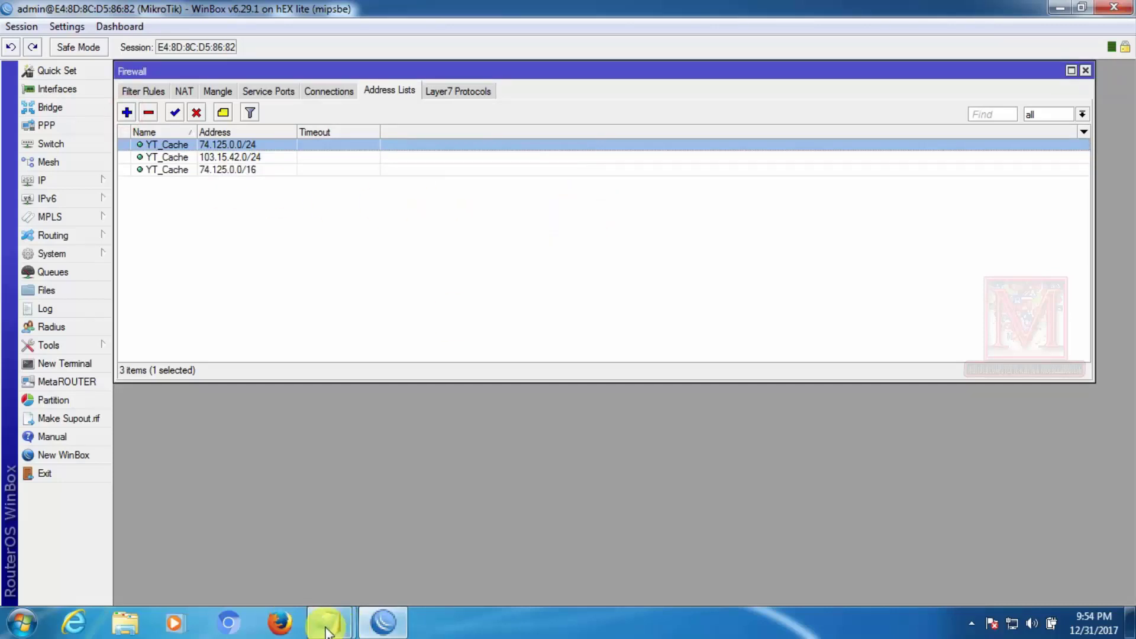
# Copy 173.194.0.0/16 from line 3 of the Notepad IP note and switch back to the WinBox router session
pyautogui.moveTo(326, 632)
pyautogui.click(251, 527)
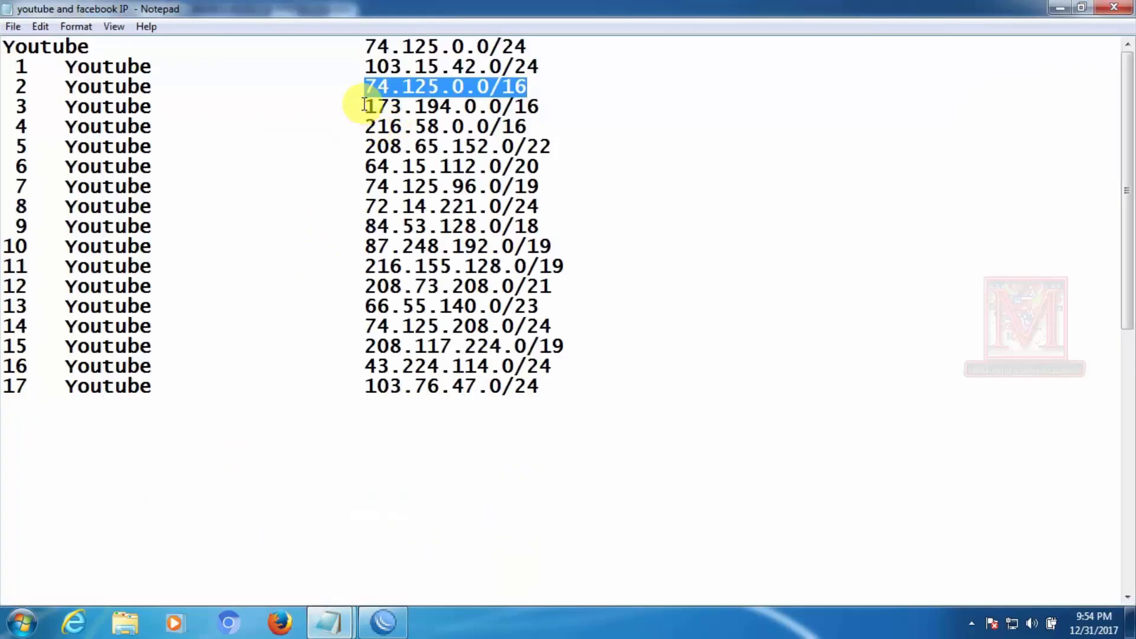
pyautogui.moveTo(364, 105); pyautogui.dragTo(540, 103)
pyautogui.hotkey('ctrl', 'c')
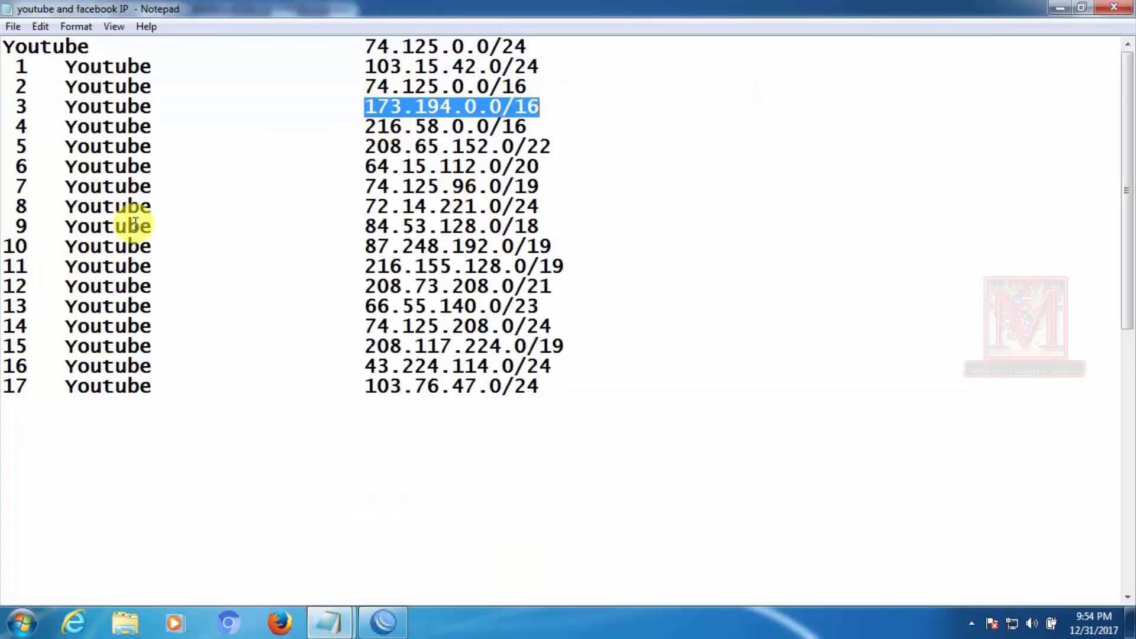
pyautogui.rightClick(372, 616)
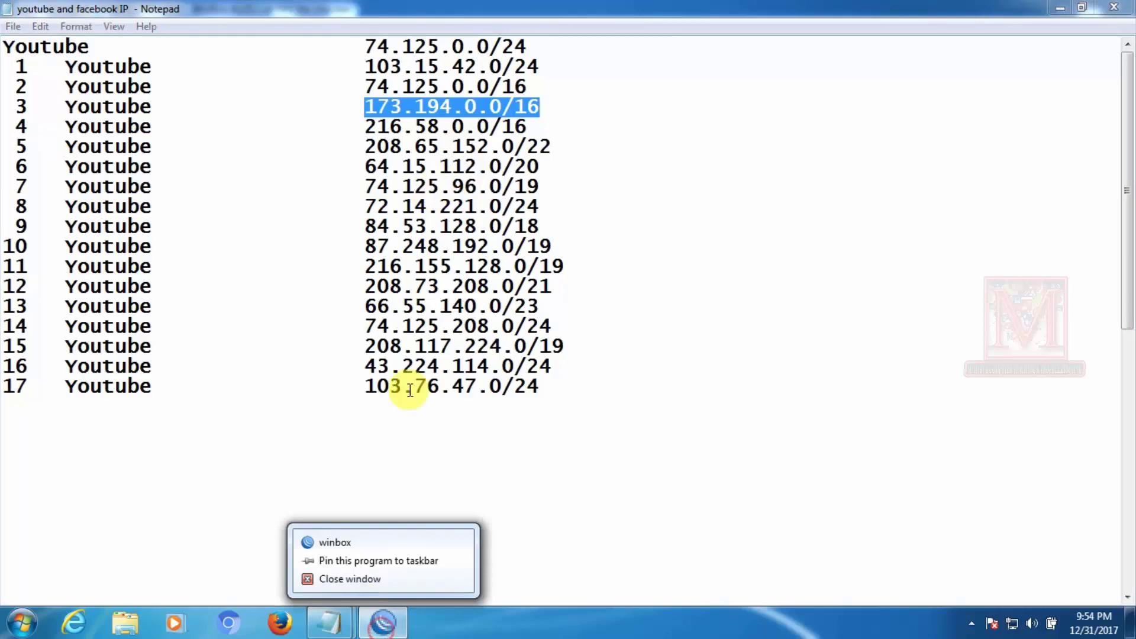
pyautogui.click(535, 464)
pyautogui.click(384, 625)
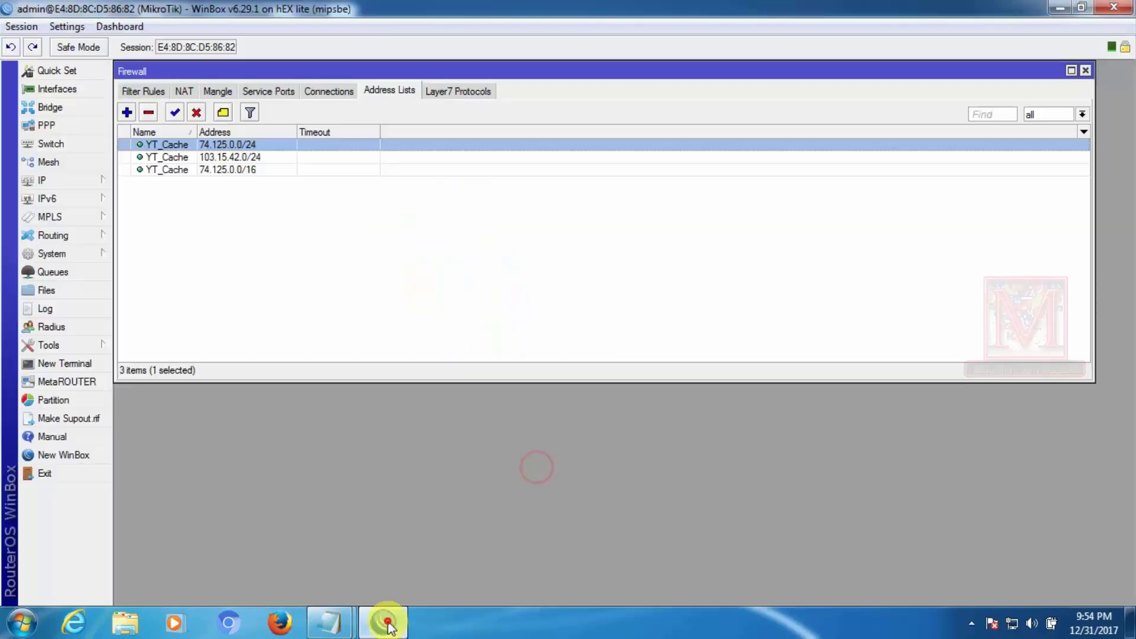
# Add a firewall address list entry under the existing YT_Cache name for 173.194.0.0/16 and save it
pyautogui.click(128, 112)
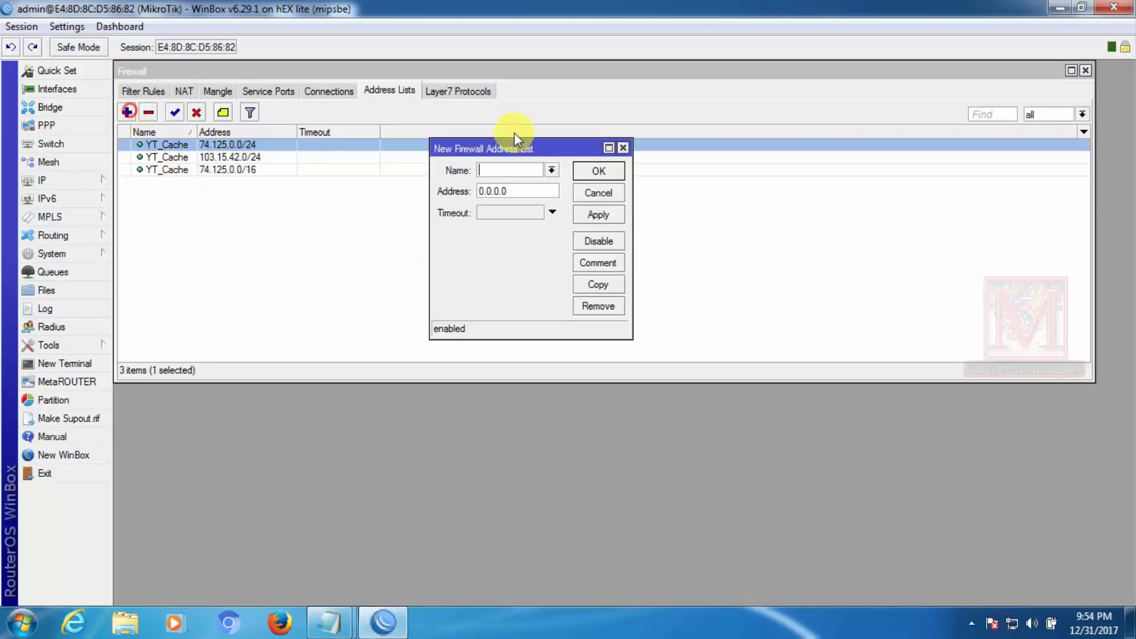
pyautogui.click(553, 171)
pyautogui.click(509, 189)
pyautogui.press('Tab')
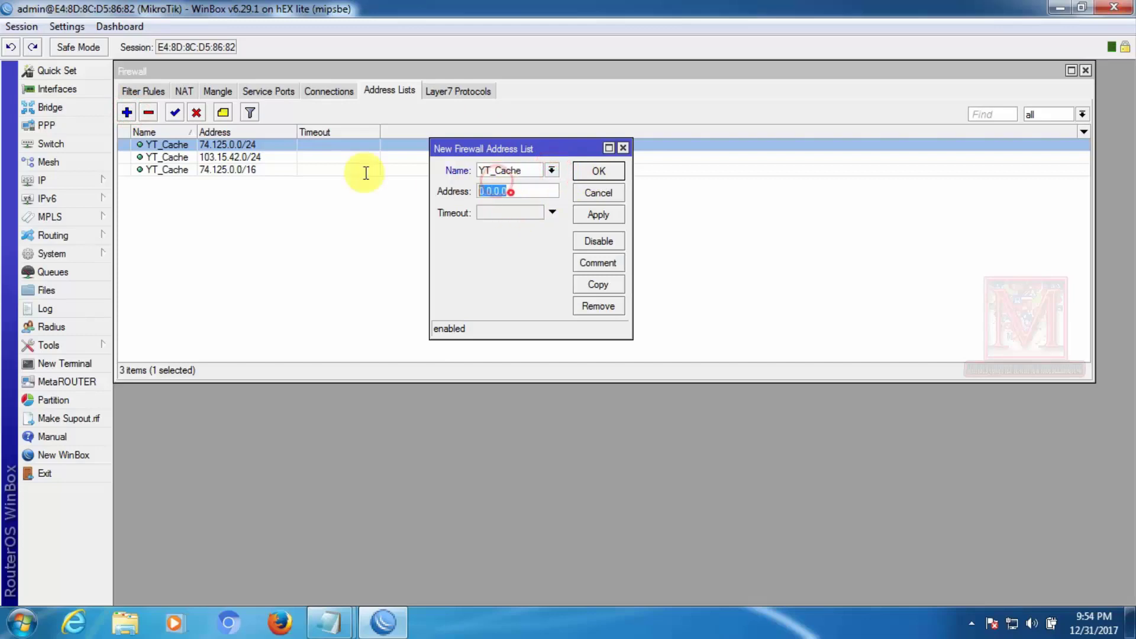
pyautogui.hotkey('ctrl', 'v')
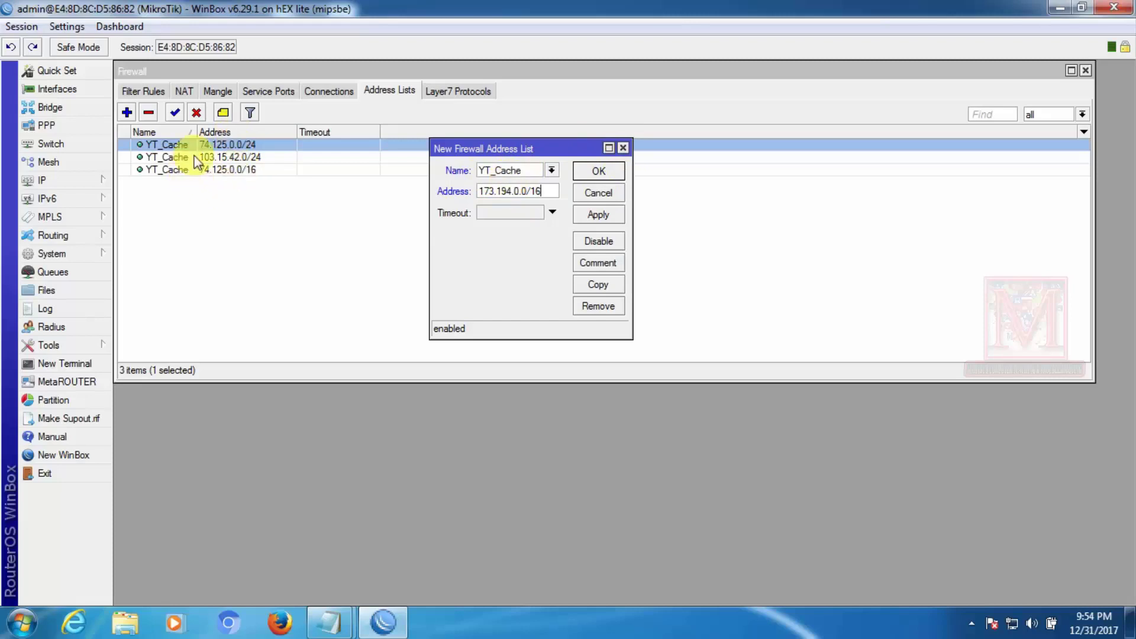
pyautogui.click(594, 216)
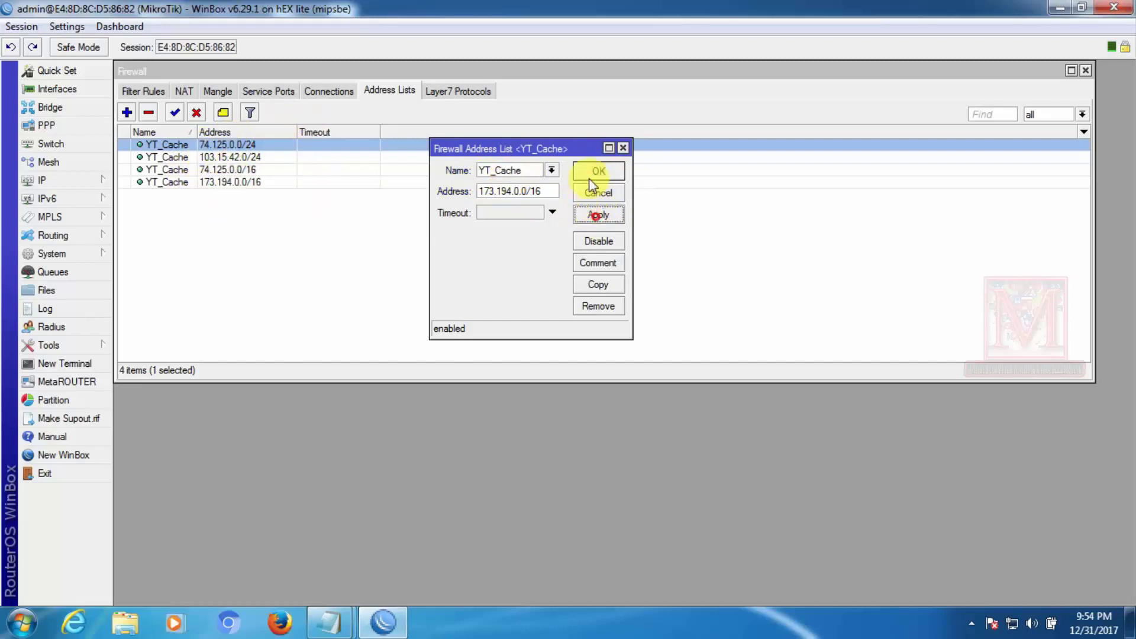
pyautogui.click(596, 175)
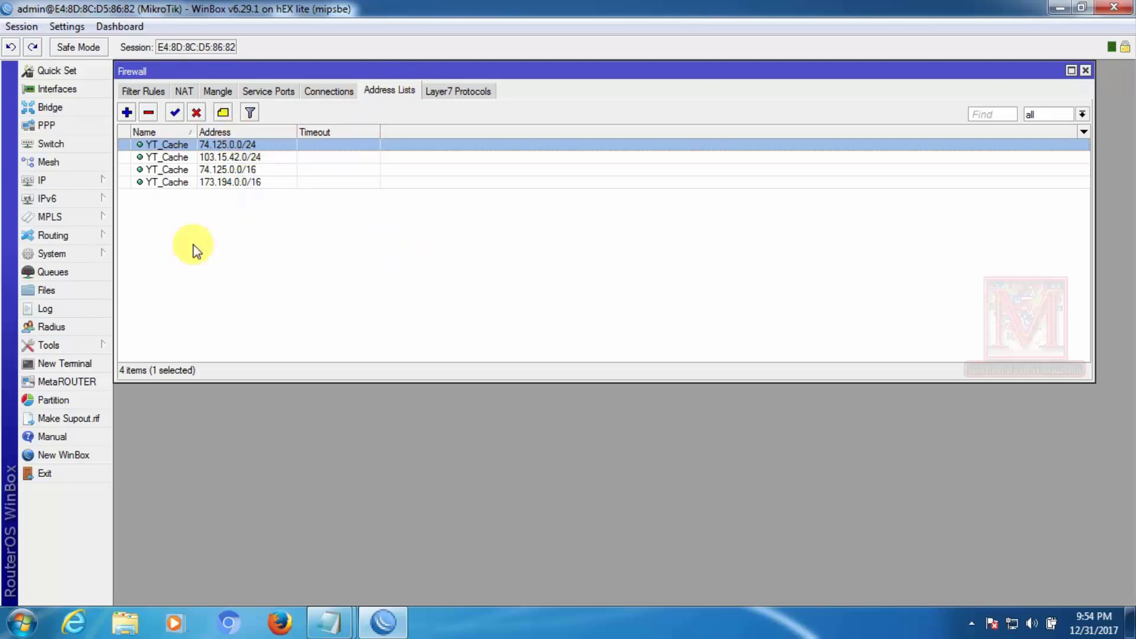
# Review the remaining YouTube ranges in the Notepad note against the address list and select the 173.194.0.0/16 entry in WinBox
pyautogui.click(329, 621)
pyautogui.click(293, 554)
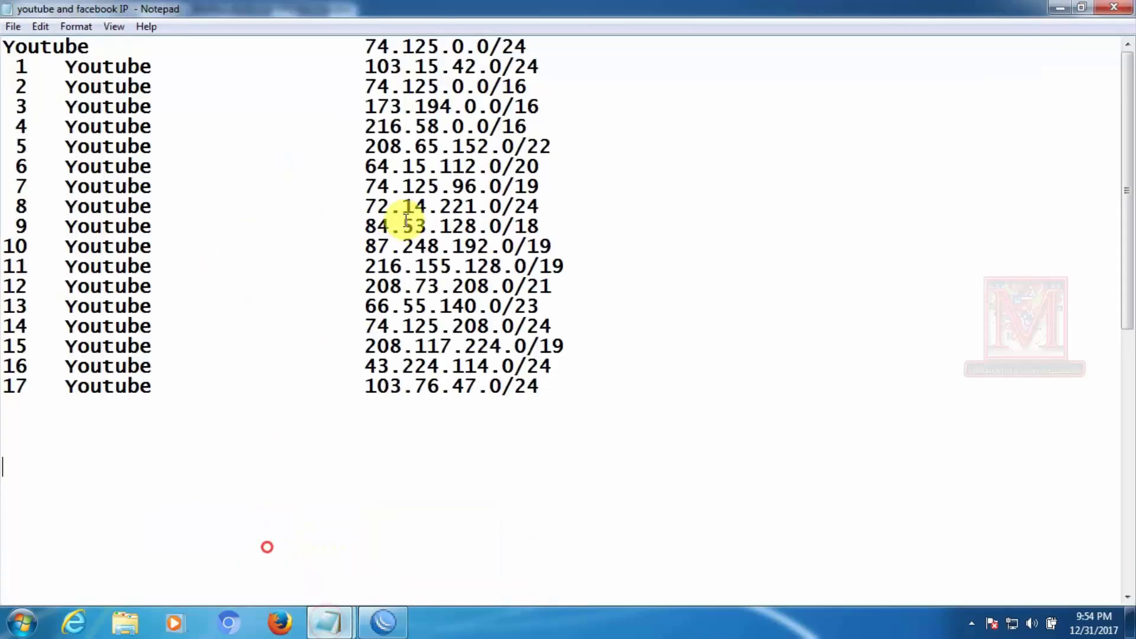
pyautogui.scroll(-5, 389, 248)
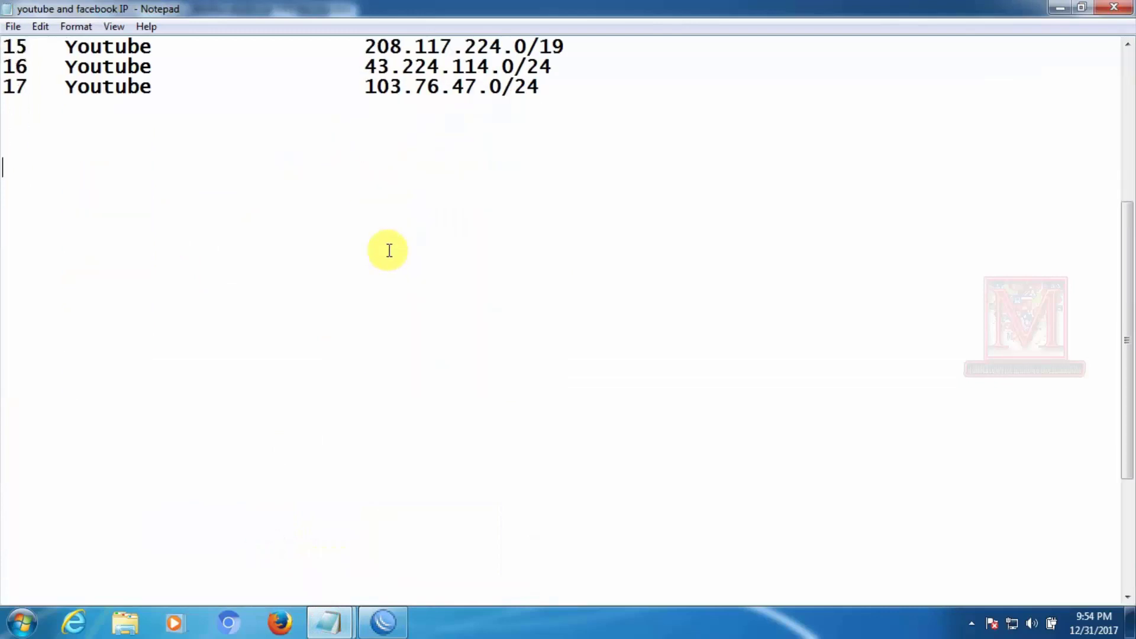
pyautogui.scroll(5, 381, 215)
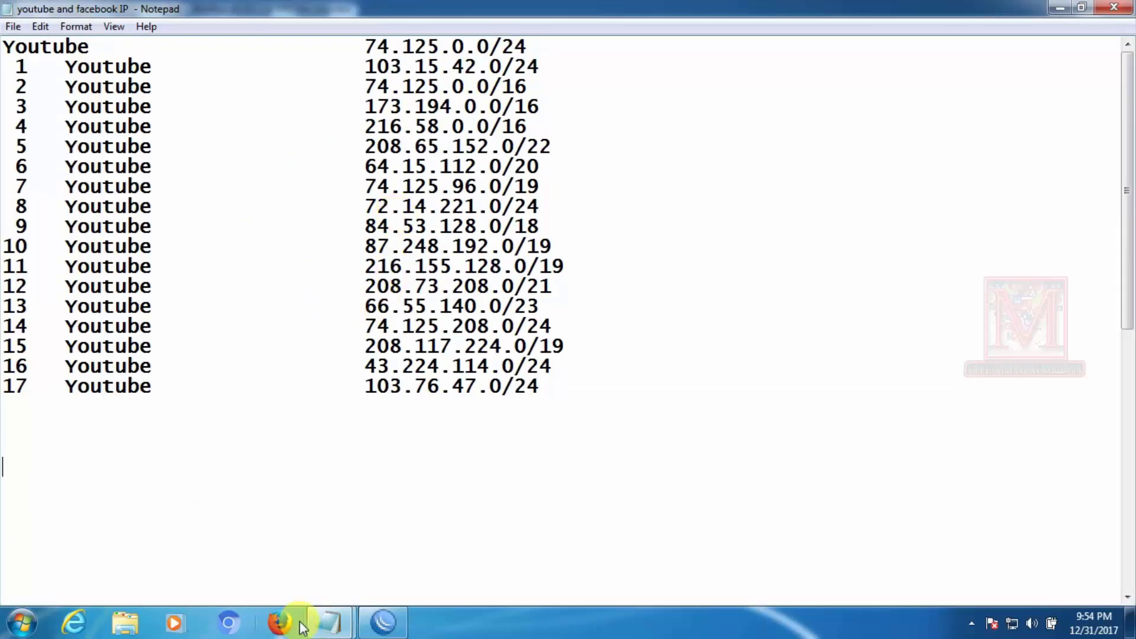
pyautogui.click(384, 622)
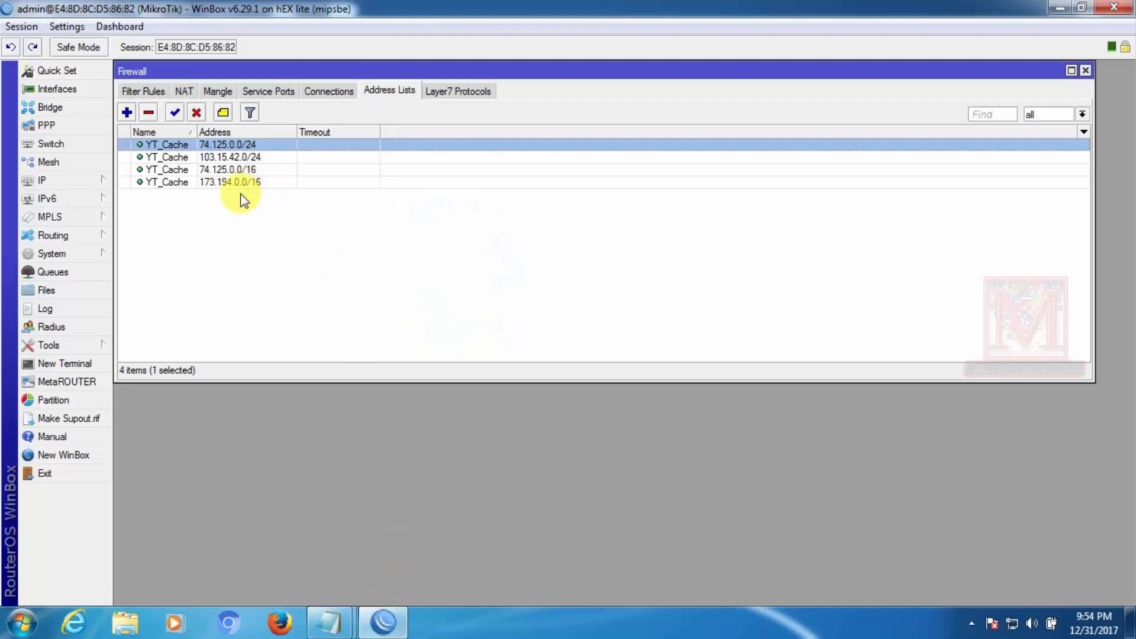
pyautogui.click(202, 183)
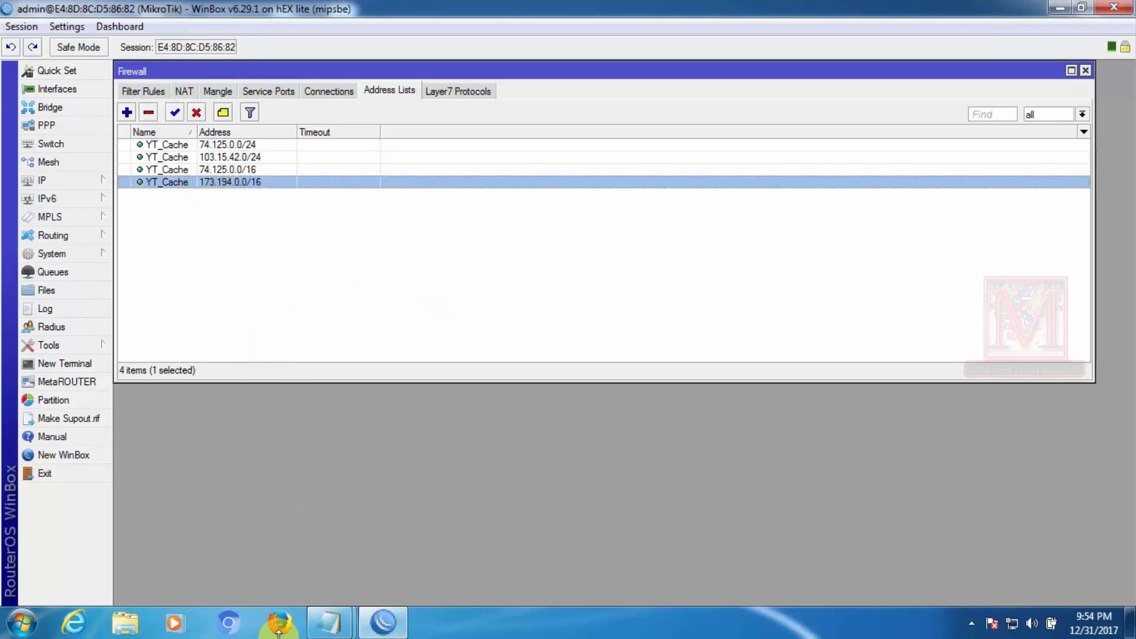
# Close the Untitled Notepad window without saving its changes
pyautogui.click(329, 622)
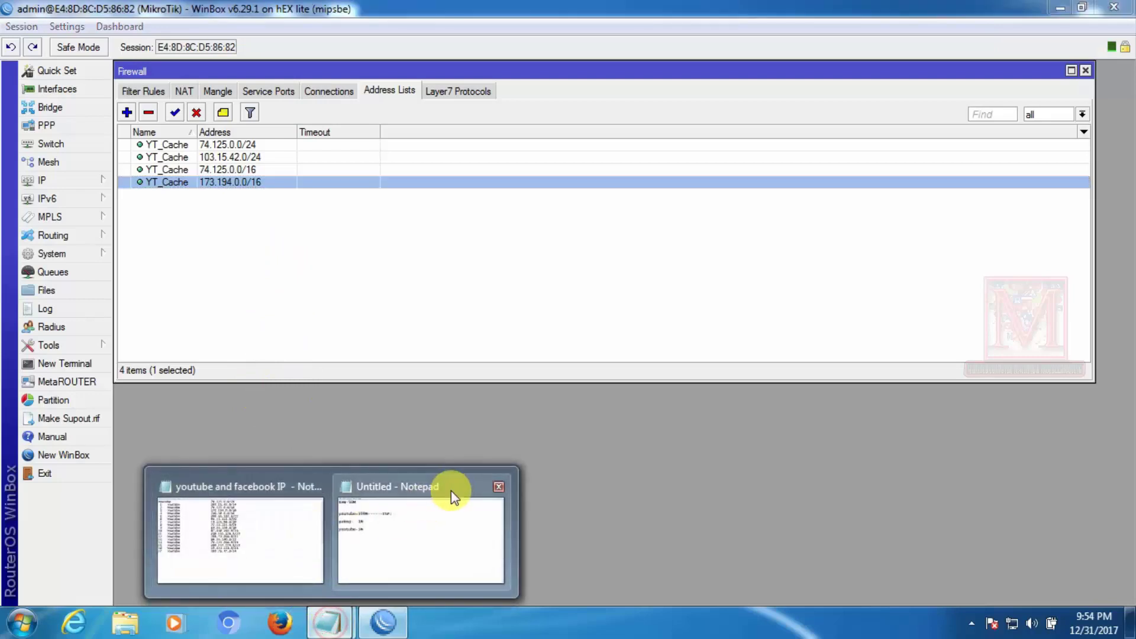
pyautogui.moveTo(500, 490)
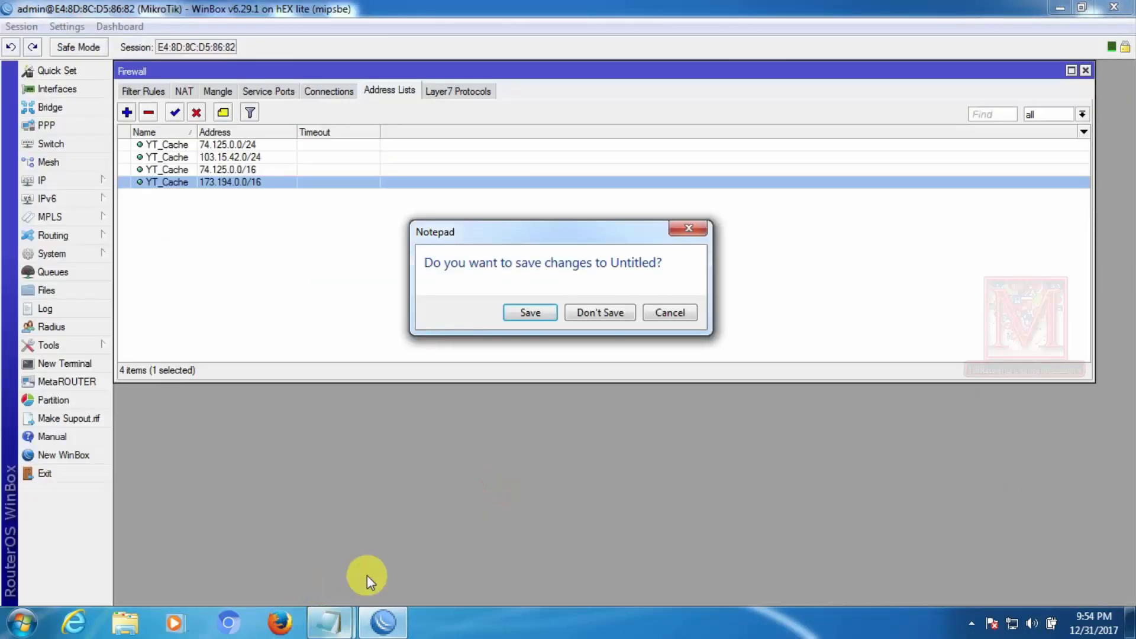
pyautogui.click(600, 313)
pyautogui.rightClick(330, 621)
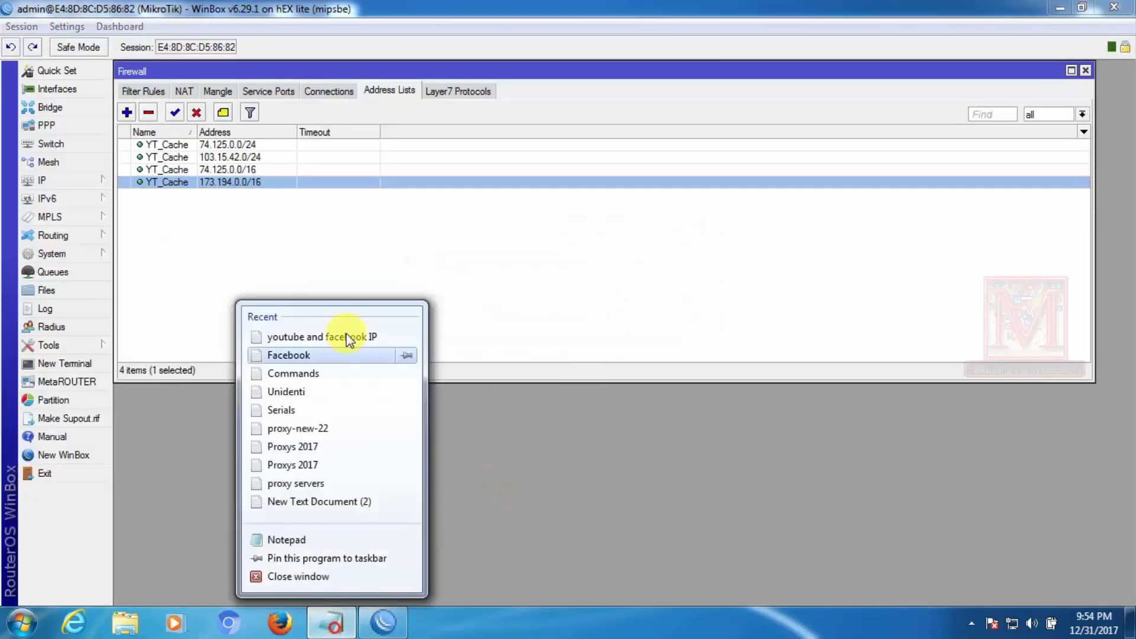
pyautogui.click(520, 502)
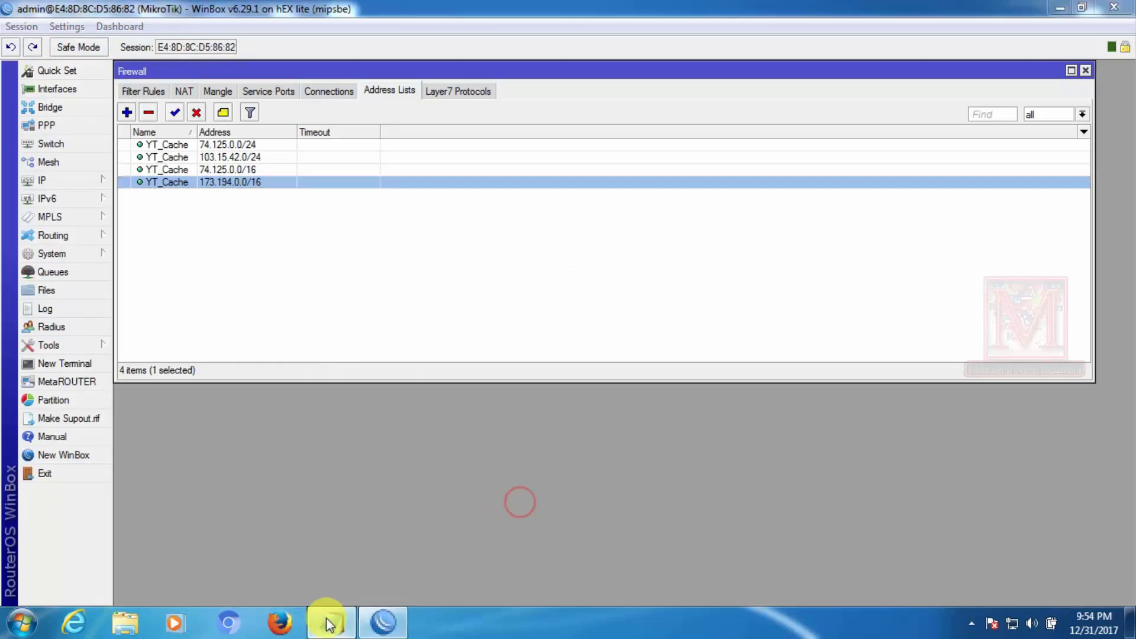
# Copy 216.58.0.0/16 from line 4 of the Notepad IP note and return to WinBox
pyautogui.click(330, 622)
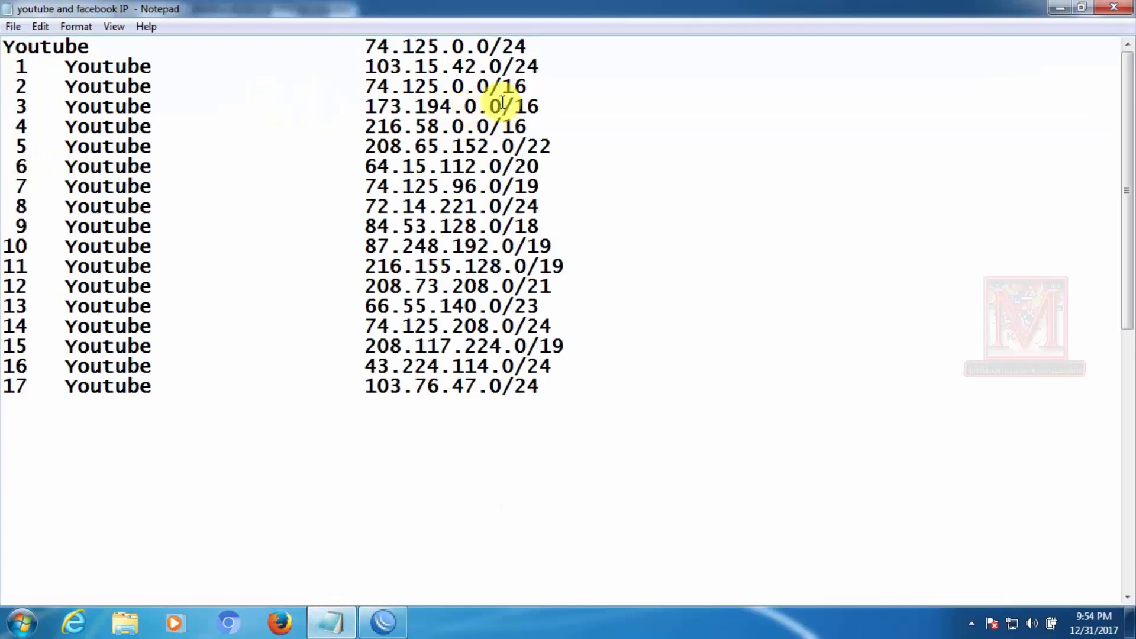
pyautogui.moveTo(370, 131); pyautogui.dragTo(519, 126)
pyautogui.hotkey('ctrl', 'c')
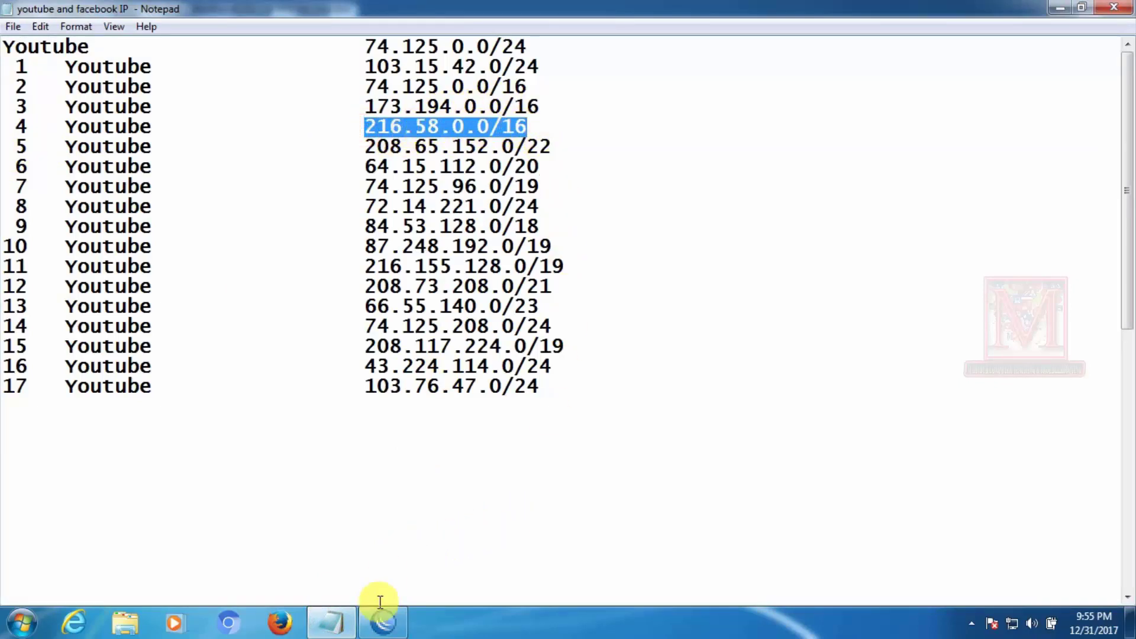
pyautogui.click(383, 621)
# Add a firewall address list entry under the existing YT_Cache name for 216.58.0.0/16 and save it
pyautogui.click(127, 113)
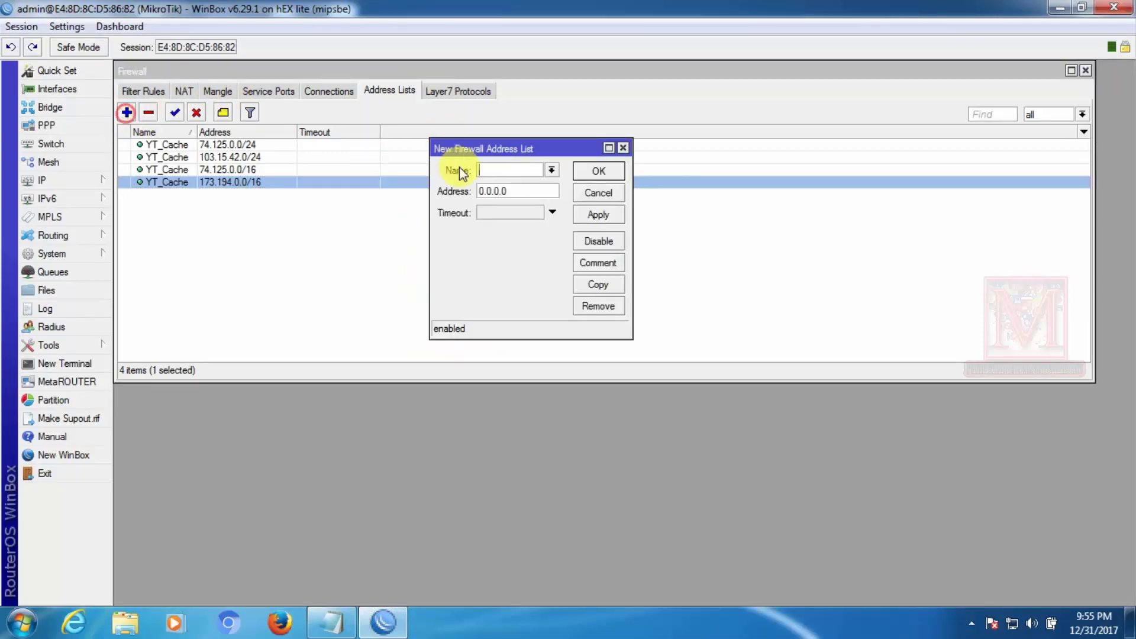
pyautogui.click(551, 170)
pyautogui.click(502, 180)
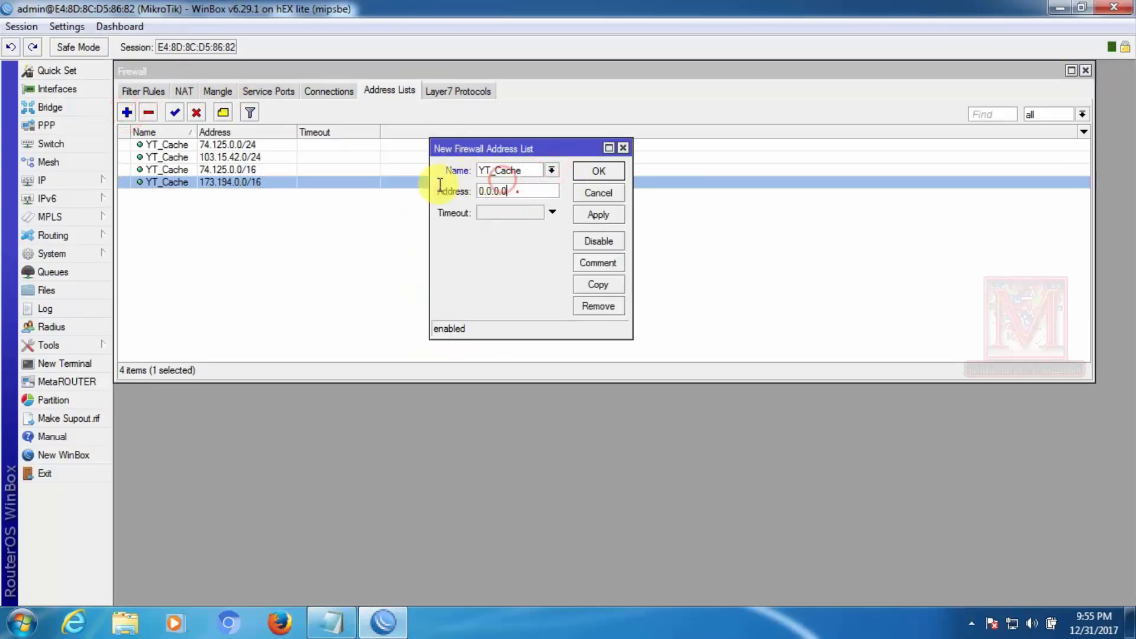
pyautogui.tripleClick(515, 190)
pyautogui.hotkey('ctrl', 'v')
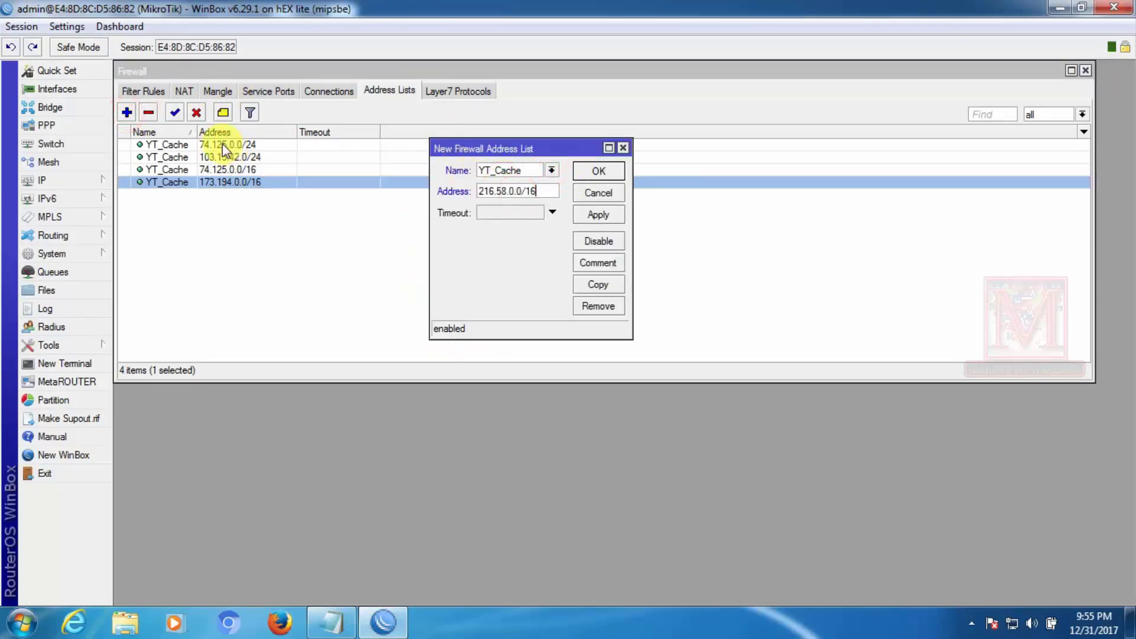
pyautogui.click(598, 214)
pyautogui.click(603, 168)
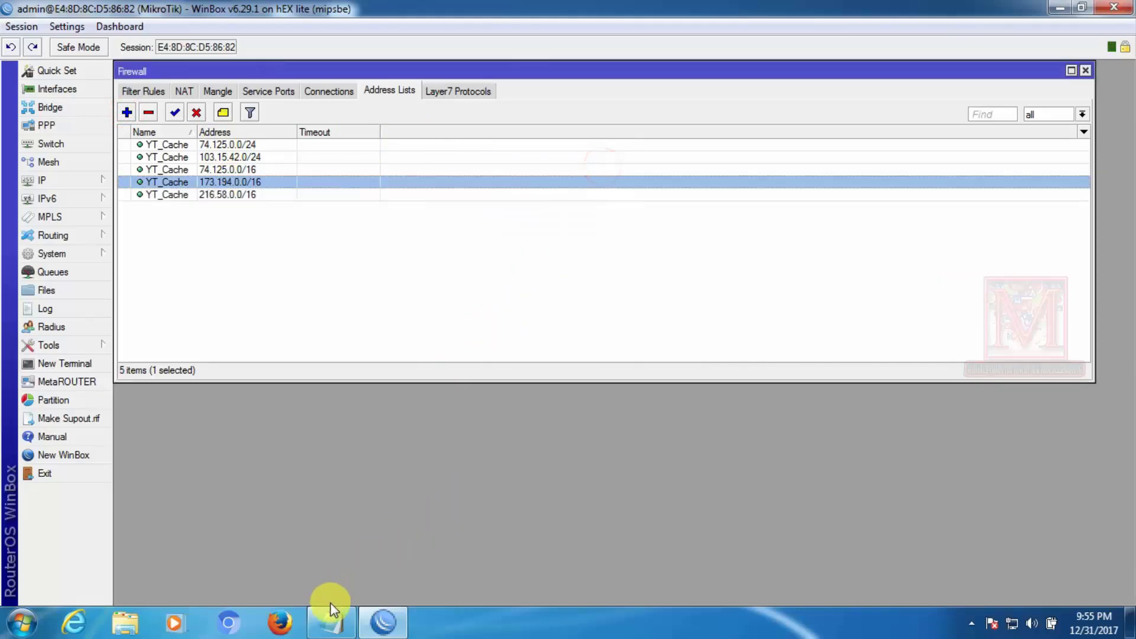
# Copy 208.65.152.0/22 from line 5 of the Notepad IP note and return to WinBox
pyautogui.click(332, 621)
pyautogui.moveTo(365, 146); pyautogui.dragTo(553, 146)
pyautogui.hotkey('ctrl', 'c')
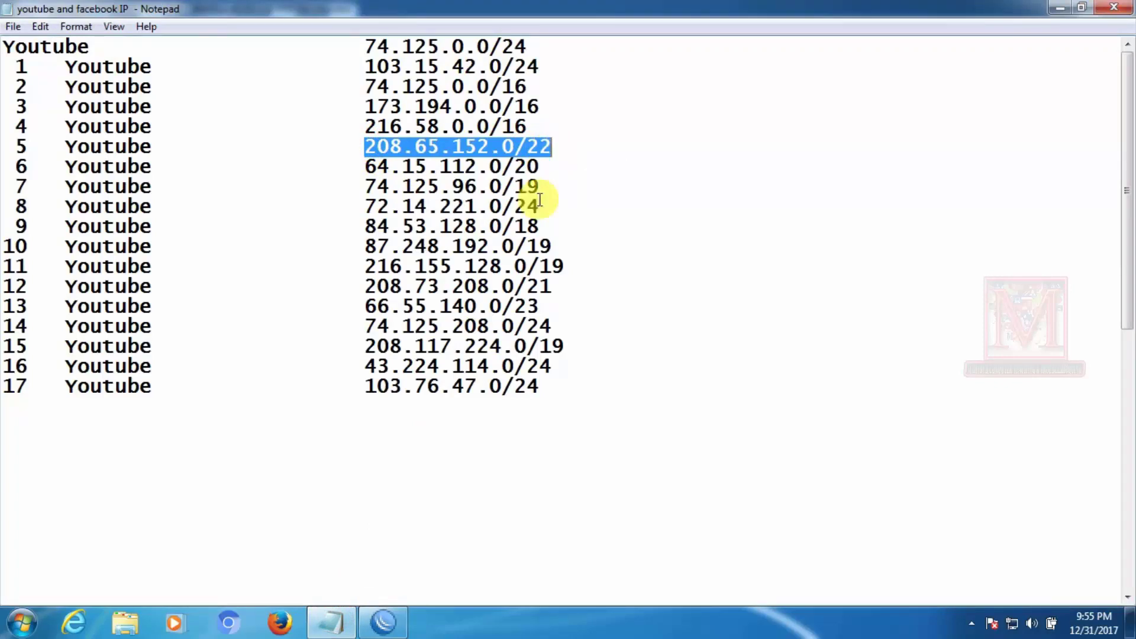
pyautogui.click(383, 622)
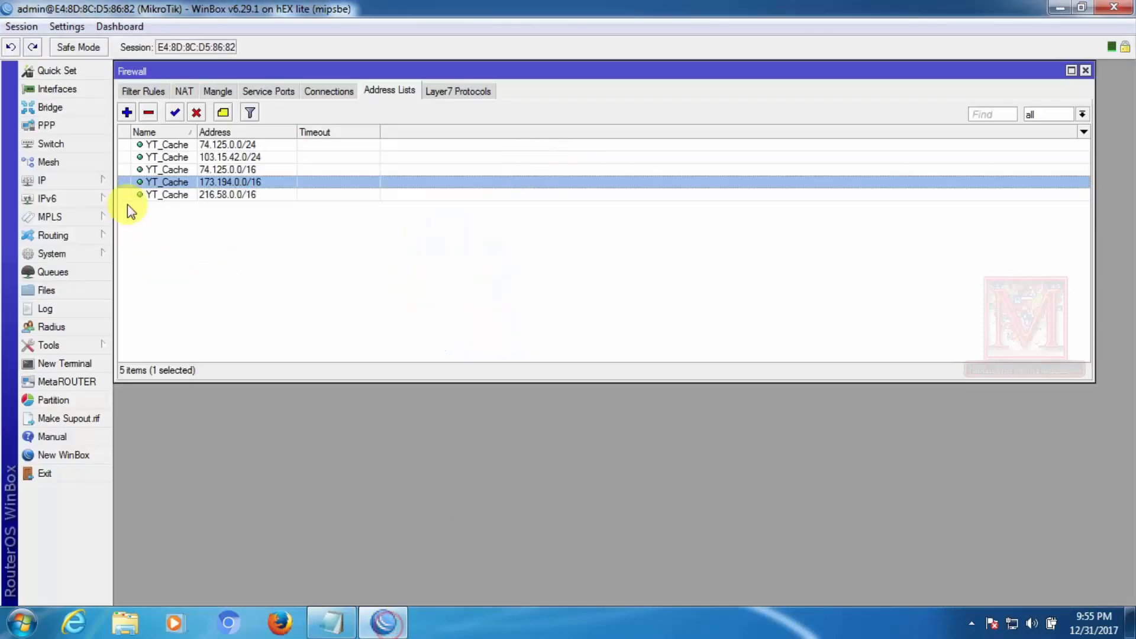
# Add a firewall address list entry under the existing YT_Cache name for 208.65.152.0/22 and save it
pyautogui.click(127, 113)
pyautogui.click(551, 170)
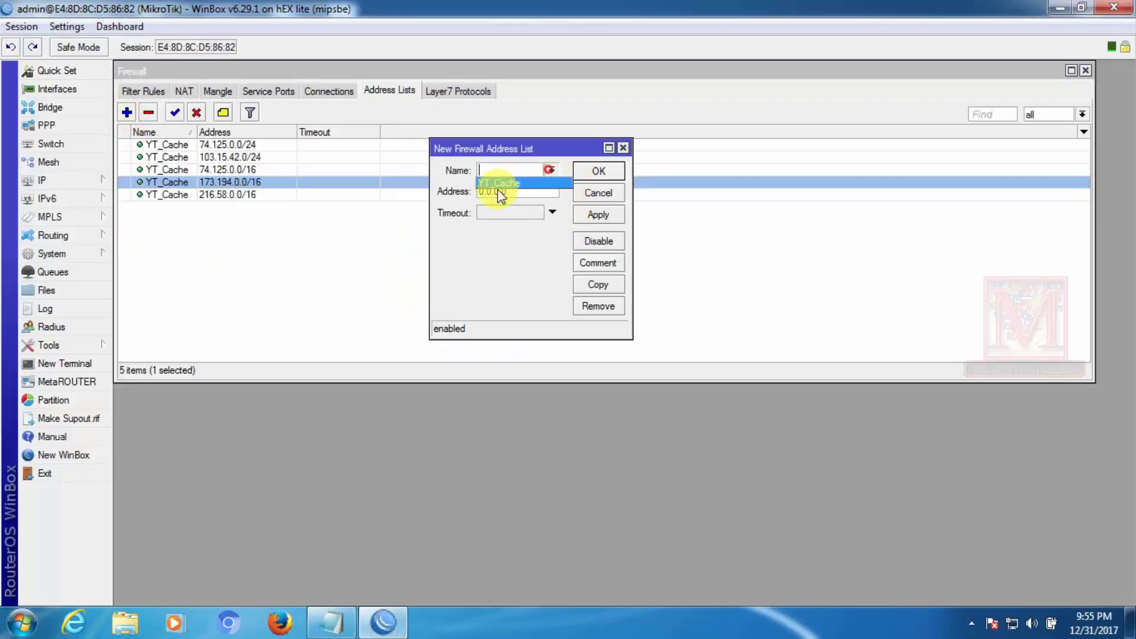
pyautogui.click(500, 182)
pyautogui.doubleClick(521, 191)
pyautogui.hotkey('ctrl', 'v')
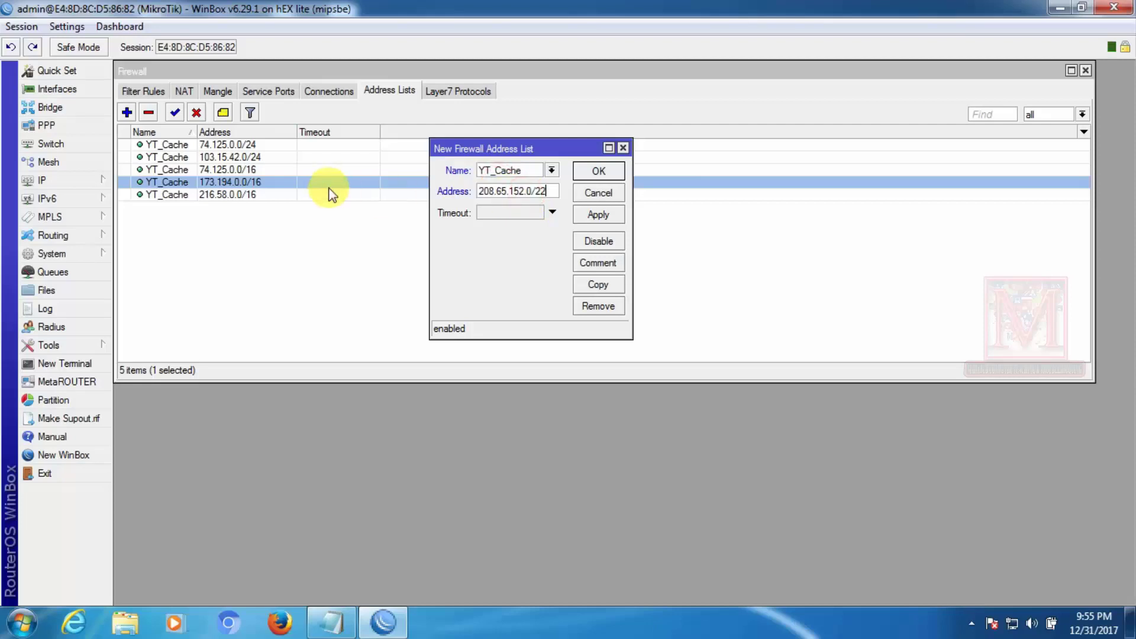
pyautogui.click(596, 218)
pyautogui.click(592, 171)
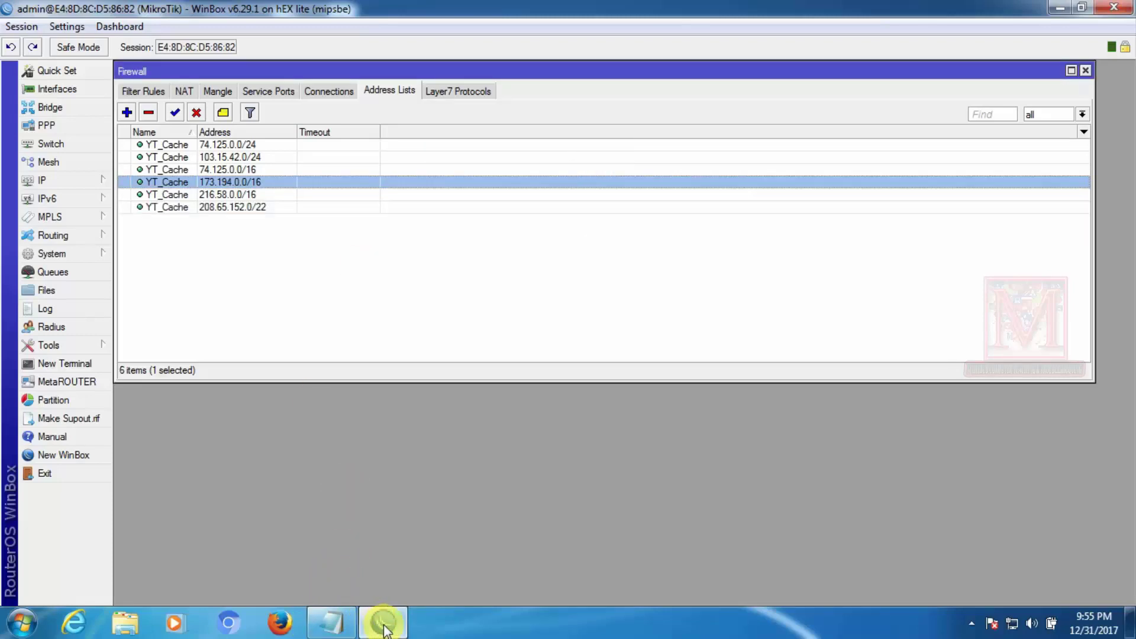
# Copy 64.15.112.0/20 from line 6 of the Notepad IP note and return to WinBox
pyautogui.click(334, 623)
pyautogui.moveTo(365, 167); pyautogui.dragTo(540, 166)
pyautogui.hotkey('ctrl', 'c')
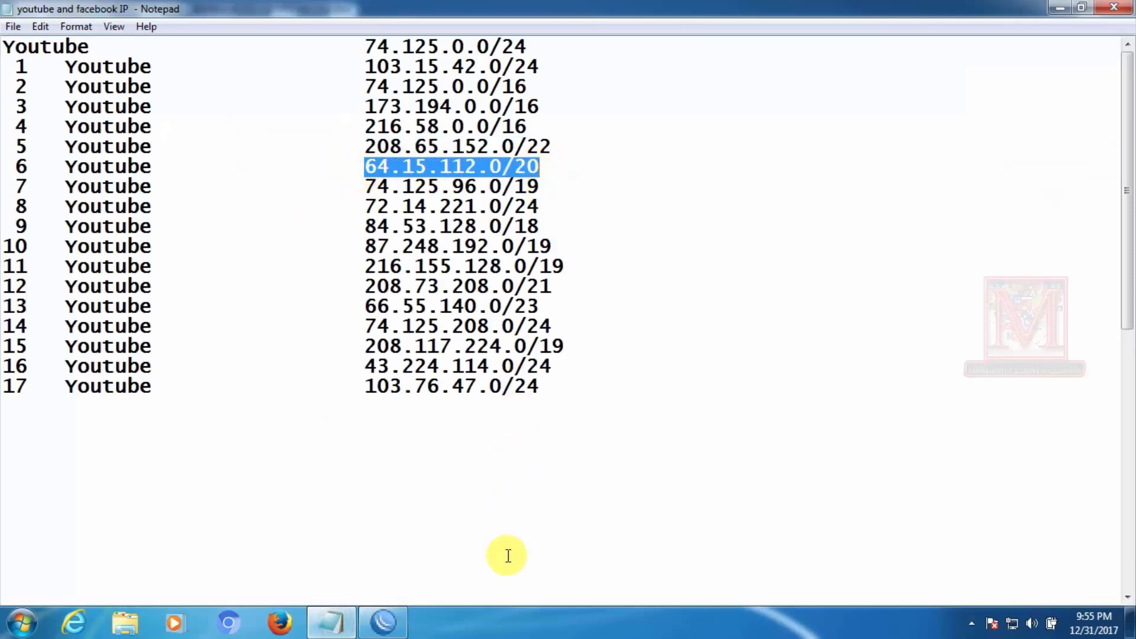
pyautogui.click(384, 622)
# Add a firewall address list entry under the existing YT_Cache name for 64.15.112.0/20 and save it
pyautogui.click(127, 112)
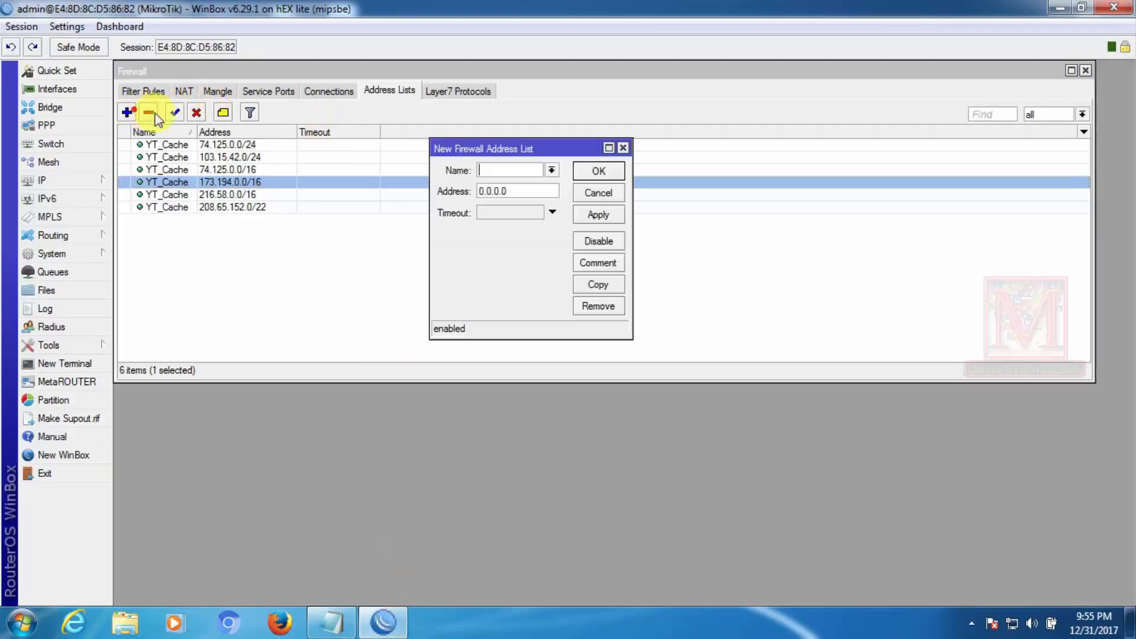
pyautogui.click(551, 169)
pyautogui.click(521, 182)
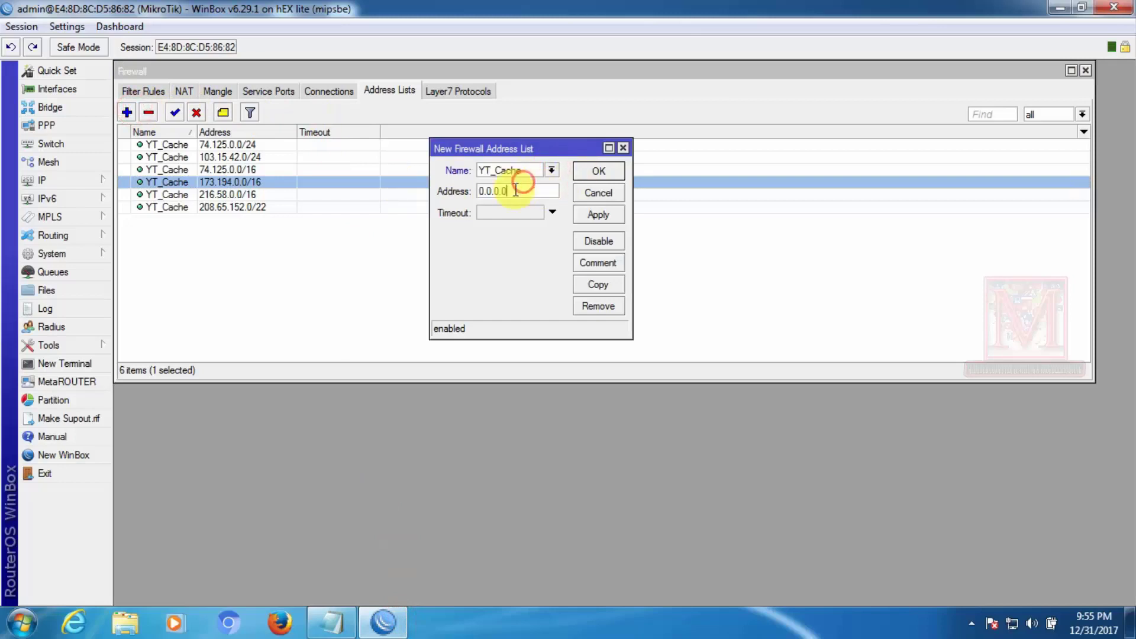
pyautogui.doubleClick(515, 191)
pyautogui.hotkey('ctrl', 'v')
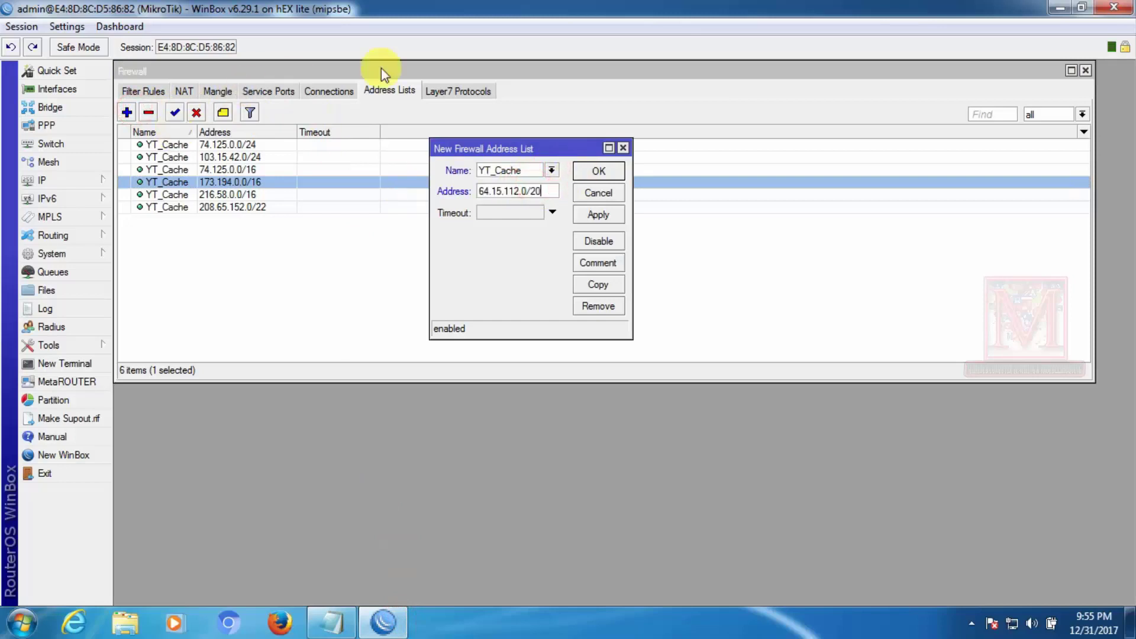
pyautogui.click(599, 215)
pyautogui.click(598, 171)
# Copy 74.125.96.0/19 from line 7 of the Notepad IP note and return to WinBox
pyautogui.click(331, 621)
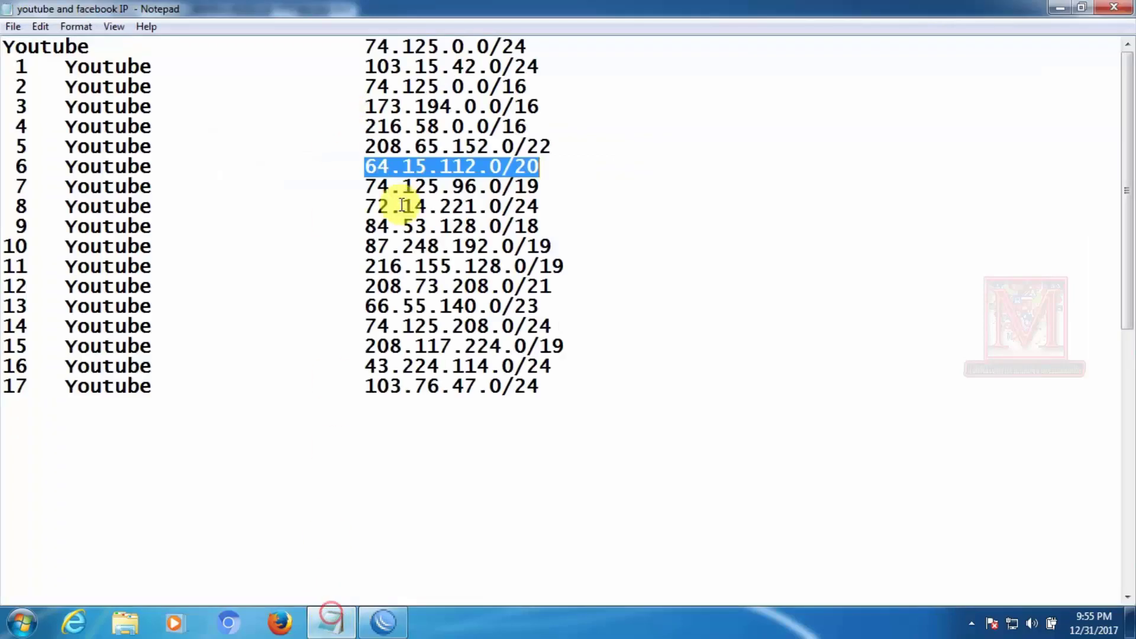
pyautogui.moveTo(364, 186); pyautogui.dragTo(546, 197)
pyautogui.hotkey('ctrl', 'c')
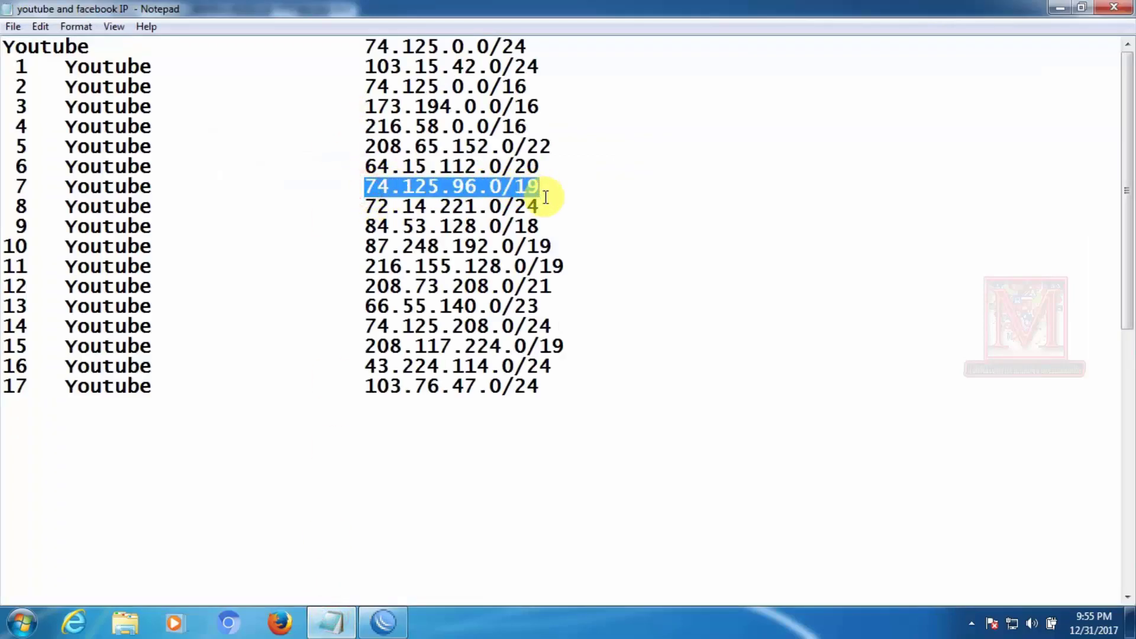
pyautogui.click(383, 623)
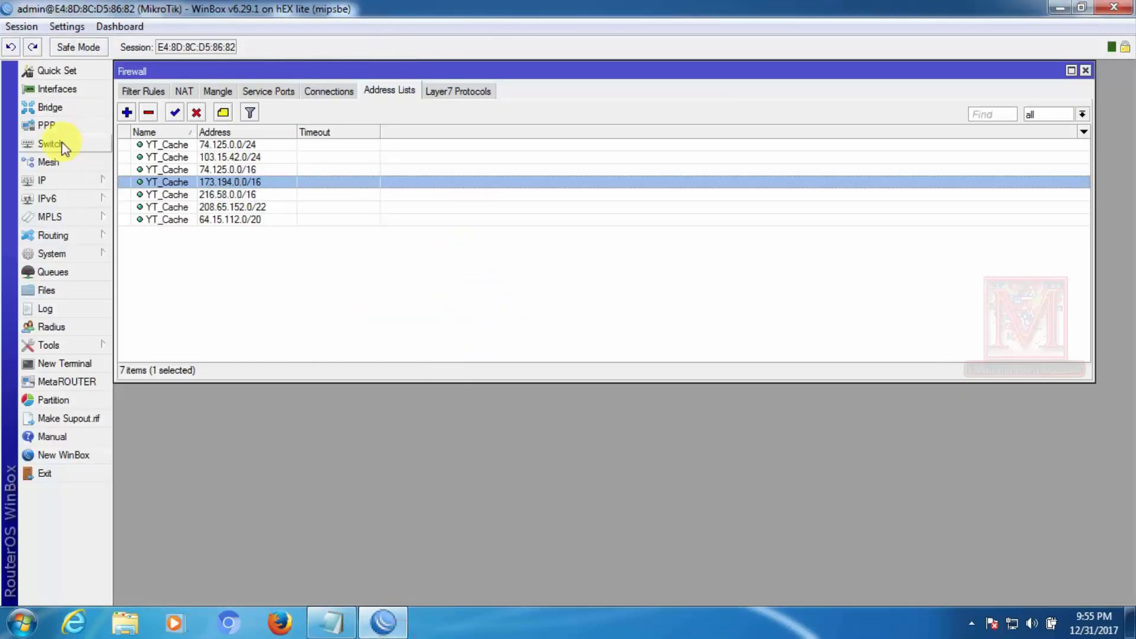
# Add a firewall address list entry under the existing YT_Cache name for 74.125.96.0/19 and save it
pyautogui.click(126, 113)
pyautogui.click(553, 171)
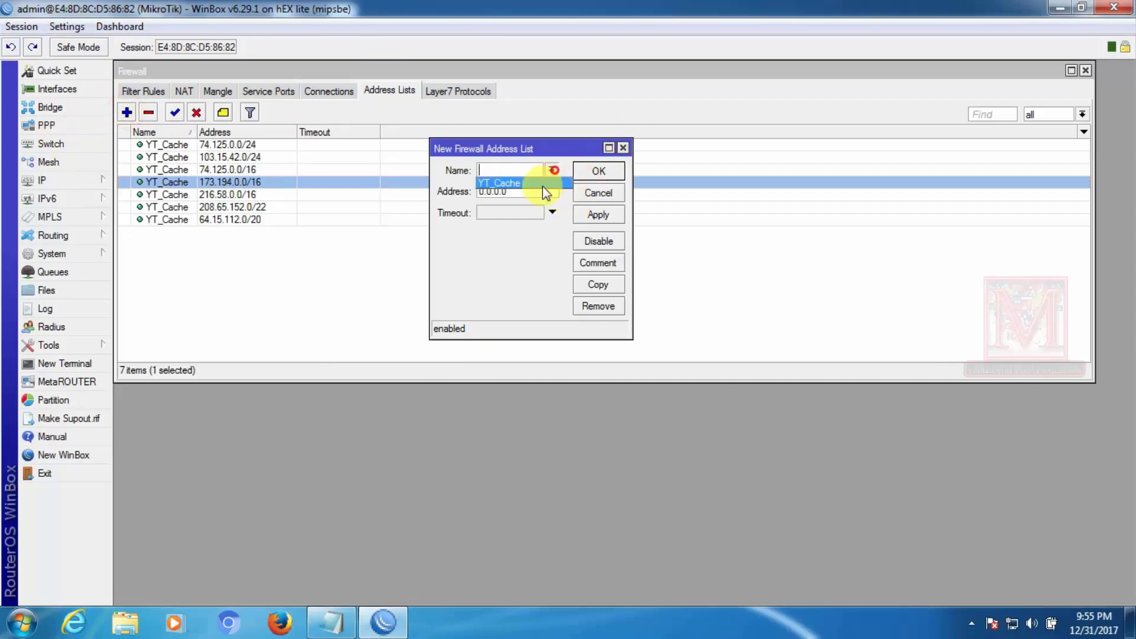
pyautogui.click(520, 182)
pyautogui.press('Tab')
pyautogui.hotkey('ctrl', 'v')
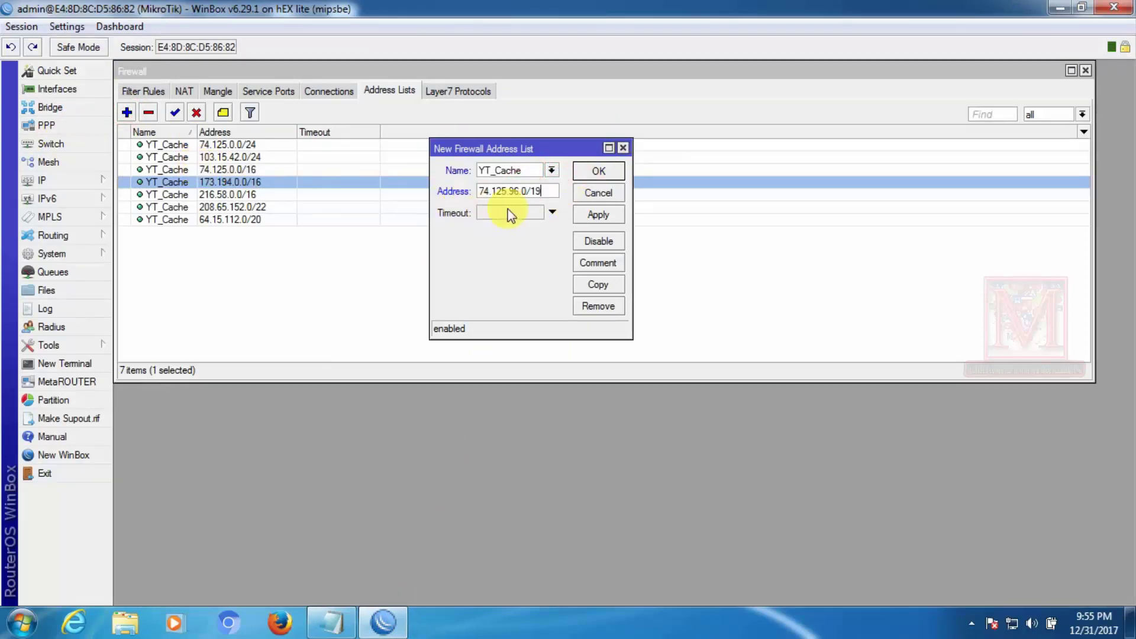
pyautogui.click(594, 215)
pyautogui.click(599, 171)
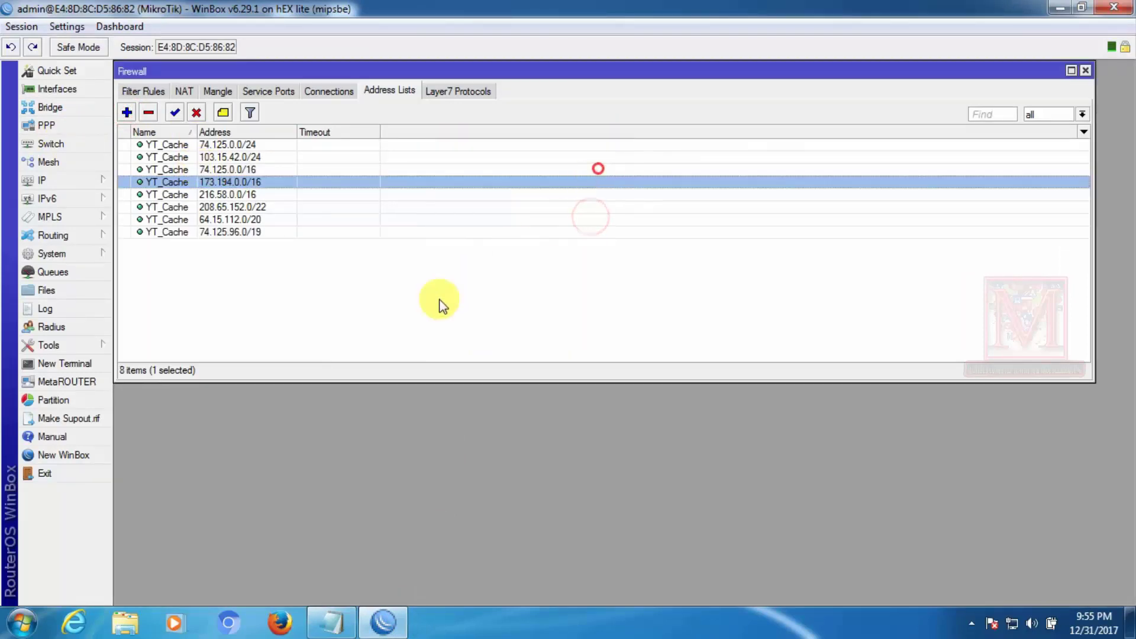
# Switch to the Notepad IP note and select 72.14.221.0/24 on line 8
pyautogui.click(331, 623)
pyautogui.moveTo(366, 205); pyautogui.dragTo(536, 206)
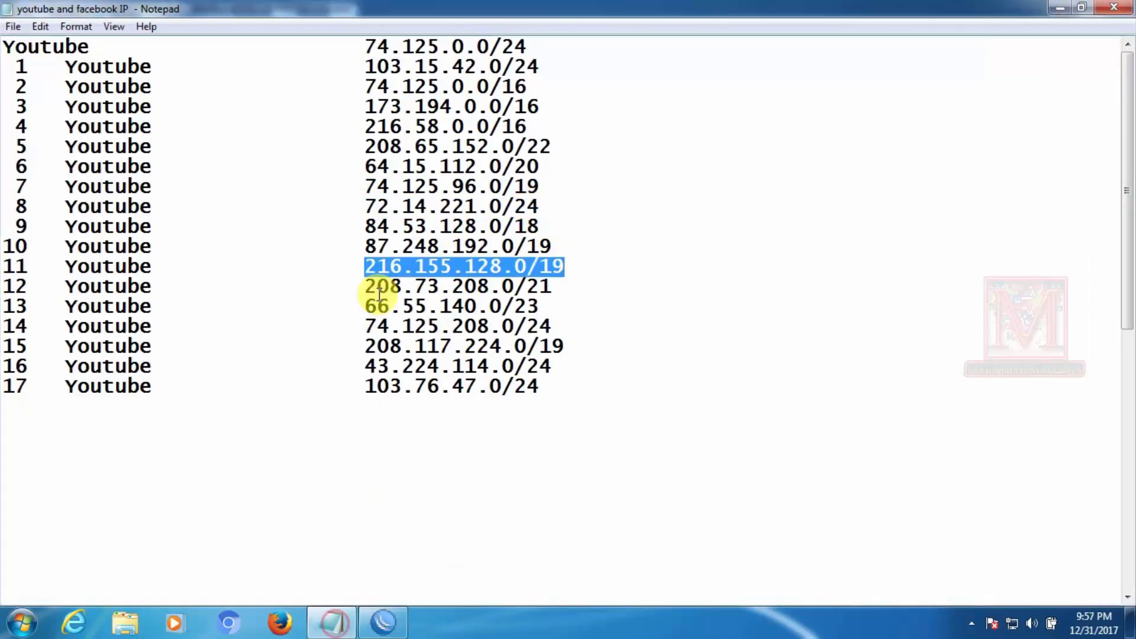
# Copy 208.73.208.0/21 from line 12 of the Notepad IP note and return to WinBox
pyautogui.moveTo(366, 286); pyautogui.dragTo(554, 290)
pyautogui.hotkey('ctrl', 'c')
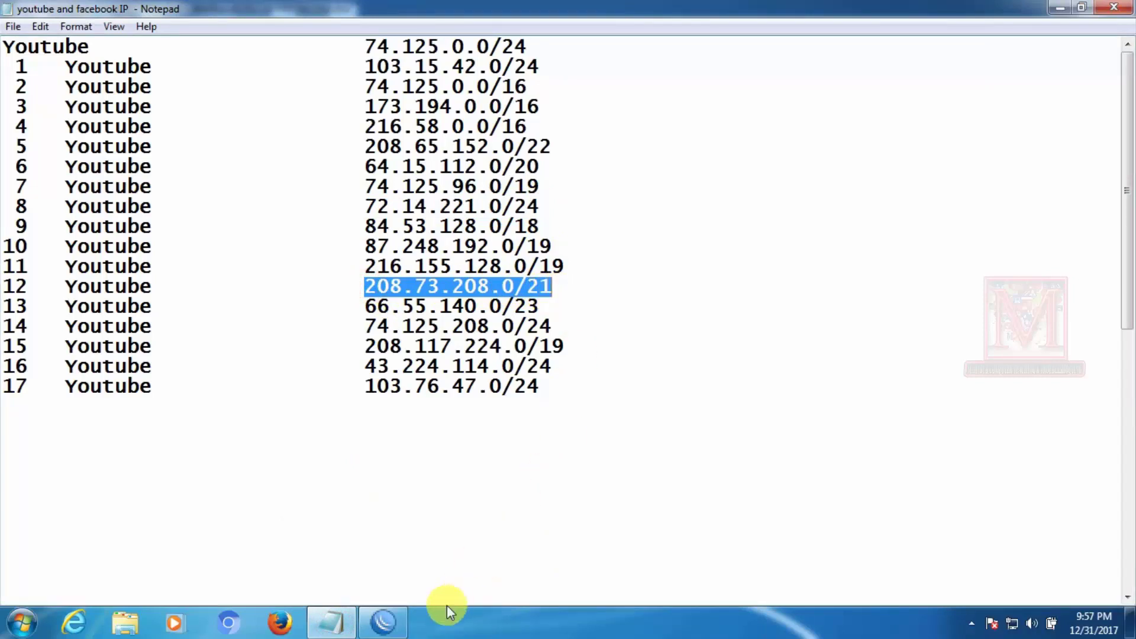
pyautogui.rightClick(385, 622)
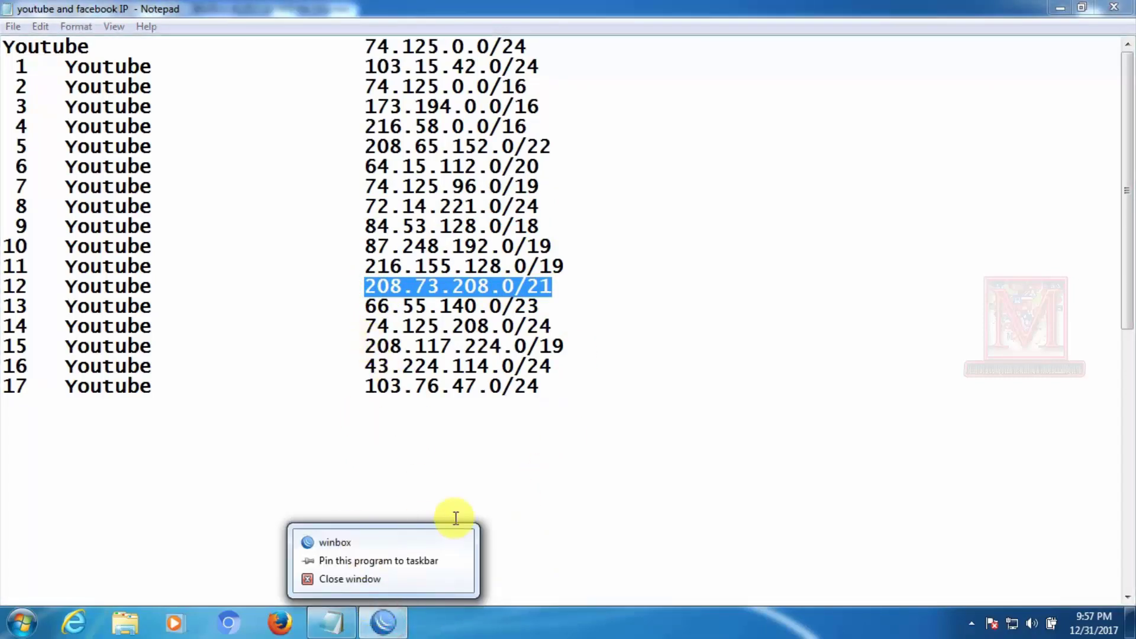
pyautogui.click(510, 462)
pyautogui.click(388, 622)
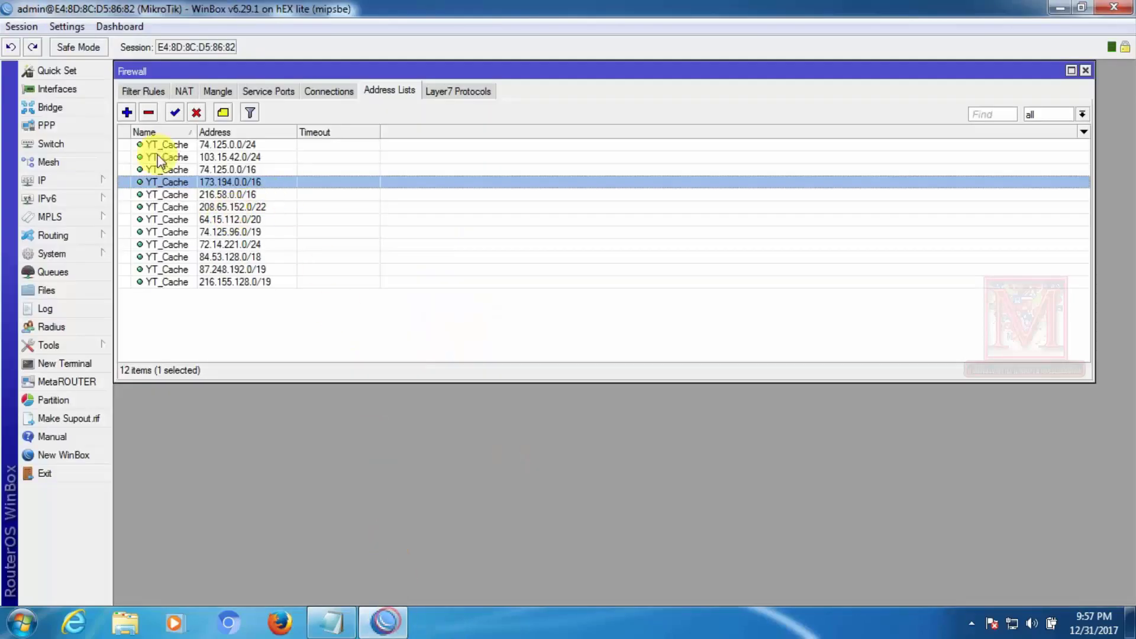
# Add a firewall address list entry for 208.73.208.0/21 under the existing YT_Cache name and save it
pyautogui.click(127, 112)
pyautogui.doubleClick(515, 187)
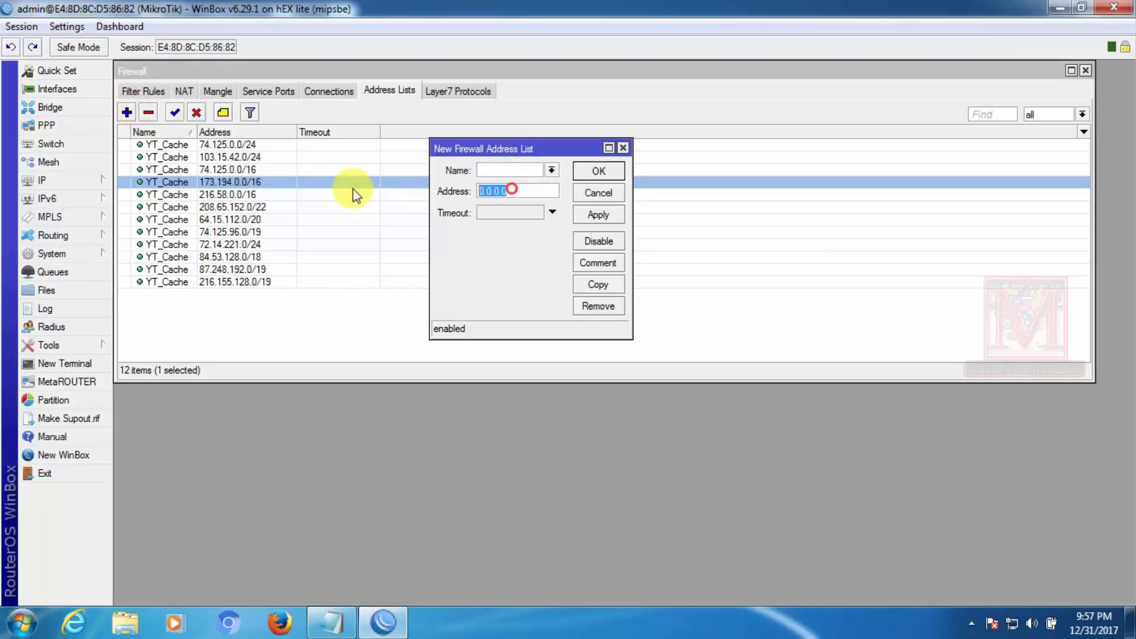
pyautogui.hotkey('ctrl', 'v')
pyautogui.click(551, 171)
pyautogui.click(510, 182)
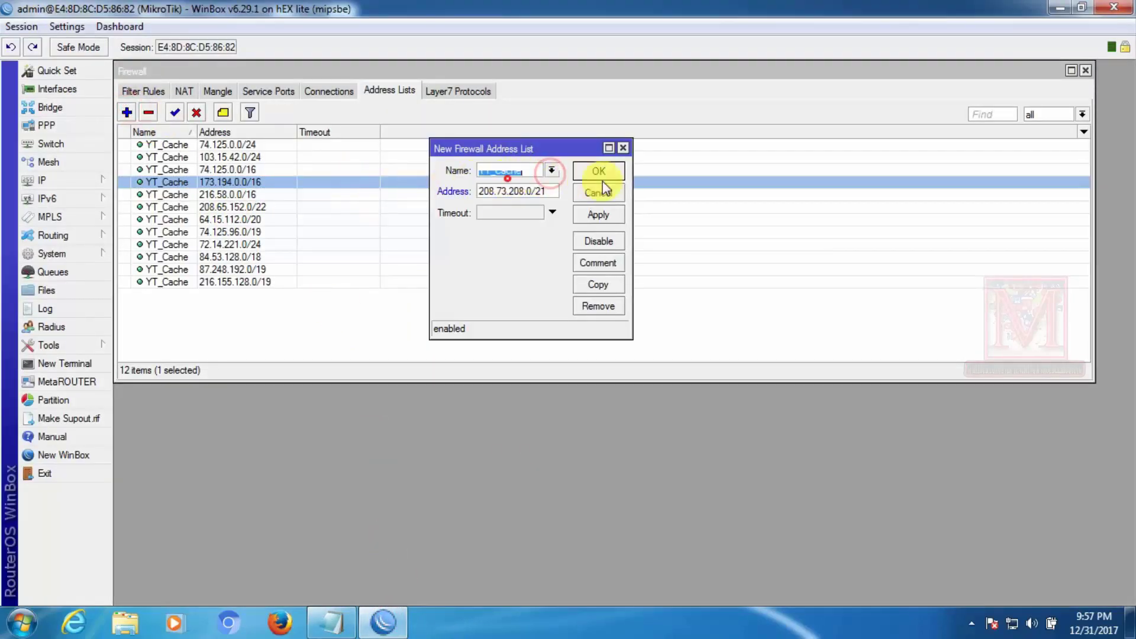
pyautogui.click(601, 215)
pyautogui.click(599, 171)
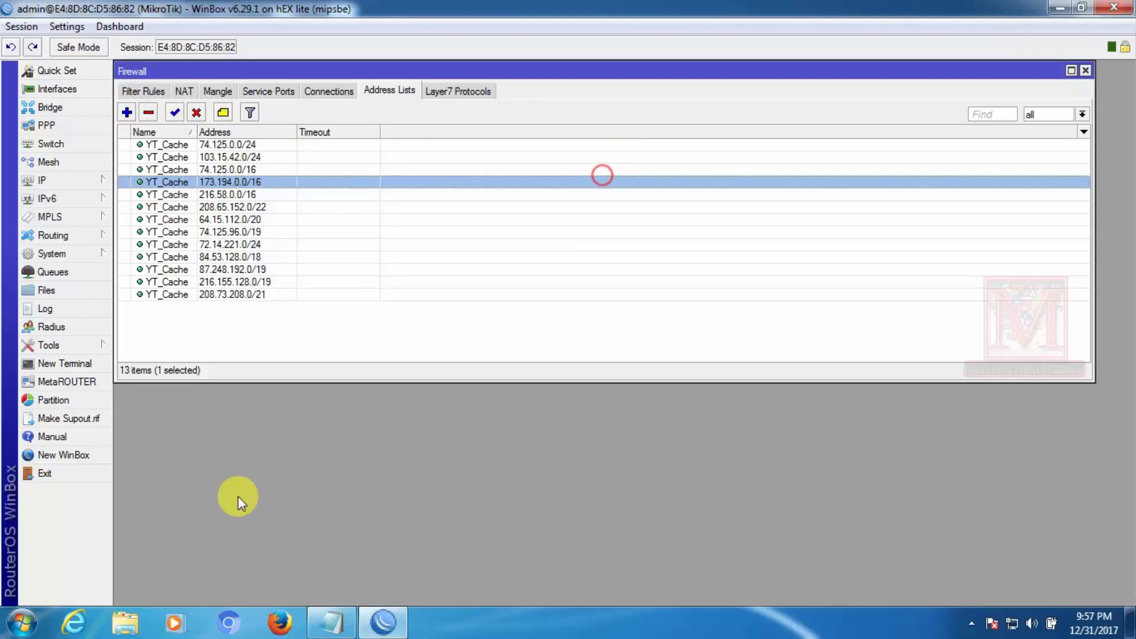
pyautogui.click(331, 622)
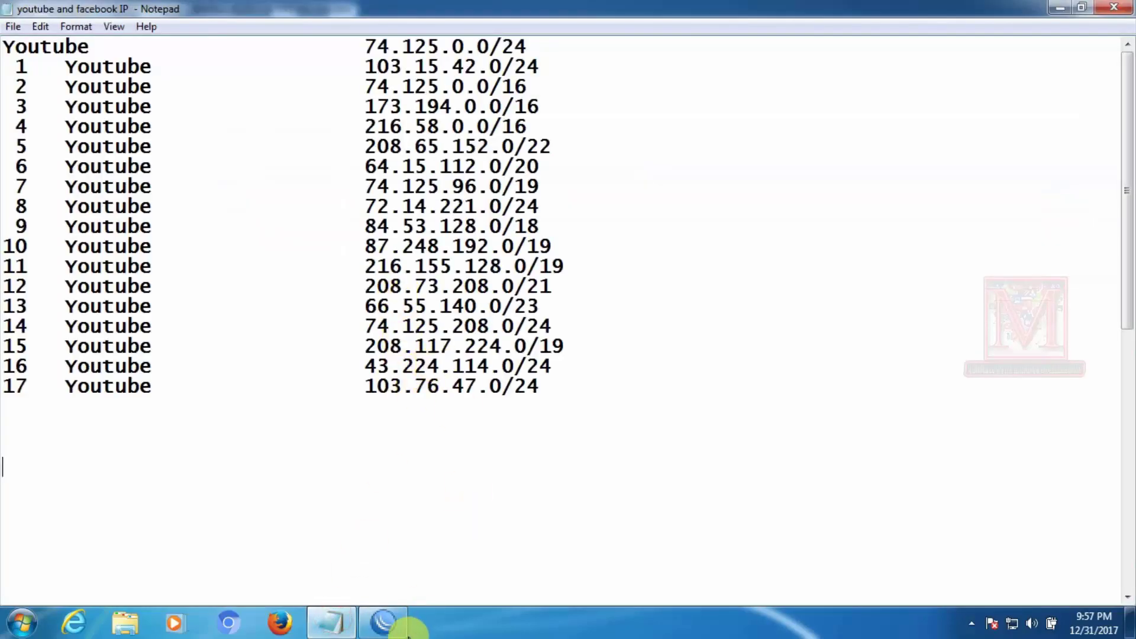
pyautogui.click(332, 621)
pyautogui.click(332, 622)
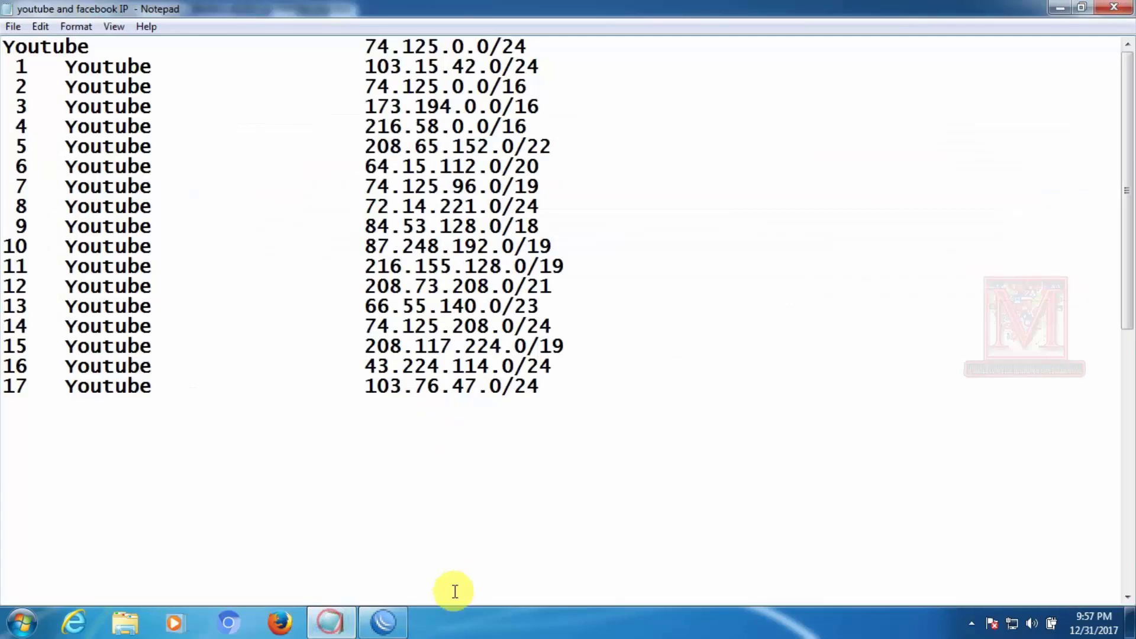
pyautogui.click(386, 623)
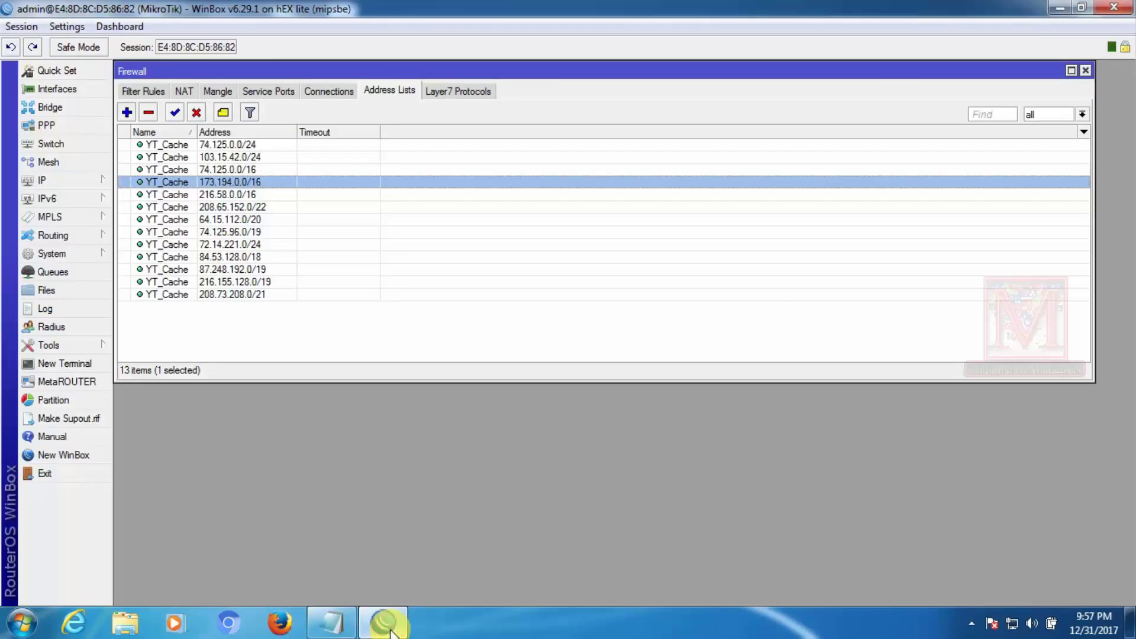
# Copy 74.125.208.0/24 from line 14 of the Notepad IP note and save it as a YT_Cache address list entry in WinBox
pyautogui.click(332, 621)
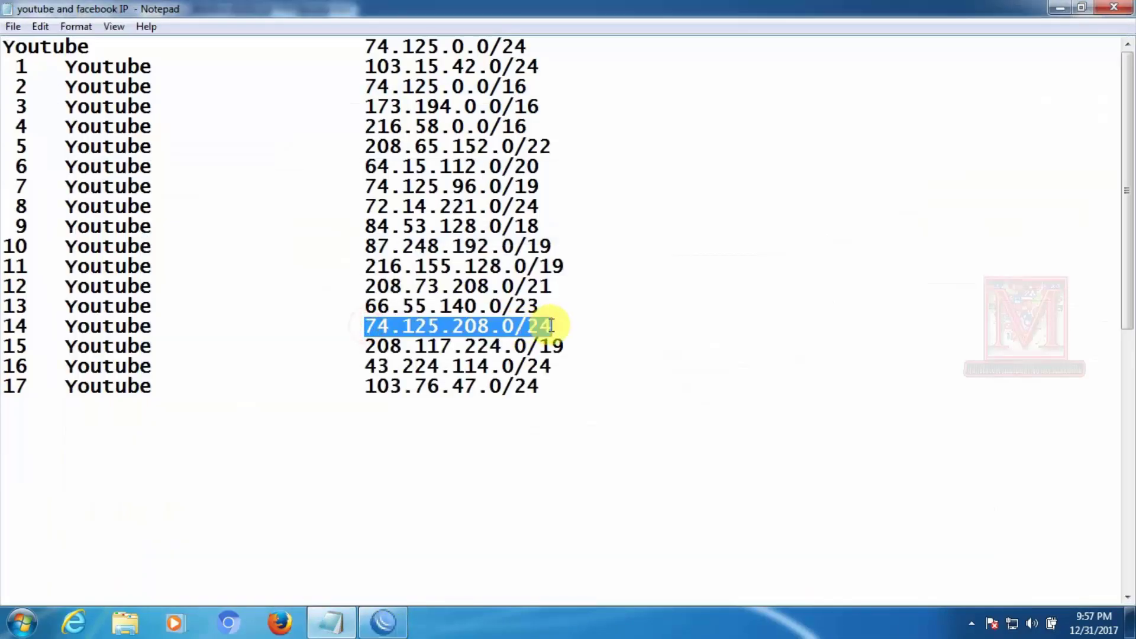
pyautogui.click(384, 623)
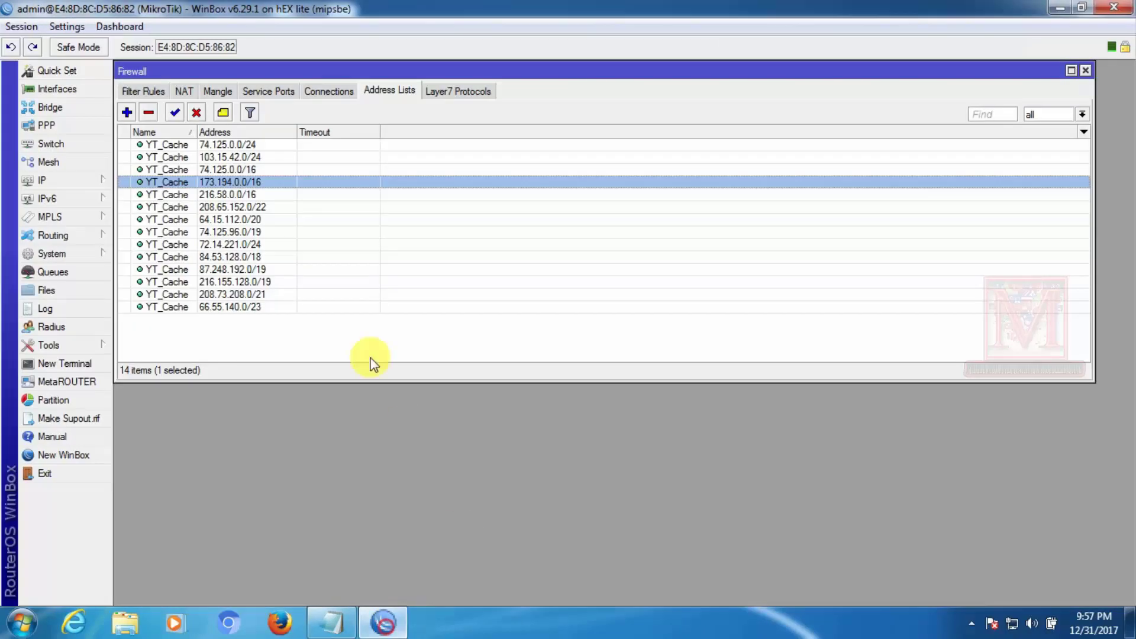
pyautogui.click(127, 113)
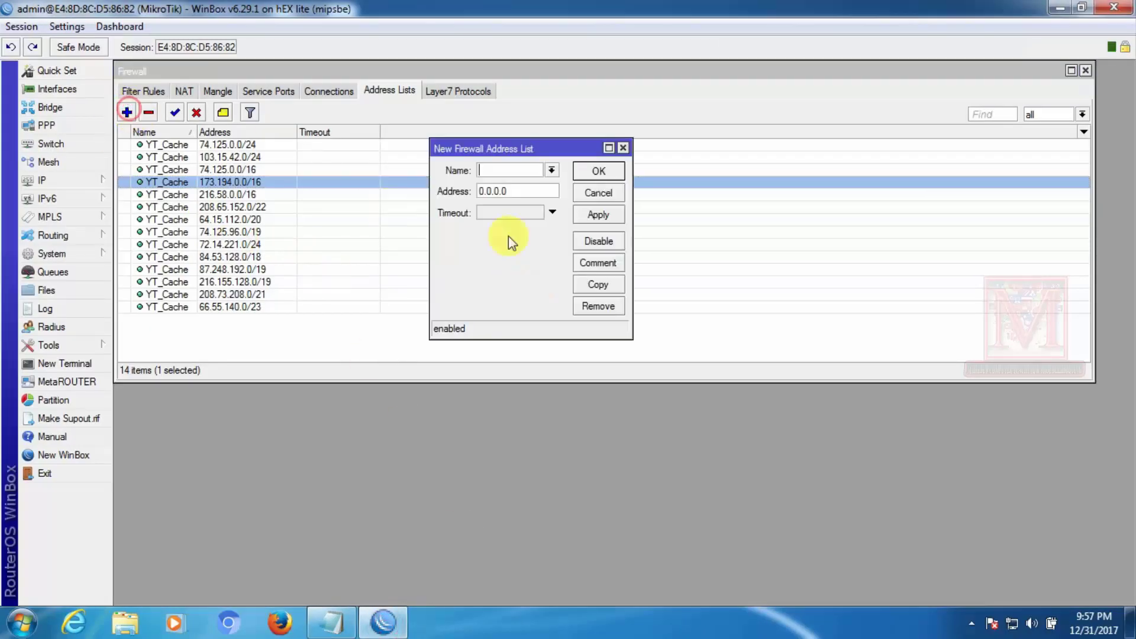
pyautogui.doubleClick(507, 191)
pyautogui.write('74.125.208.0/24')
pyautogui.click(552, 170)
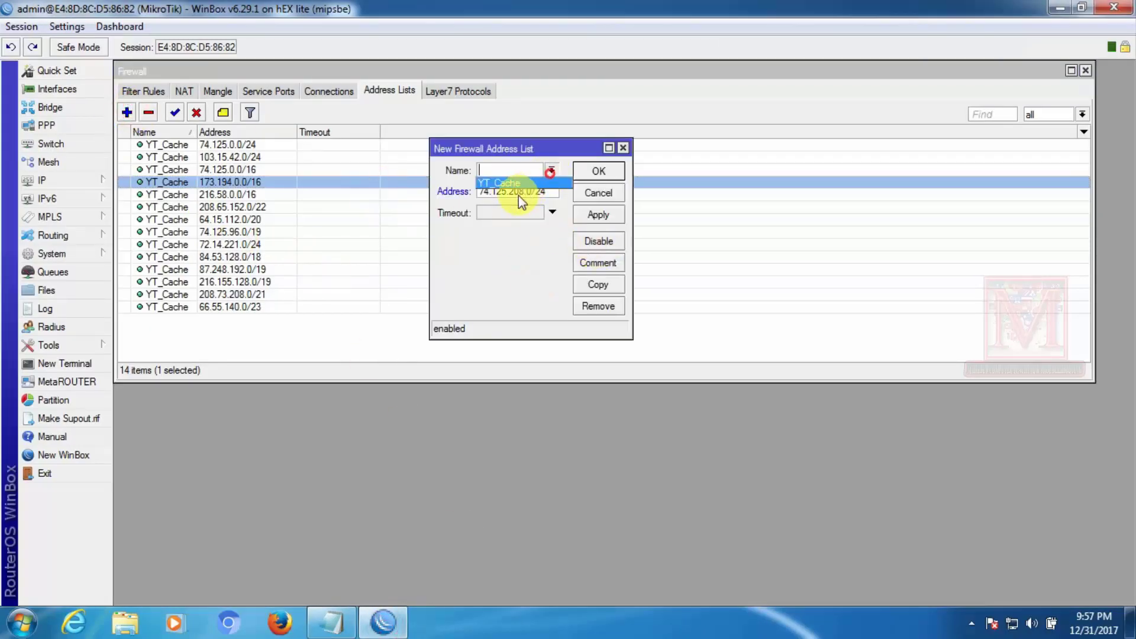
pyautogui.click(519, 195)
pyautogui.click(605, 216)
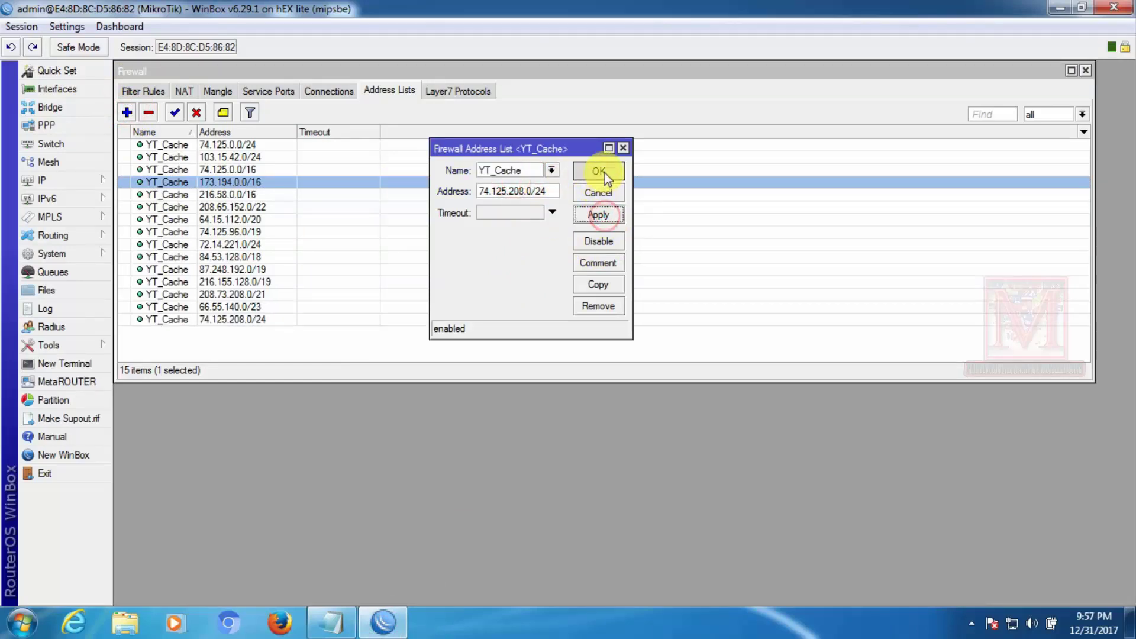
pyautogui.click(599, 171)
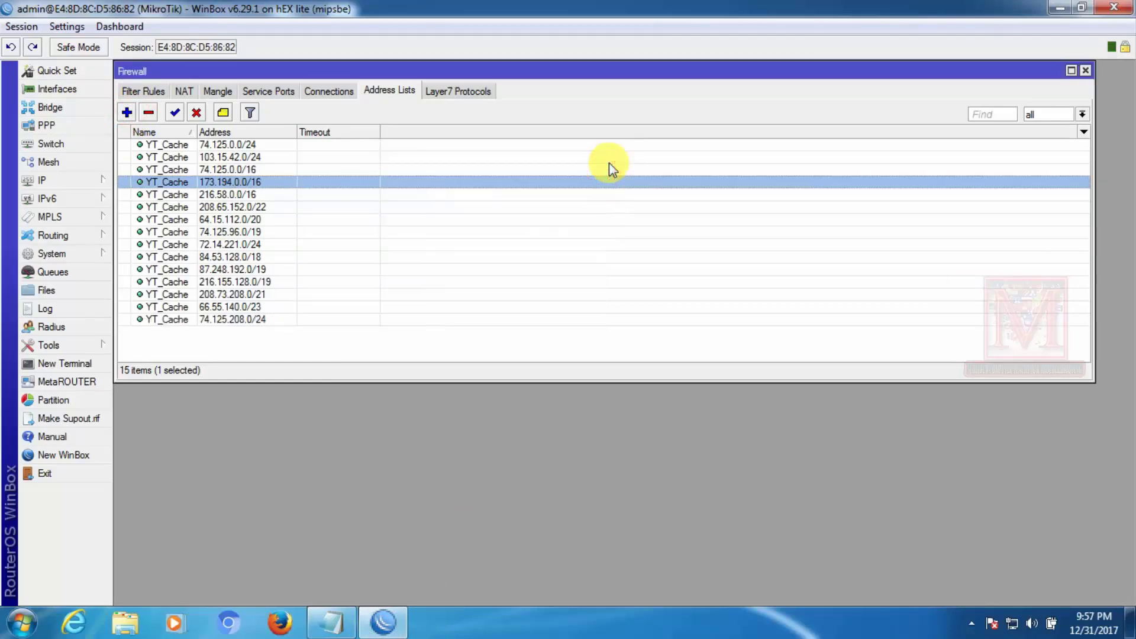
# Copy 103.76.47.0/24 from line 17 of the Notepad IP note and return to WinBox
pyautogui.click(330, 622)
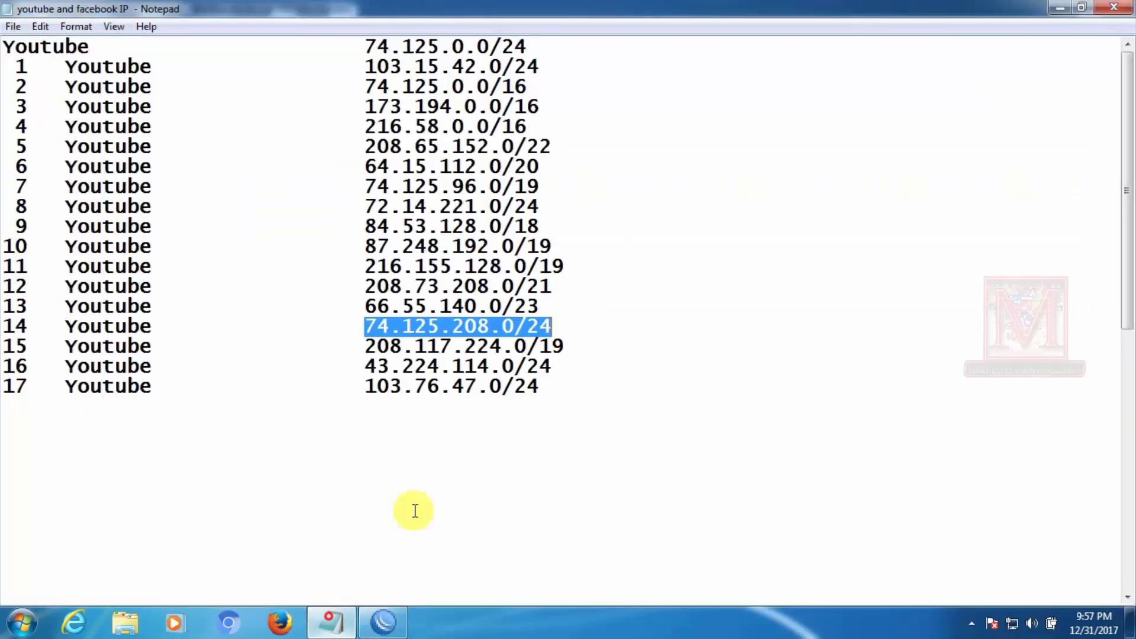
pyautogui.moveTo(365, 346); pyautogui.dragTo(532, 380)
pyautogui.hotkey('ctrl', 'c')
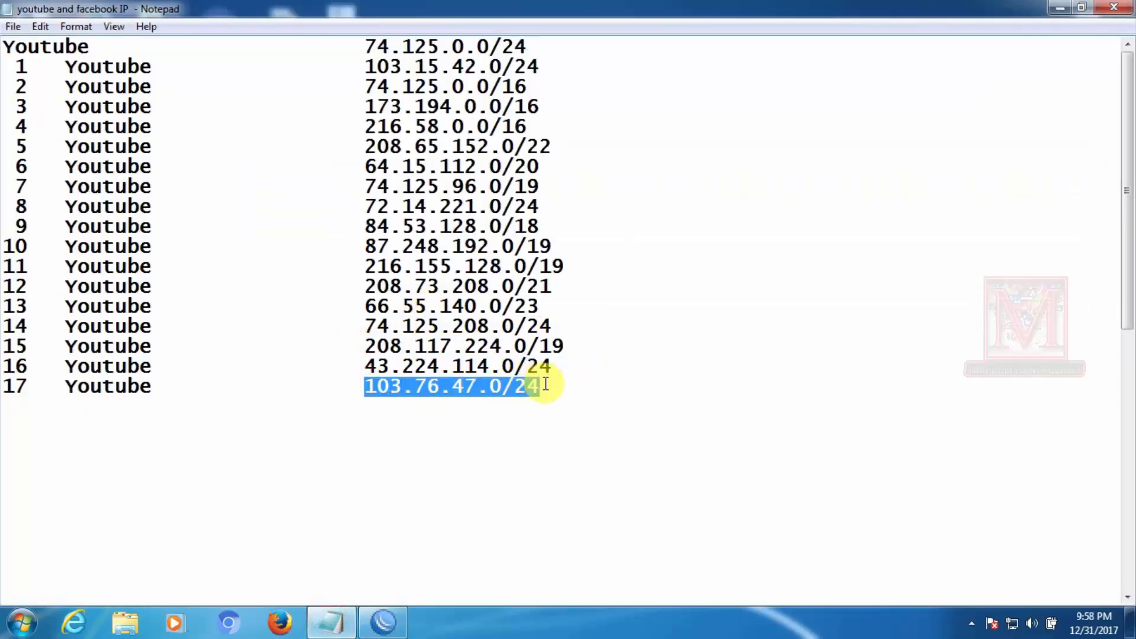
pyautogui.click(384, 622)
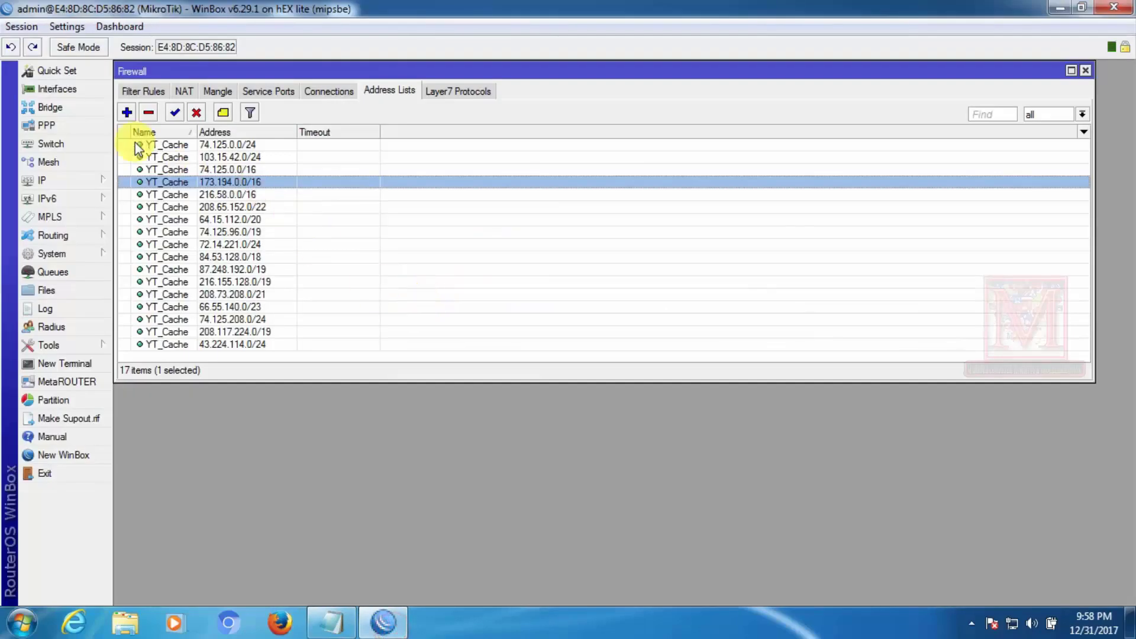
# Add a firewall address list entry for 103.76.47.0/24 under the existing YT_Cache name and save it
pyautogui.click(127, 113)
pyautogui.doubleClick(500, 190)
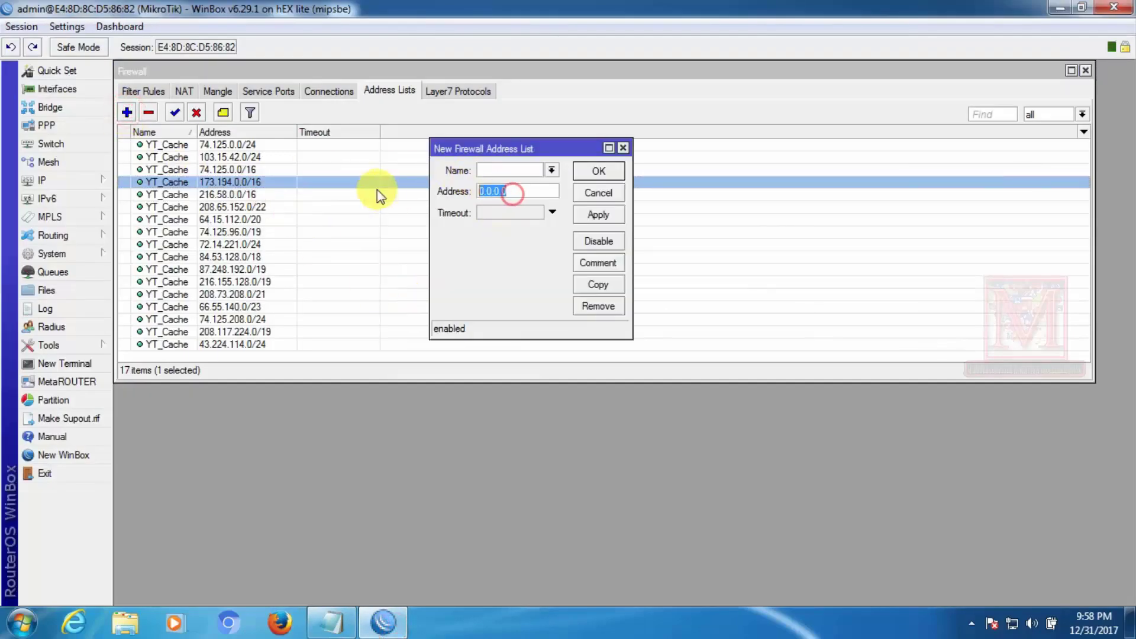
pyautogui.hotkey('ctrl', 'v')
pyautogui.click(550, 173)
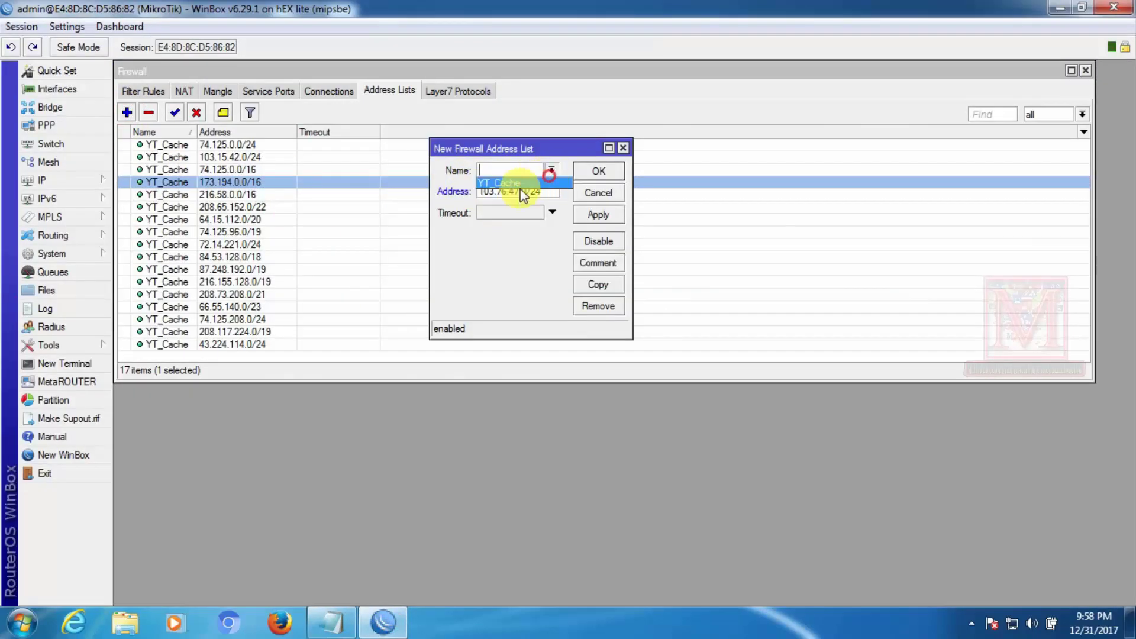
pyautogui.click(598, 215)
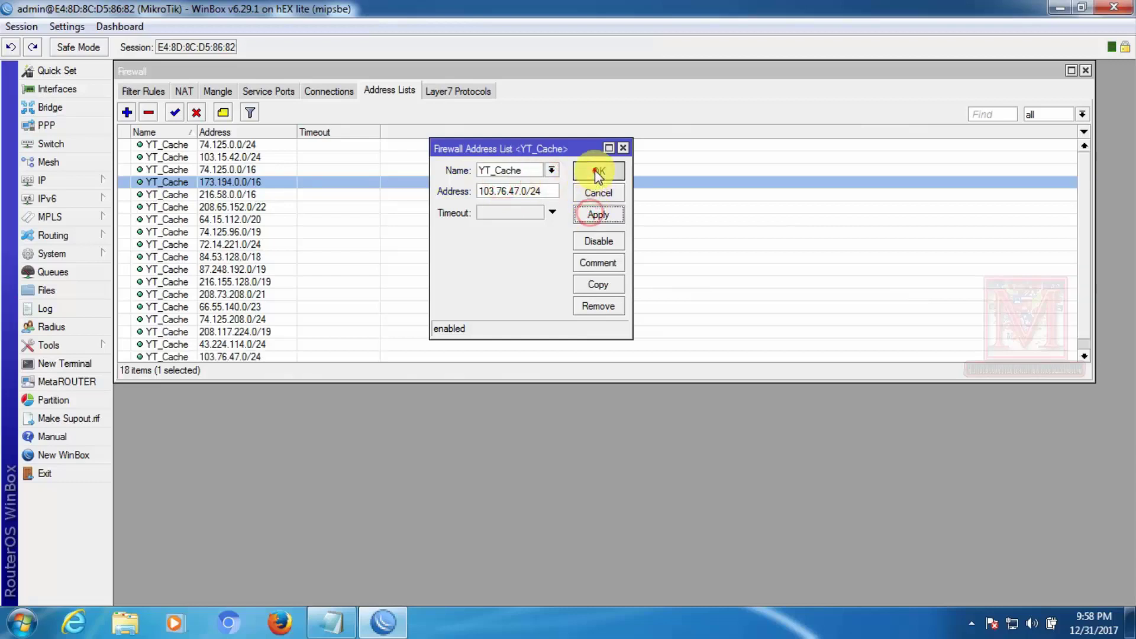
pyautogui.click(596, 171)
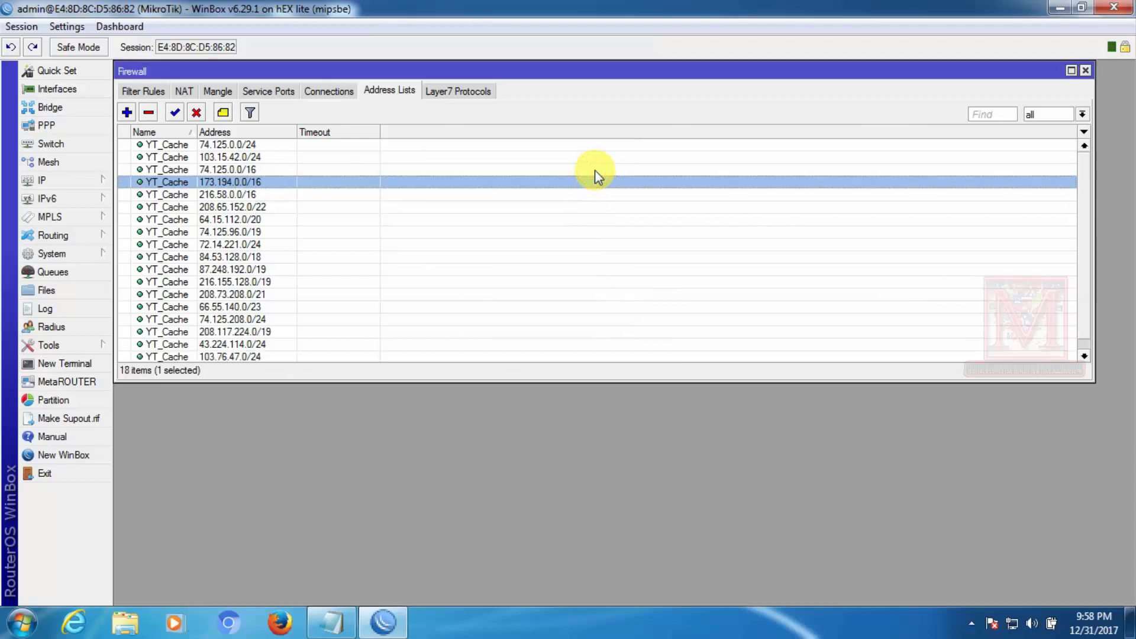
# Look through the YT_Cache entries in the address list and widen the Name column
pyautogui.click(1085, 264)
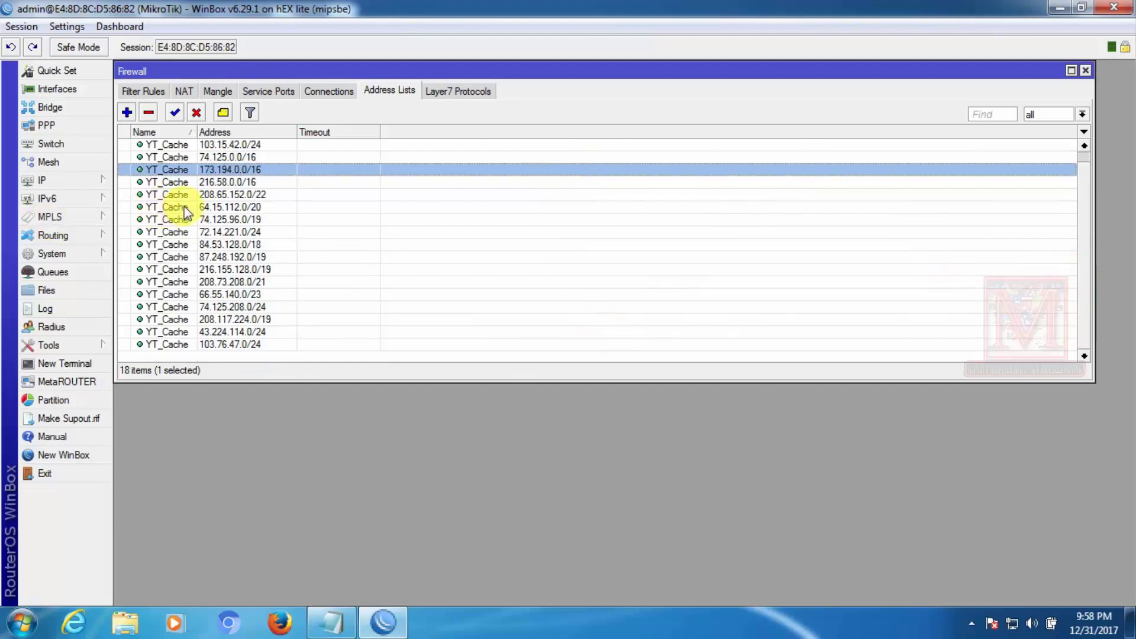
pyautogui.scroll(1, 168, 195)
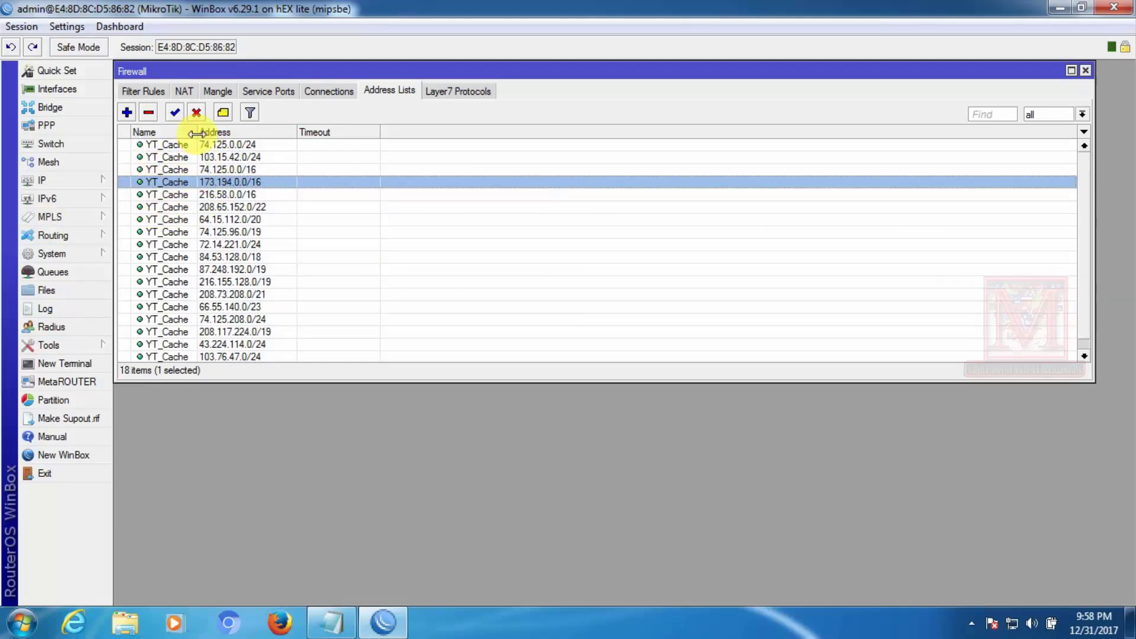
pyautogui.moveTo(198, 132); pyautogui.dragTo(231, 133)
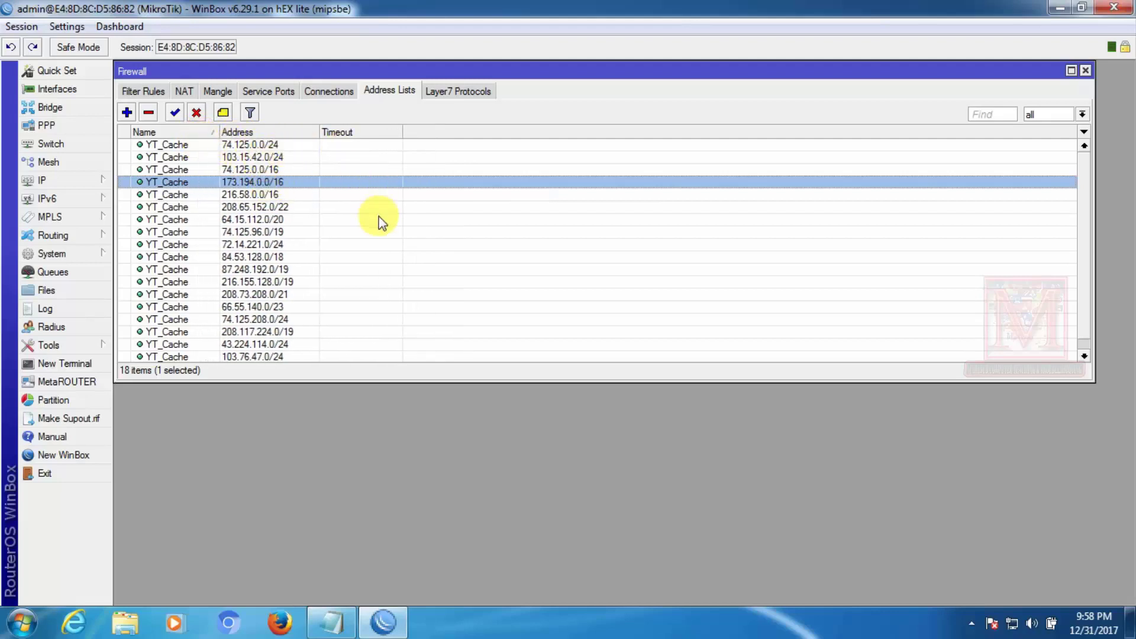
# Start a new firewall mangle rule in the prerouting chain with YT_Cache as its destination address list
pyautogui.click(217, 90)
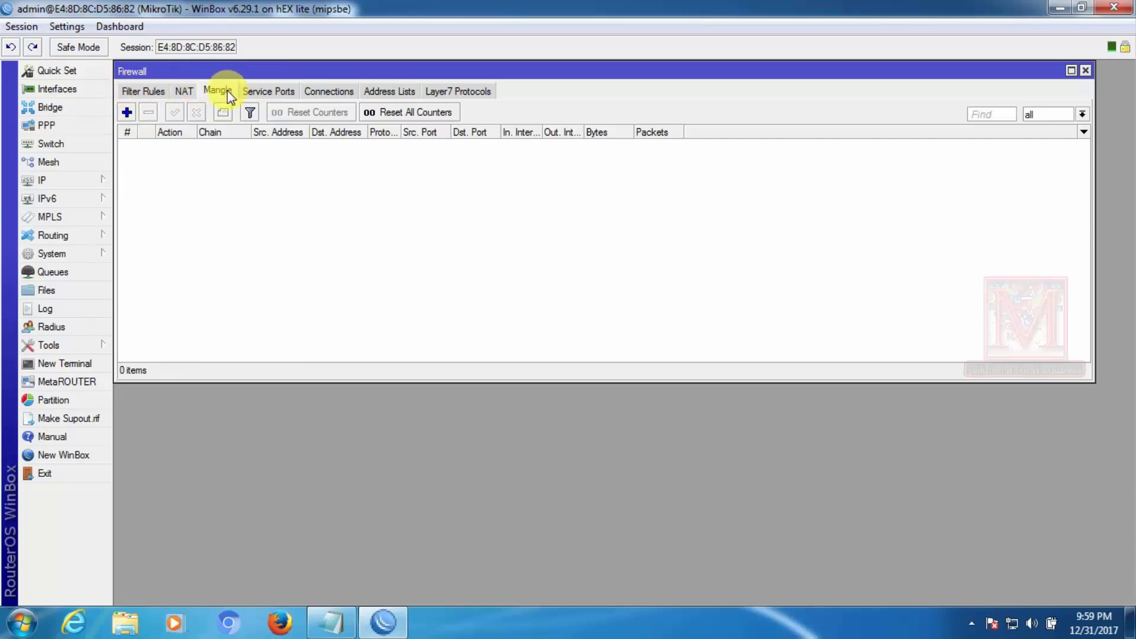
pyautogui.click(127, 113)
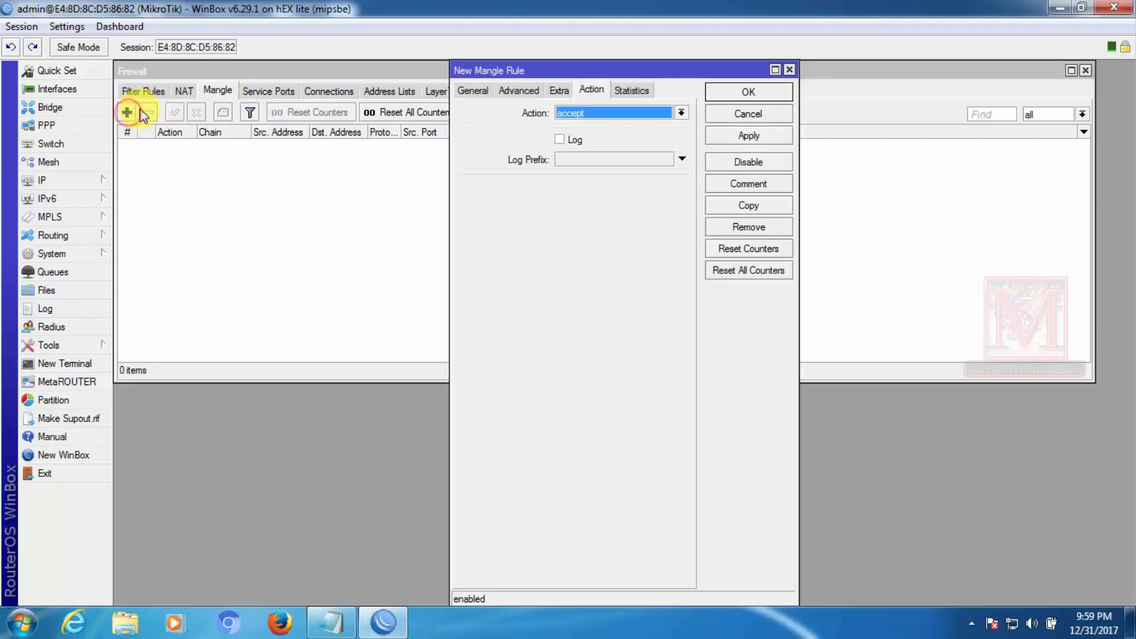
pyautogui.click(475, 91)
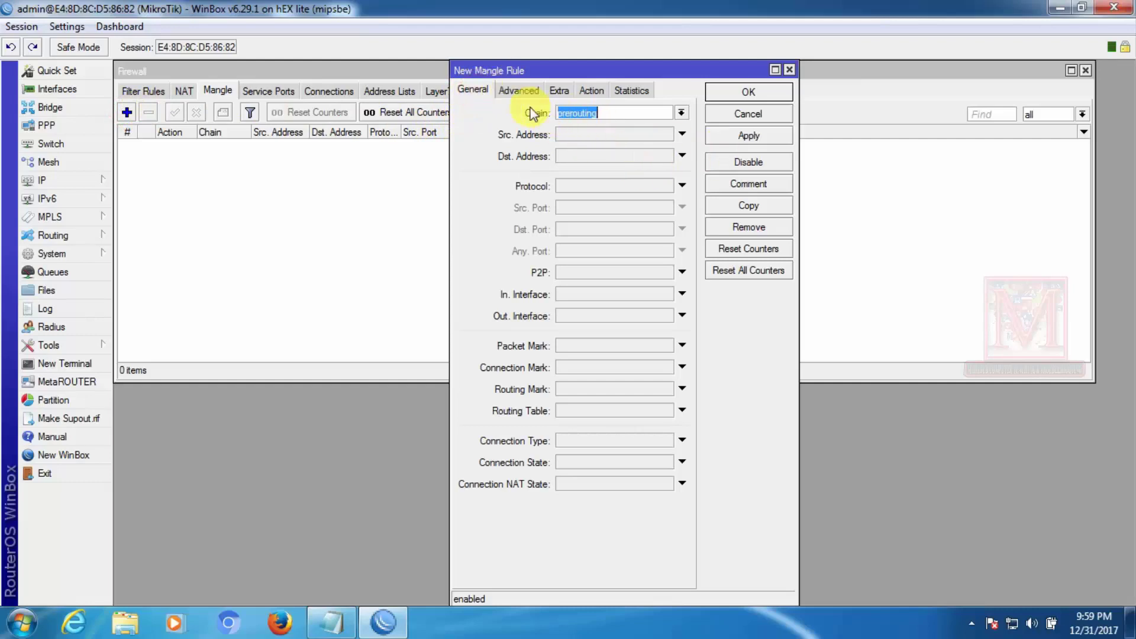
pyautogui.click(517, 93)
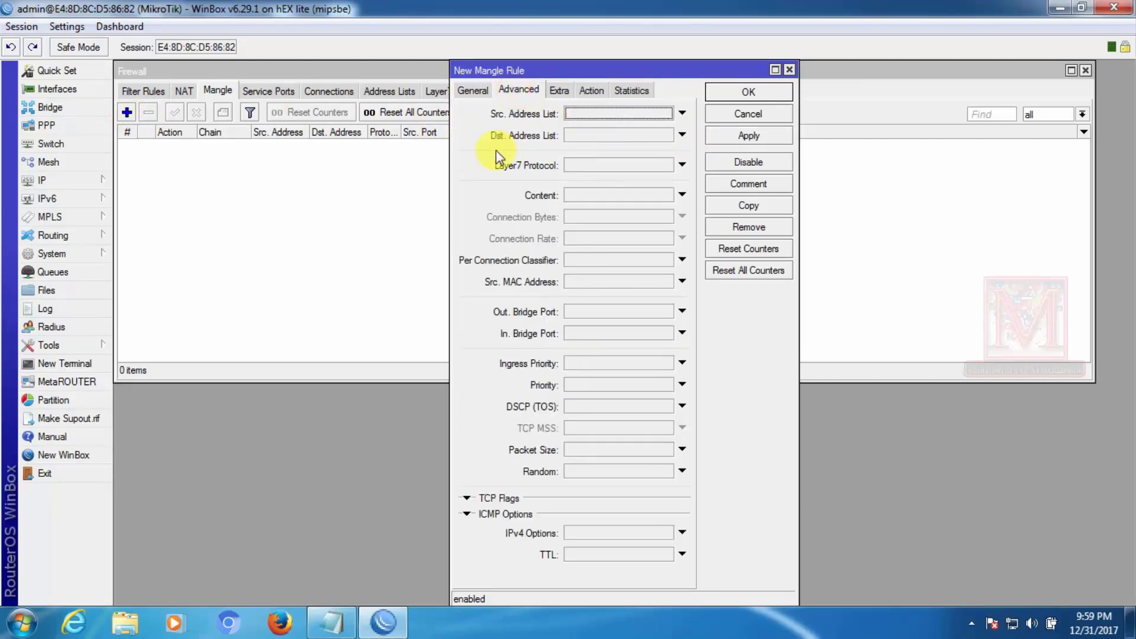
pyautogui.click(586, 136)
pyautogui.click(666, 137)
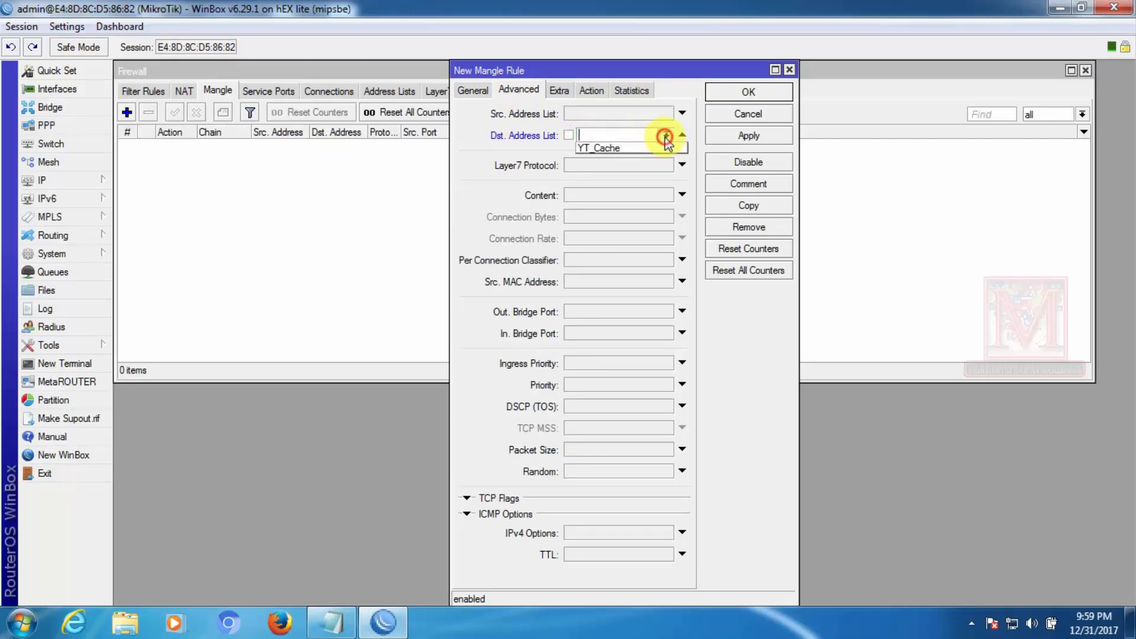
pyautogui.click(596, 148)
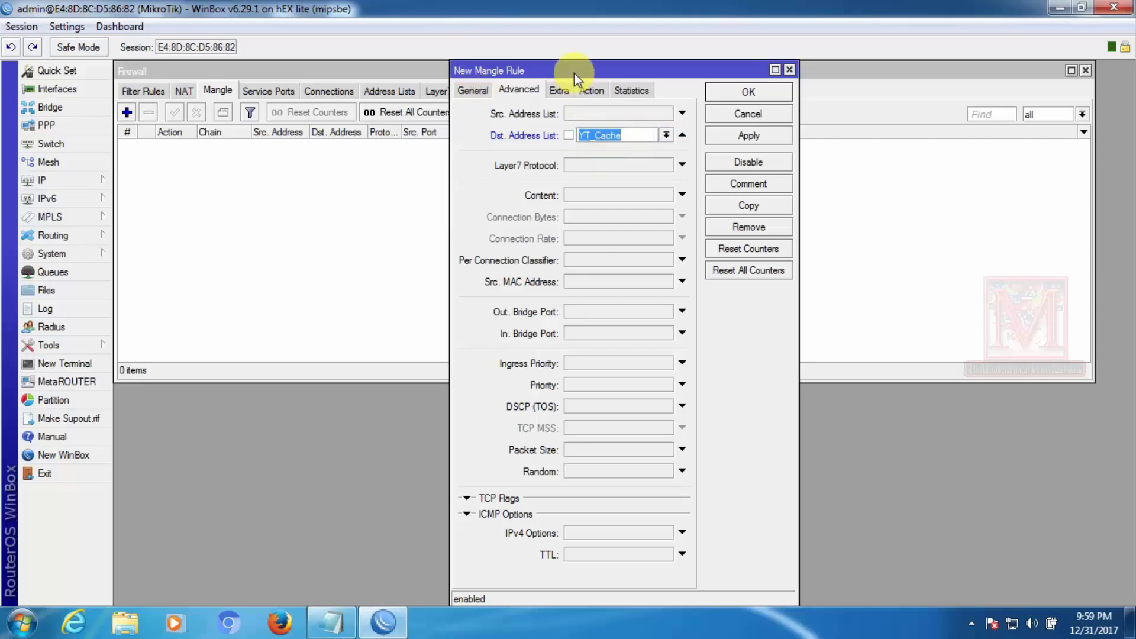
# Check the YT_Cache entries in the firewall address lists and return to the new mangle rule
pyautogui.moveTo(572, 72); pyautogui.dragTo(356, 148)
pyautogui.click(375, 92)
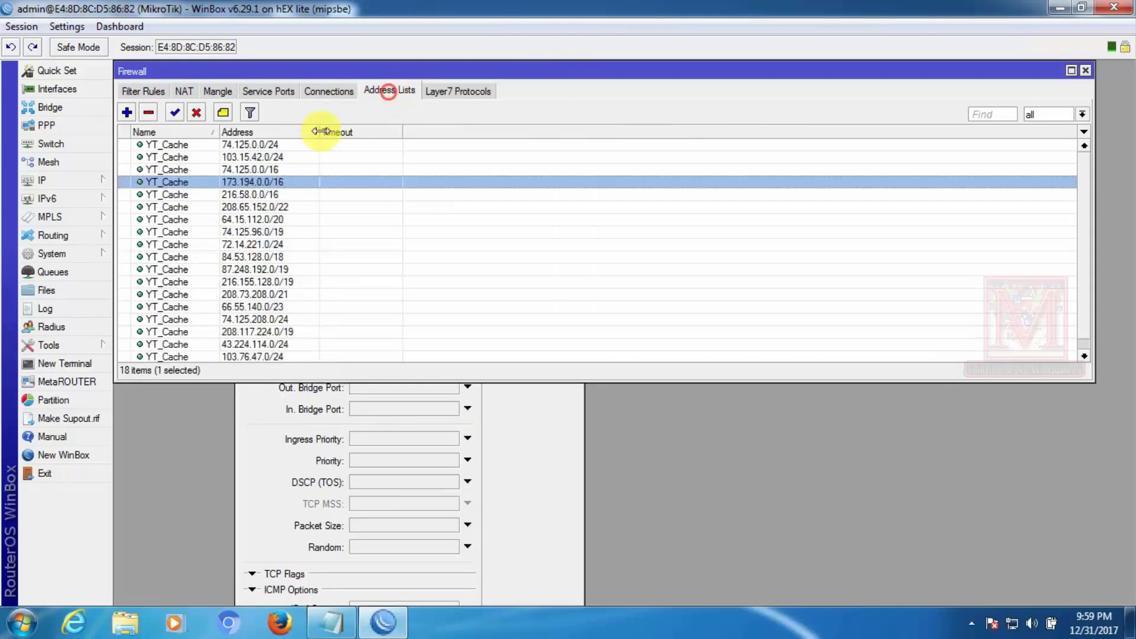
pyautogui.click(249, 458)
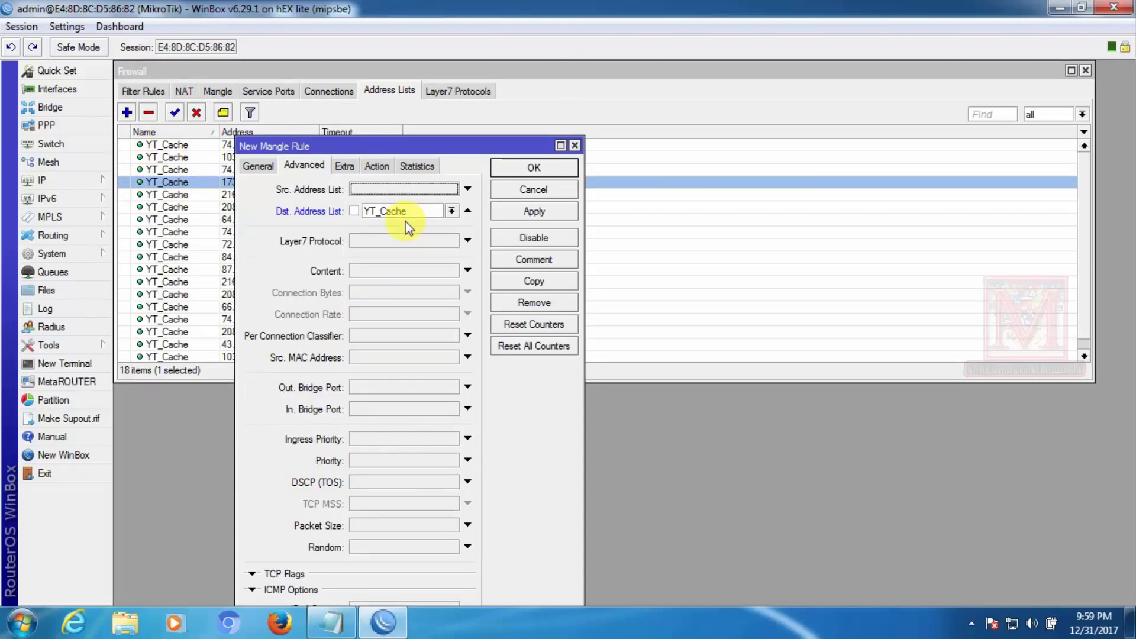
# Set the mangle rule's action to mark connection with the new connection mark YT_Con and save the rule
pyautogui.click(376, 166)
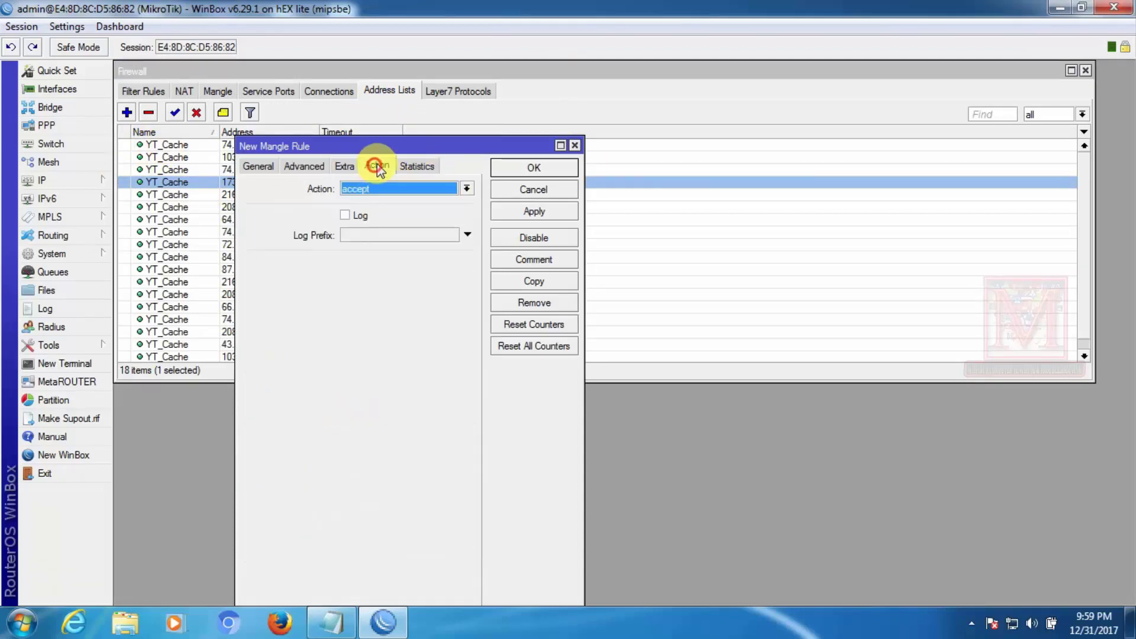
pyautogui.moveTo(478, 148); pyautogui.dragTo(547, 73)
pyautogui.click(505, 118)
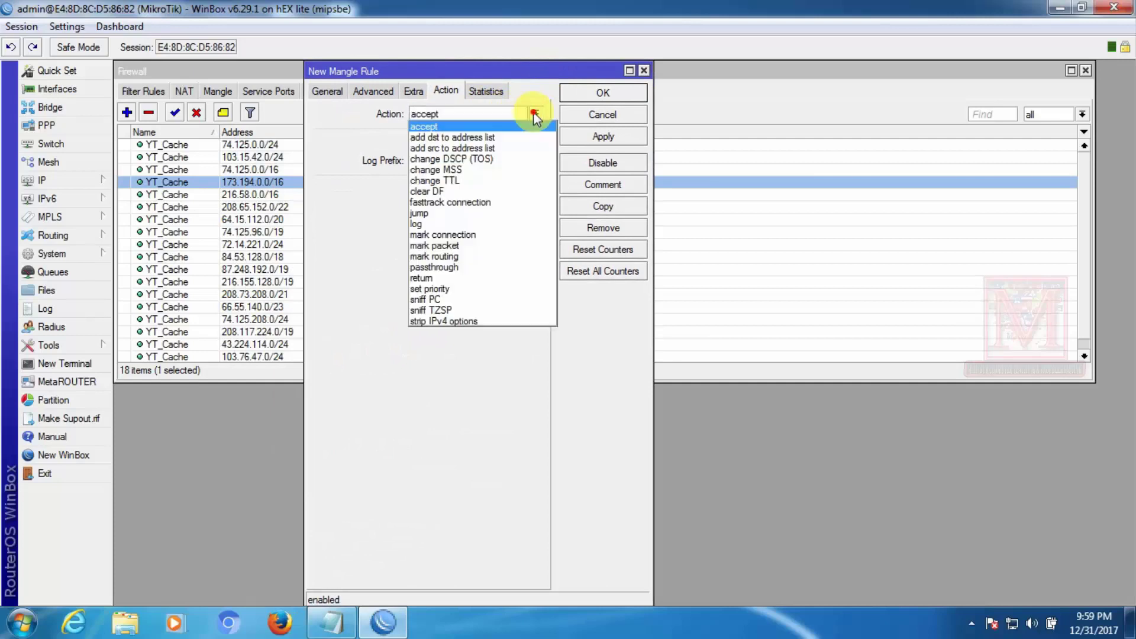
pyautogui.click(429, 236)
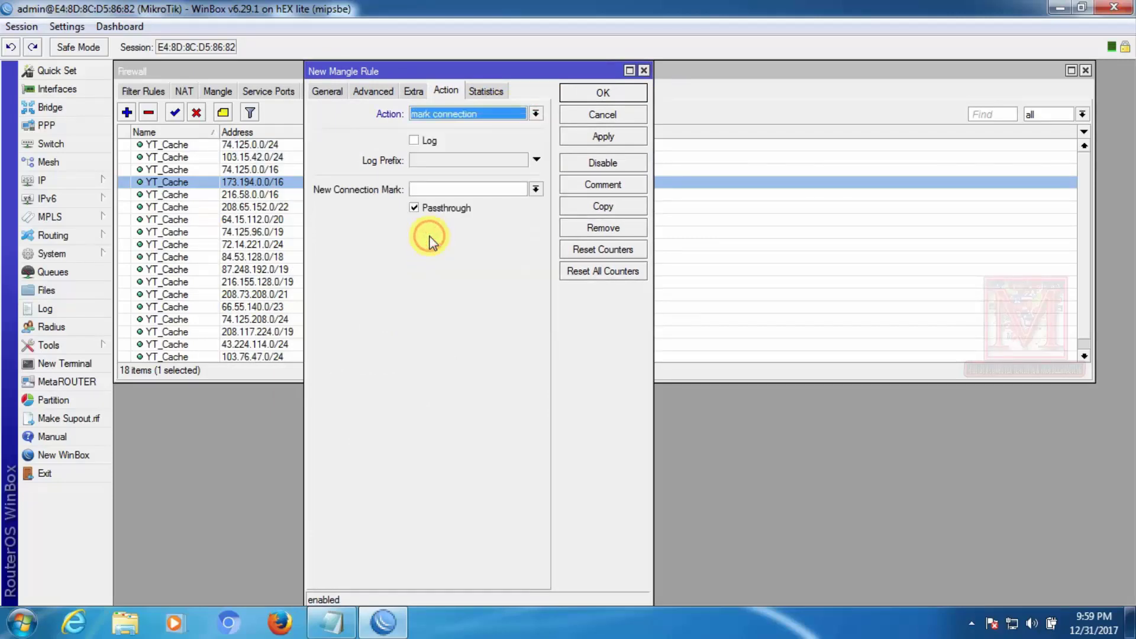
pyautogui.click(432, 190)
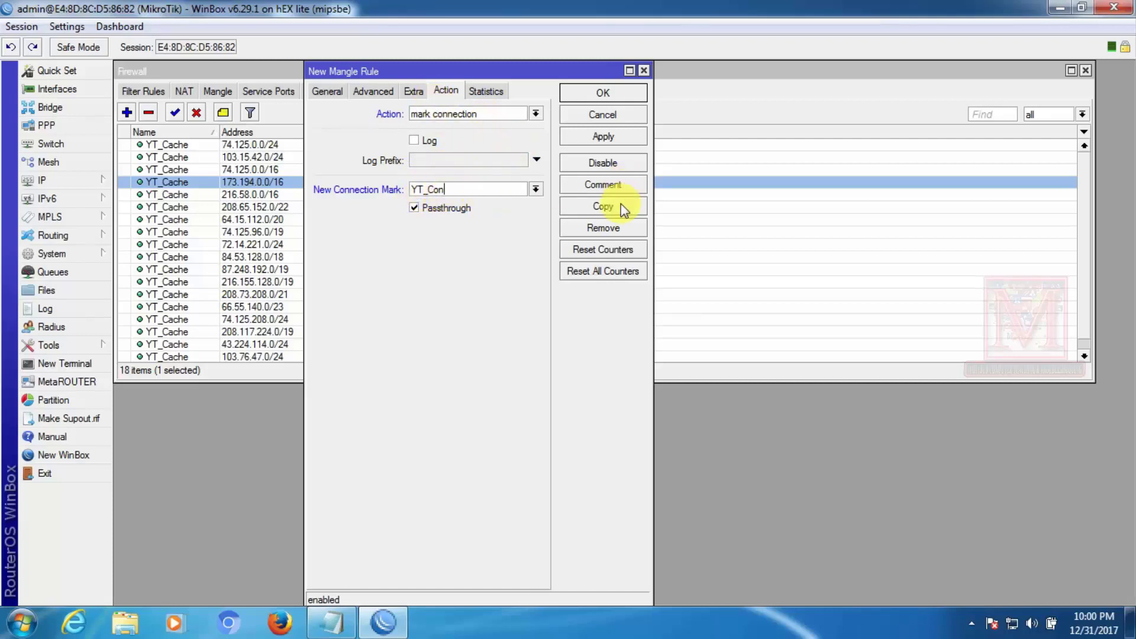
pyautogui.click(603, 96)
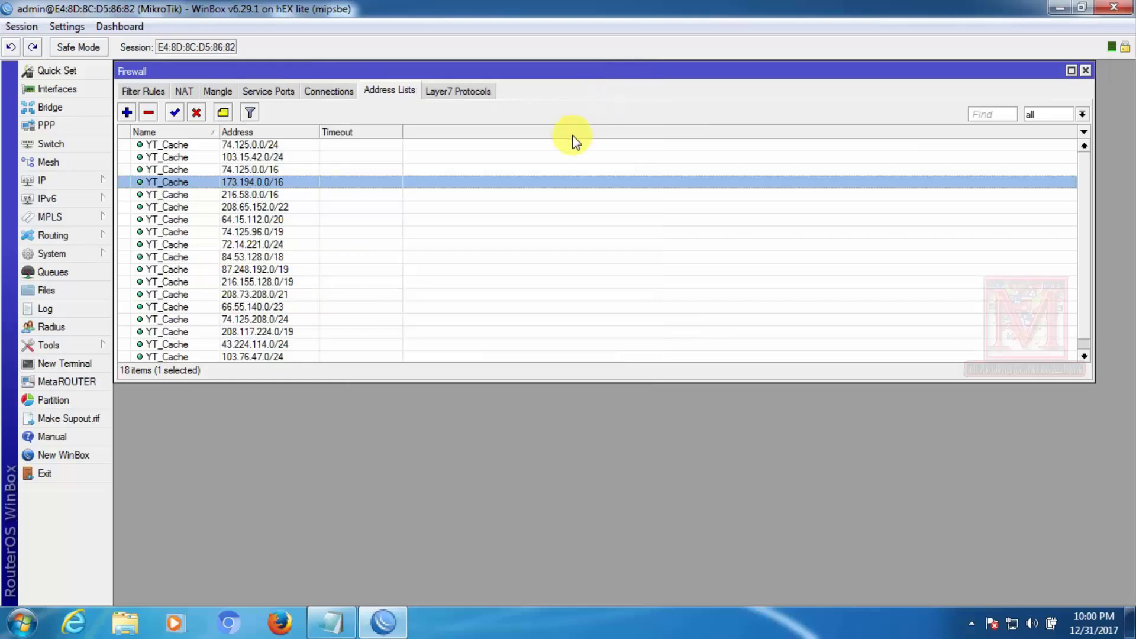
# Start a second mangle rule in the prerouting chain that matches the connection mark YT_Con
pyautogui.click(221, 90)
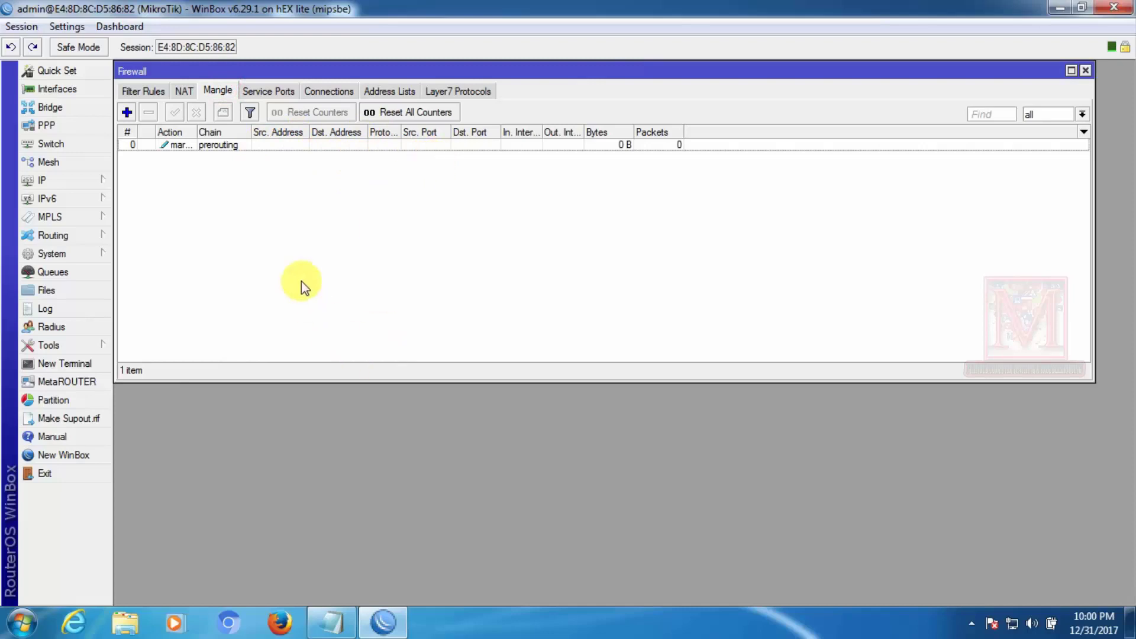
pyautogui.click(127, 112)
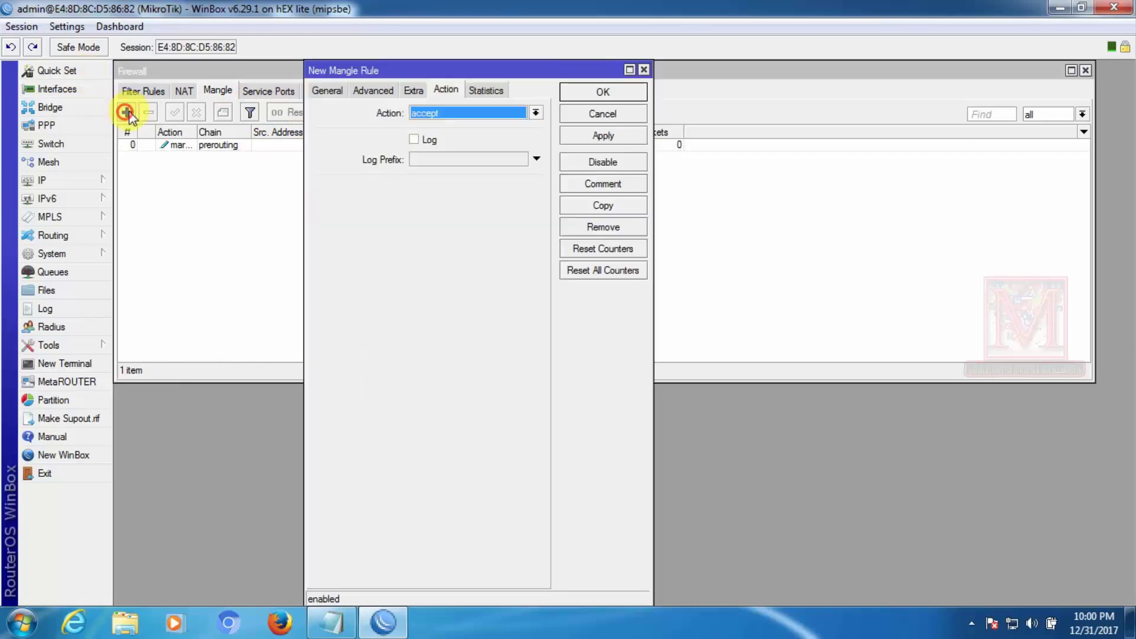
pyautogui.click(328, 91)
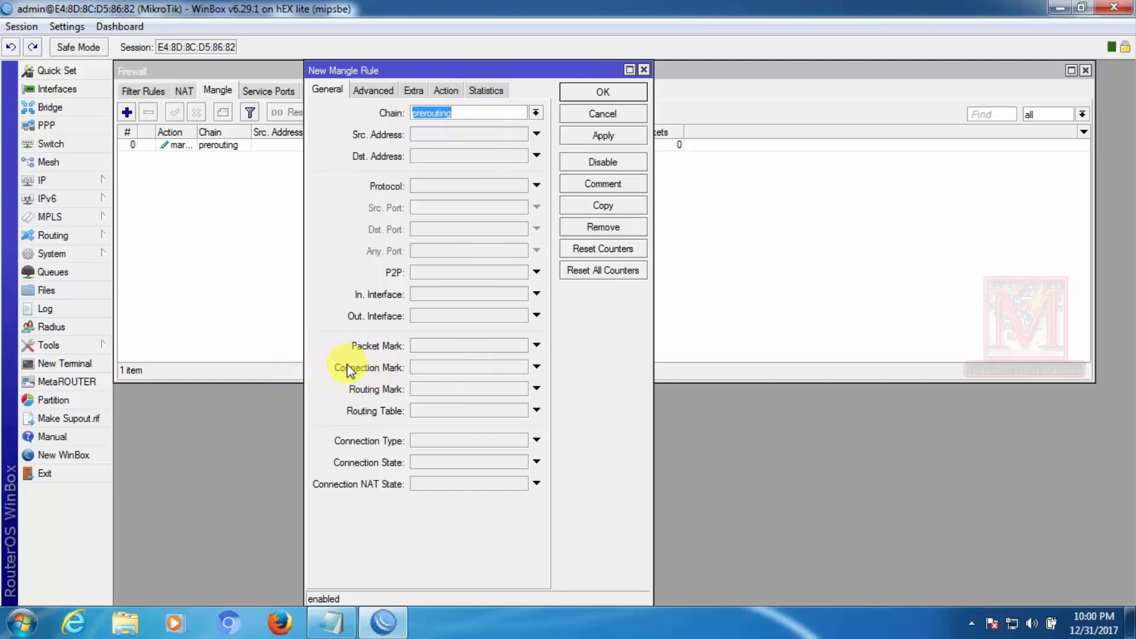
pyautogui.click(536, 367)
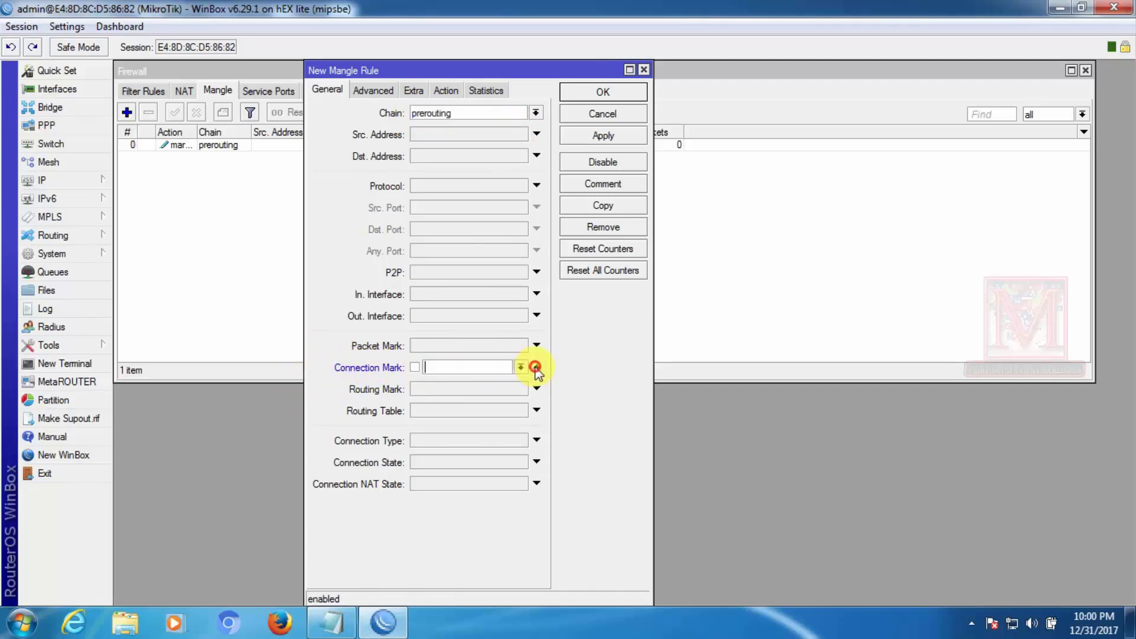
pyautogui.click(536, 367)
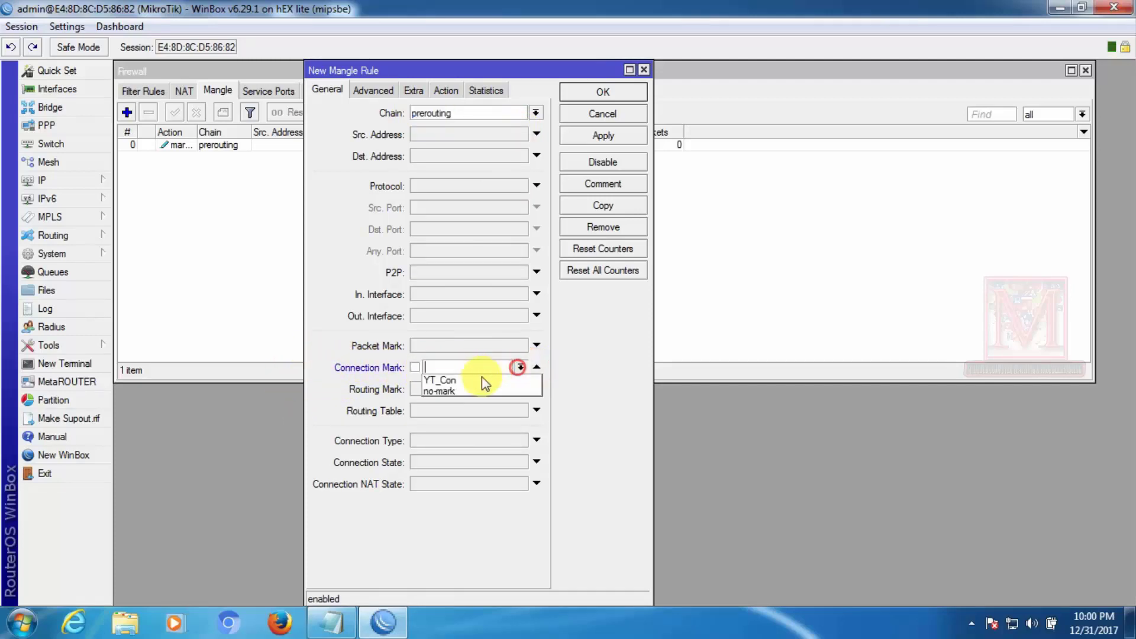
pyautogui.click(439, 380)
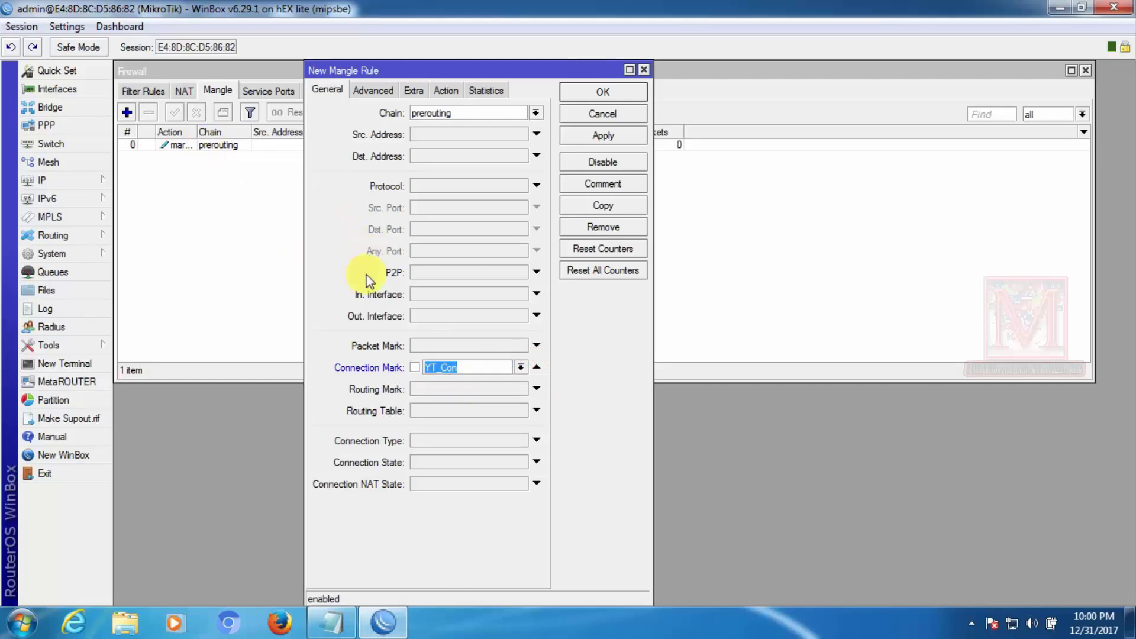
# Set the second rule's action to mark packet with the new packet mark YT_packet and turn off passthrough
pyautogui.click(445, 89)
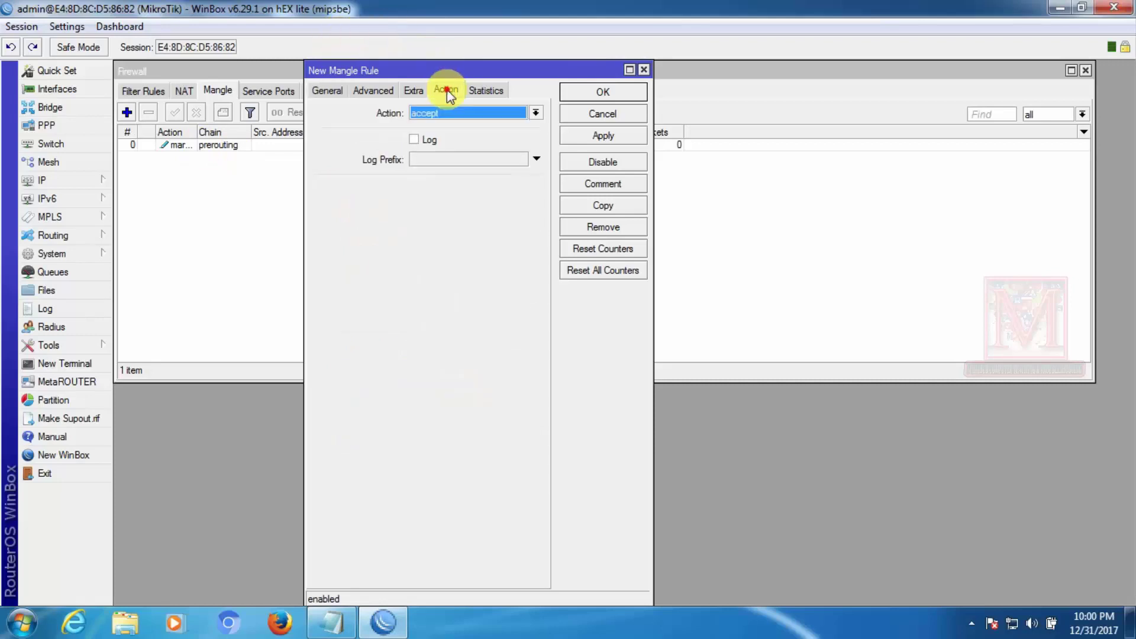
pyautogui.click(459, 112)
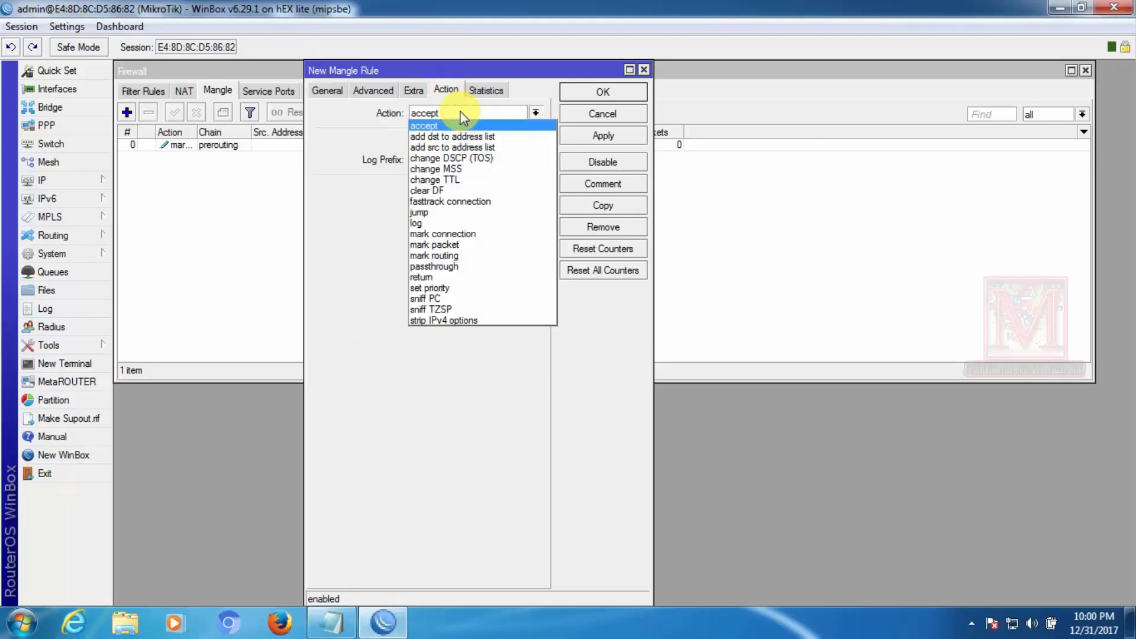
pyautogui.click(432, 244)
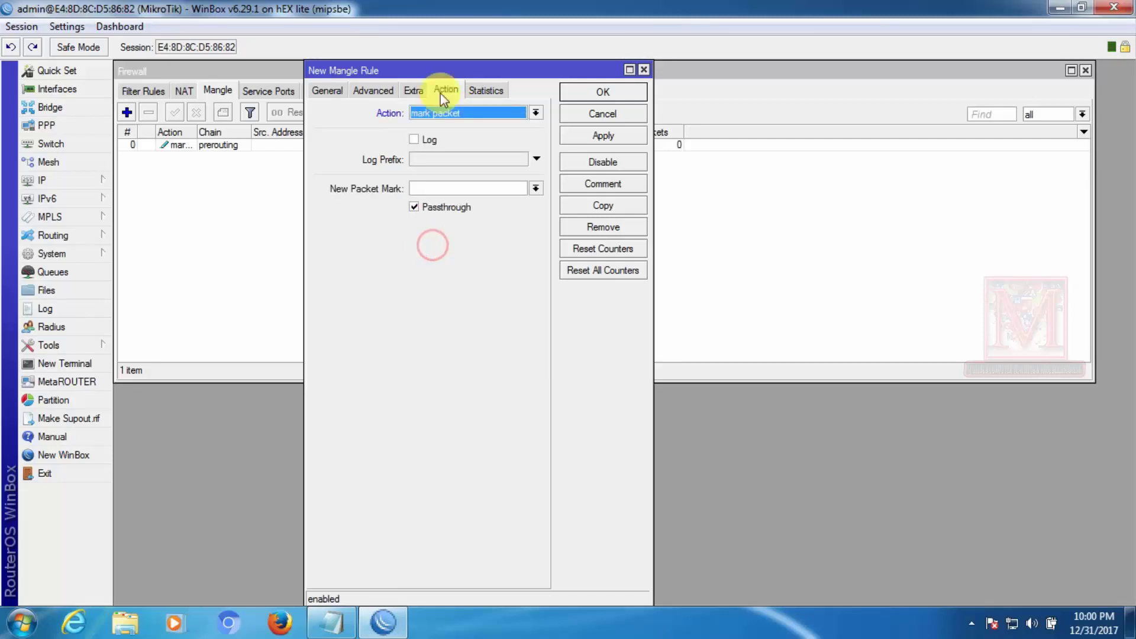
pyautogui.click(429, 190)
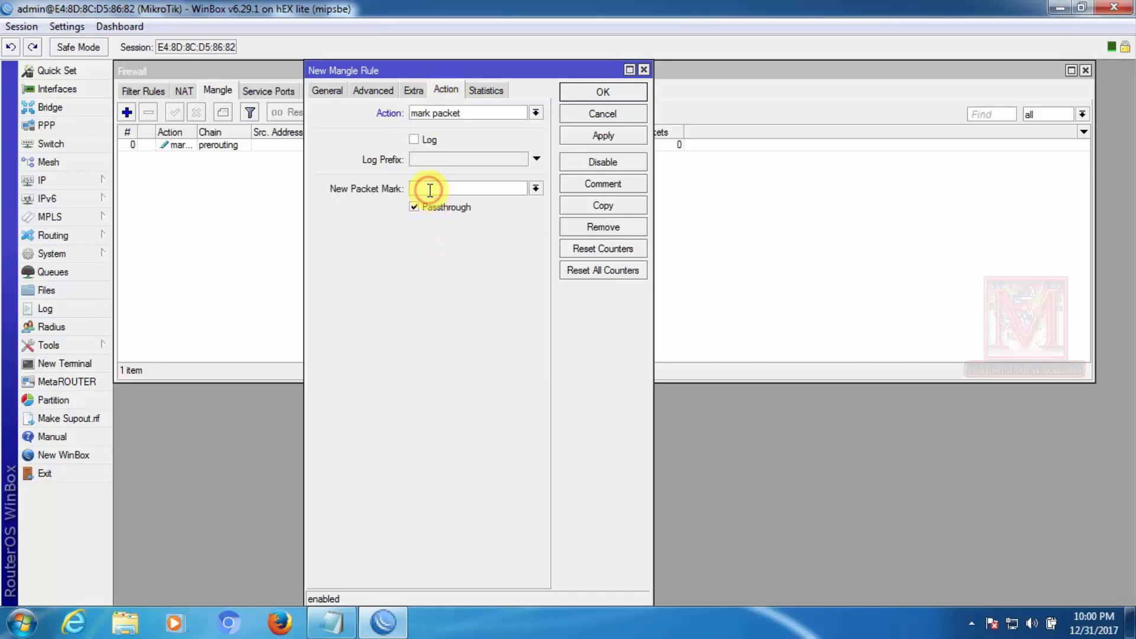
pyautogui.write('YT_packet')
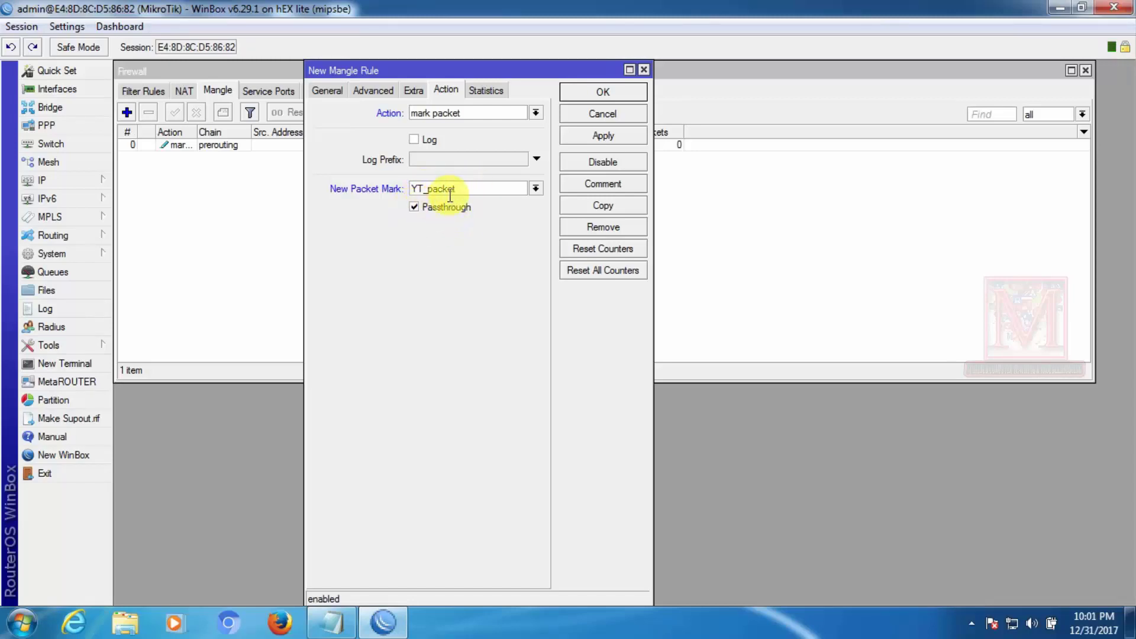
pyautogui.click(415, 207)
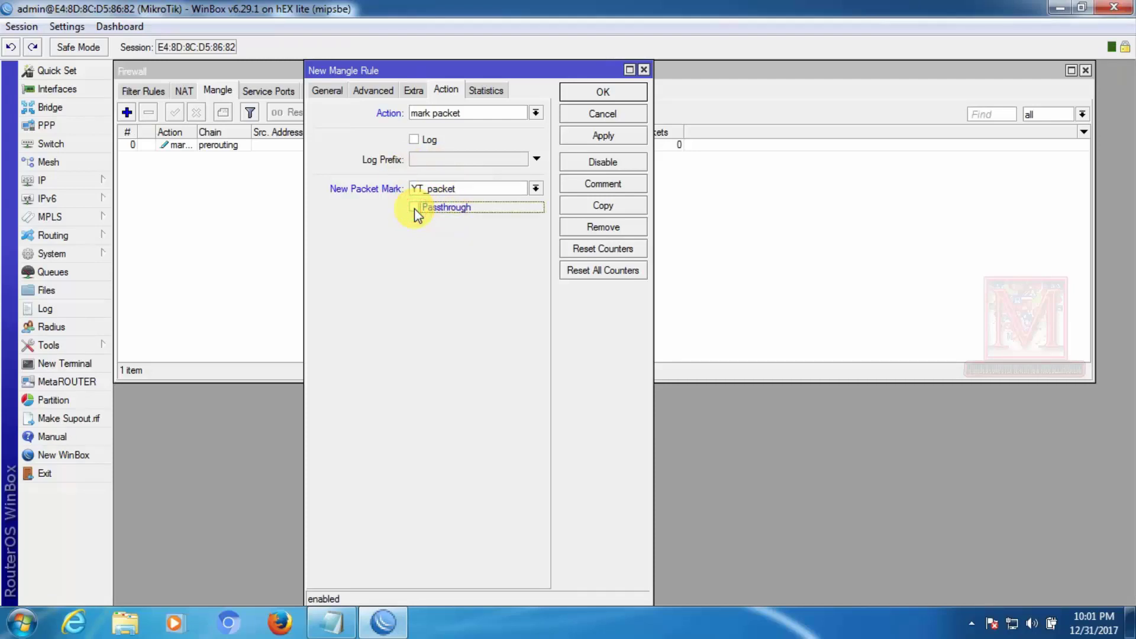
# Save the packet-marking mangle rule with passthrough turned off
pyautogui.click(414, 207)
pyautogui.click(414, 207)
pyautogui.click(604, 137)
pyautogui.click(605, 93)
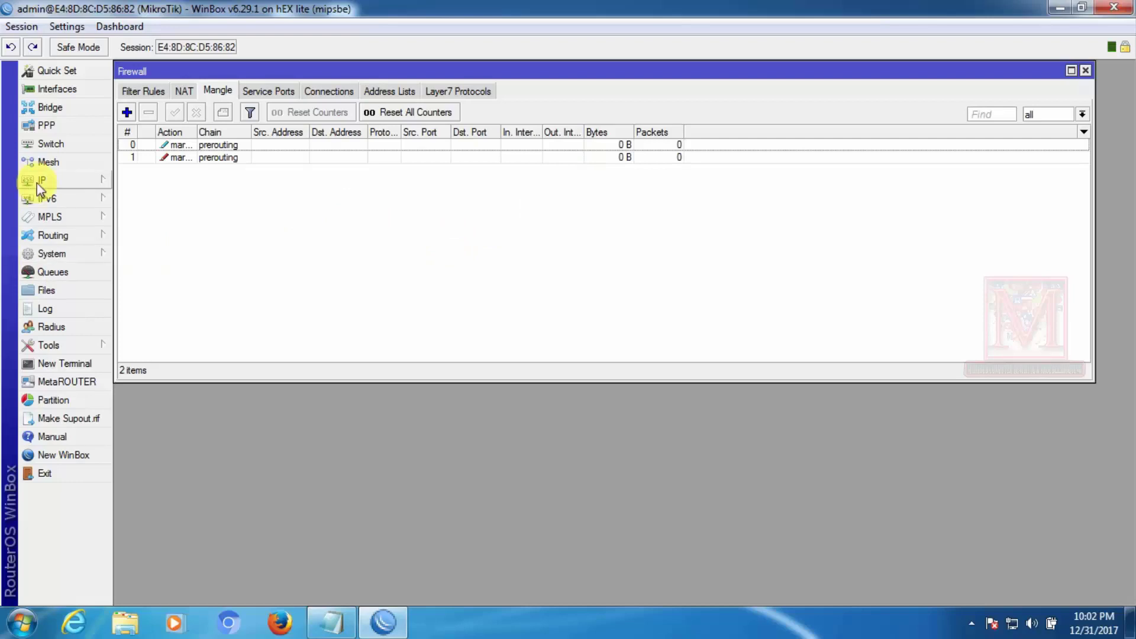
# Open the queue list and remove the existing 10Mb_YT_Cache queue type
pyautogui.click(51, 273)
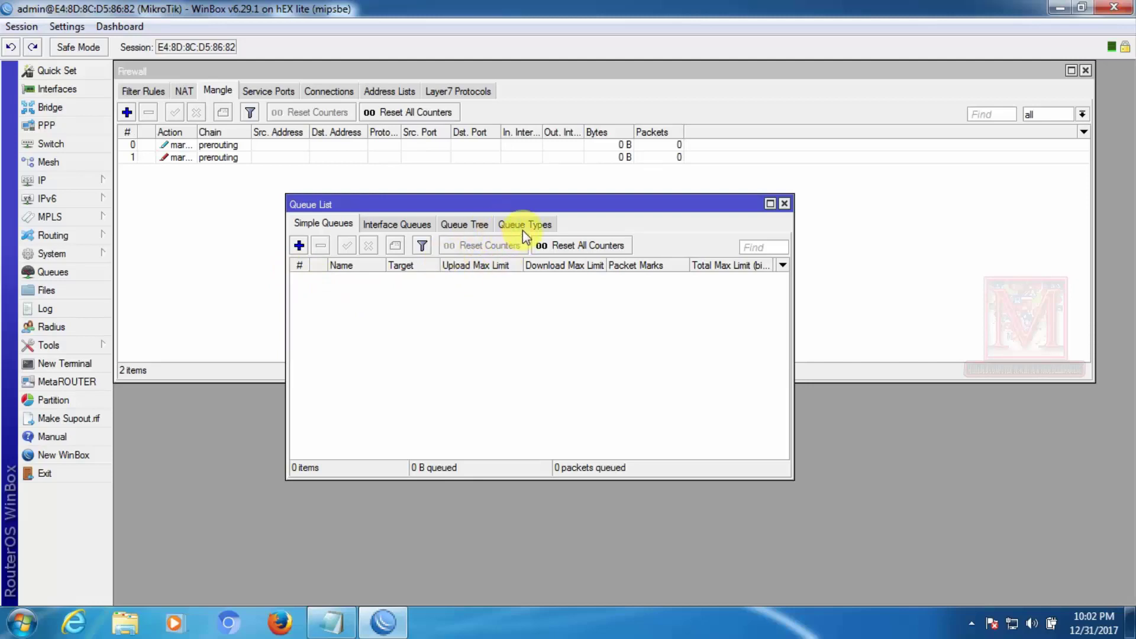
pyautogui.moveTo(527, 201)
pyautogui.mouseDown()
pyautogui.moveTo(417, 203)
pyautogui.moveTo(509, 204)
pyautogui.mouseUp()
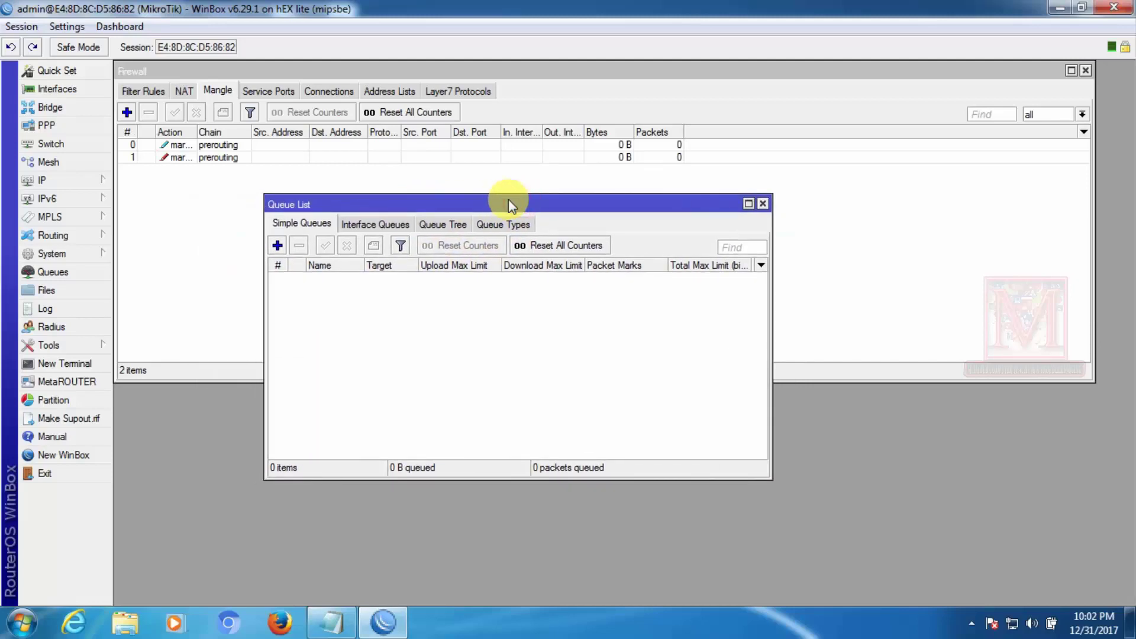
pyautogui.click(505, 224)
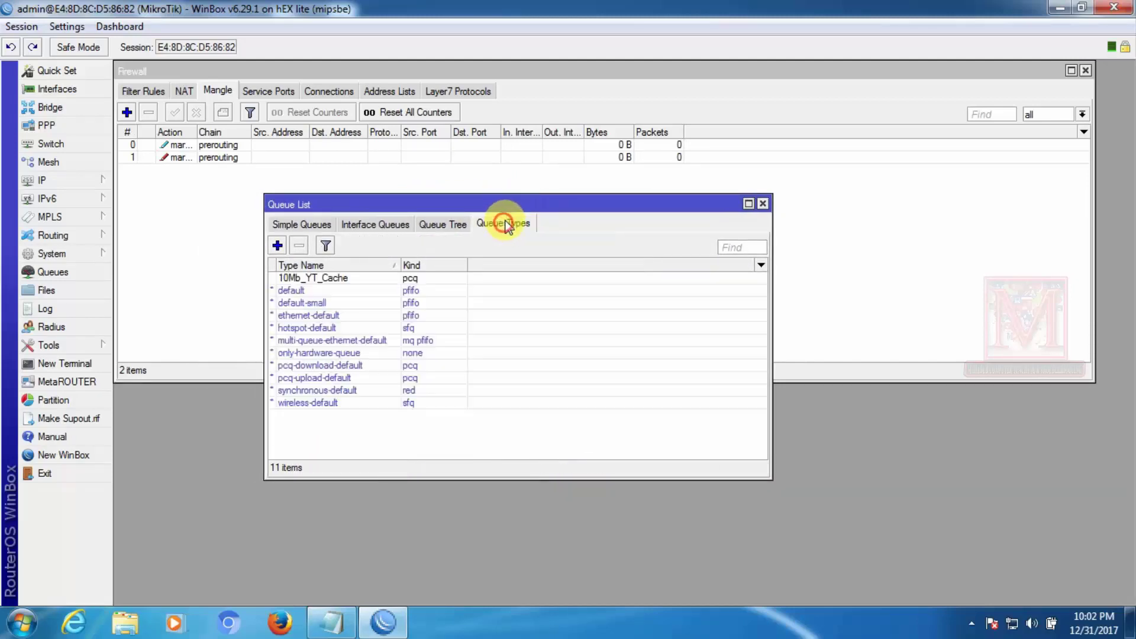
pyautogui.click(323, 278)
pyautogui.click(297, 245)
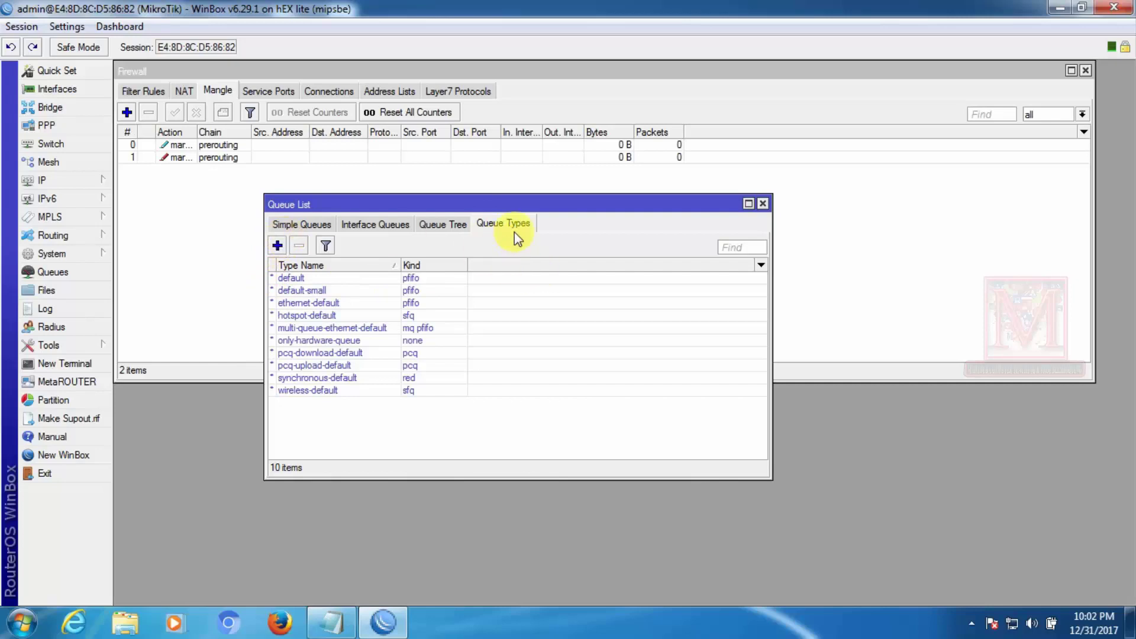
# Start a new queue type named 3Mb-Youtube with kind pcq and a rate of 3M
pyautogui.click(277, 246)
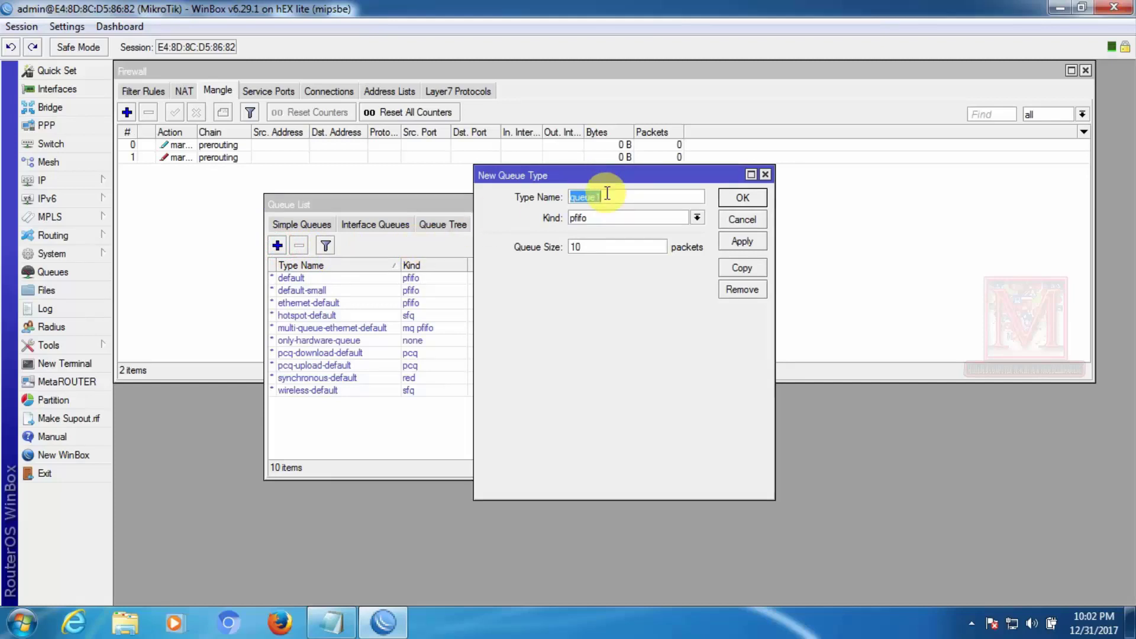
pyautogui.write('3Mb-Youtube')
pyautogui.click(697, 217)
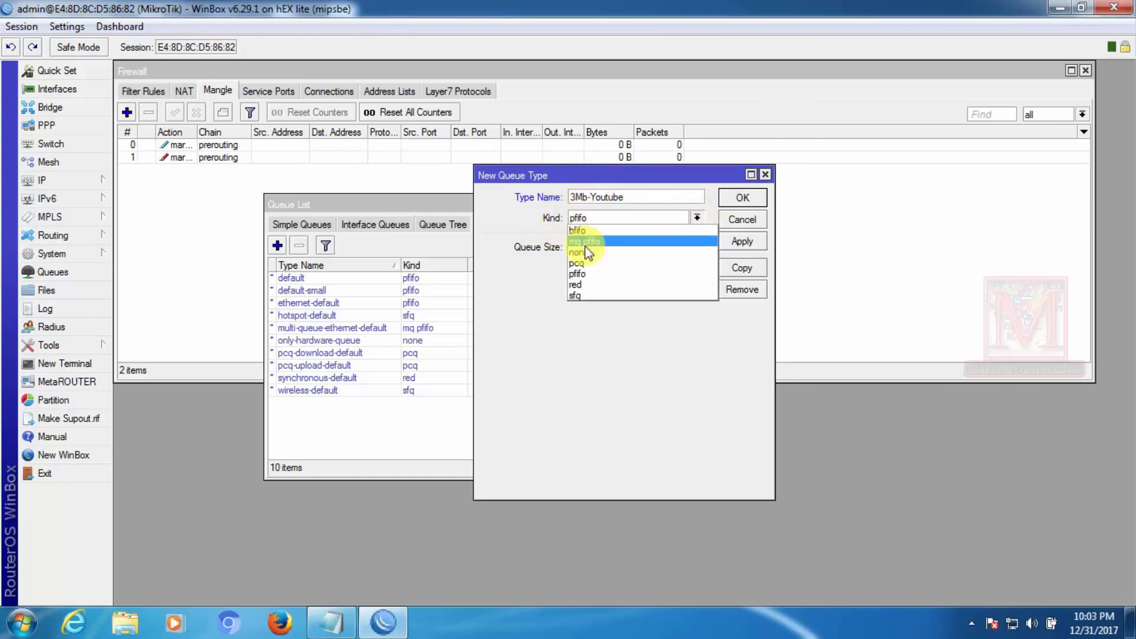
pyautogui.click(581, 263)
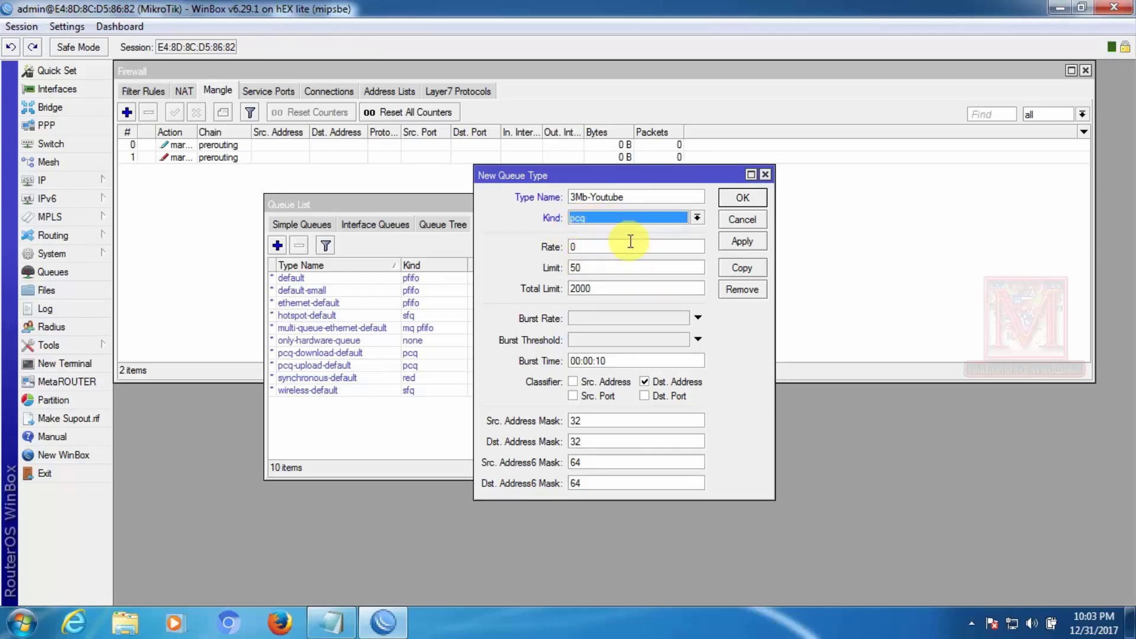
pyautogui.click(589, 248)
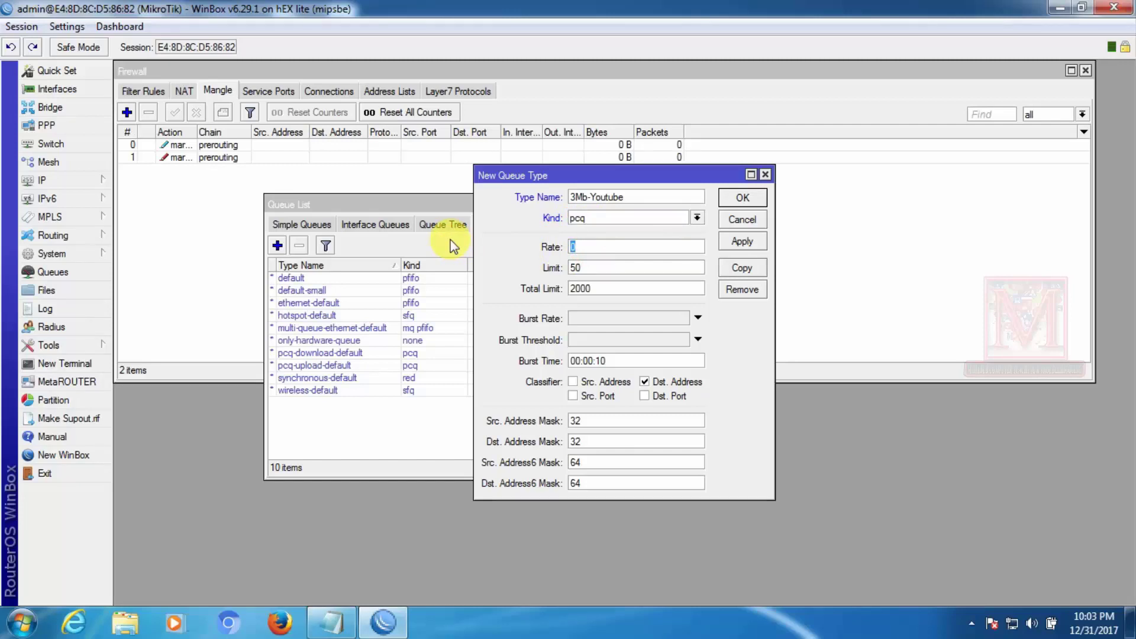
pyautogui.write('#')
pyautogui.press('BackSpace')
pyautogui.write('3M')
pyautogui.moveTo(608, 176); pyautogui.dragTo(625, 148)
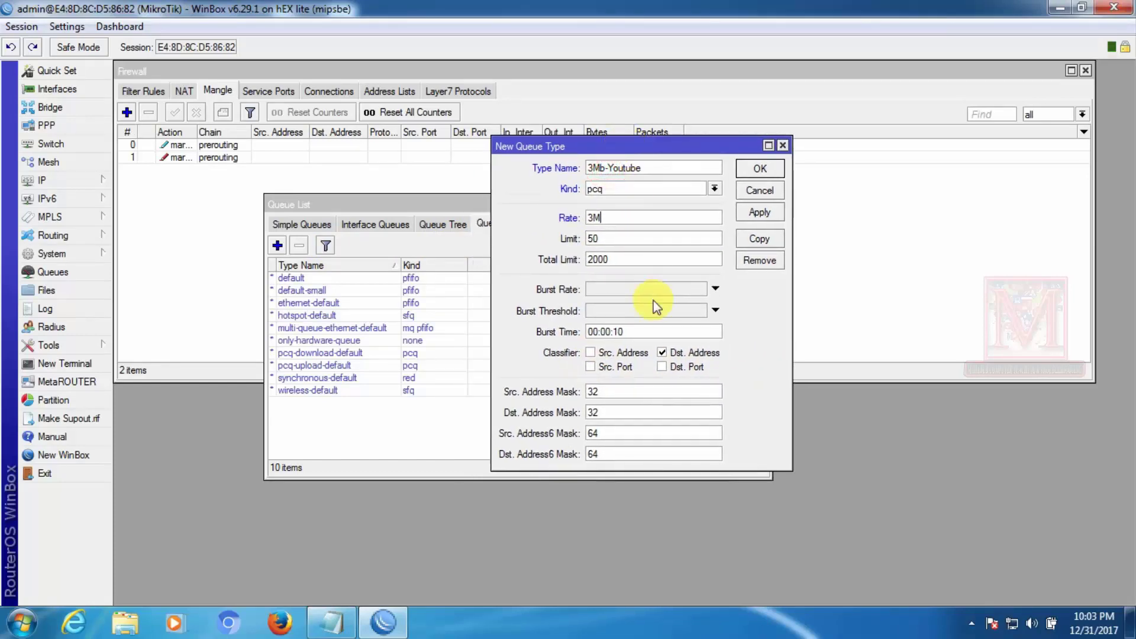
# Set the queue type's classifier to both source address and destination address, save it and select 3Mb-Youtube in the list
pyautogui.click(590, 352)
pyautogui.click(663, 354)
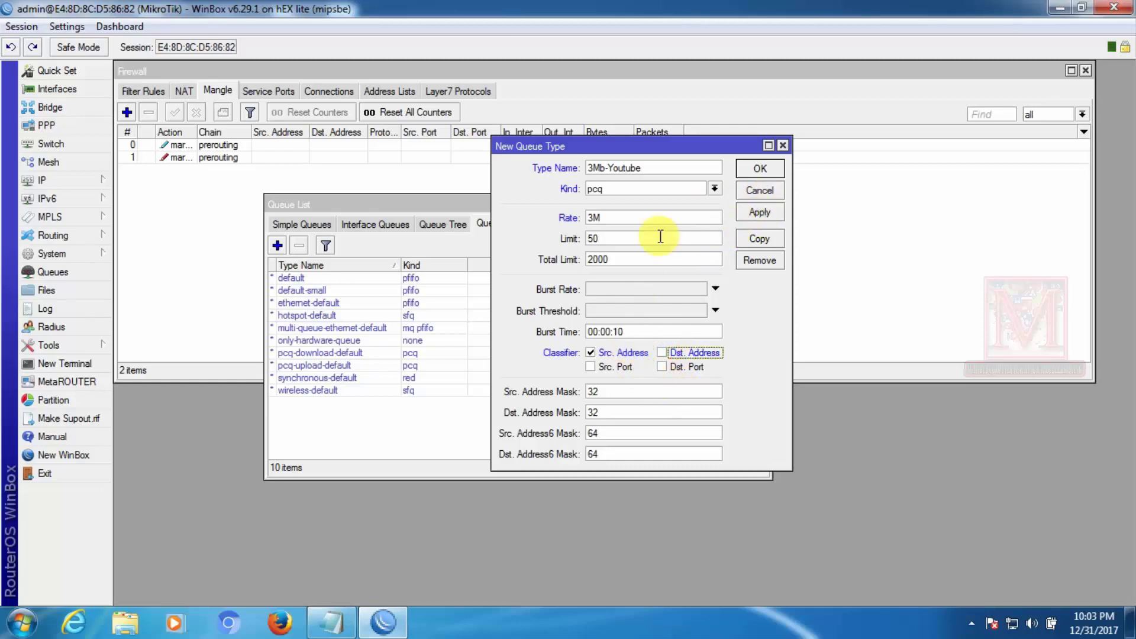
pyautogui.click(590, 353)
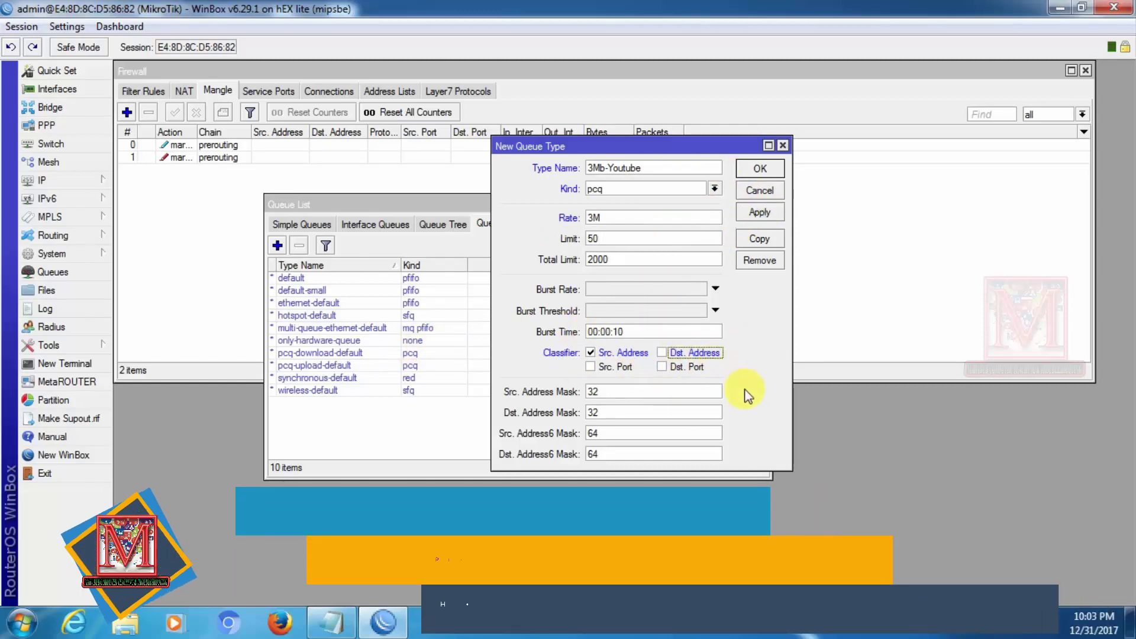
pyautogui.click(662, 354)
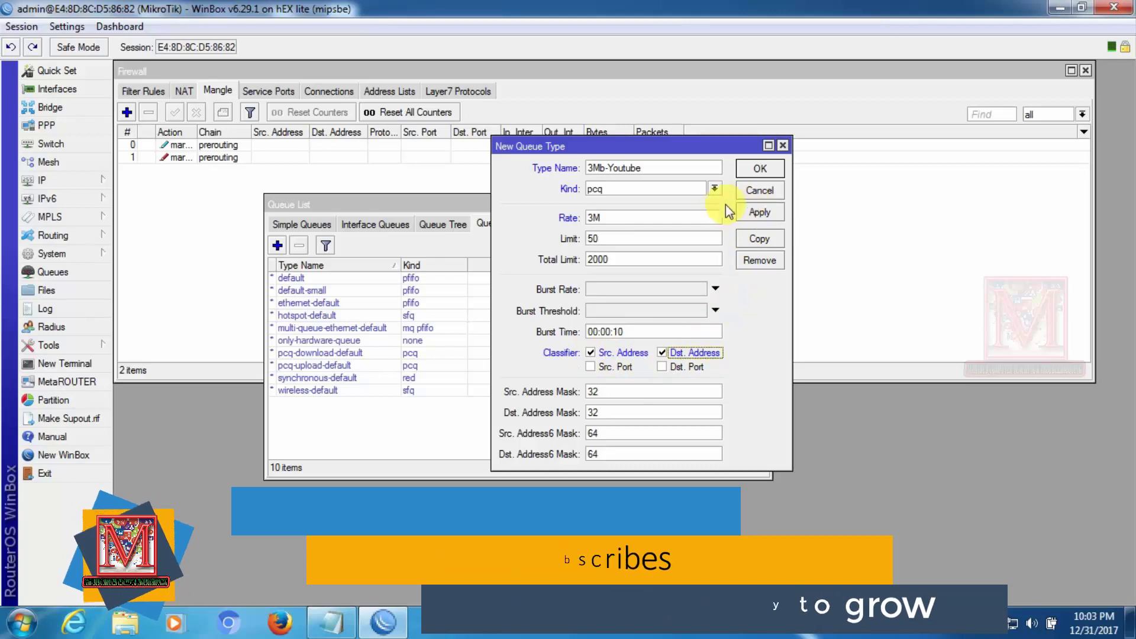
pyautogui.click(756, 216)
pyautogui.click(752, 168)
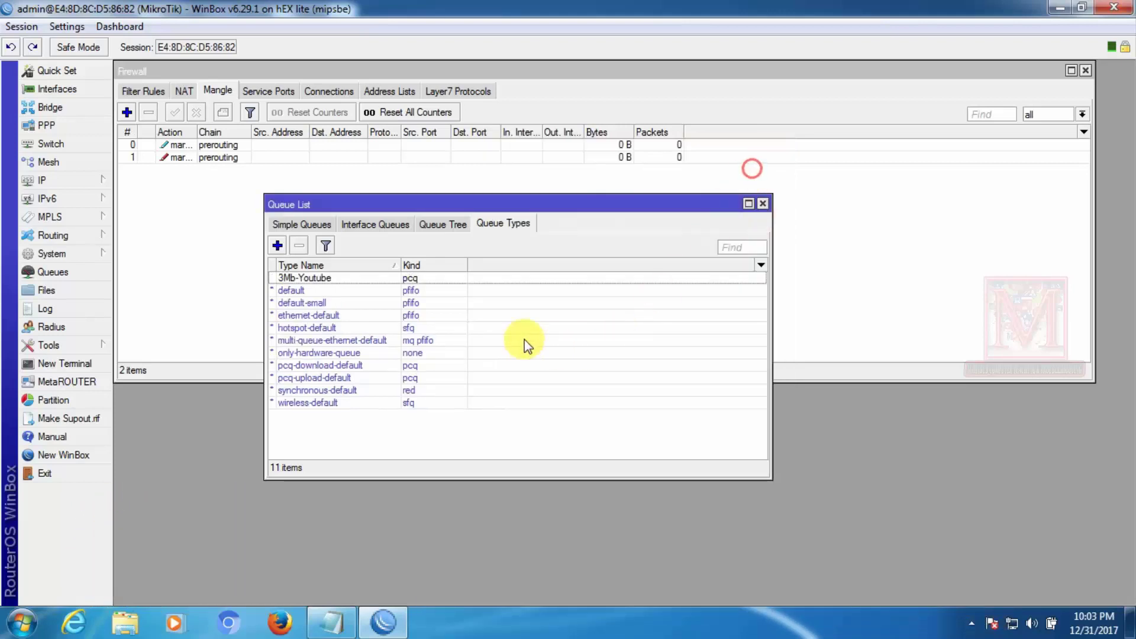
pyautogui.click(318, 278)
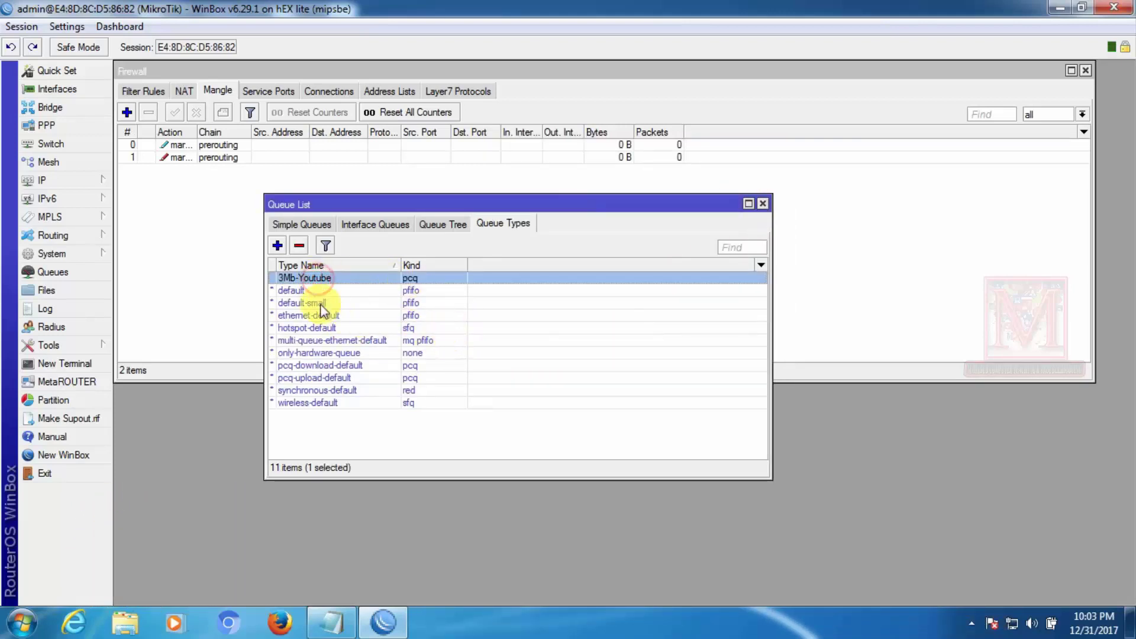
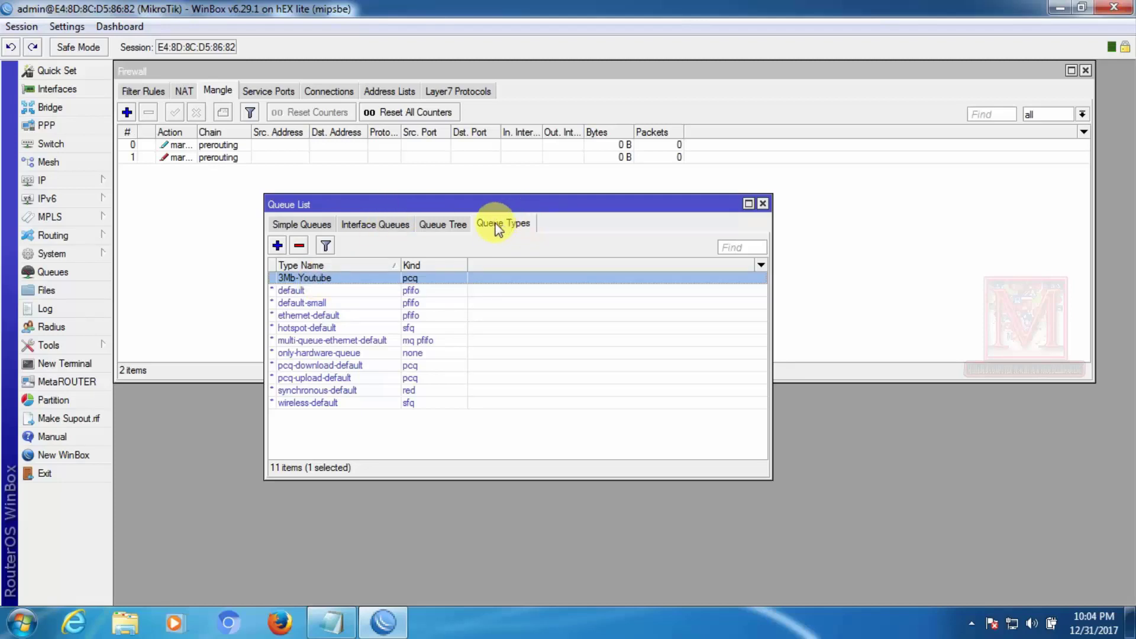
# Start a new simple queue and open its name for editing
pyautogui.click(304, 224)
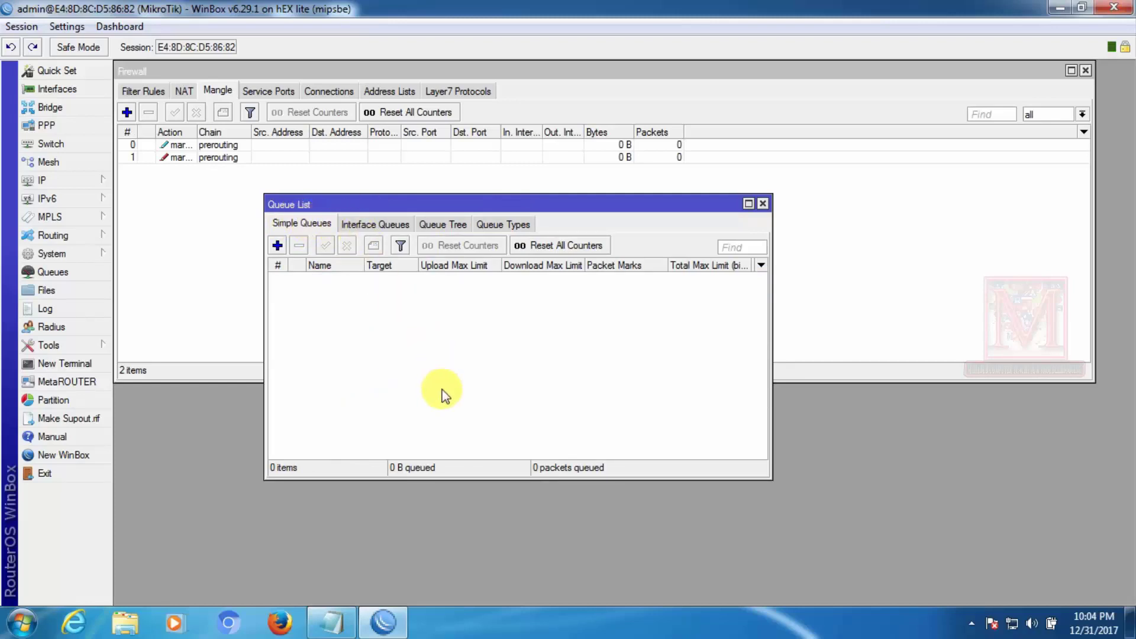
pyautogui.click(277, 246)
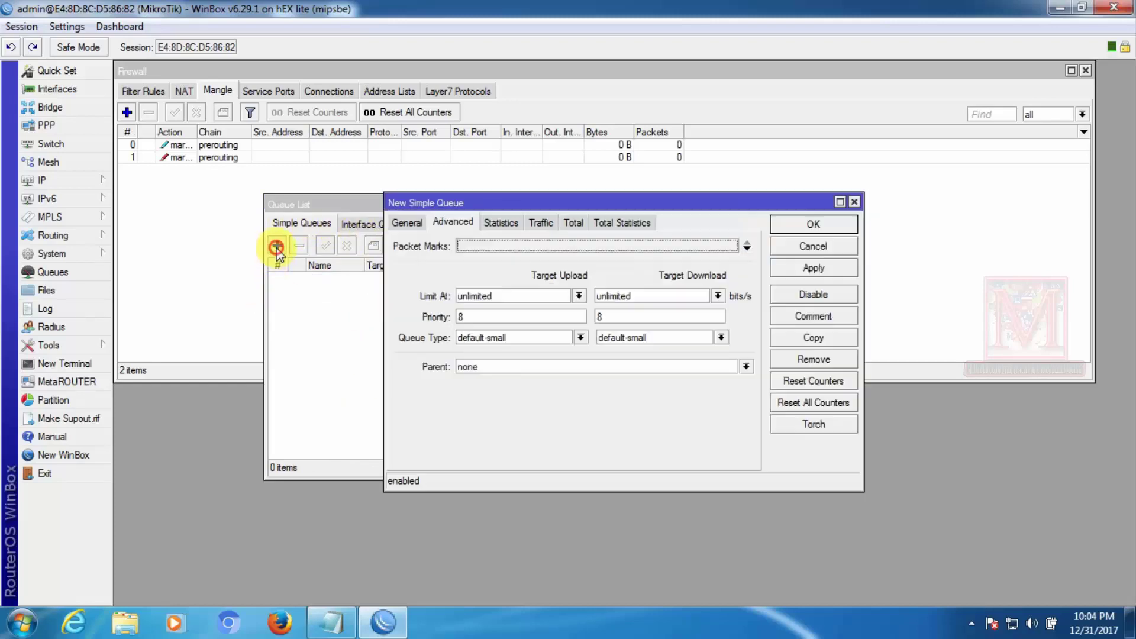
pyautogui.click(414, 228)
pyautogui.click(508, 245)
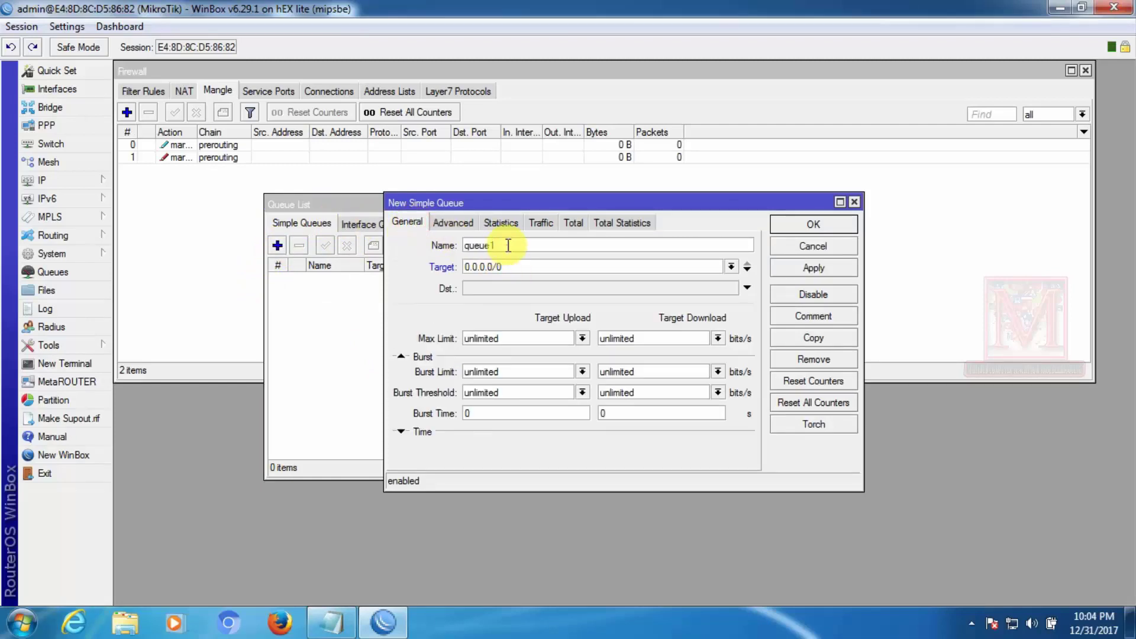
pyautogui.moveTo(508, 245); pyautogui.dragTo(389, 233)
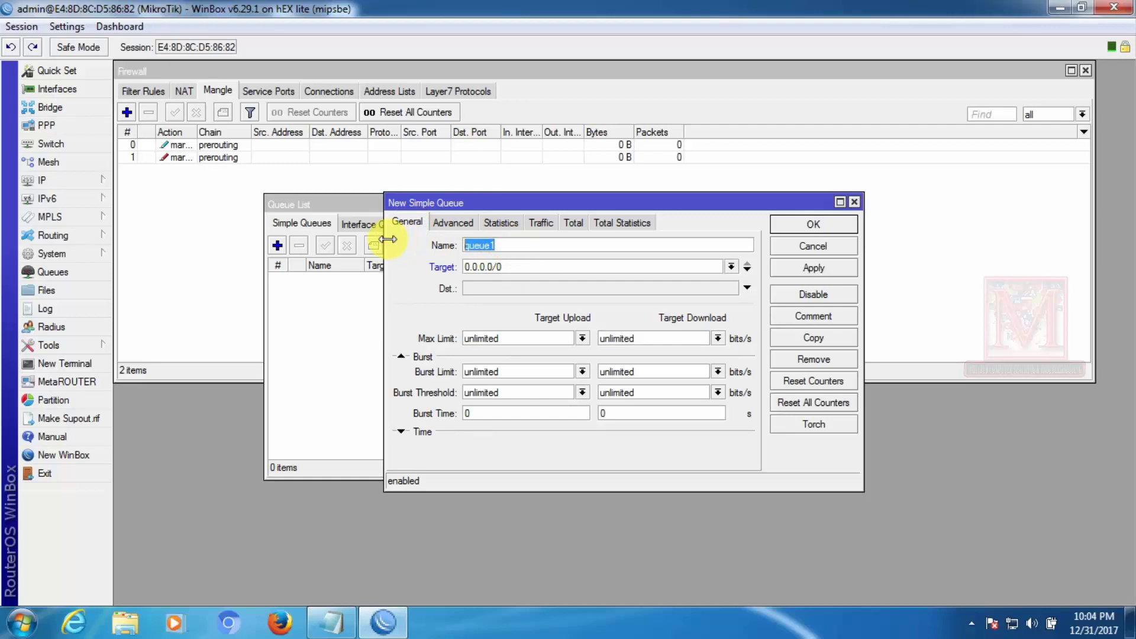
# Name the new simple queue with the prefix 1Mb_ followed by the customer's name
pyautogui.write('1Mb_Sayed')
pyautogui.click(546, 268)
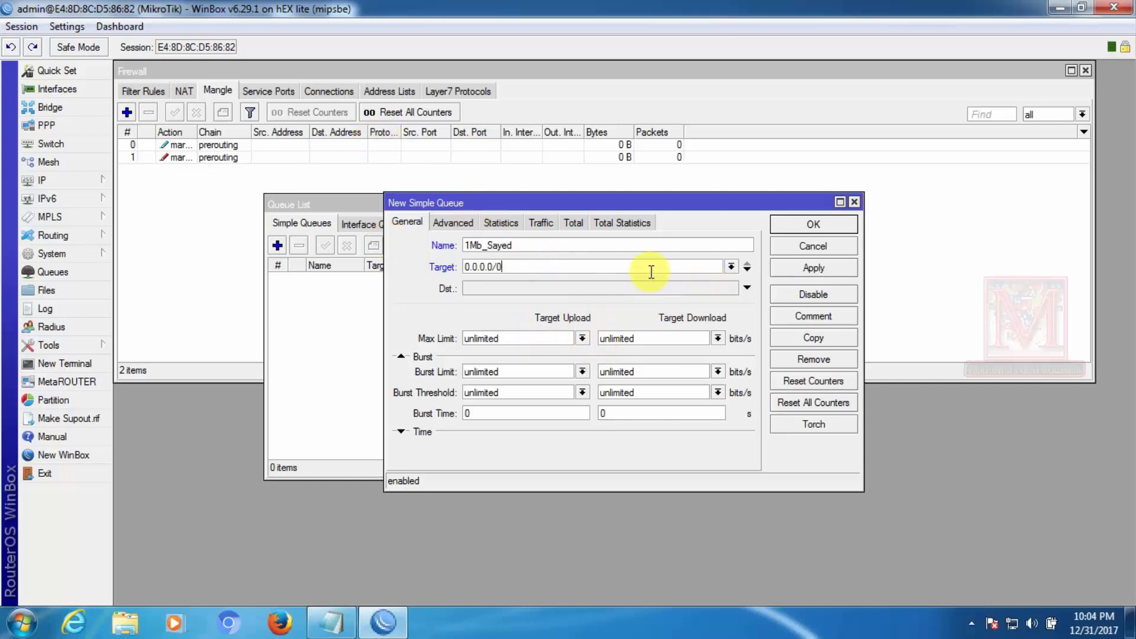
pyautogui.click(732, 267)
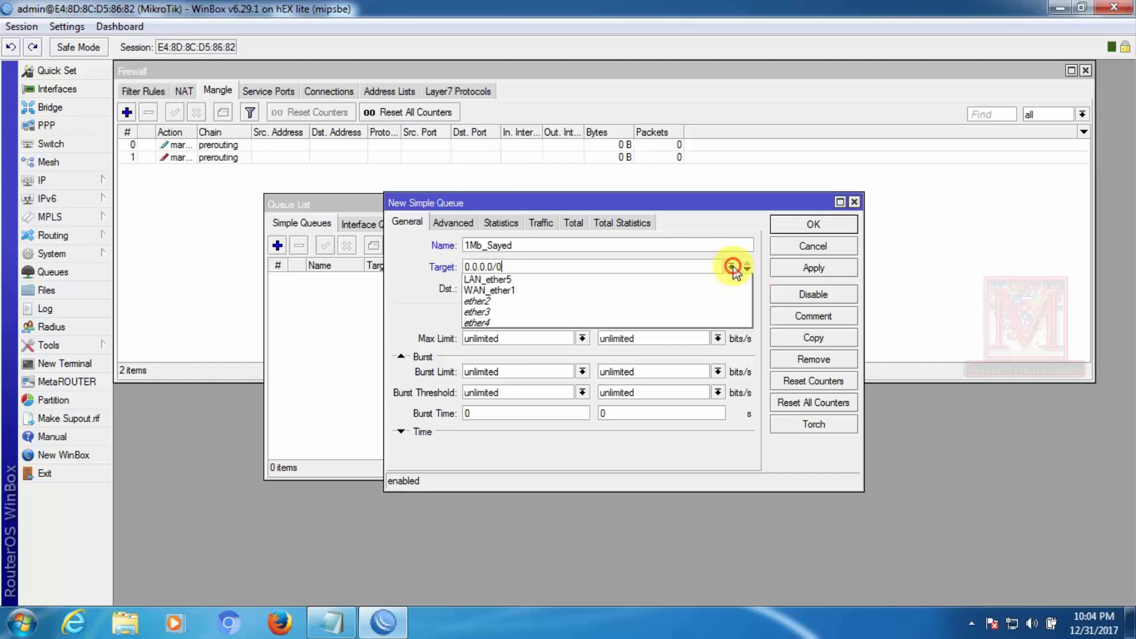
pyautogui.click(733, 267)
pyautogui.click(572, 271)
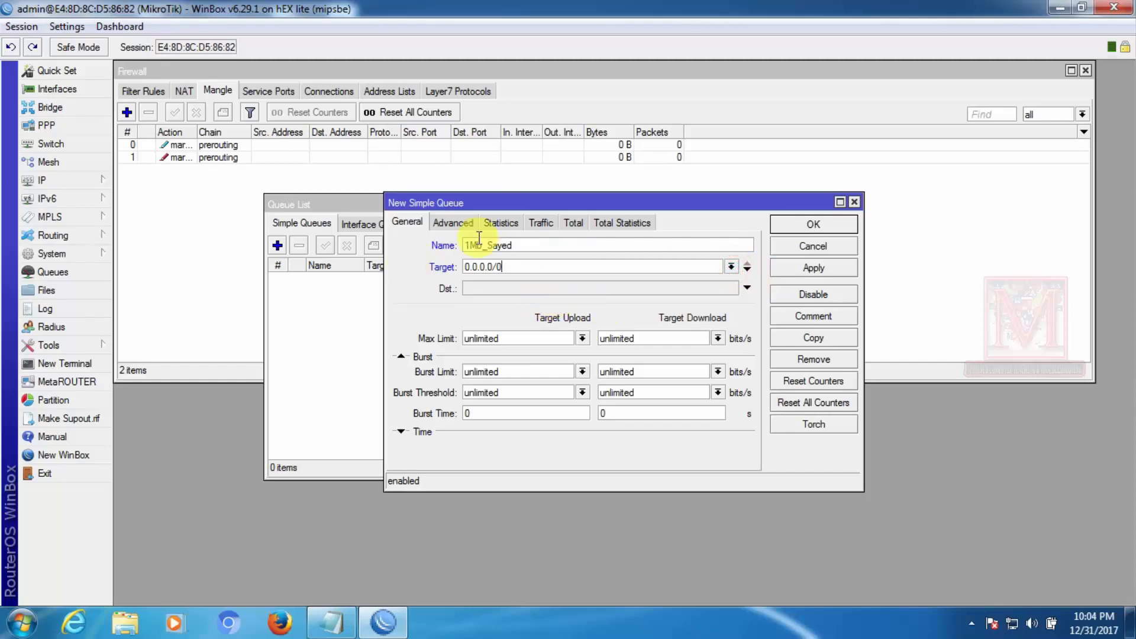
pyautogui.click(455, 225)
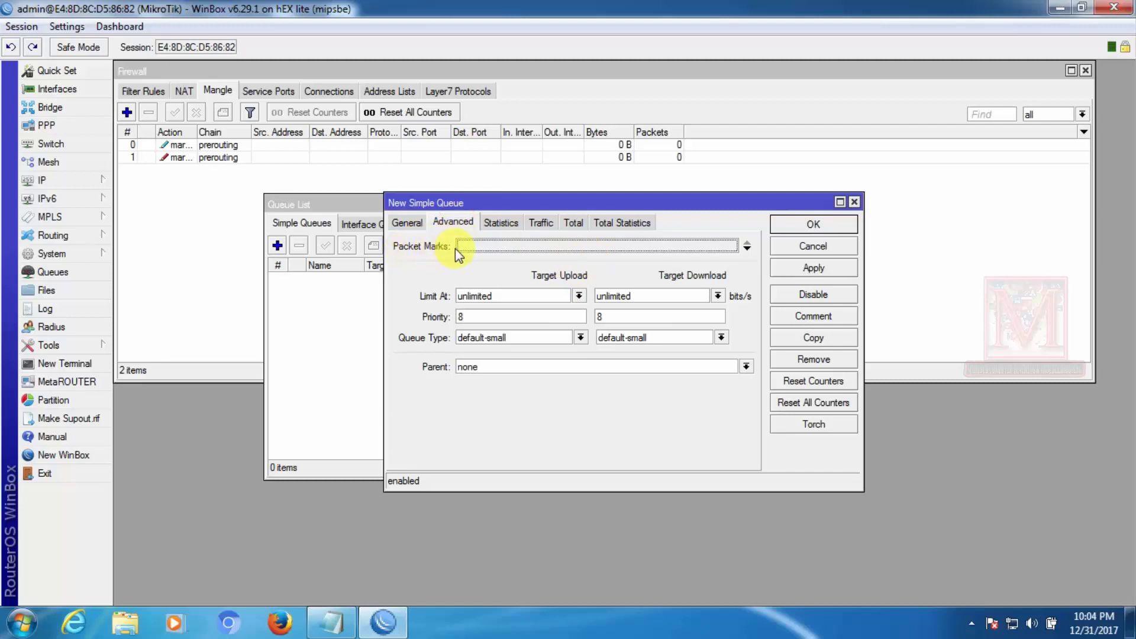
pyautogui.click(746, 247)
pyautogui.click(729, 246)
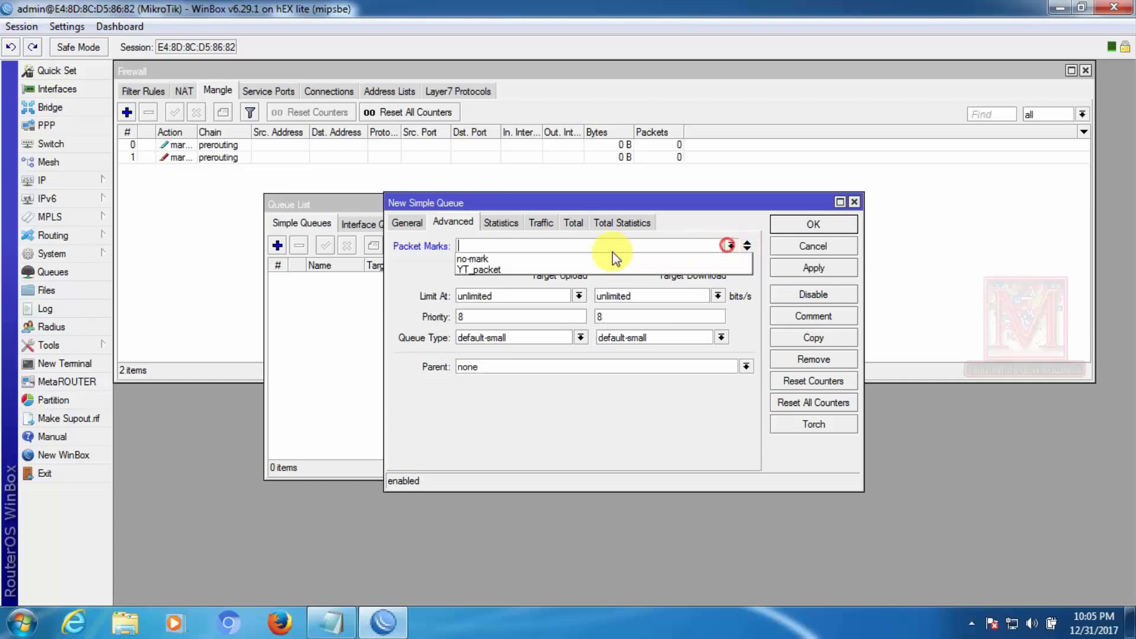
pyautogui.click(479, 270)
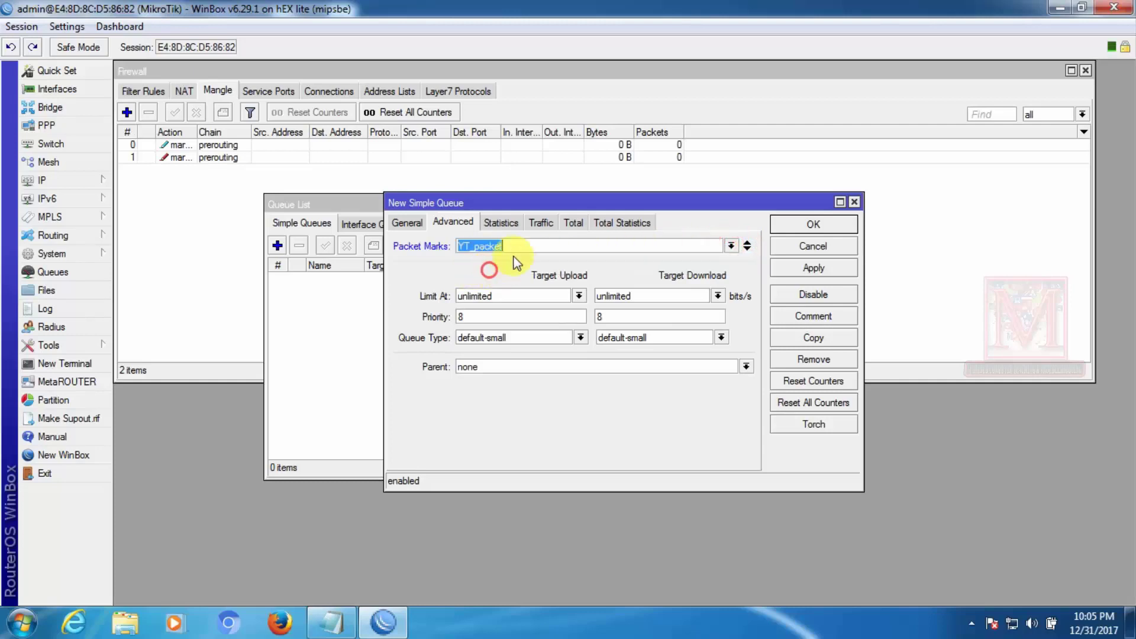
pyautogui.click(747, 244)
pyautogui.click(407, 222)
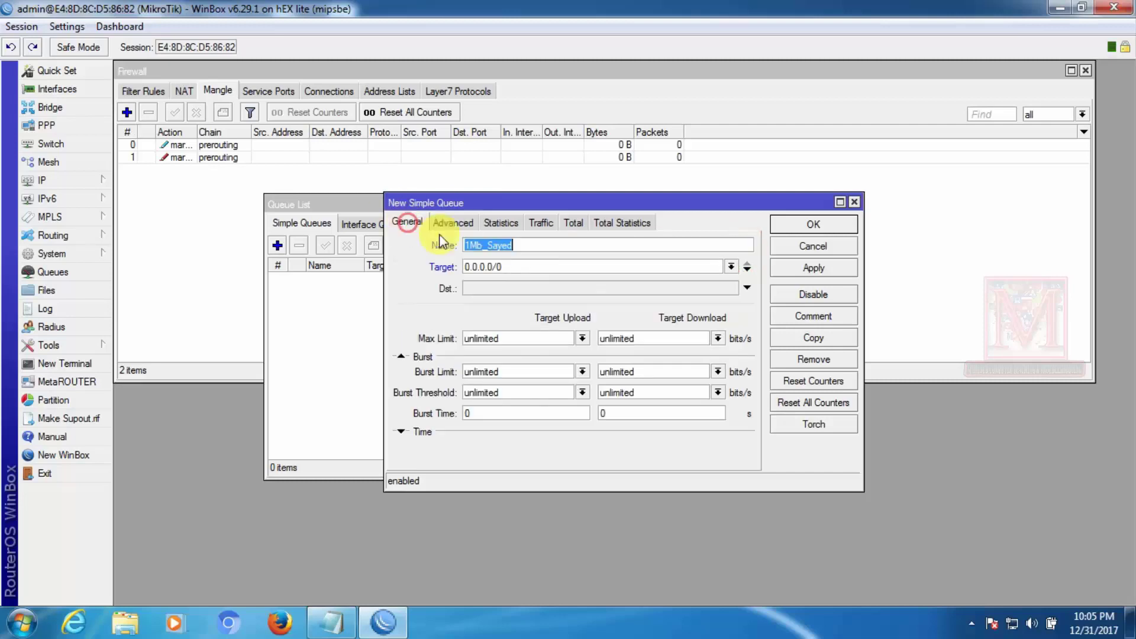
# Set the queue's target to 30.30.30.30 and its max limit to 1M for both upload and download
pyautogui.doubleClick(513, 267)
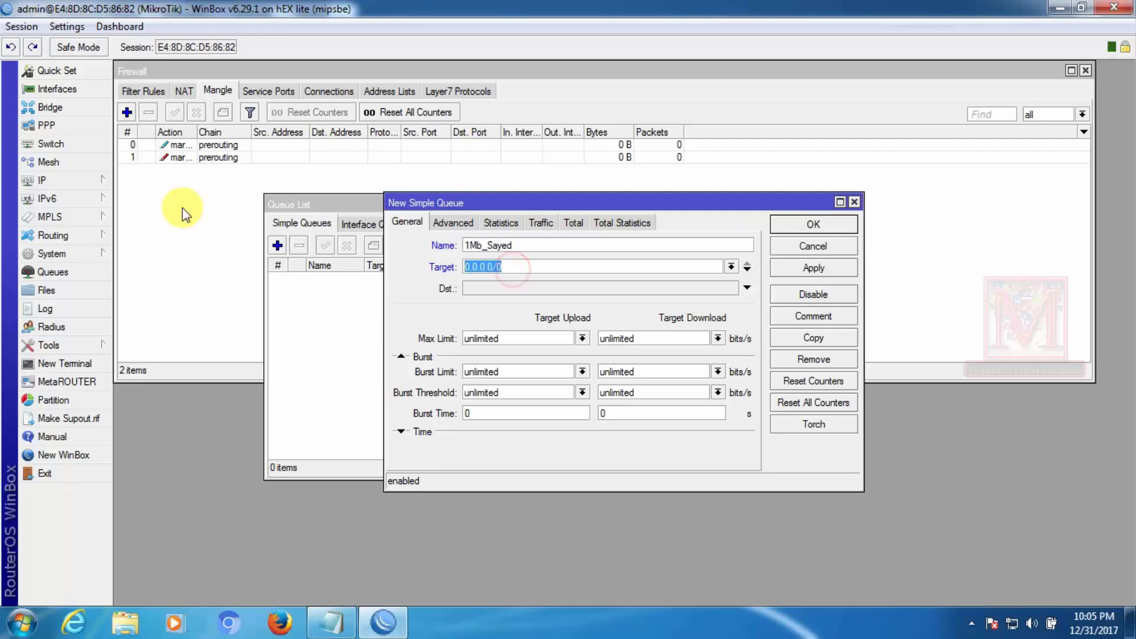
pyautogui.write('30.30.30')
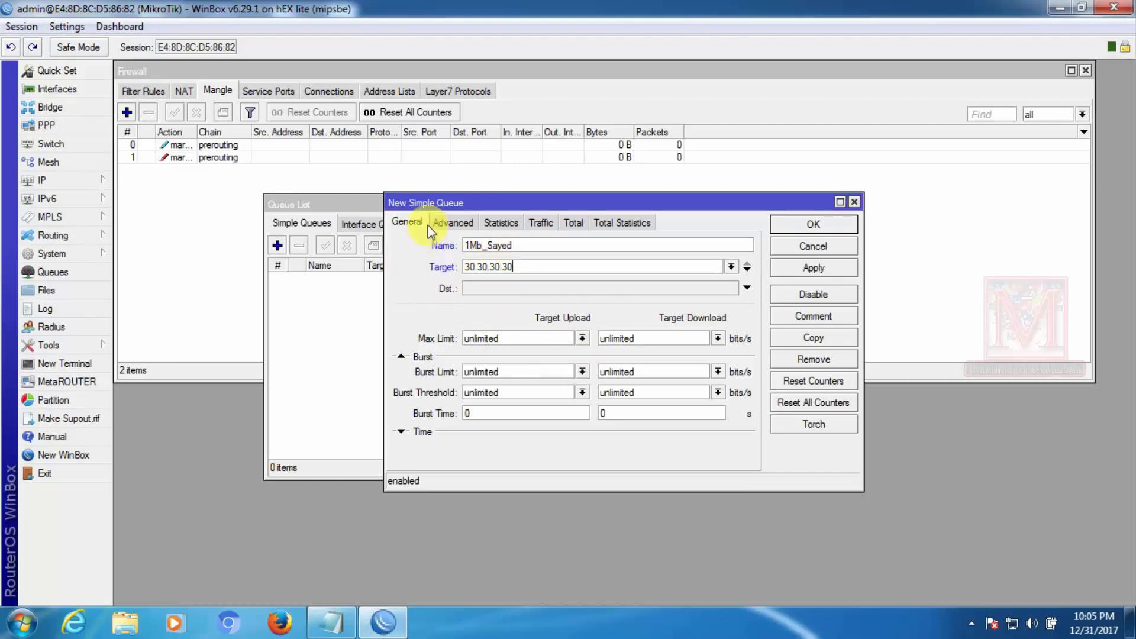
pyautogui.click(582, 339)
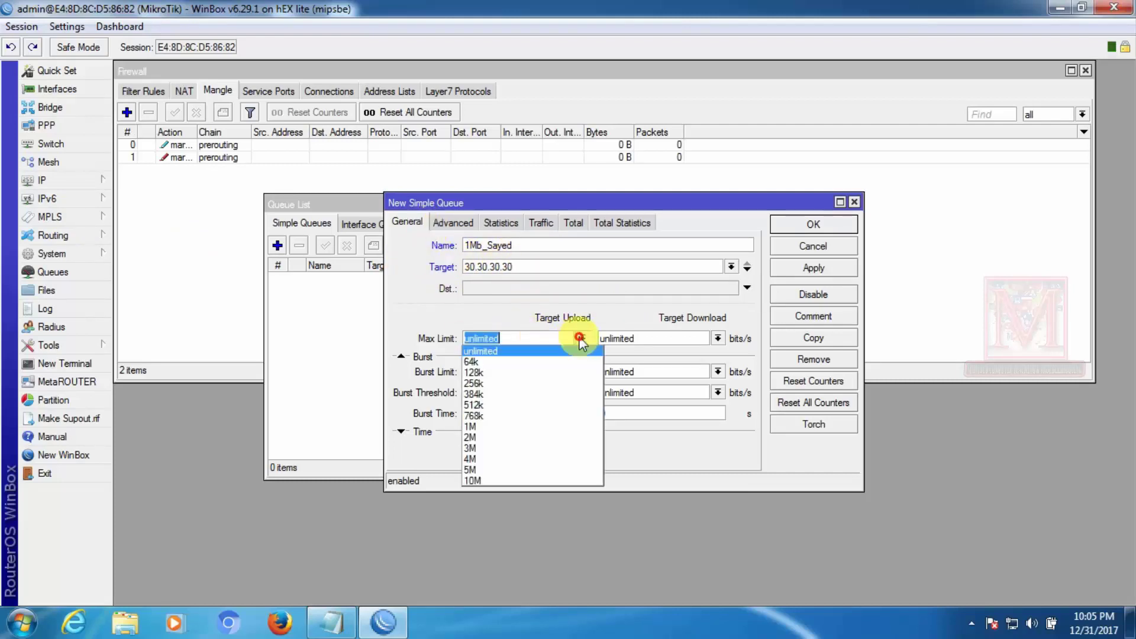
pyautogui.click(473, 427)
pyautogui.click(718, 338)
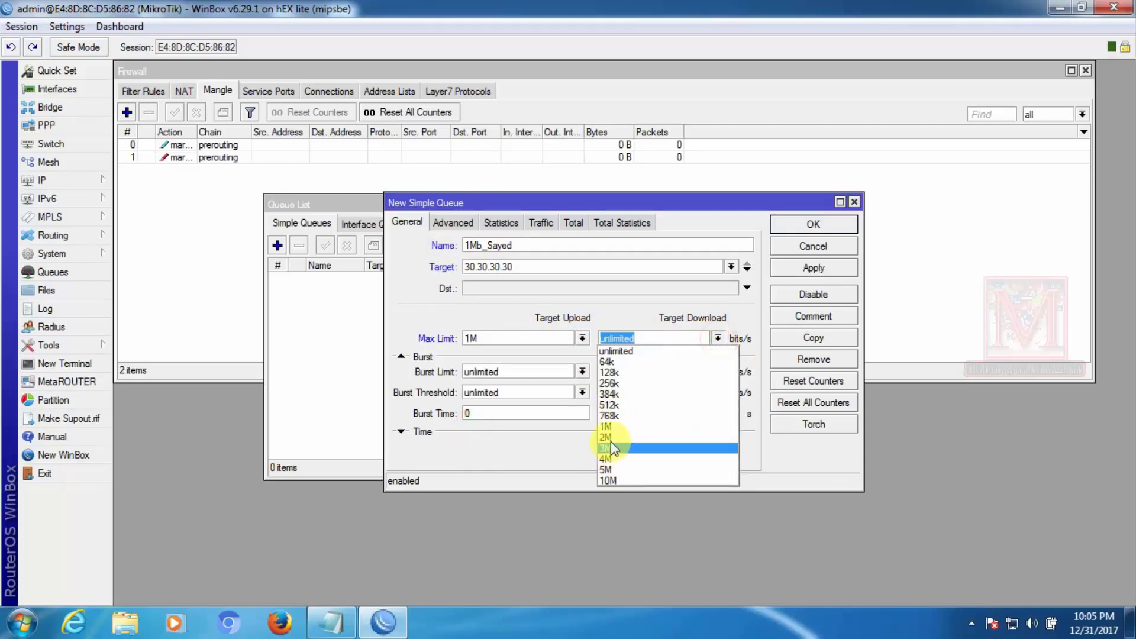
pyautogui.click(612, 426)
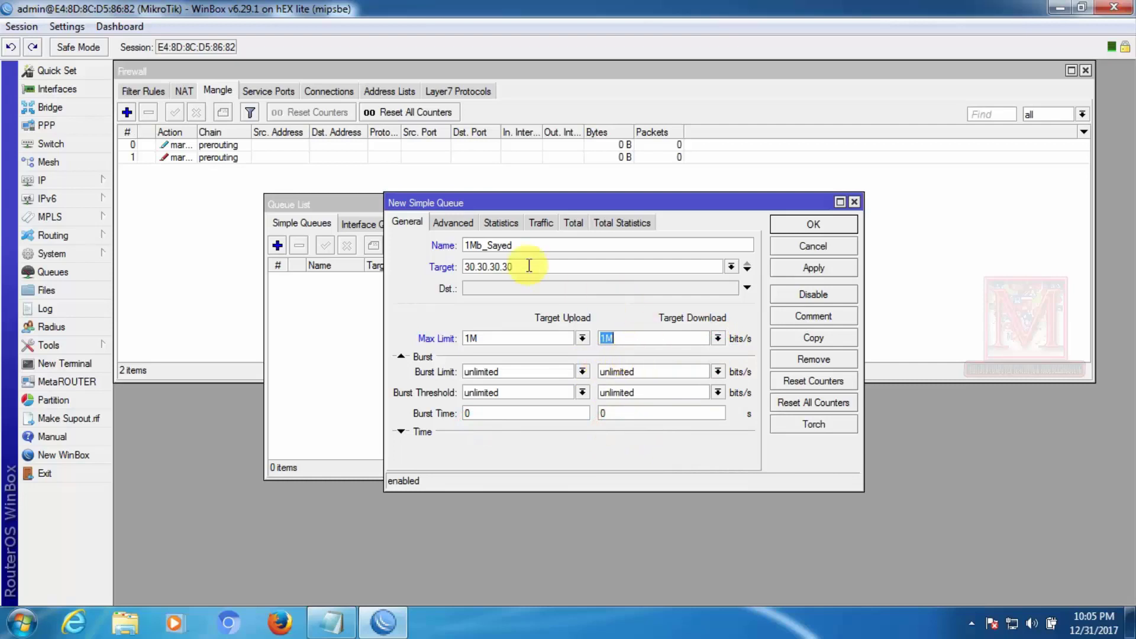
# Assign the YT_packet packet mark to the 1 Mb customer queue
pyautogui.click(448, 224)
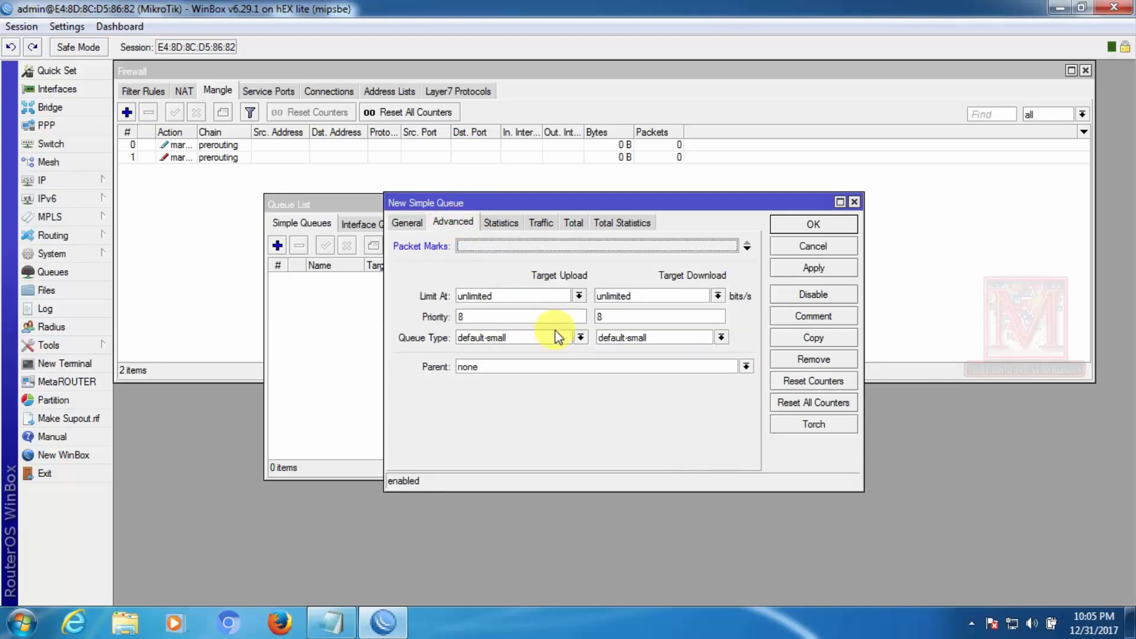
pyautogui.click(747, 246)
pyautogui.click(732, 246)
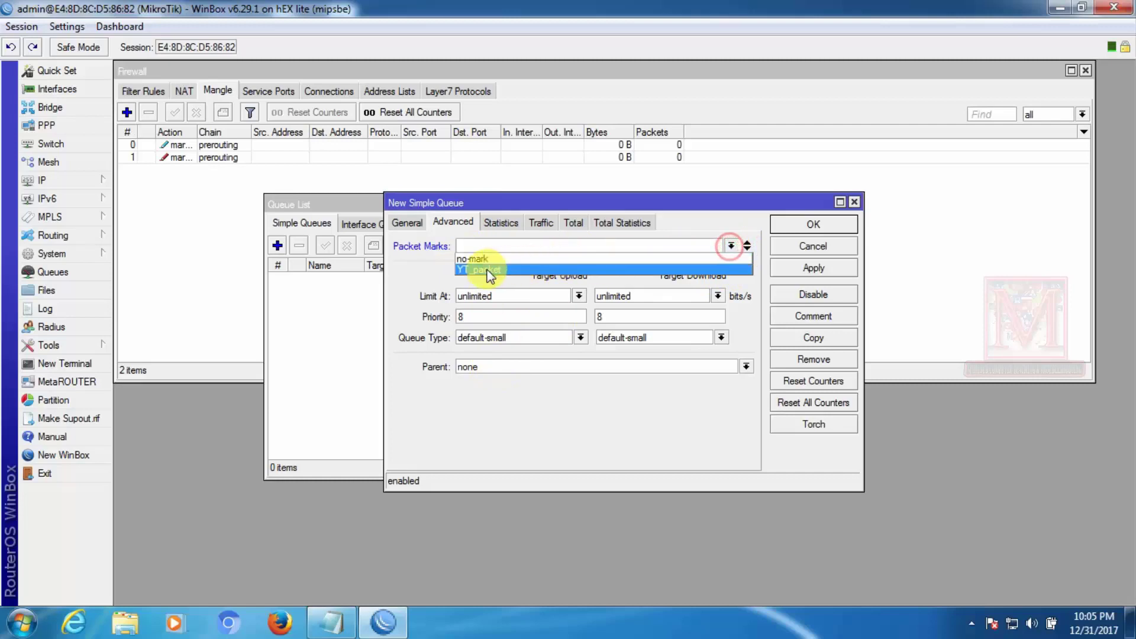
pyautogui.click(487, 270)
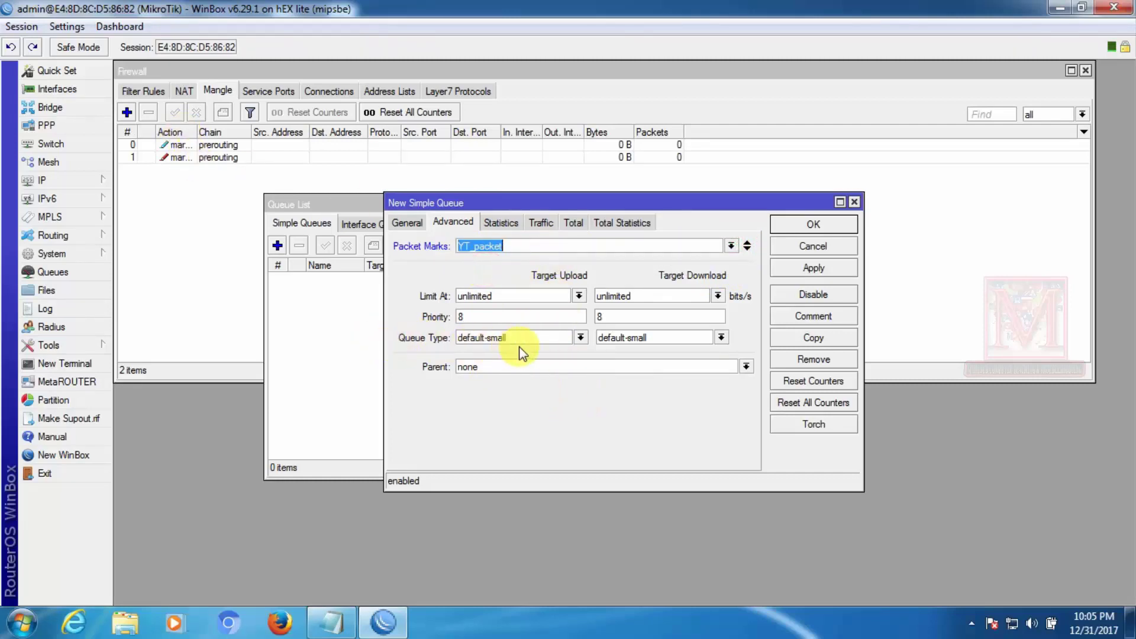
# Set the upload and download queue types to 3Mb-Youtube and save the queue
pyautogui.click(581, 337)
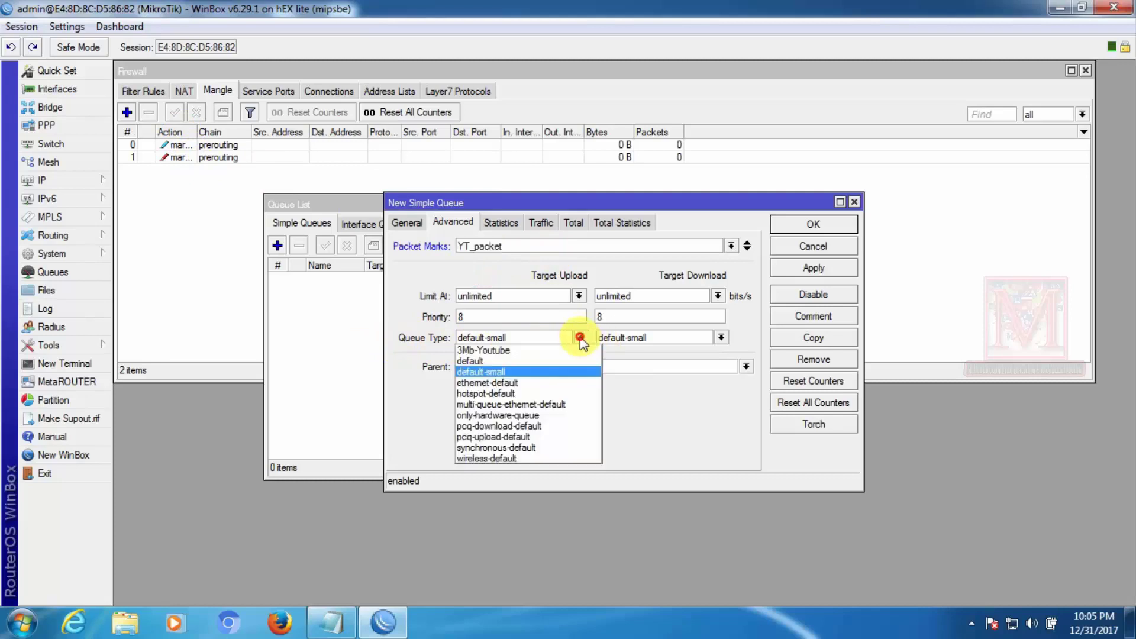
pyautogui.click(474, 351)
pyautogui.click(721, 337)
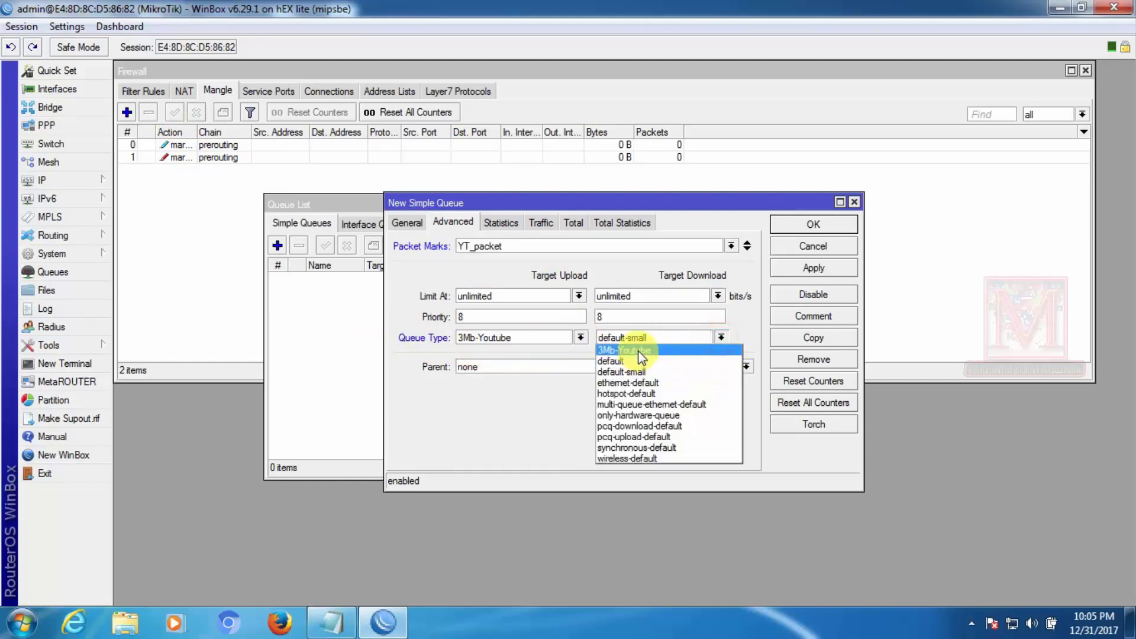
pyautogui.click(640, 351)
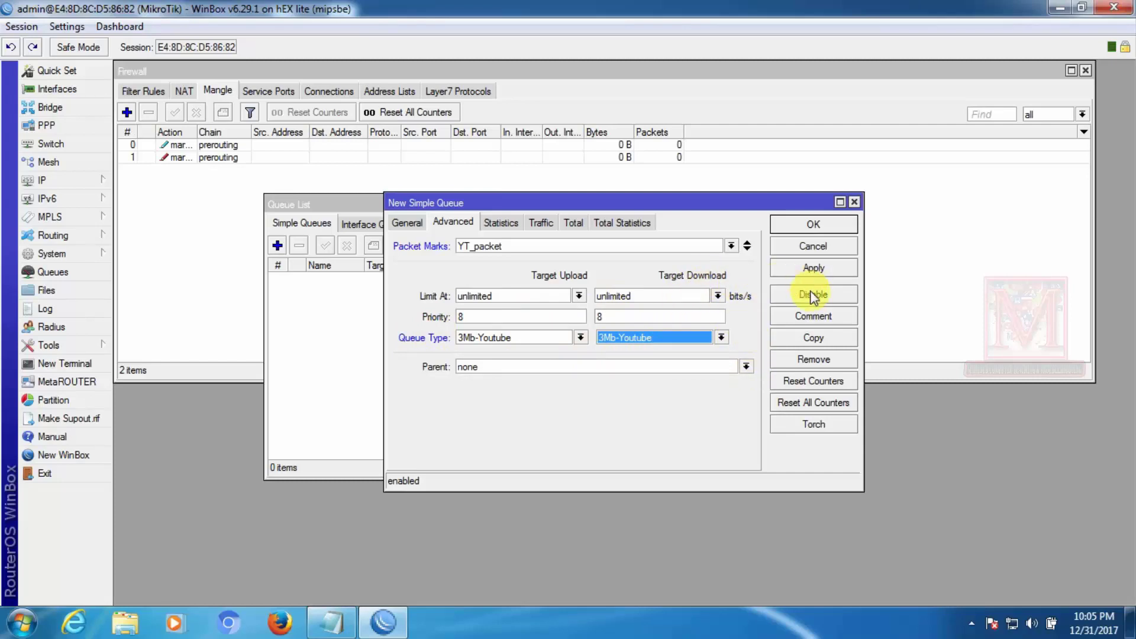
pyautogui.click(803, 268)
pyautogui.click(810, 228)
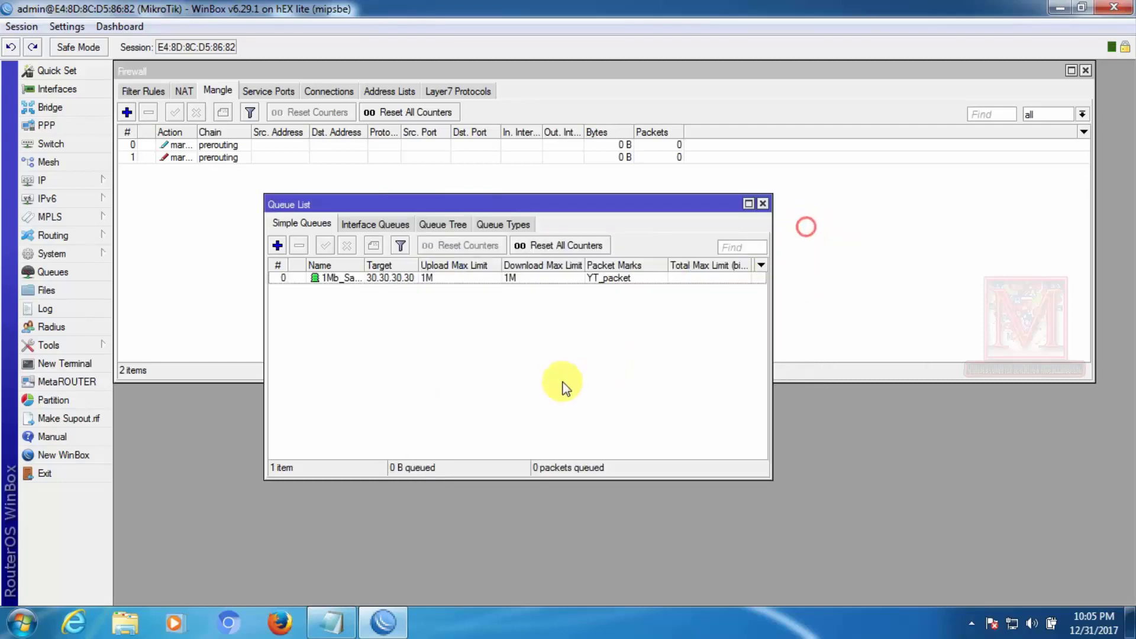
# Widen the Queue List window and start a new simple queue named Youtube
pyautogui.click(629, 277)
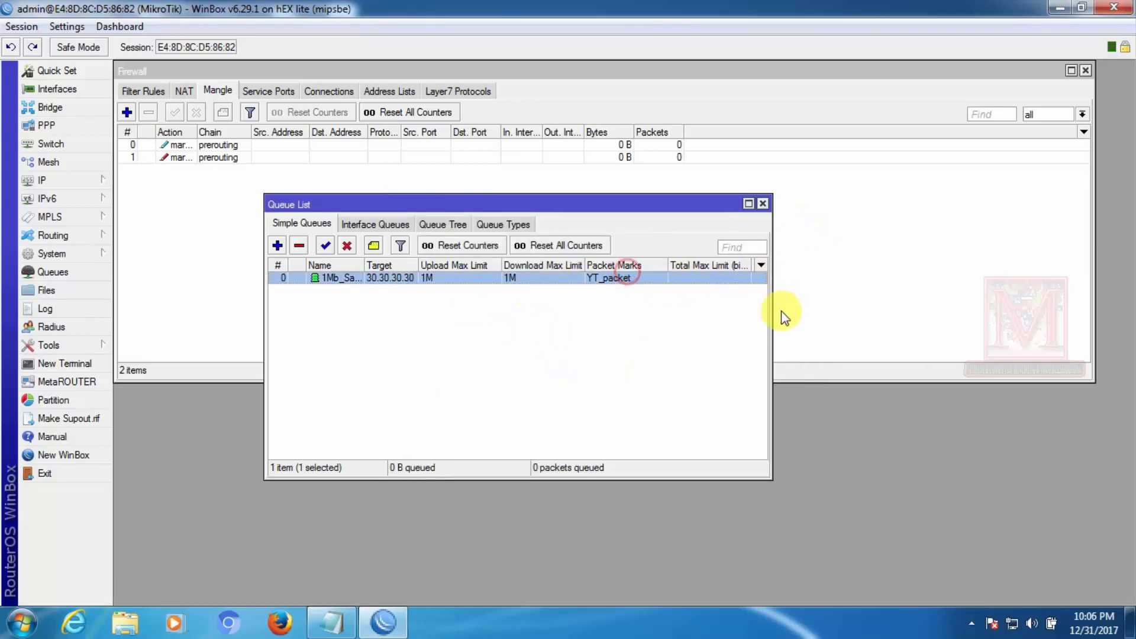
pyautogui.moveTo(771, 310); pyautogui.dragTo(980, 305)
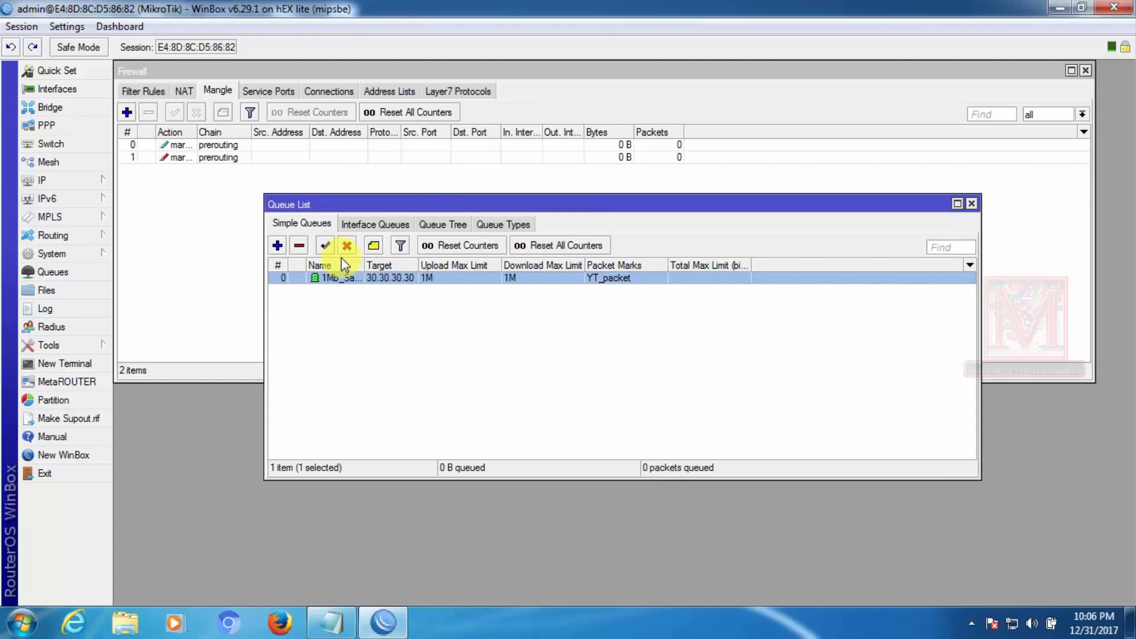
pyautogui.click(277, 245)
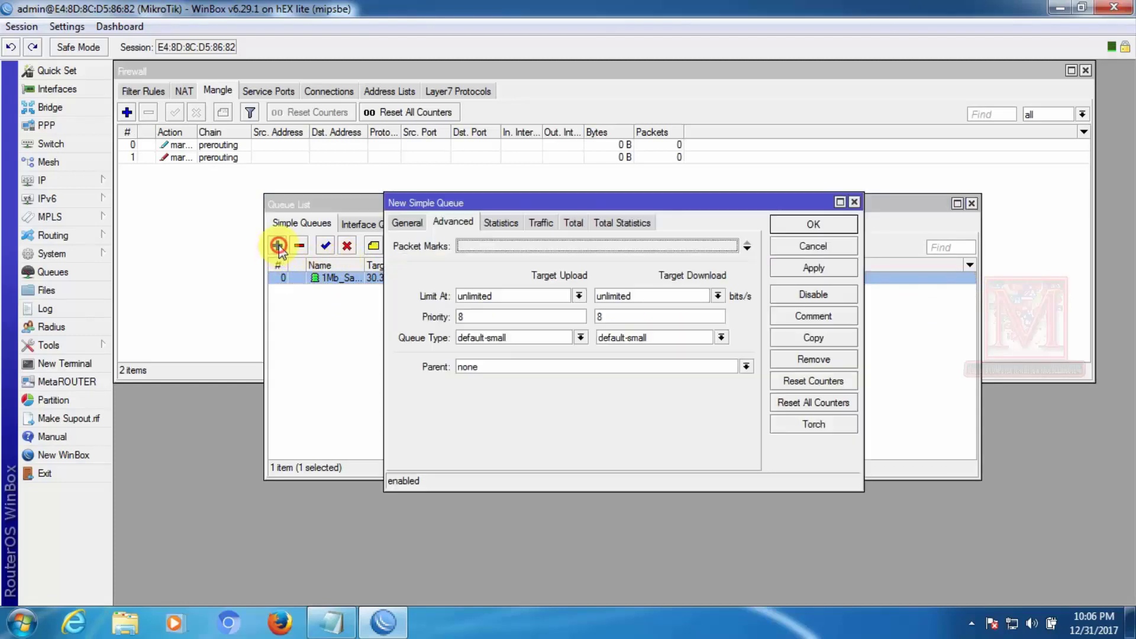
pyautogui.click(406, 222)
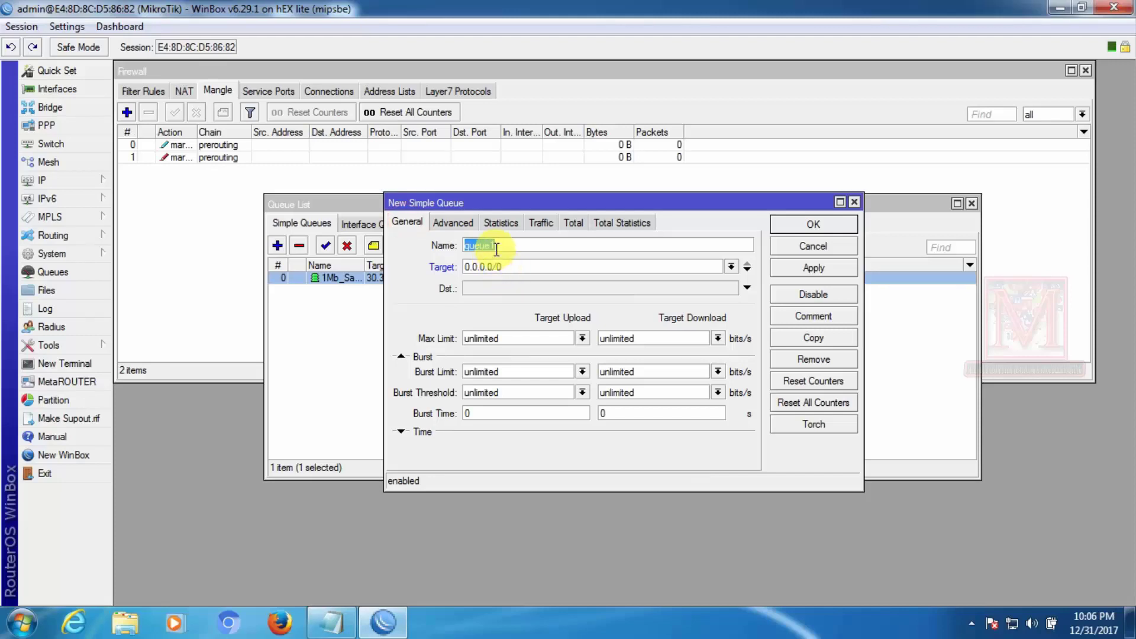
pyautogui.write('Youtube')
pyautogui.click(512, 265)
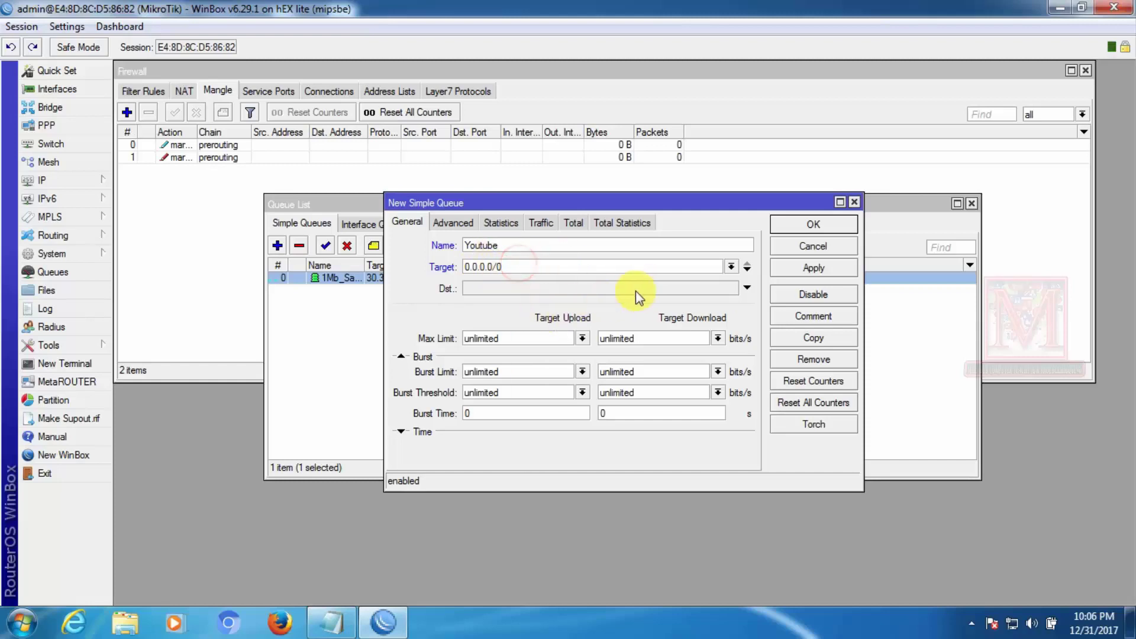
# Set the Youtube queue's max limit to 100M for both upload and download
pyautogui.doubleClick(554, 338)
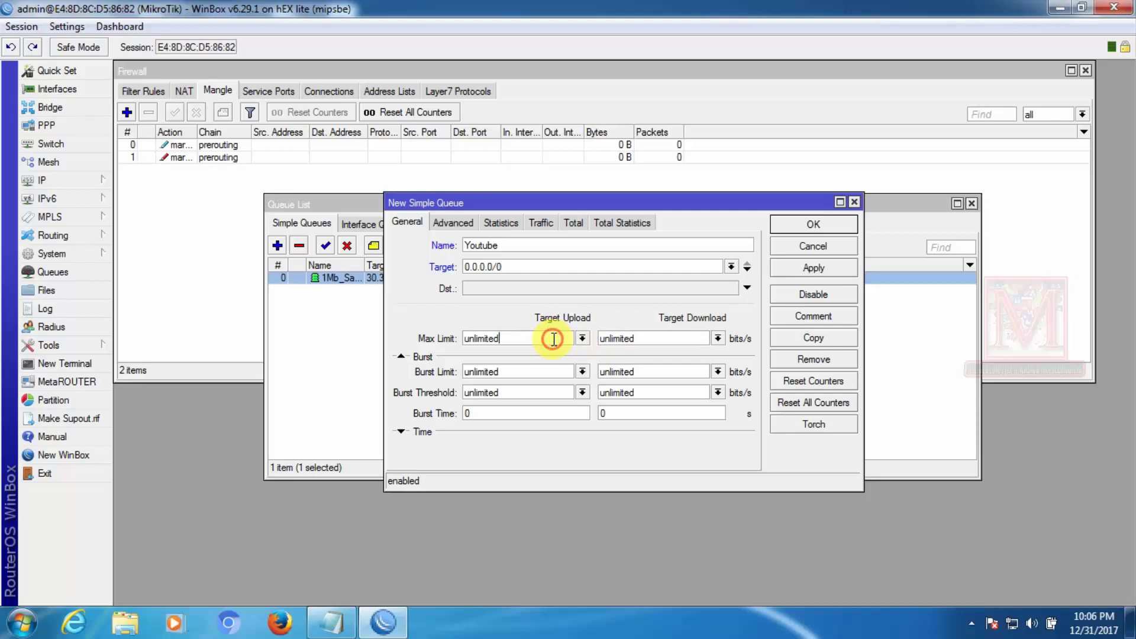
pyautogui.write('100M')
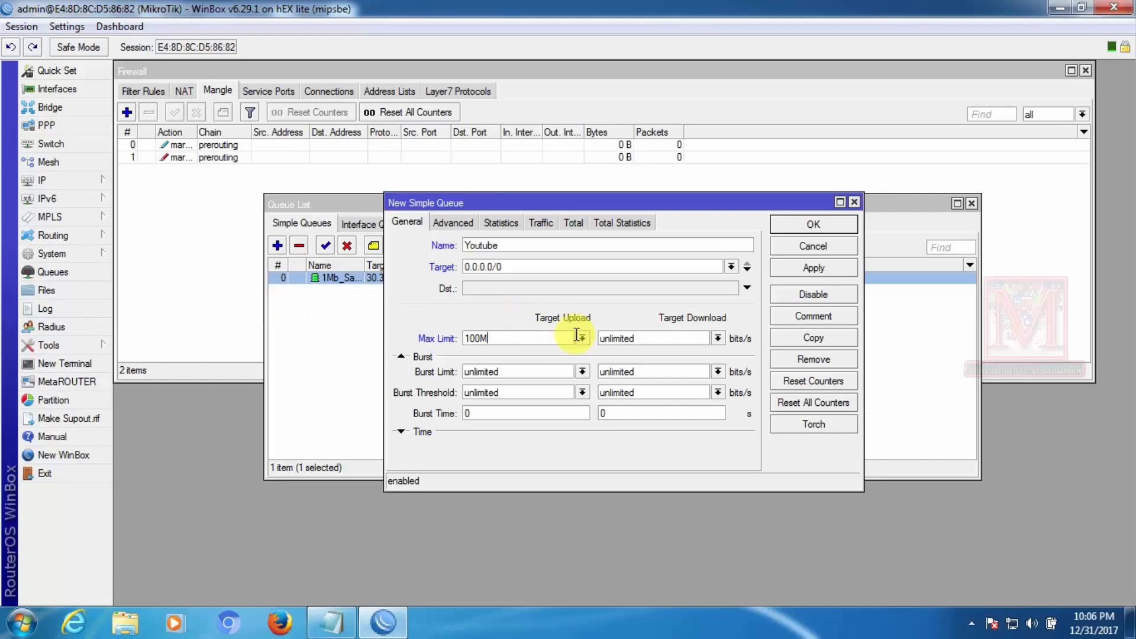
pyautogui.doubleClick(619, 338)
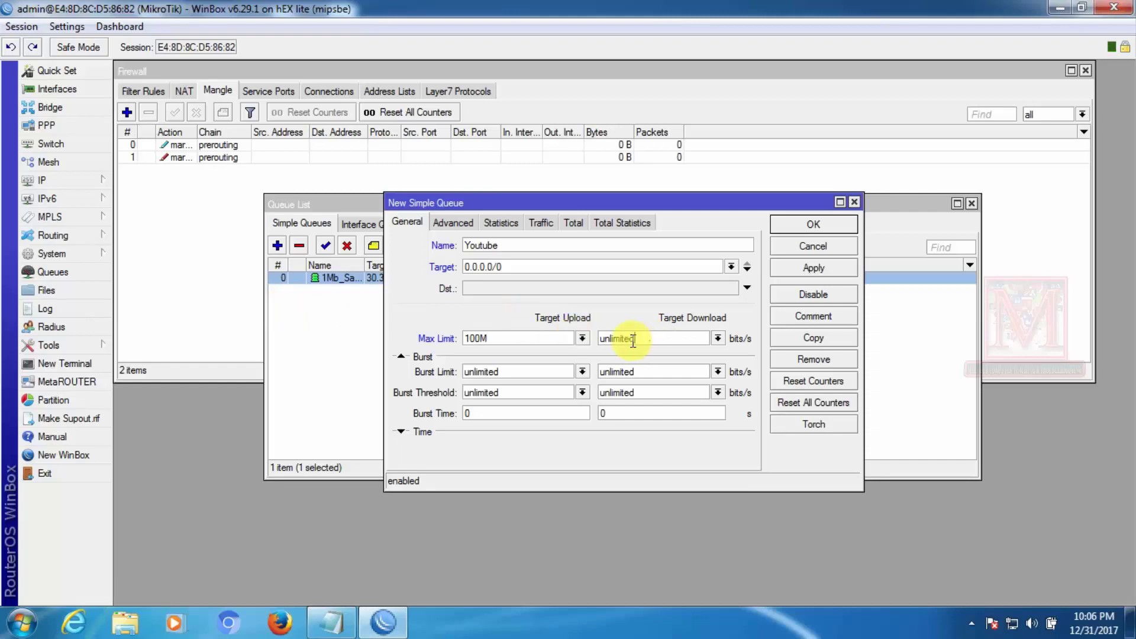
pyautogui.write('100M')
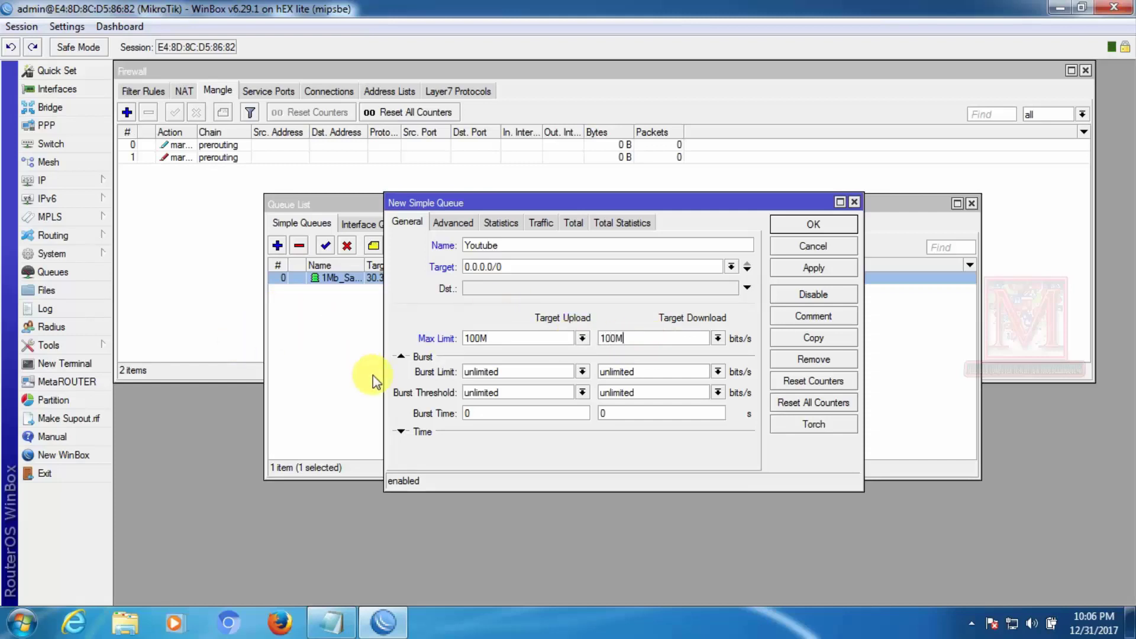
# Assign the YT_packet packet mark to the Youtube queue and save it
pyautogui.click(453, 223)
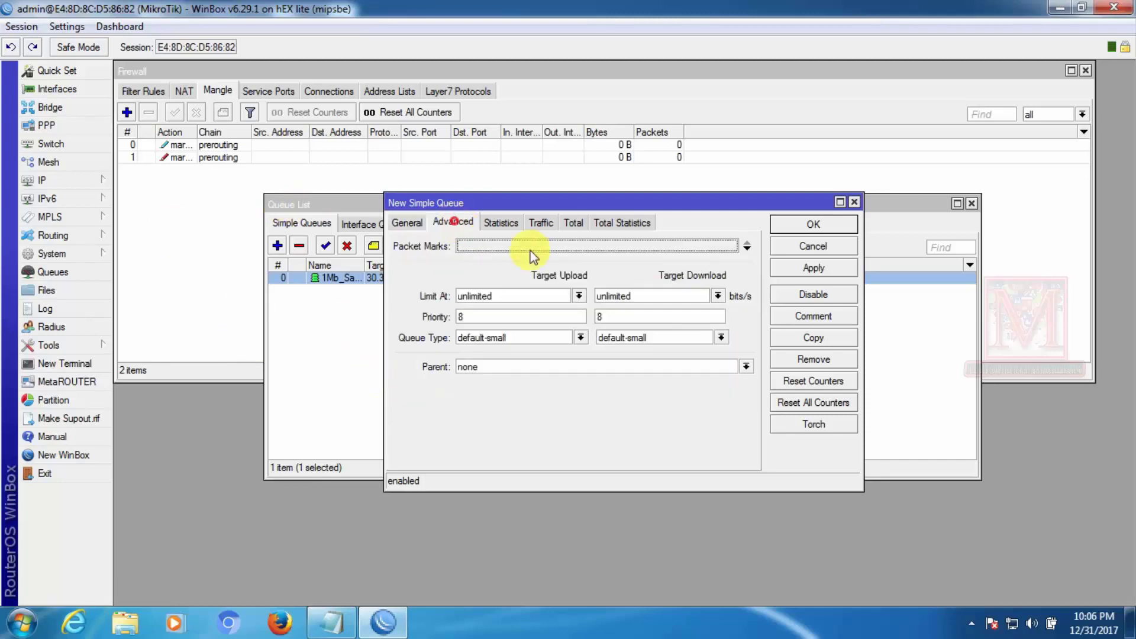
pyautogui.click(747, 246)
pyautogui.click(729, 246)
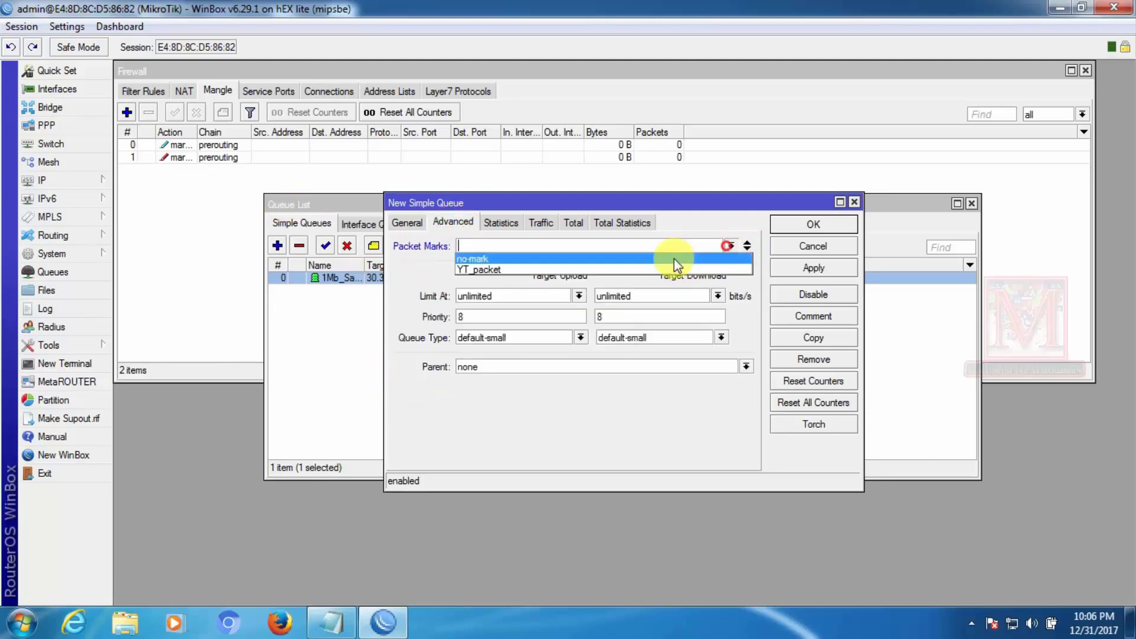
pyautogui.click(496, 269)
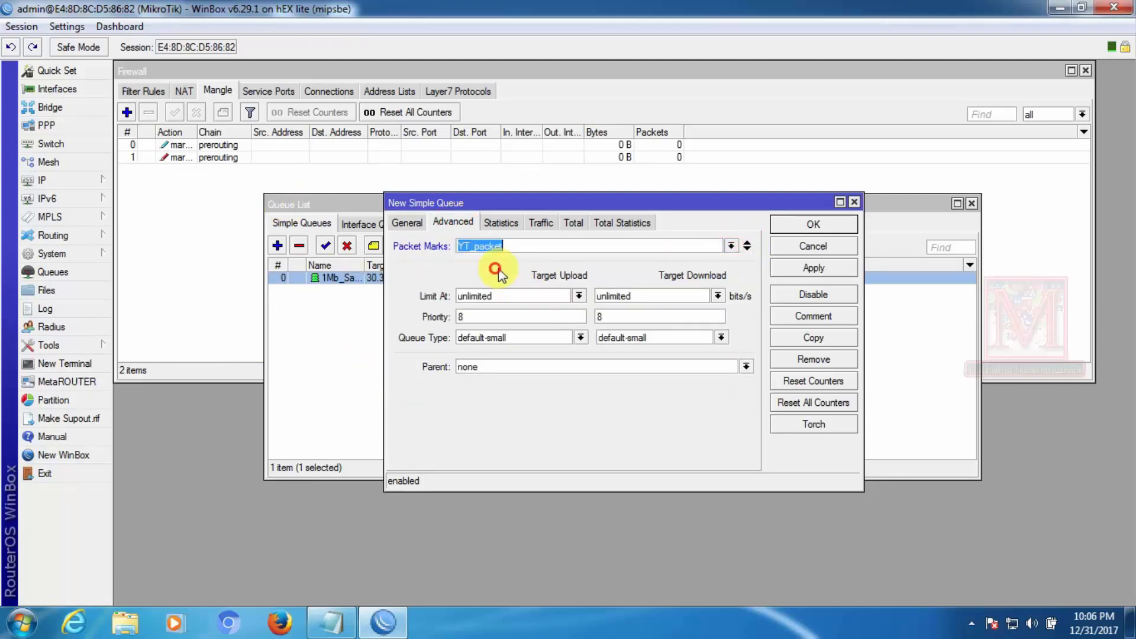
pyautogui.click(815, 271)
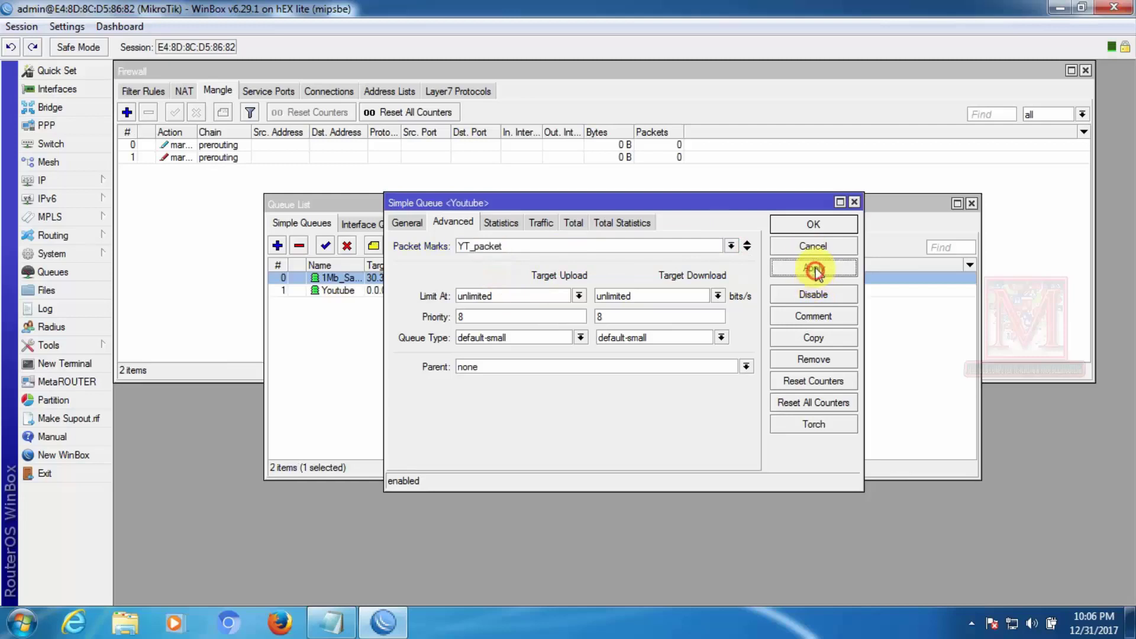
pyautogui.click(806, 223)
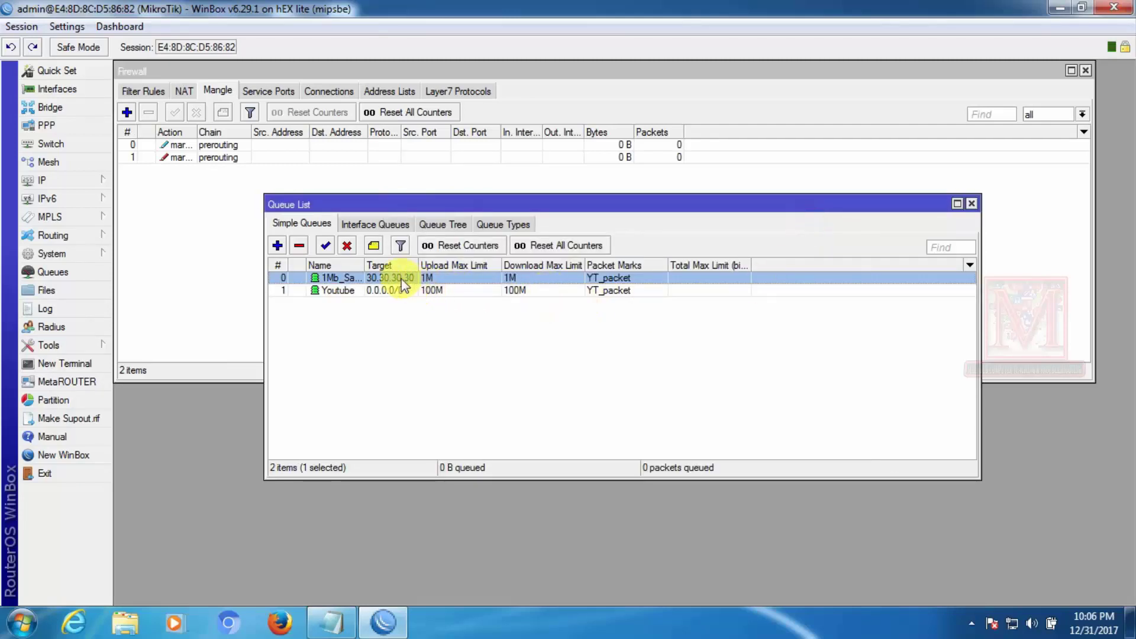
# Move the Youtube queue above the 1 Mb customer queue and restore the original order
pyautogui.click(431, 291)
pyautogui.moveTo(431, 296); pyautogui.dragTo(445, 275)
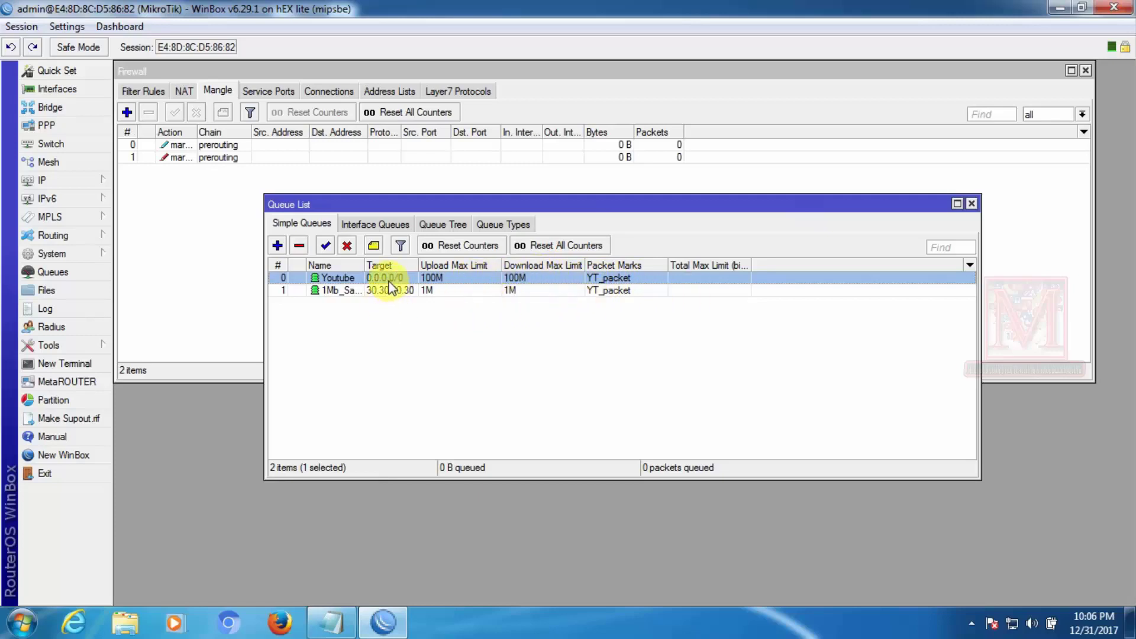
pyautogui.moveTo(385, 294); pyautogui.dragTo(383, 281)
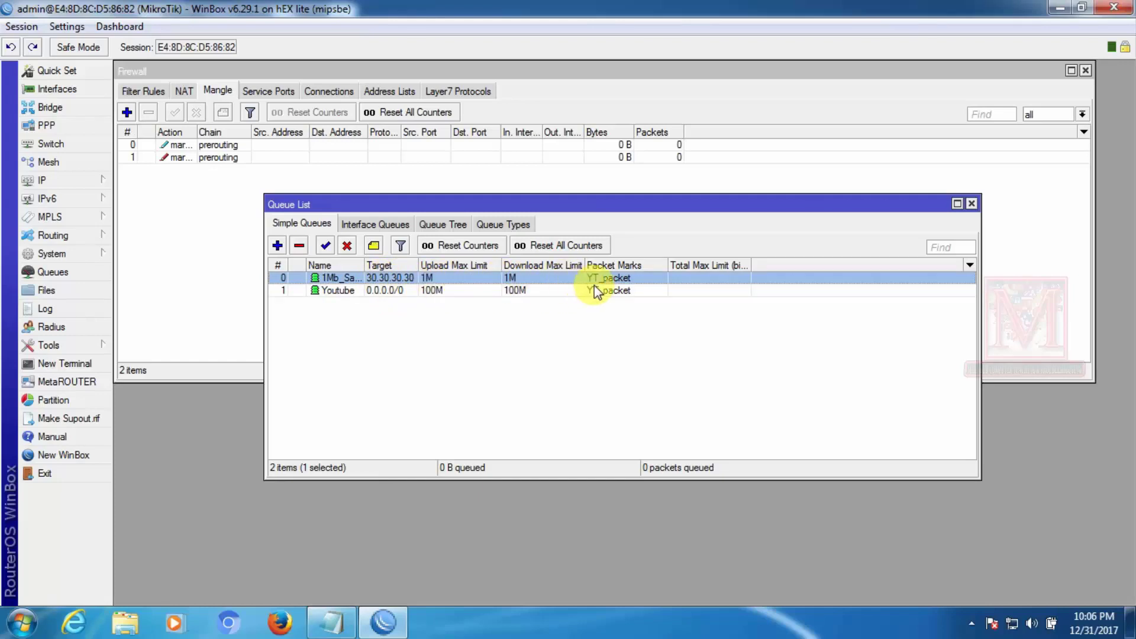
# Review the 1 Mb customer queue's advanced settings, dismiss the dialog and shift the Queue List window slightly down
pyautogui.doubleClick(521, 278)
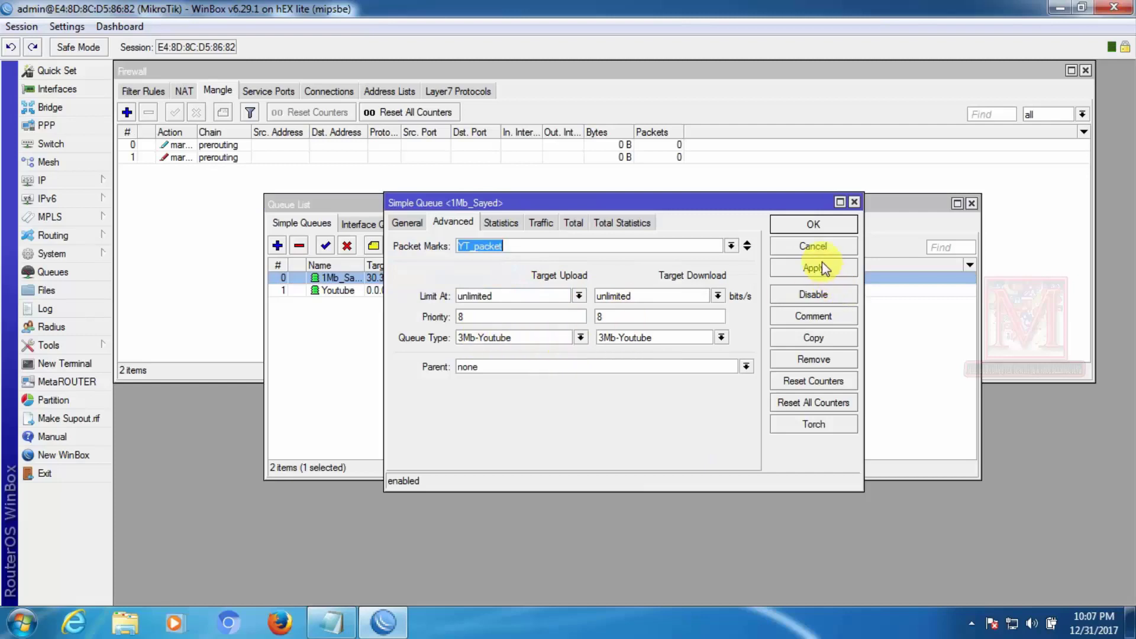
pyautogui.click(812, 247)
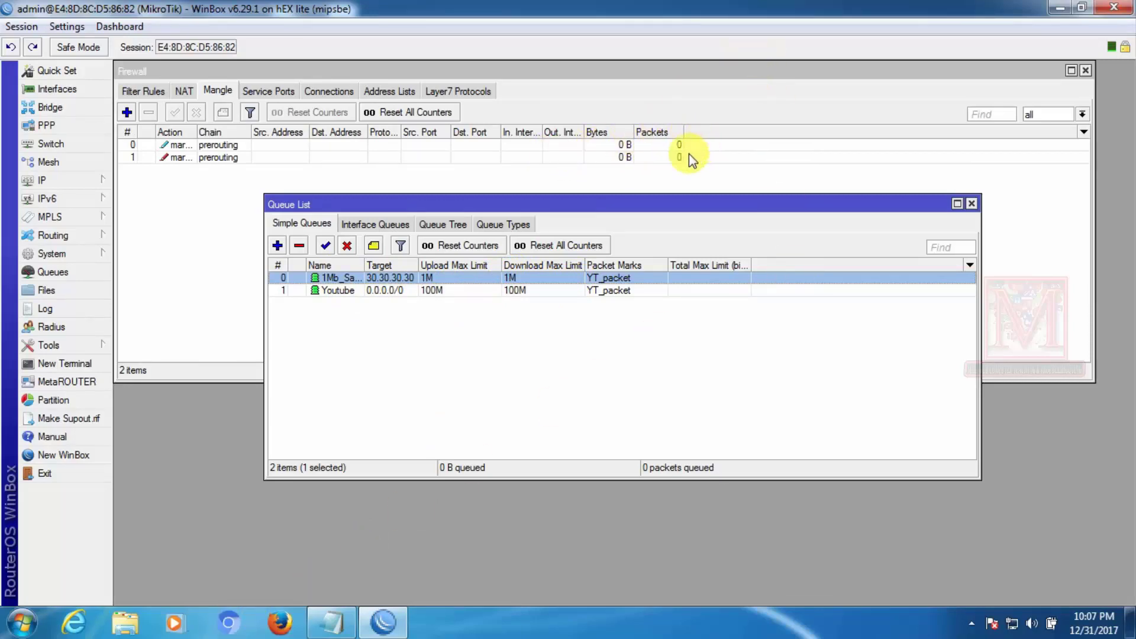
pyautogui.moveTo(565, 203); pyautogui.dragTo(552, 226)
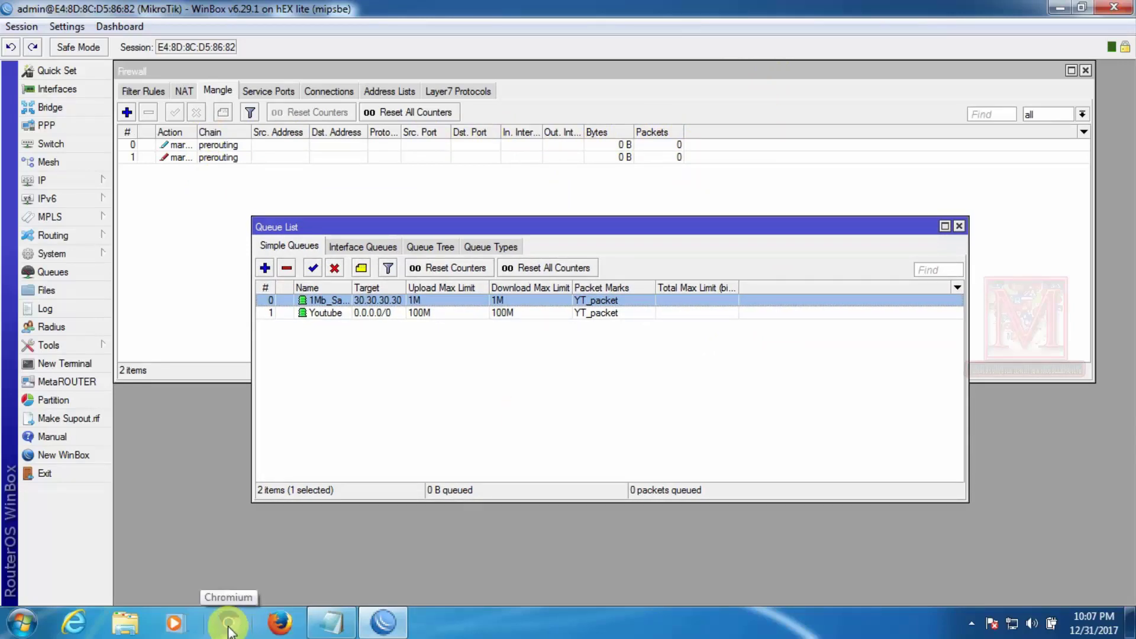
# Switch to Firefox, load youtube.com and restore the browser to a smaller window below the mangle packet counters
pyautogui.click(278, 625)
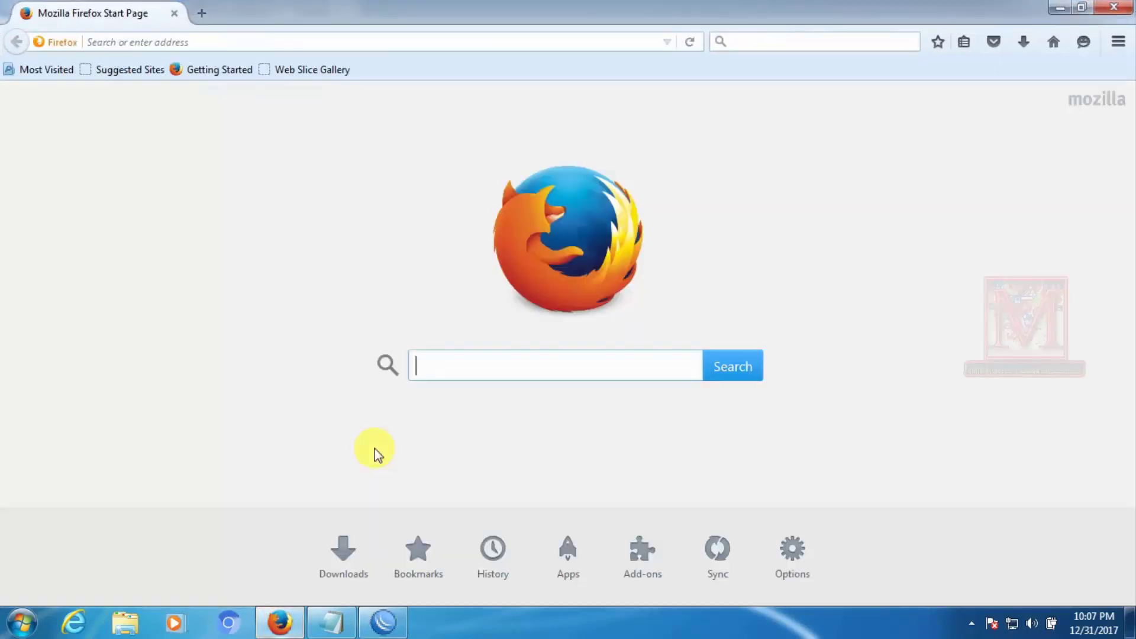
pyautogui.click(651, 340)
pyautogui.write('youtube.com/')
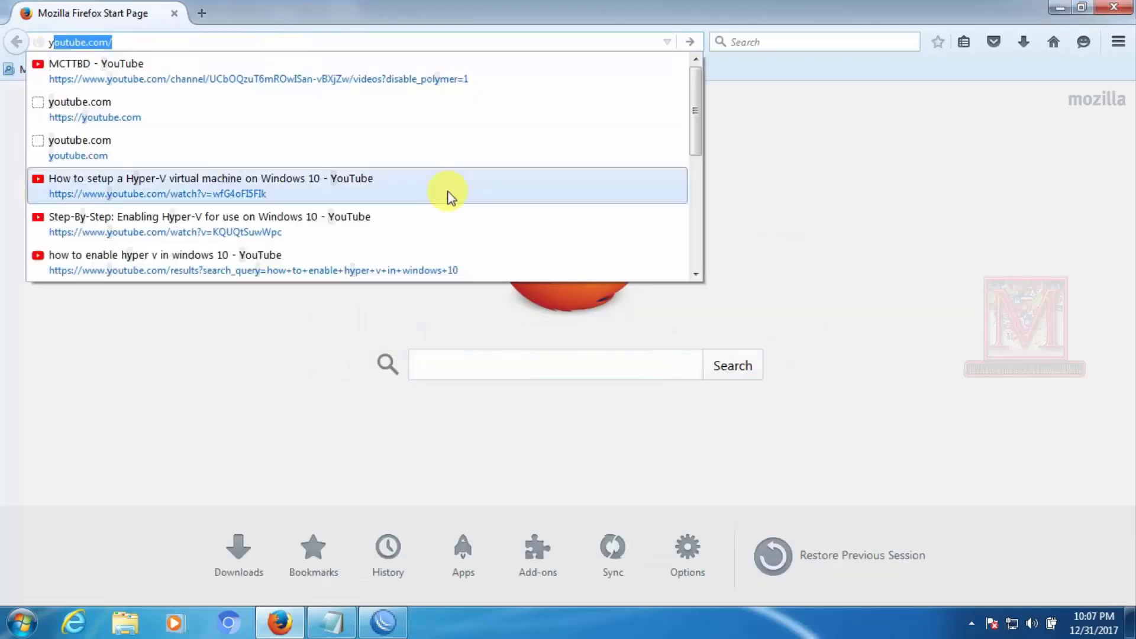
pyautogui.press('Return')
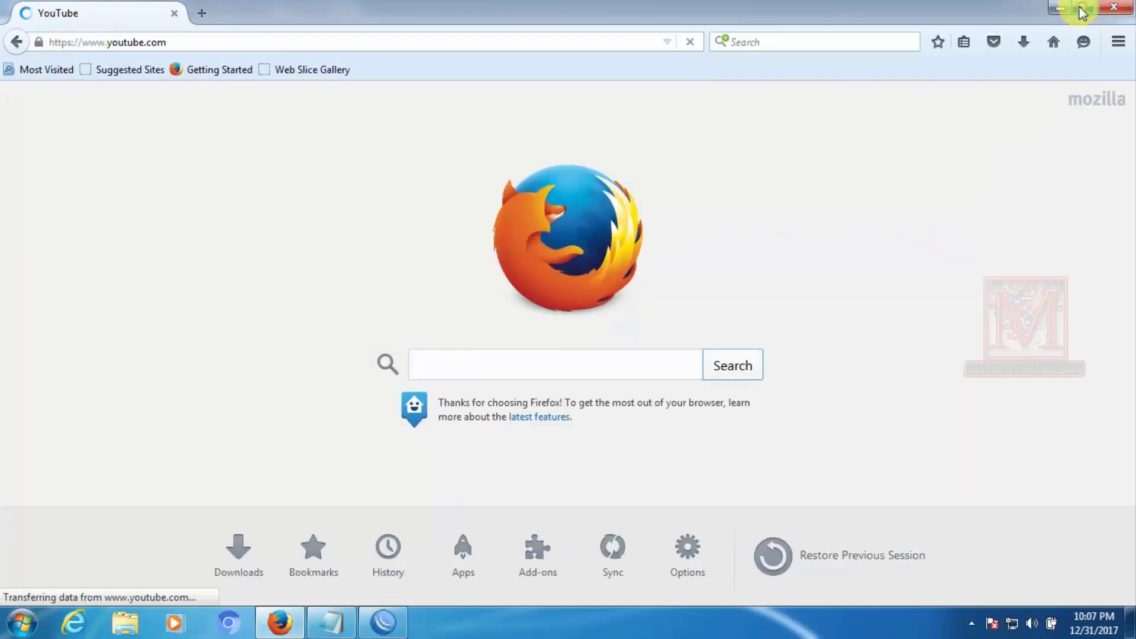
pyautogui.click(1082, 7)
pyautogui.moveTo(594, 23); pyautogui.dragTo(759, 231)
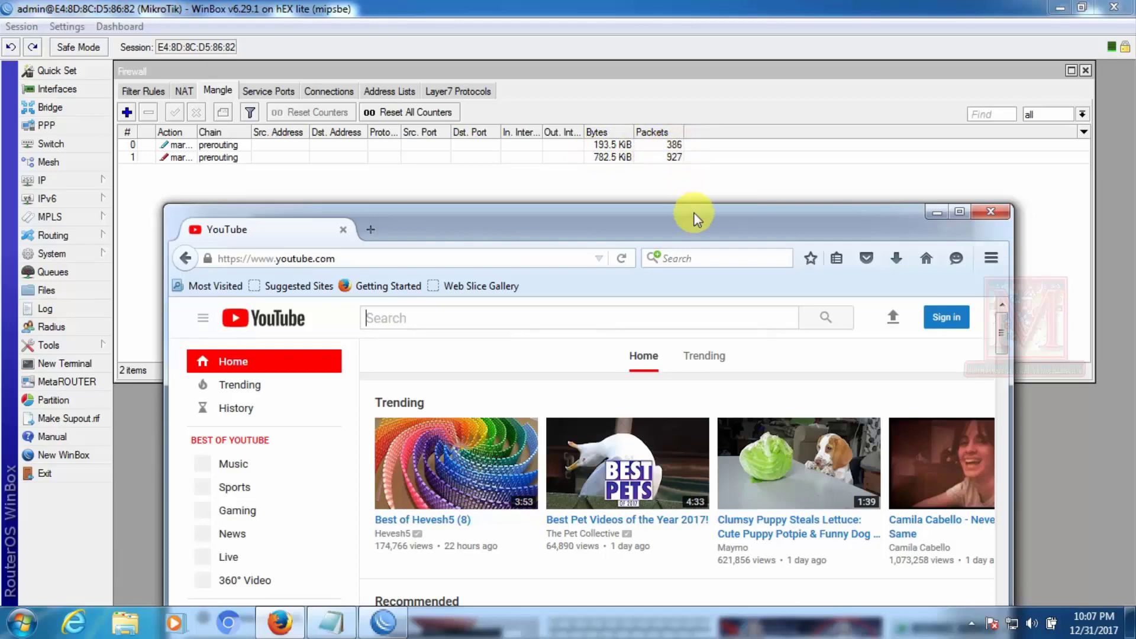
# Narrow the Queue List window to end at the Packet Marks column and place it beside the mangle counters
pyautogui.moveTo(695, 219); pyautogui.dragTo(564, 165)
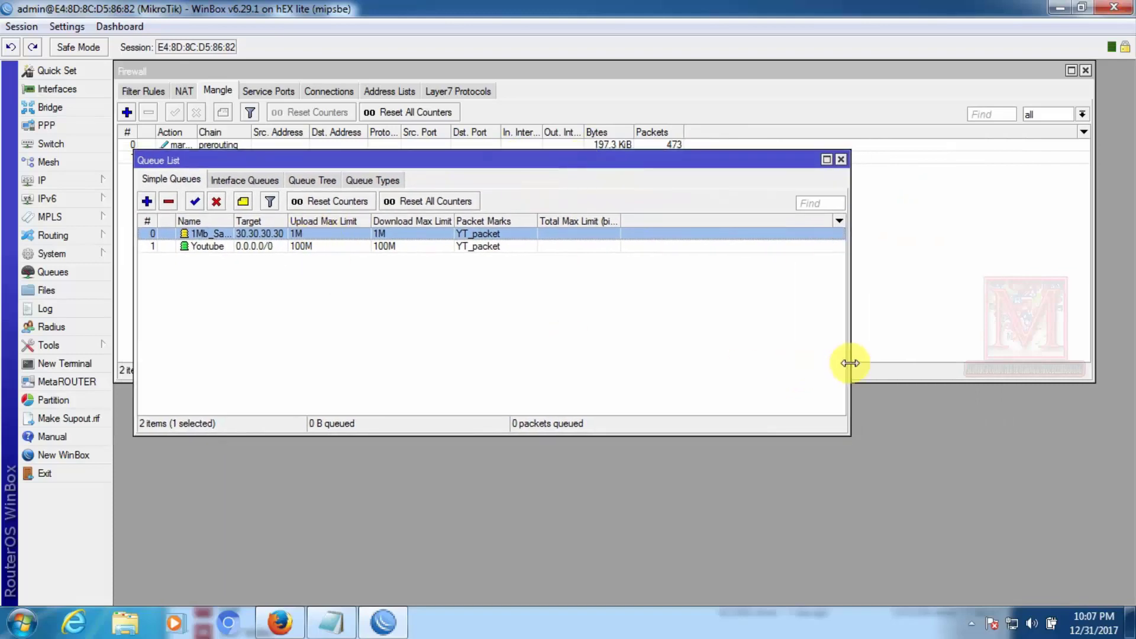
pyautogui.moveTo(850, 359); pyautogui.dragTo(545, 340)
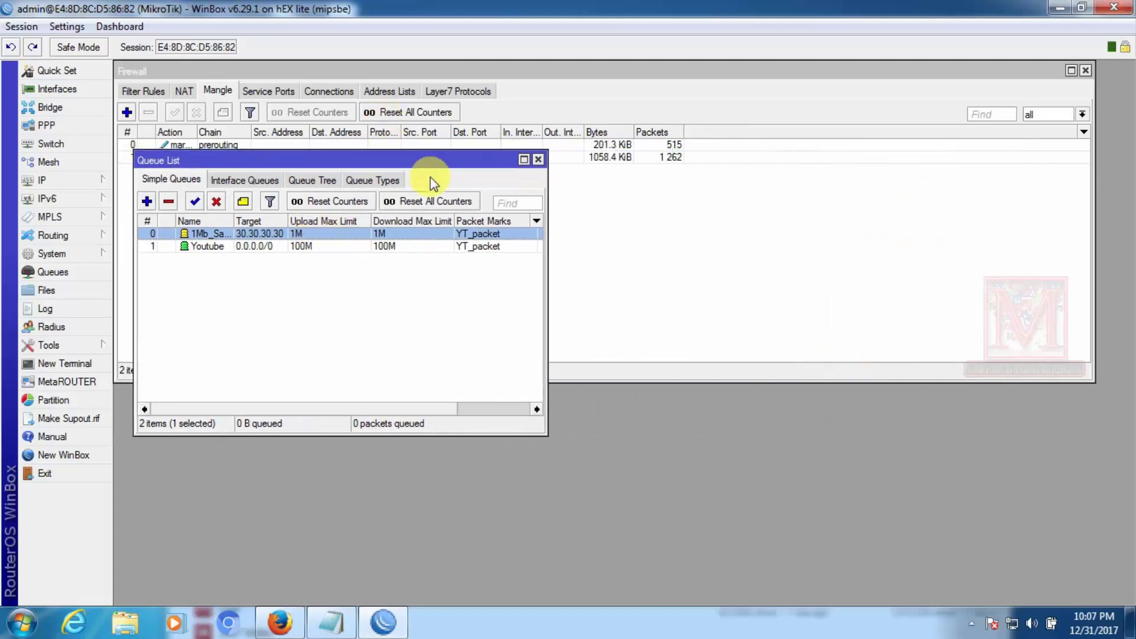
pyautogui.moveTo(430, 181); pyautogui.dragTo(399, 91)
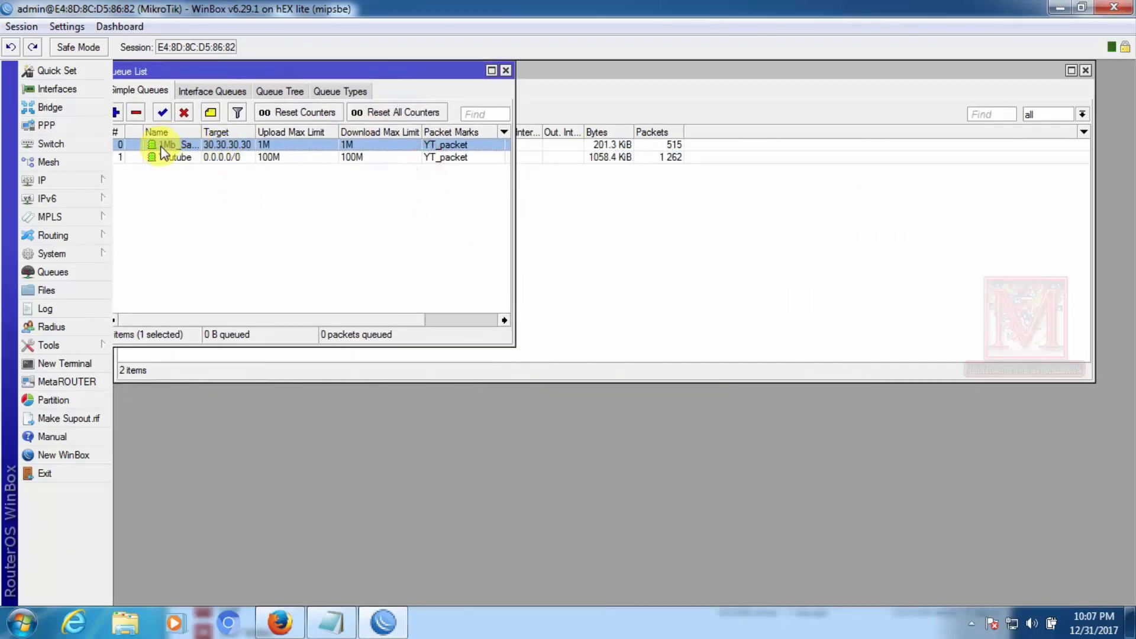
# Bring Firefox back to the front and position its window below the queue rows and mangle counters
pyautogui.click(303, 626)
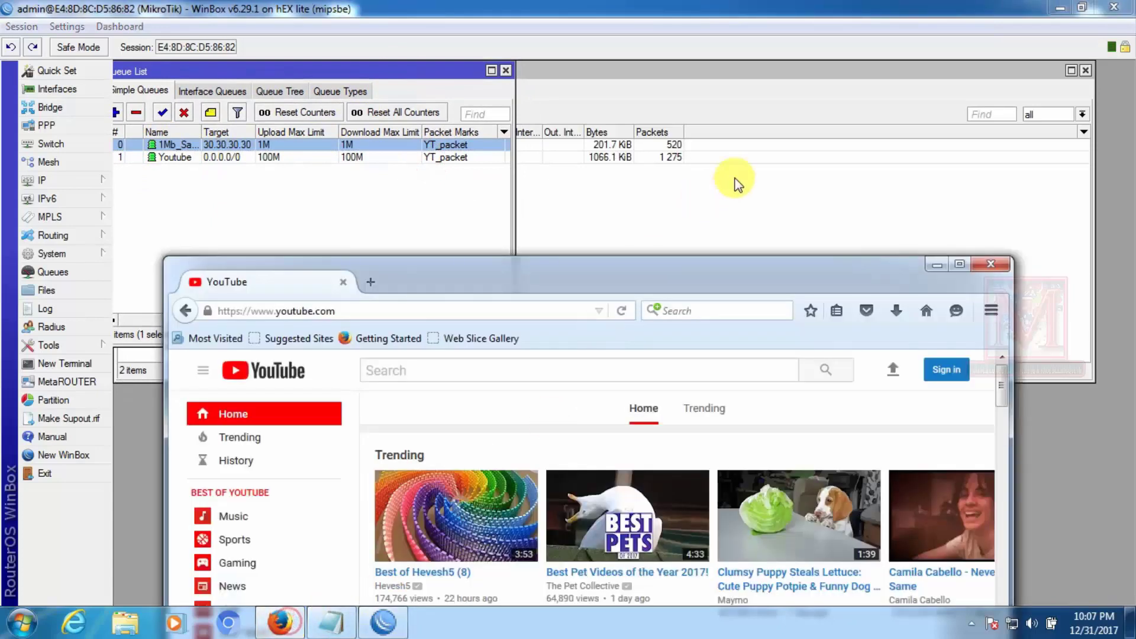
pyautogui.moveTo(639, 282); pyautogui.dragTo(701, 192)
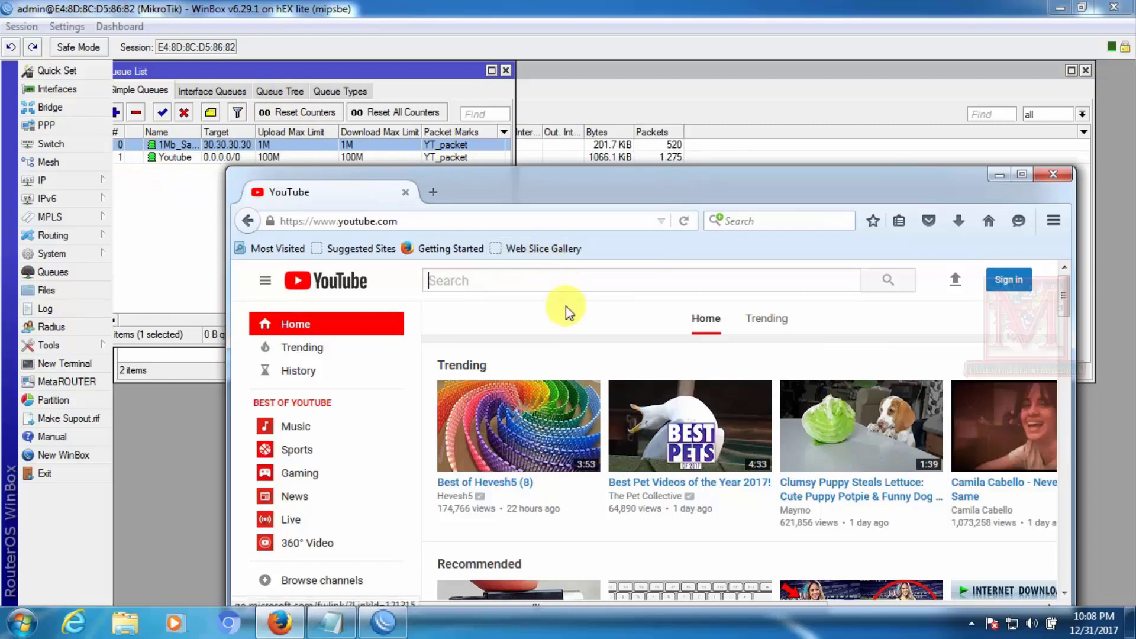
pyautogui.click(508, 289)
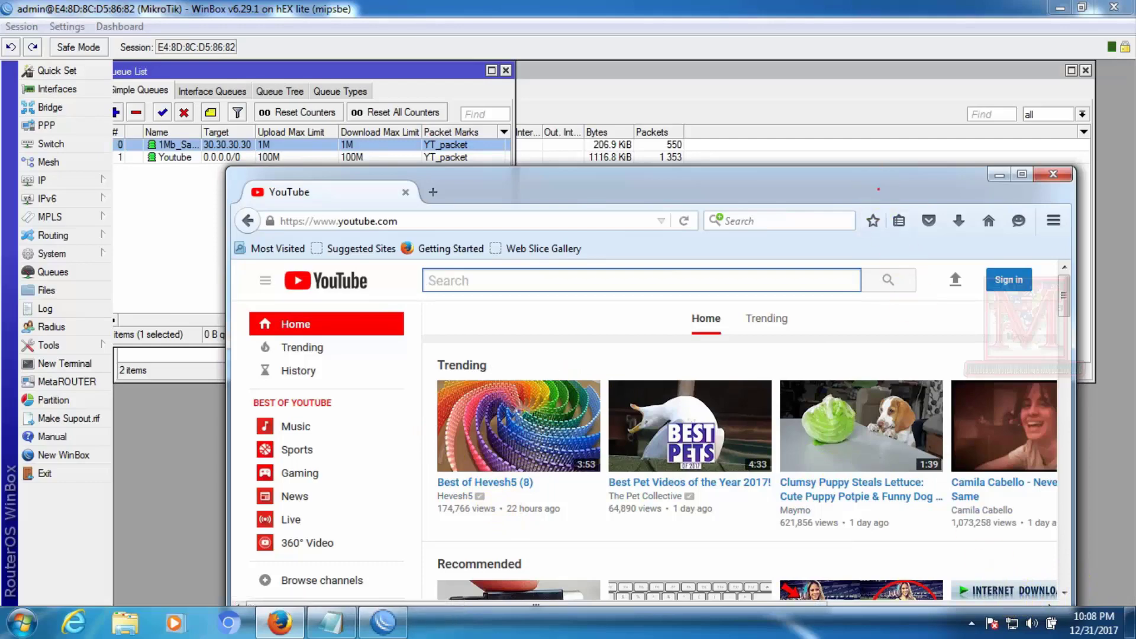
pyautogui.moveTo(877, 188); pyautogui.dragTo(820, 190)
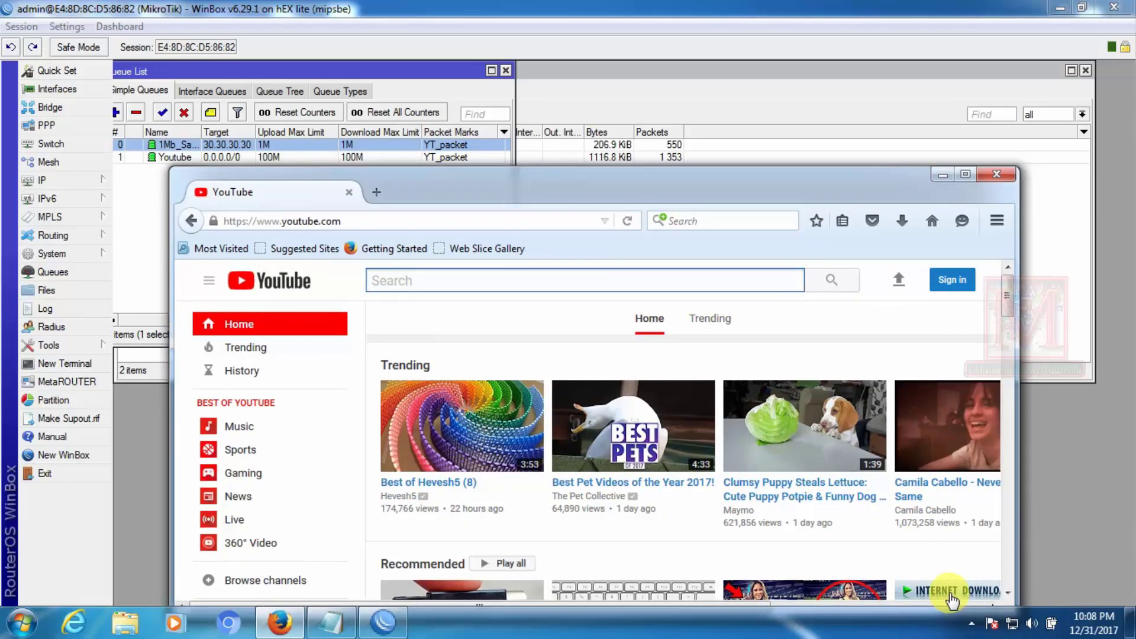
pyautogui.moveTo(894, 188); pyautogui.dragTo(900, 39)
pyautogui.click(972, 26)
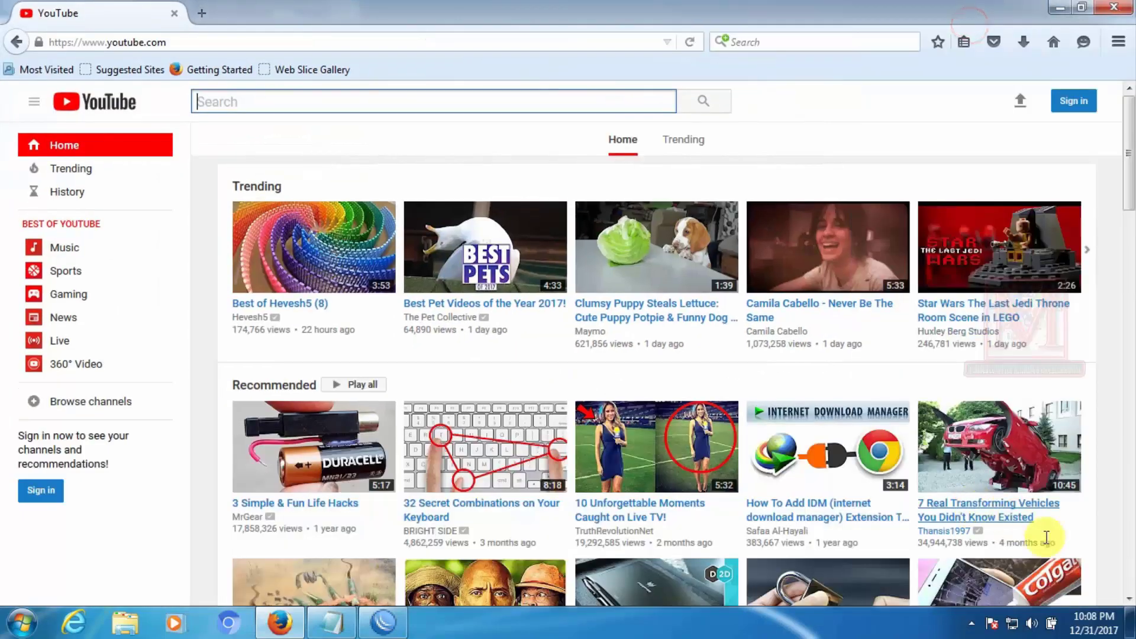
pyautogui.click(1085, 9)
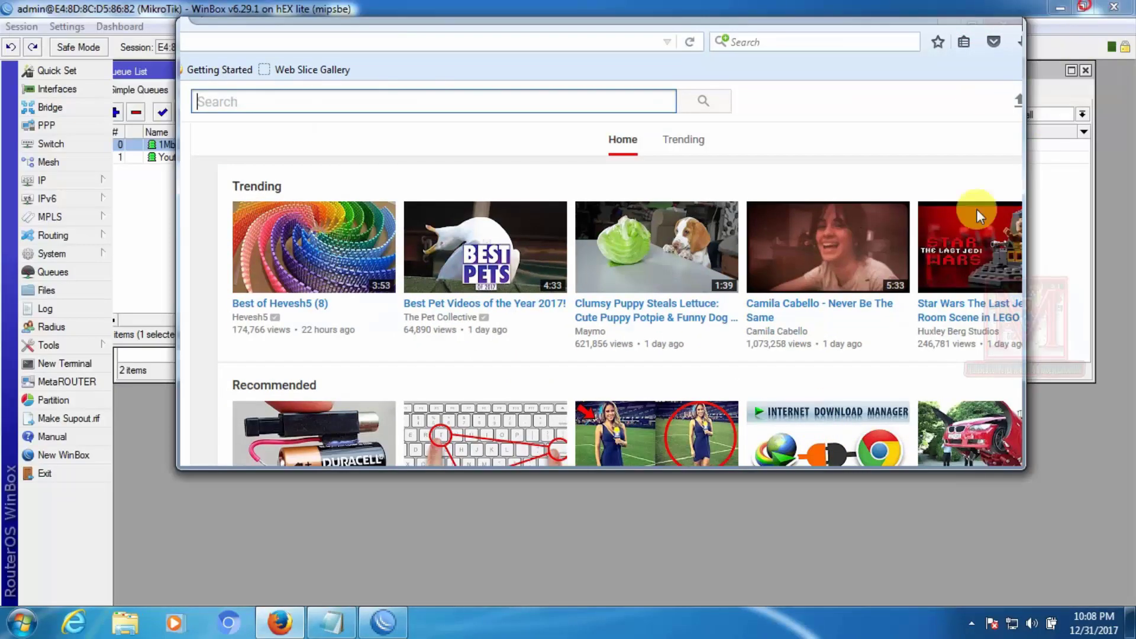
pyautogui.moveTo(644, 34); pyautogui.dragTo(707, 190)
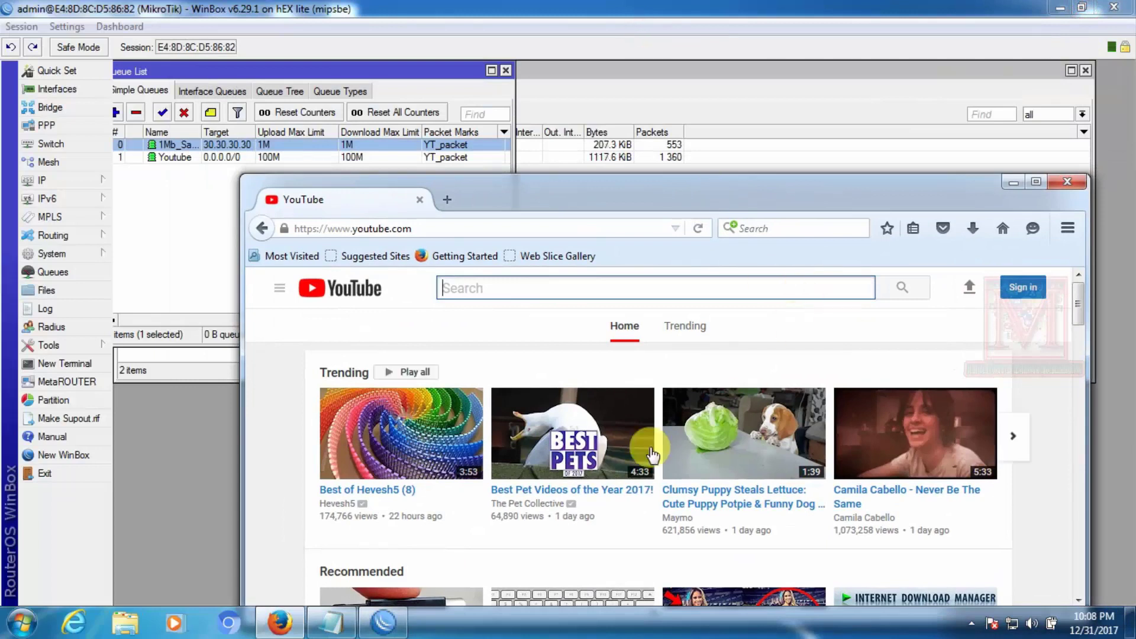
# Play the trending video Best of Hevesh5 (8), mute its player and check the system volume control
pyautogui.click(372, 499)
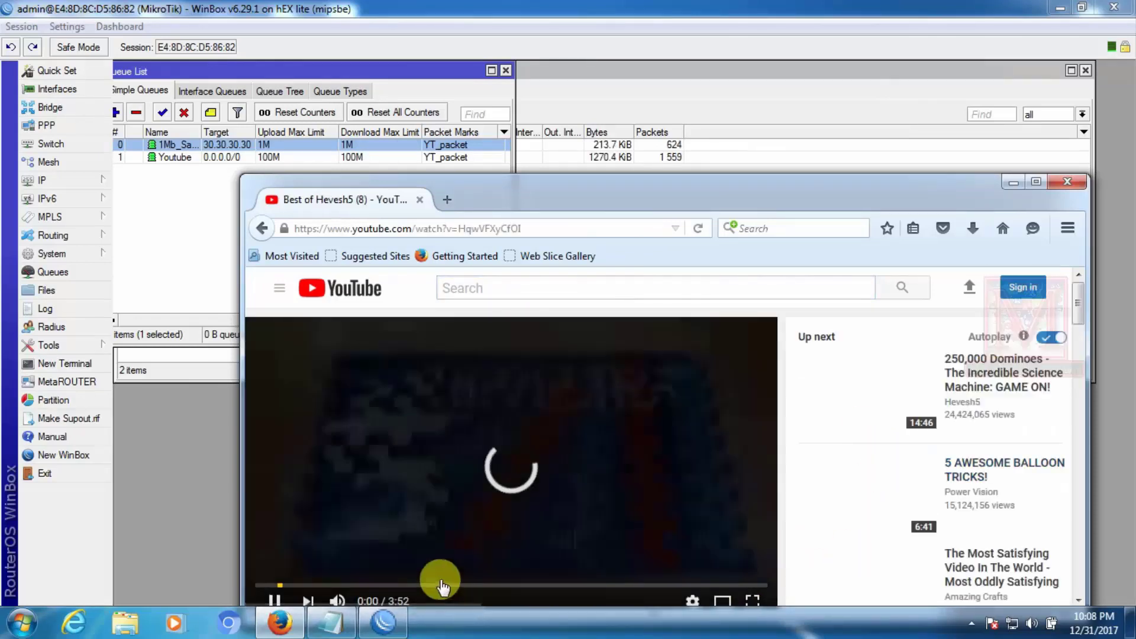
pyautogui.click(336, 601)
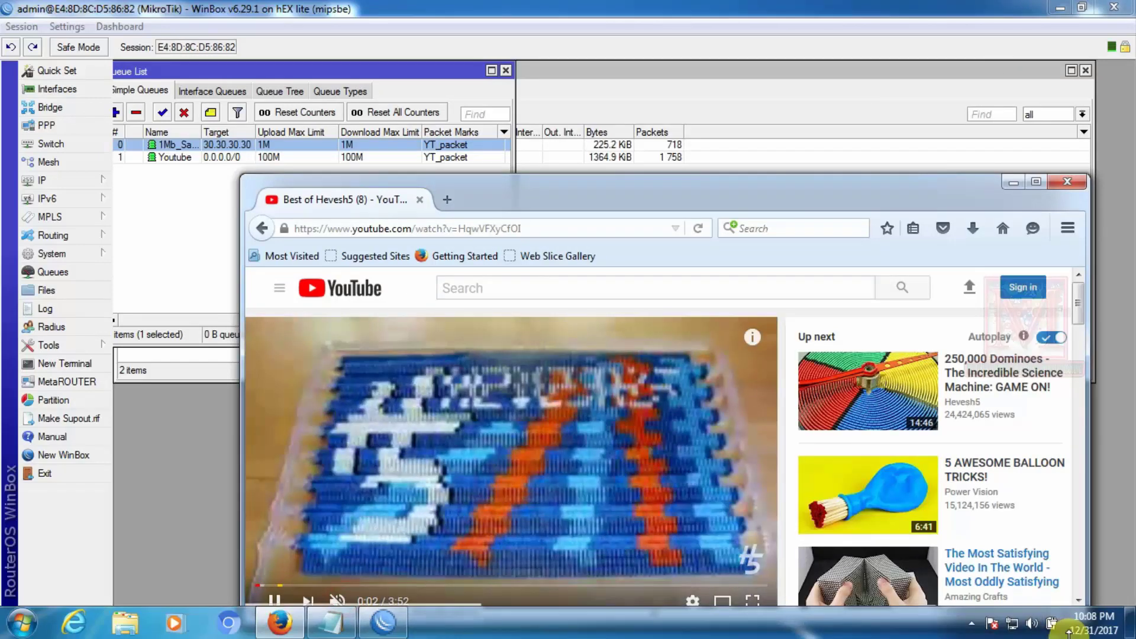
pyautogui.click(1033, 623)
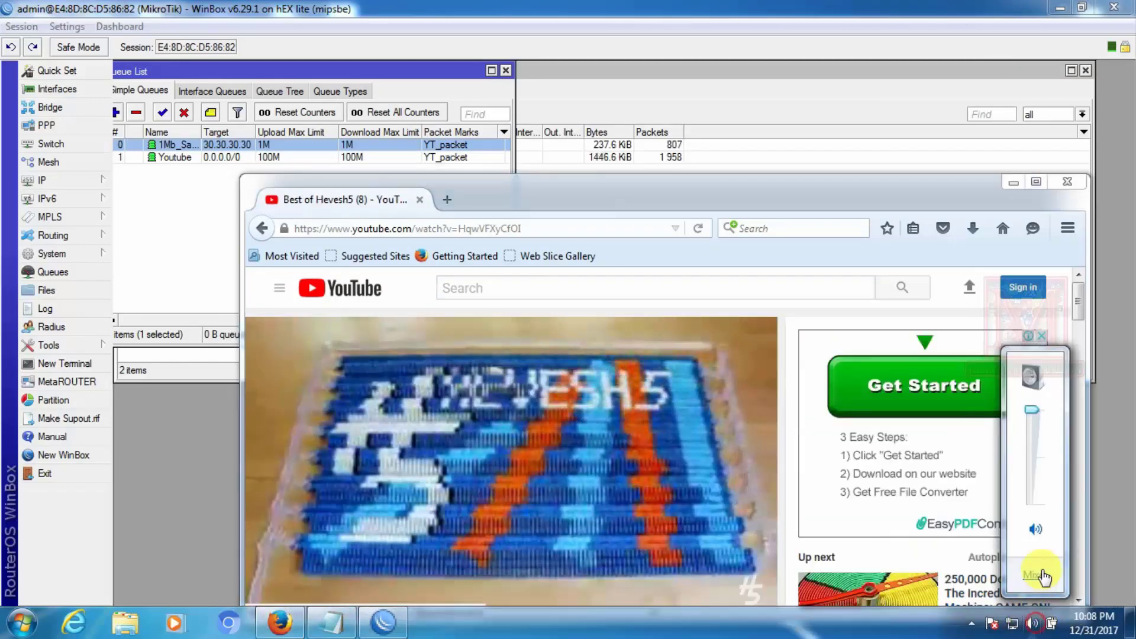
pyautogui.click(618, 194)
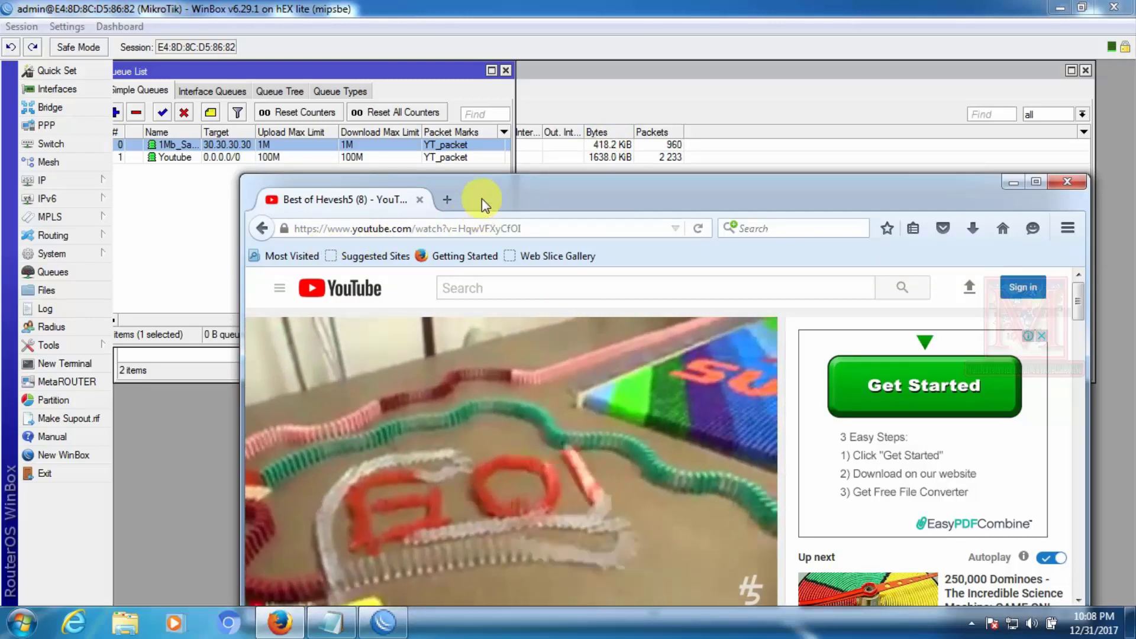
# Move the browser window with the playing video clear of the Queue List
pyautogui.moveTo(482, 197); pyautogui.dragTo(545, 188)
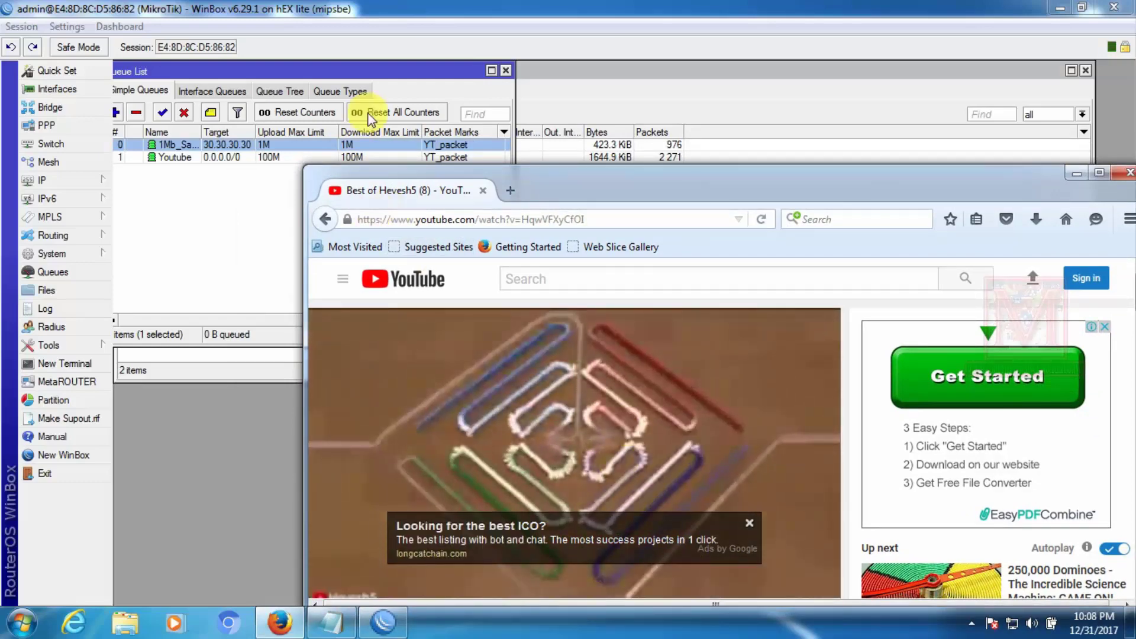
pyautogui.moveTo(548, 190); pyautogui.dragTo(868, 165)
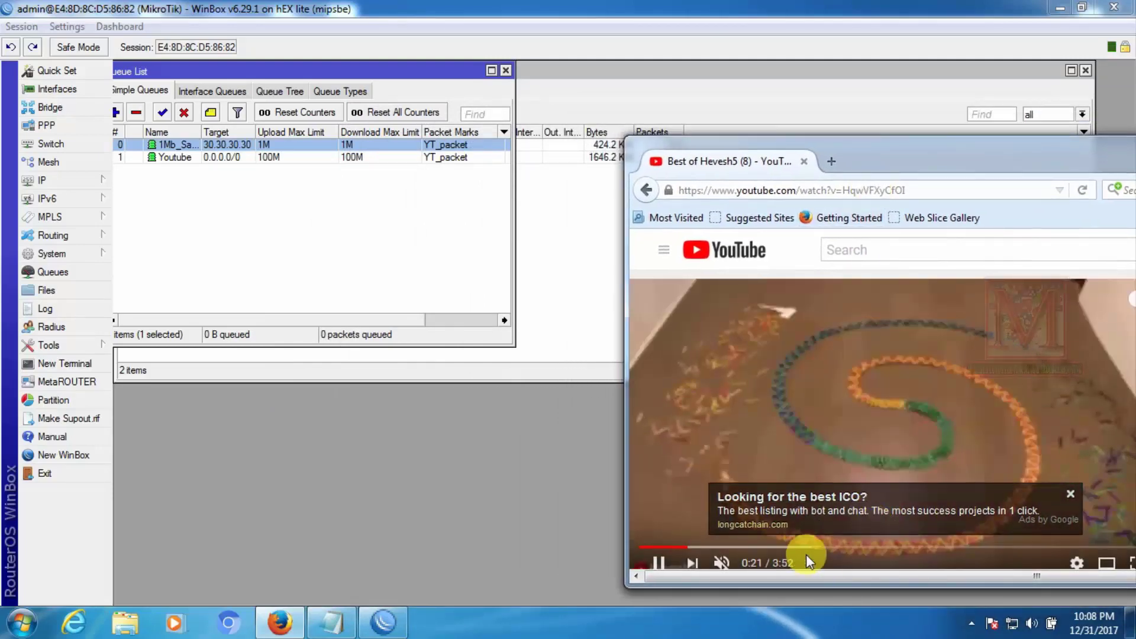
pyautogui.moveTo(868, 157); pyautogui.dragTo(840, 211)
# Examine the firewall's active connections for YT_Con marks, widening the Connection Mark column to read them
pyautogui.click(560, 202)
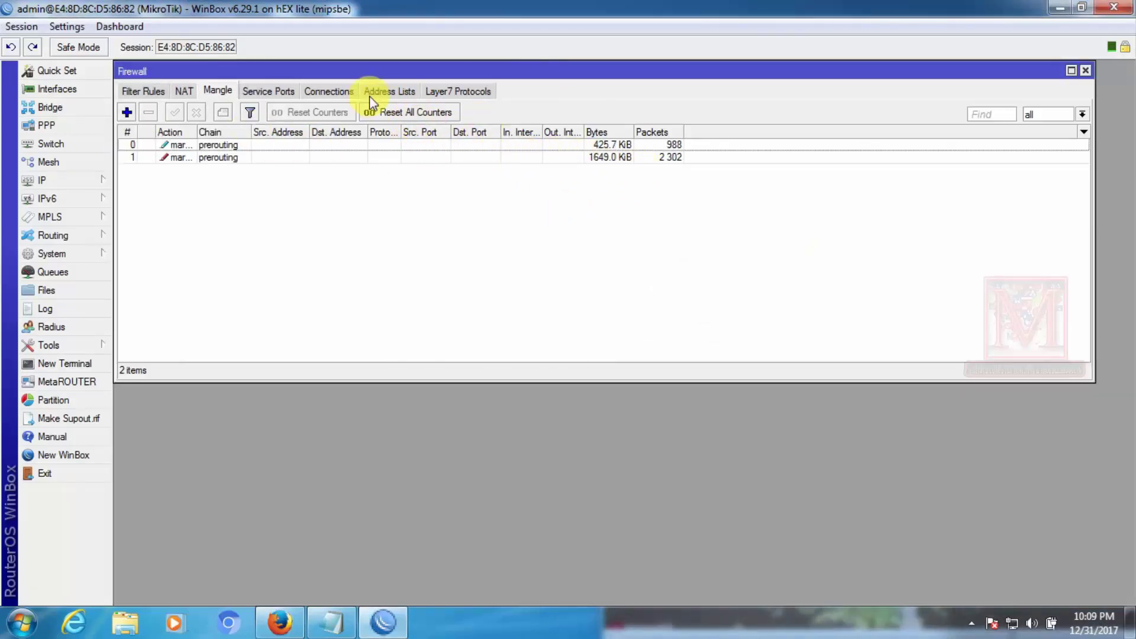
pyautogui.click(323, 92)
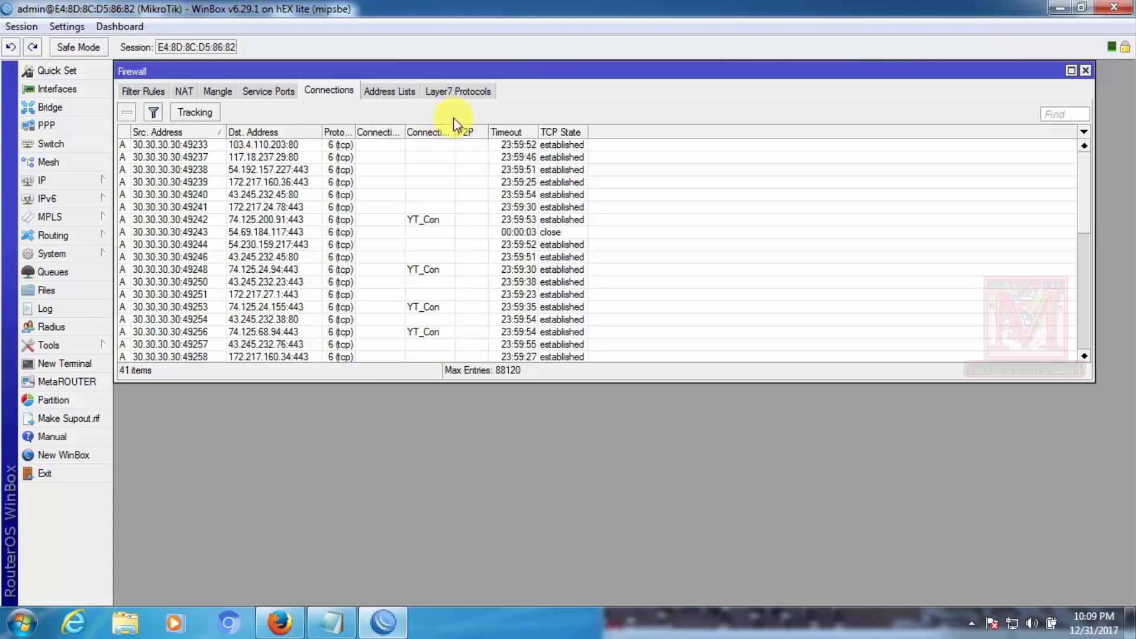
pyautogui.moveTo(454, 126); pyautogui.dragTo(563, 126)
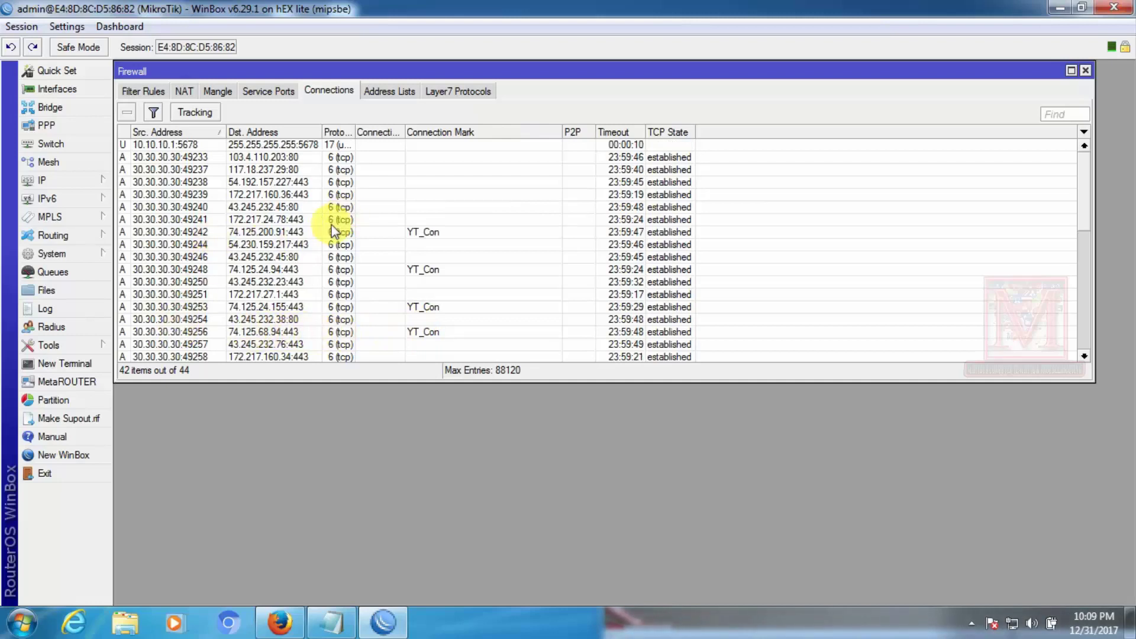
pyautogui.scroll(-8, 339, 237)
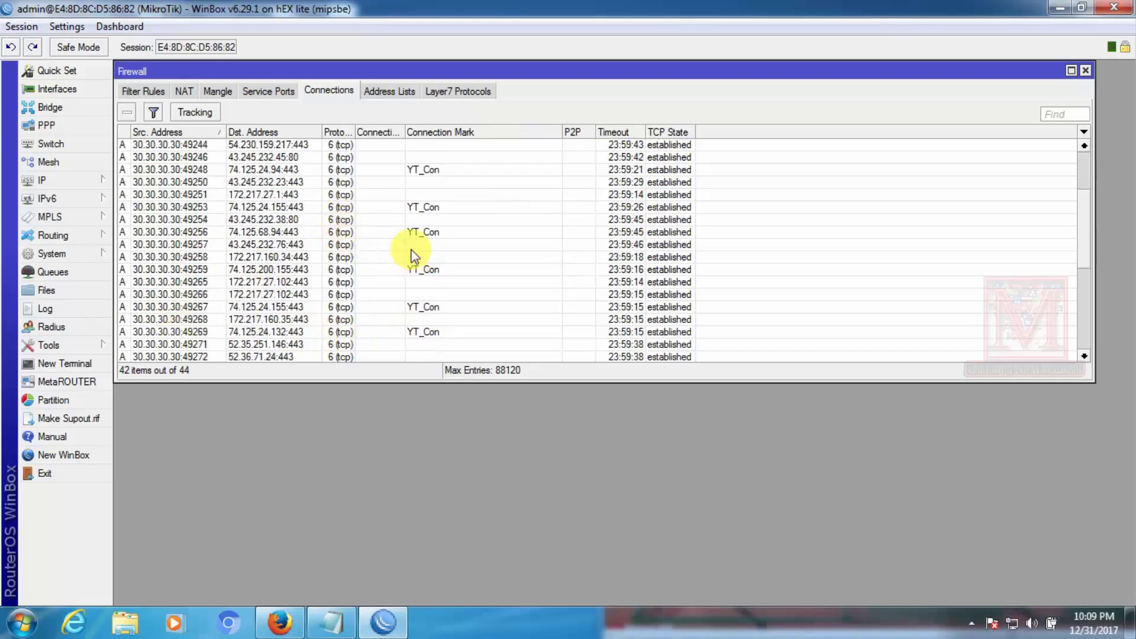
pyautogui.scroll(-1, 438, 271)
pyautogui.scroll(3, 425, 245)
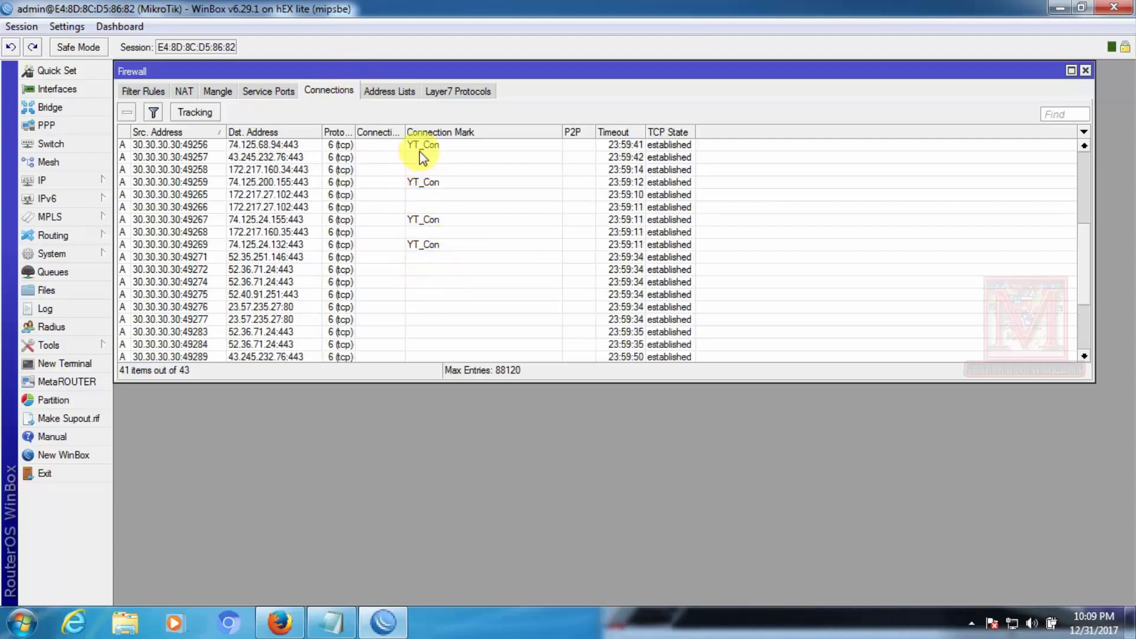
pyautogui.scroll(1, 450, 248)
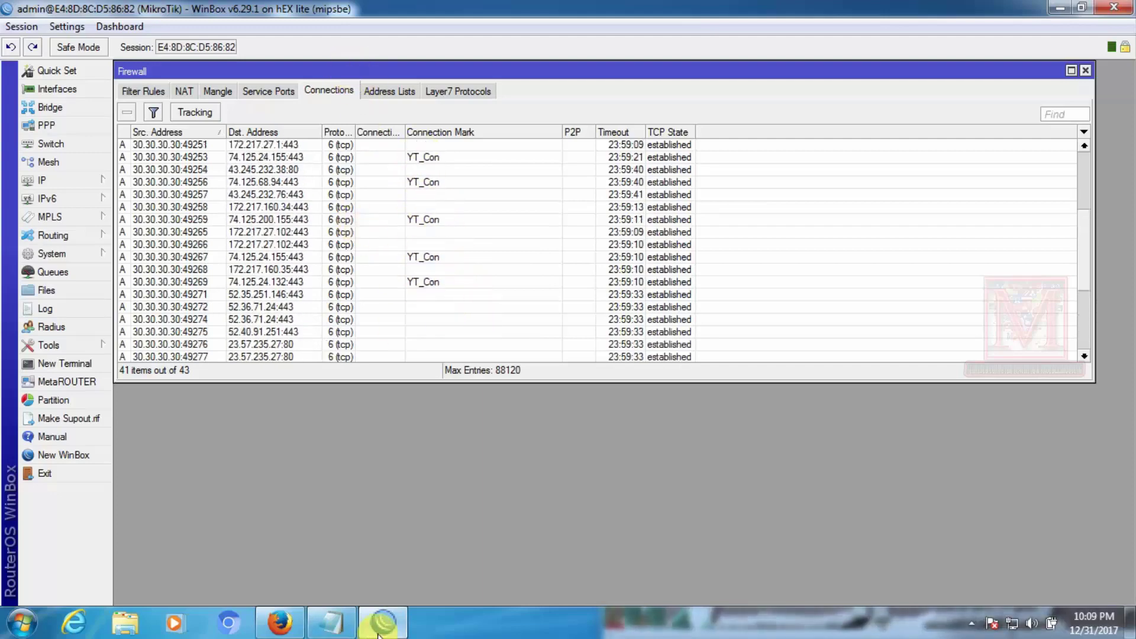
# Switch to Firefox, move its window over the connections list and load youtube.com in a second tab
pyautogui.click(280, 623)
pyautogui.moveTo(900, 221); pyautogui.dragTo(489, 146)
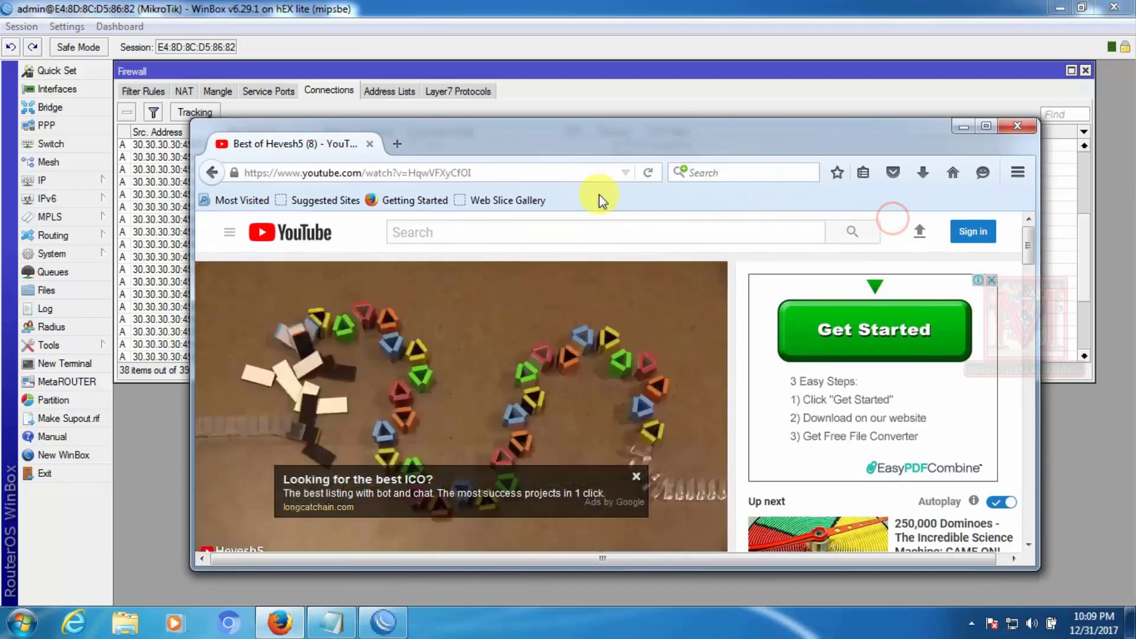
pyautogui.click(396, 144)
pyautogui.click(325, 143)
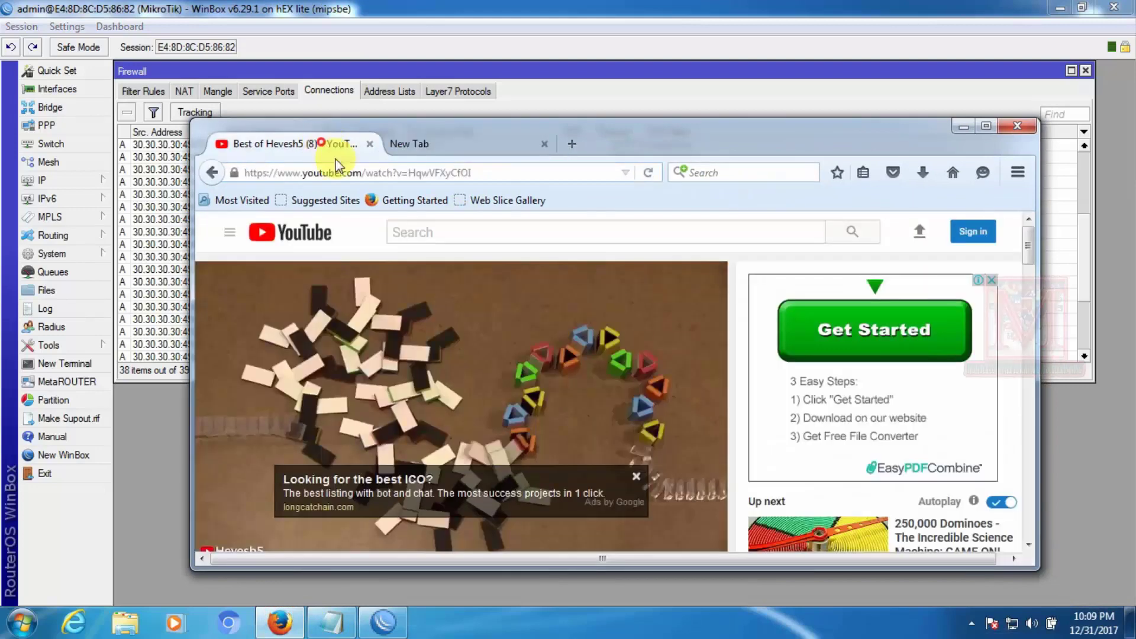
pyautogui.click(422, 144)
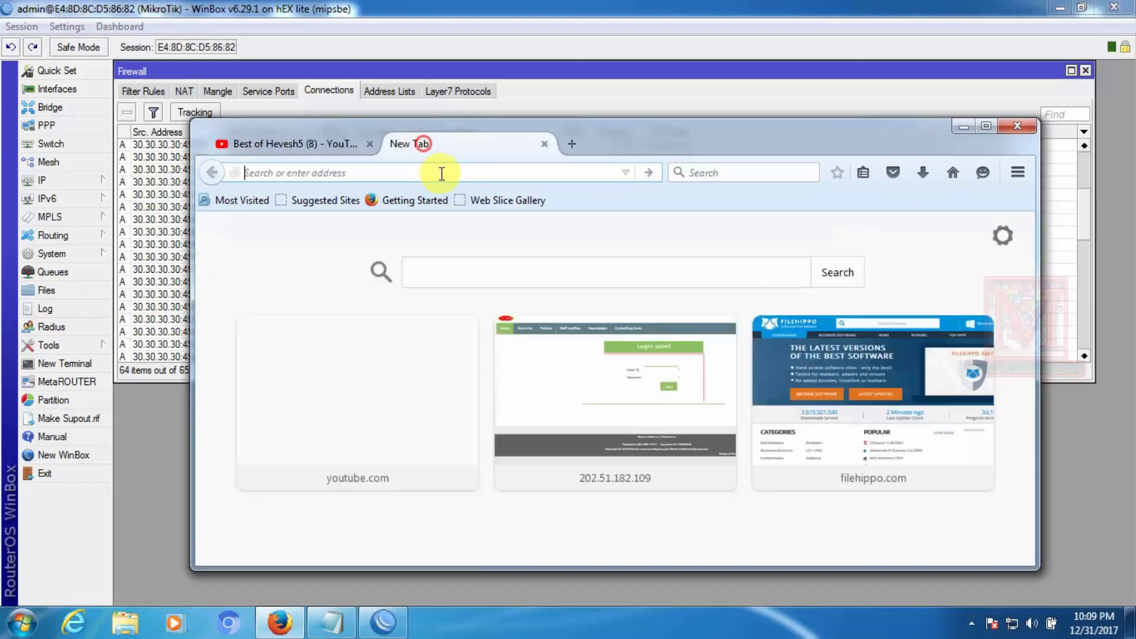
pyautogui.click(435, 173)
pyautogui.write('y')
pyautogui.press('Return')
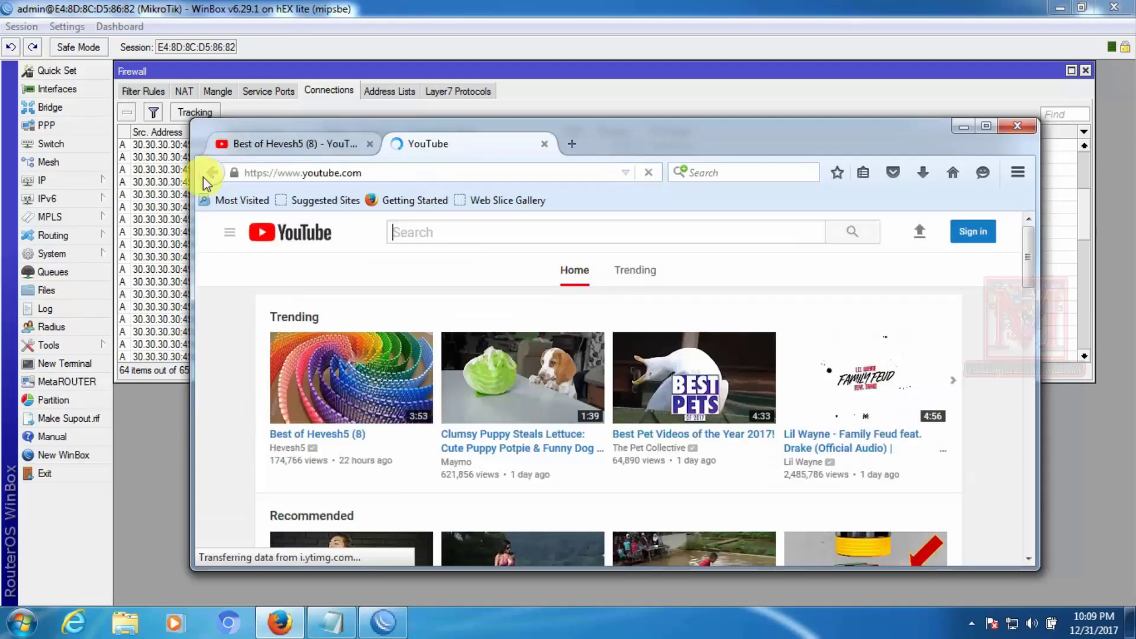
# Return to WinBox, move the Firewall window lower and bring the Queue List to the front
pyautogui.click(163, 458)
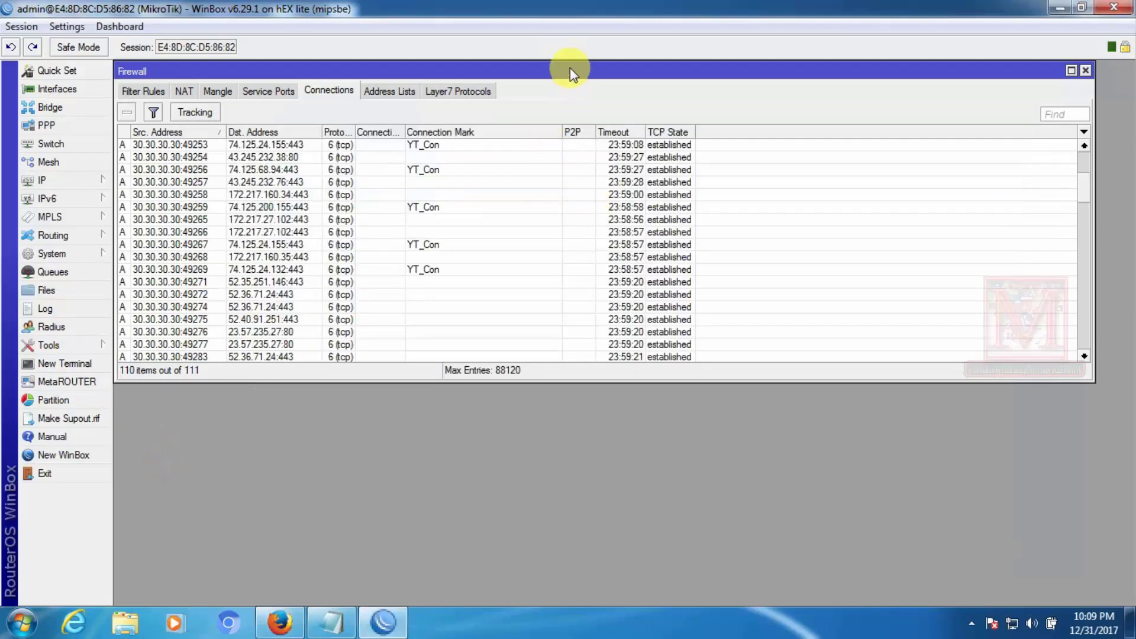
pyautogui.moveTo(570, 67); pyautogui.dragTo(566, 128)
pyautogui.click(409, 75)
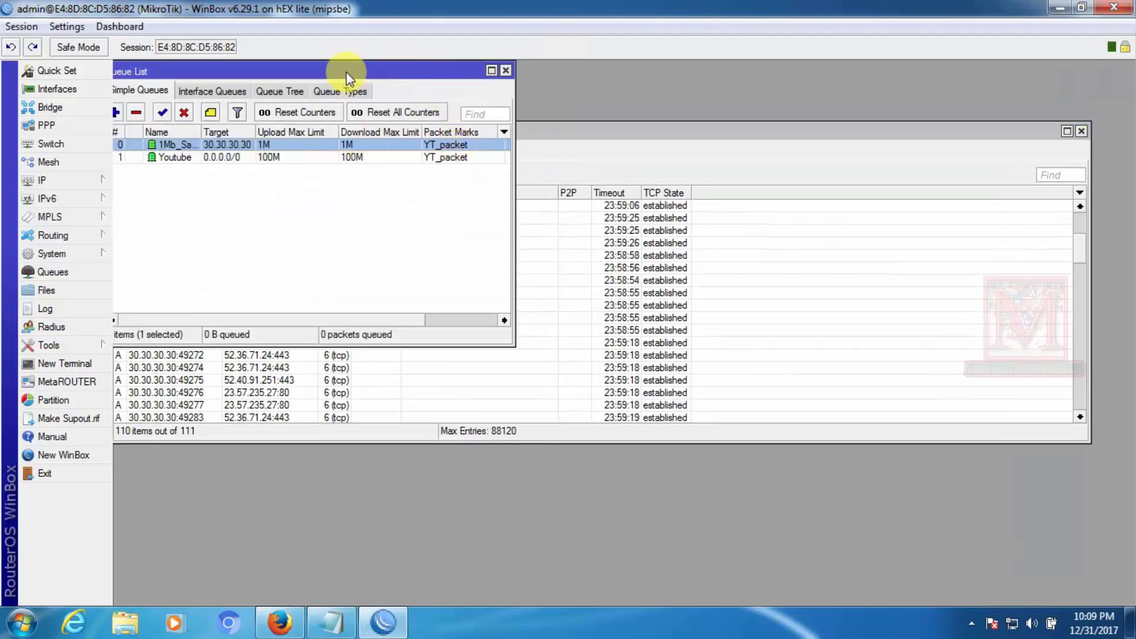
# Arrange the Firewall and Queue List windows so the connection marks and the simple queues can be read together
pyautogui.moveTo(381, 75); pyautogui.dragTo(493, 238)
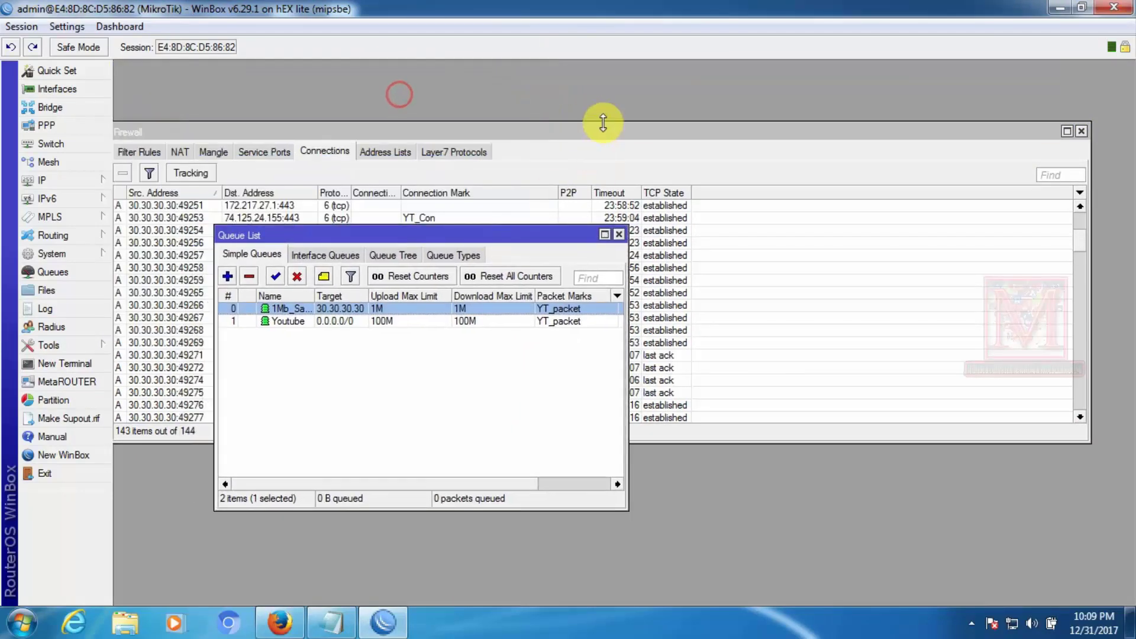
pyautogui.moveTo(593, 126); pyautogui.dragTo(584, 78)
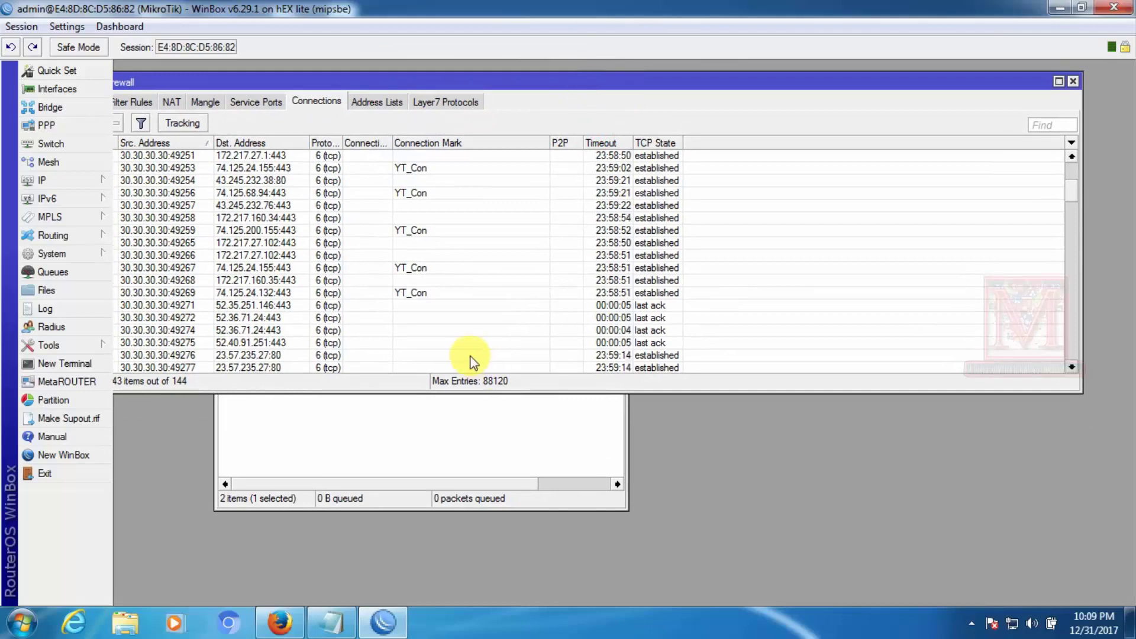
pyautogui.click(451, 415)
pyautogui.moveTo(470, 233); pyautogui.dragTo(540, 347)
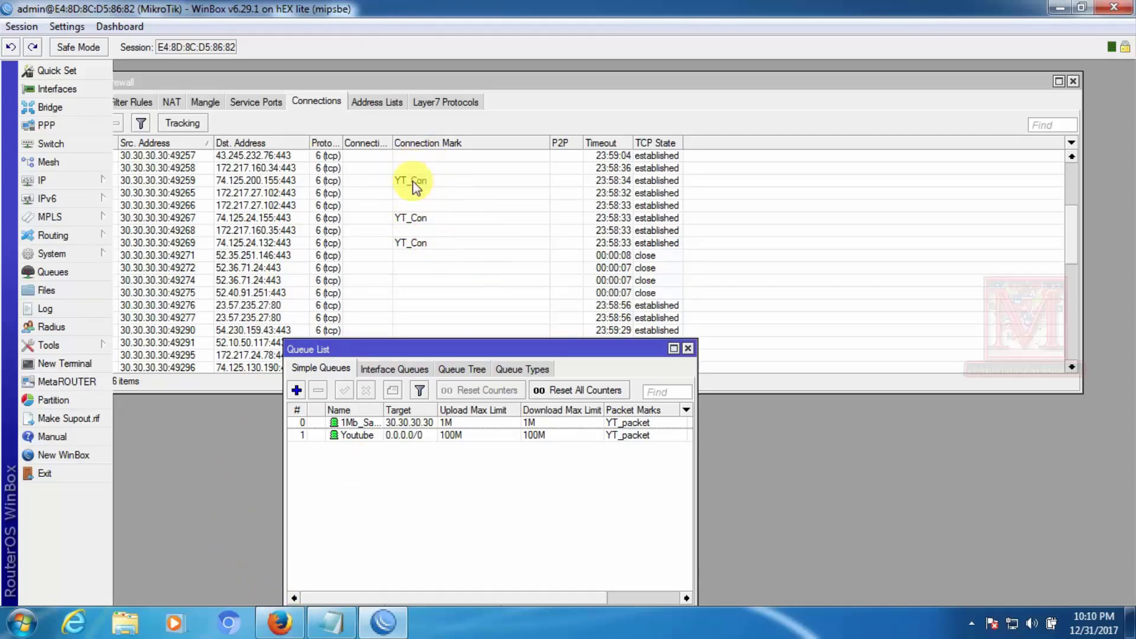
# Switch to Firefox and search YouTube for "mcttbd" in the second tab
pyautogui.click(275, 623)
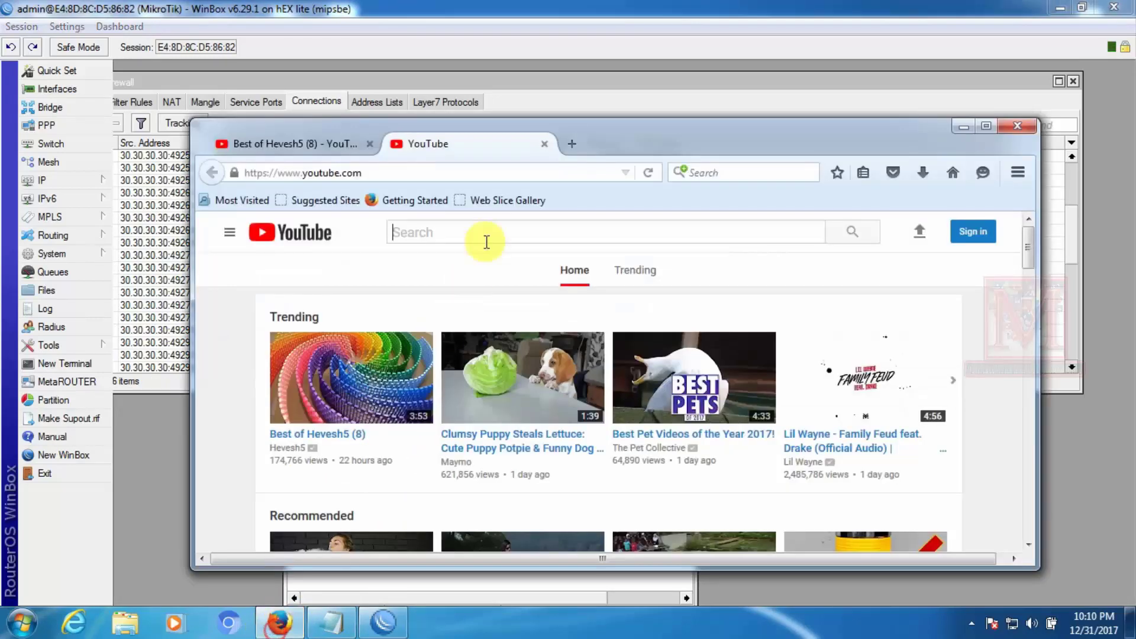
pyautogui.scroll(-10, 657, 349)
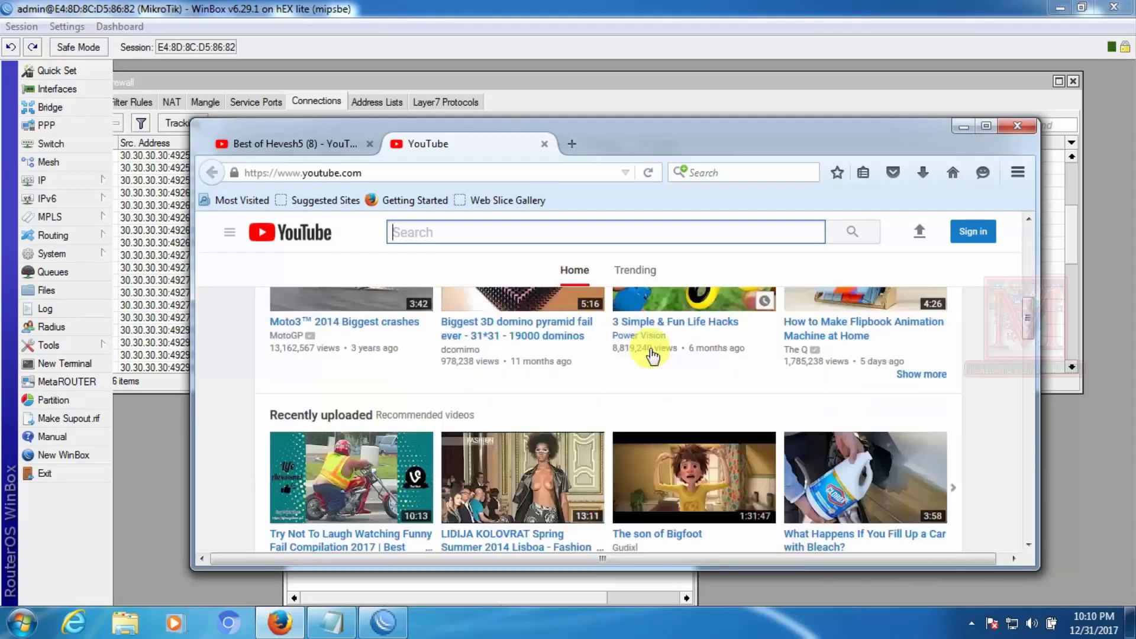
pyautogui.write('mc')
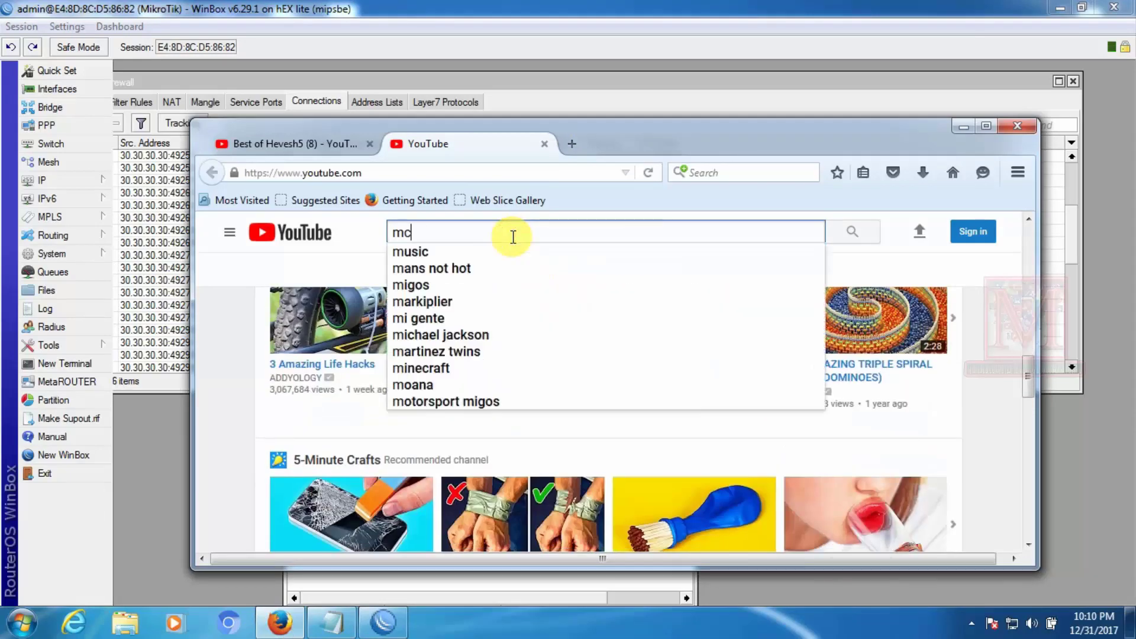
pyautogui.write('ttbd')
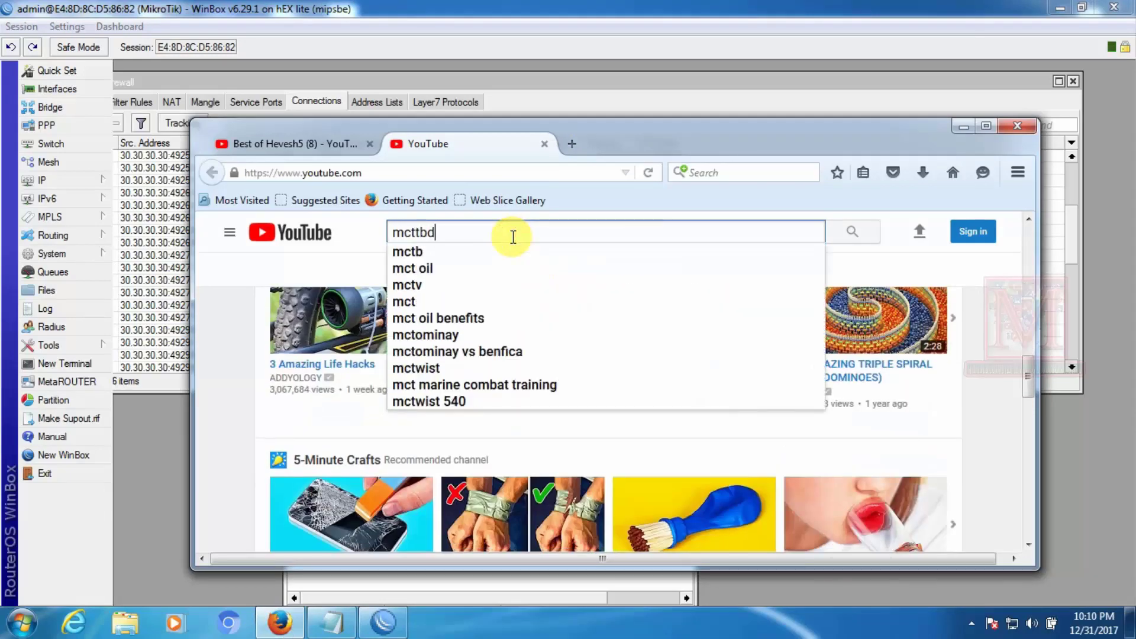
pyautogui.press('Return')
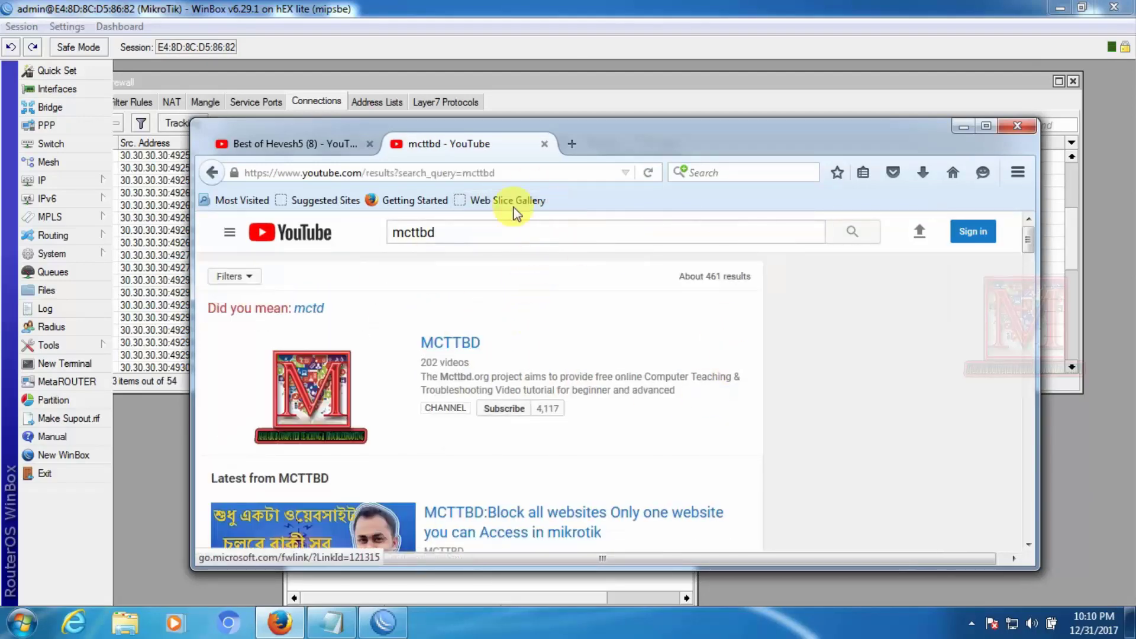
# Open the MCTTBD channel from the search results and bring its featured video into view
pyautogui.moveTo(517, 126); pyautogui.dragTo(597, 168)
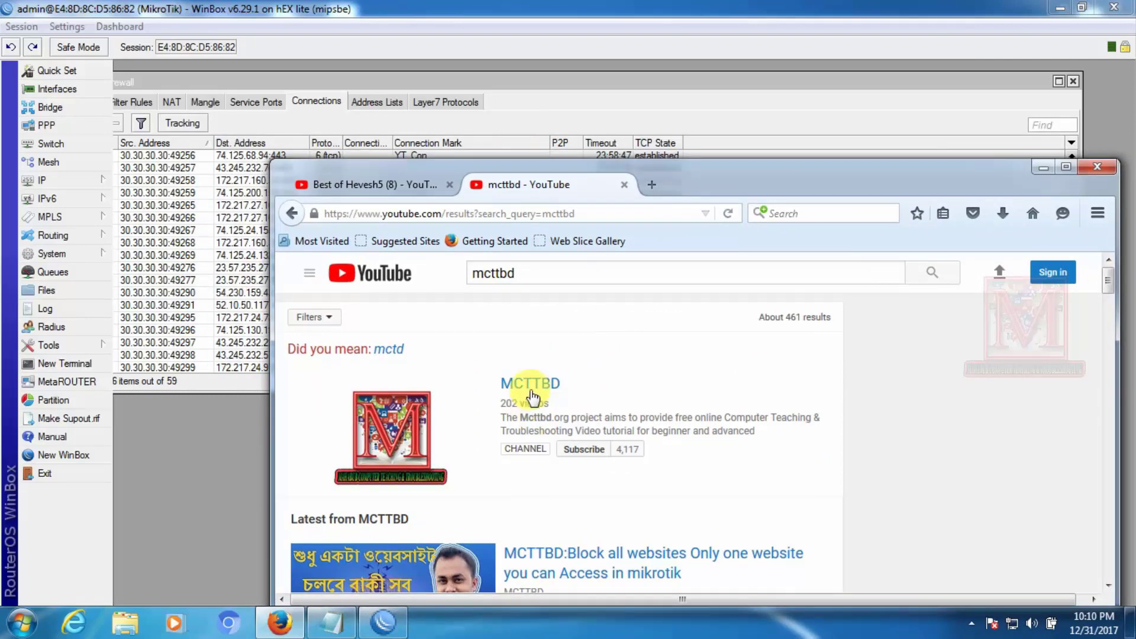
pyautogui.click(451, 342)
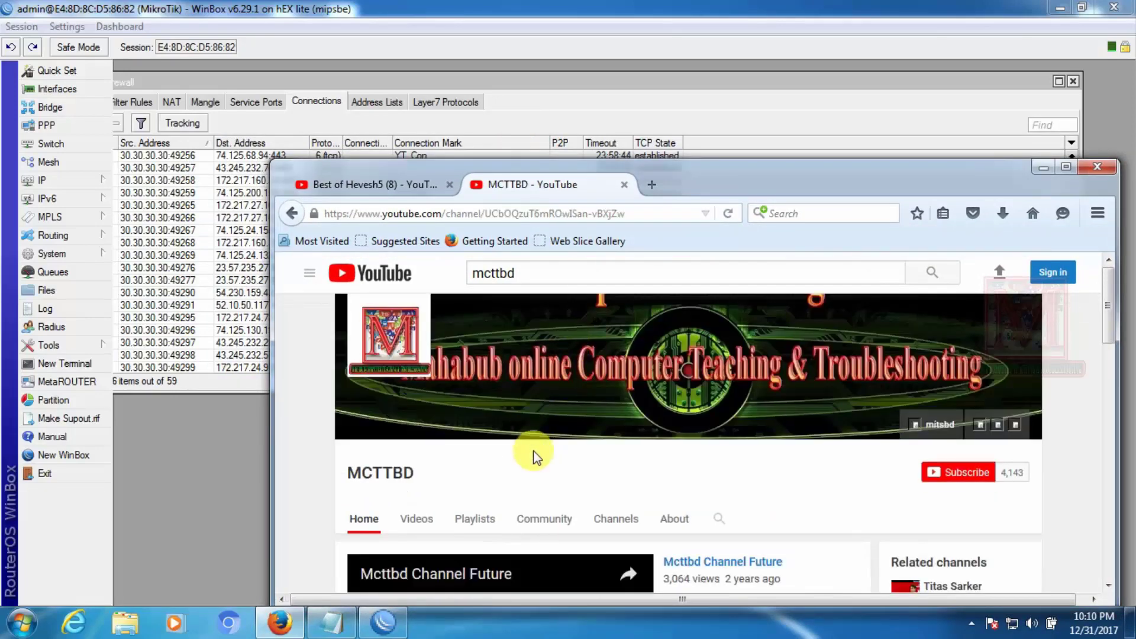
pyautogui.moveTo(689, 181); pyautogui.dragTo(635, 79)
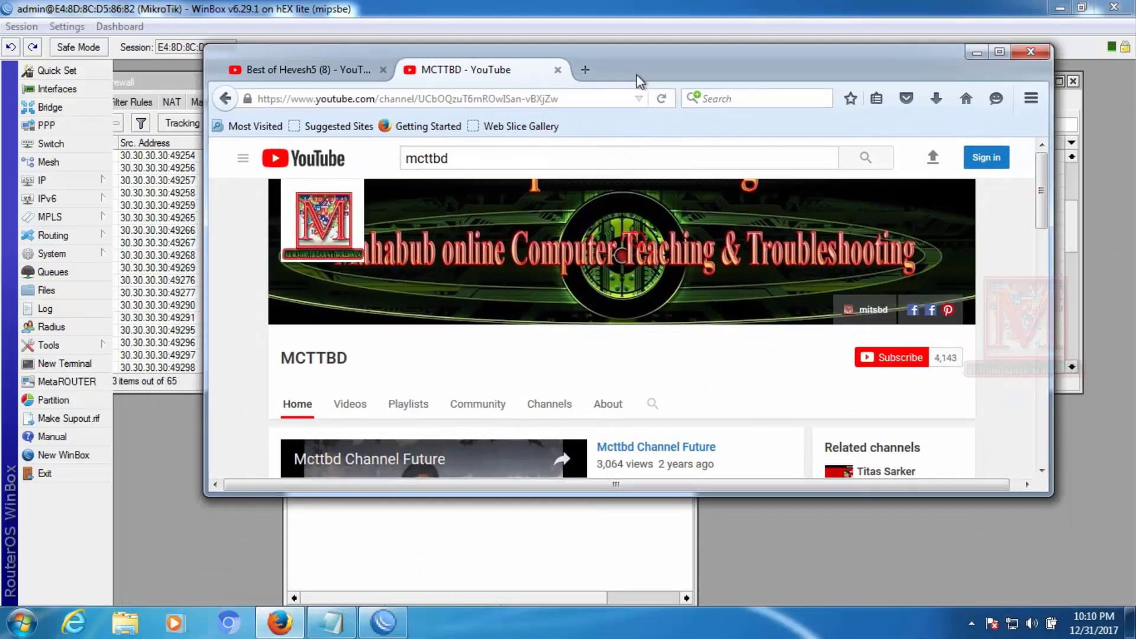
pyautogui.scroll(-3, 559, 393)
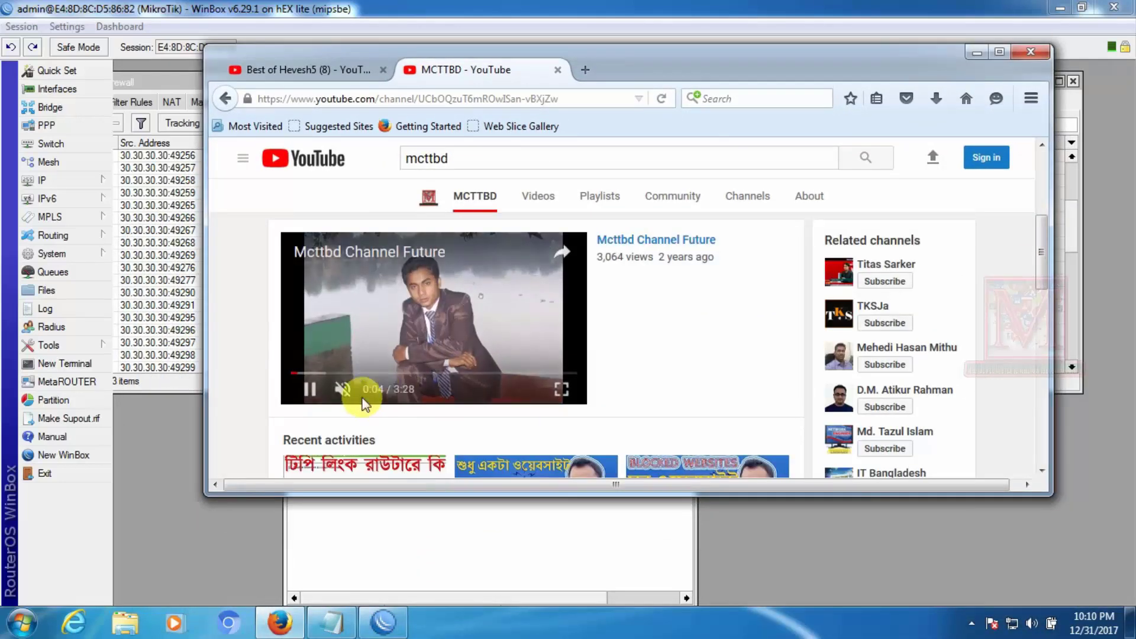
# Move the browser off the WinBox windows and check the firewall's mangle rule counters and the Queue List
pyautogui.moveTo(916, 70); pyautogui.dragTo(957, 397)
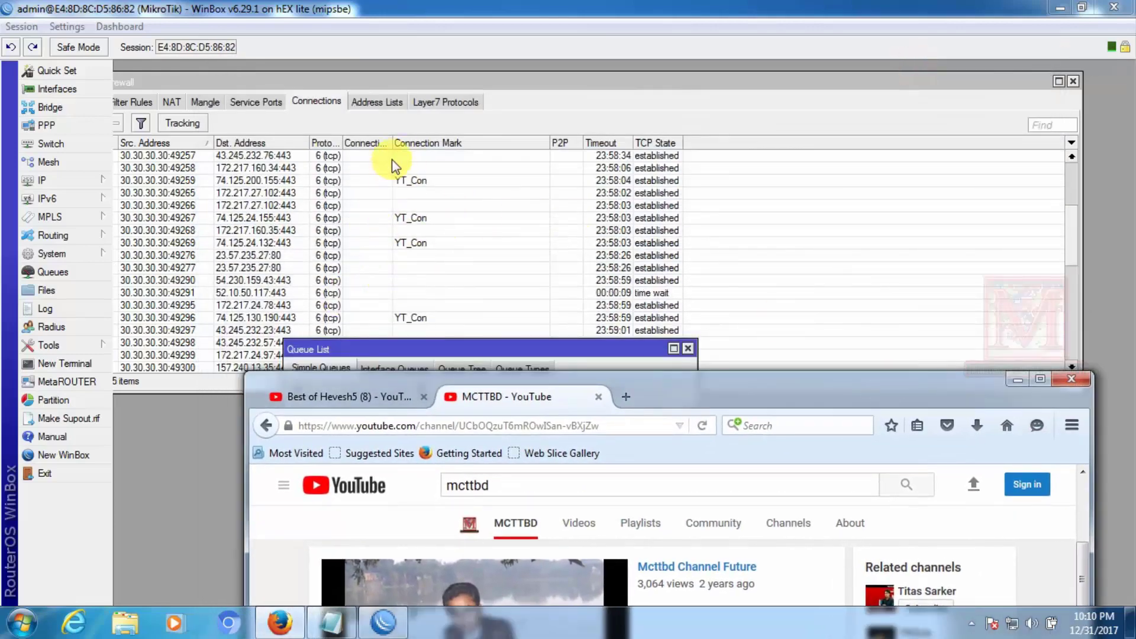
pyautogui.moveTo(410, 356); pyautogui.dragTo(334, 174)
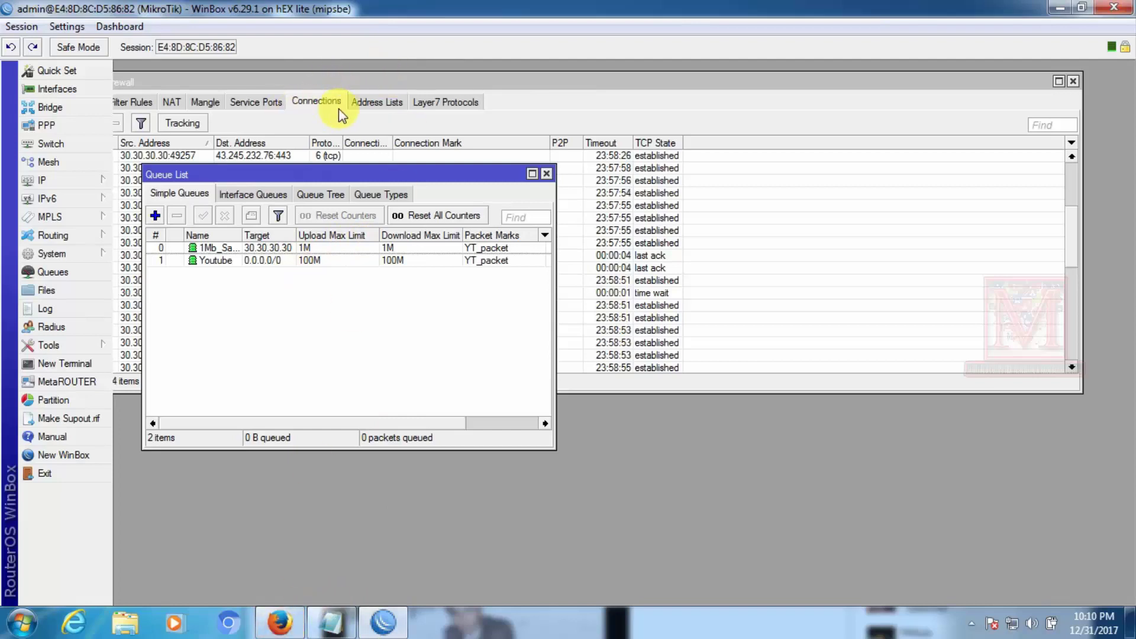
pyautogui.click(368, 102)
pyautogui.click(203, 102)
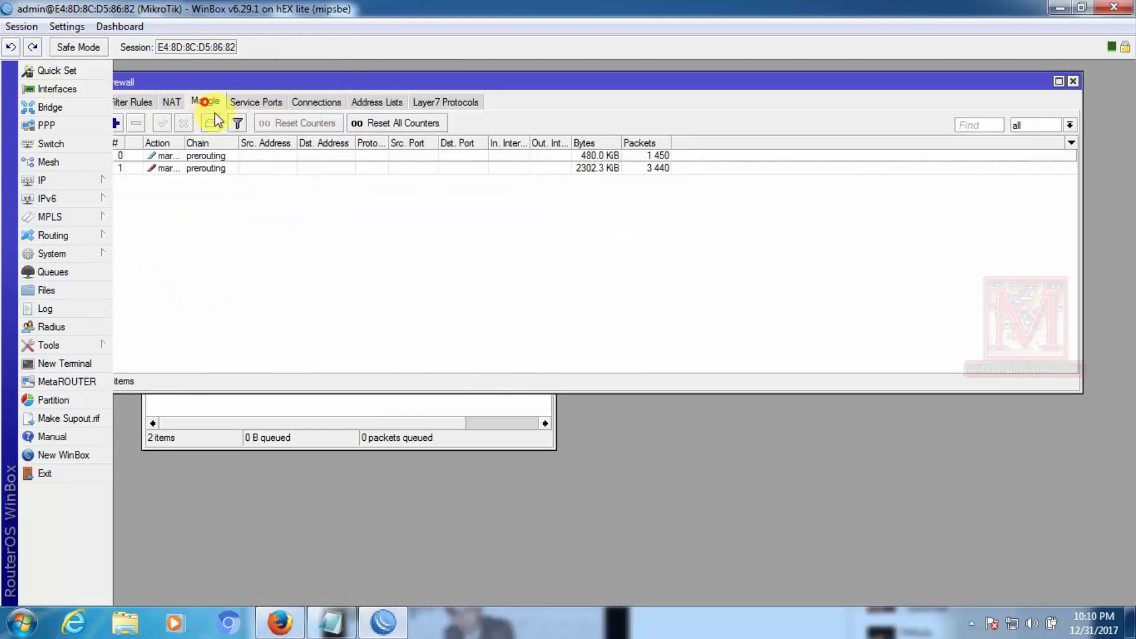
pyautogui.click(372, 406)
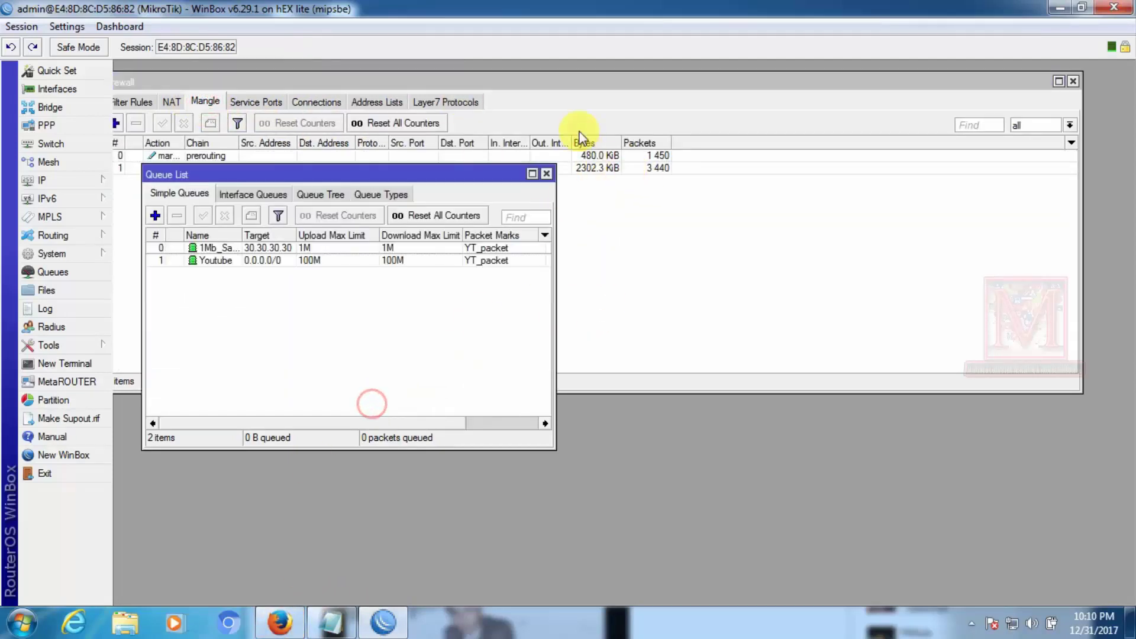
# Return to Firefox, maximize its window and look through the MCTTBD channel's videos
pyautogui.click(280, 623)
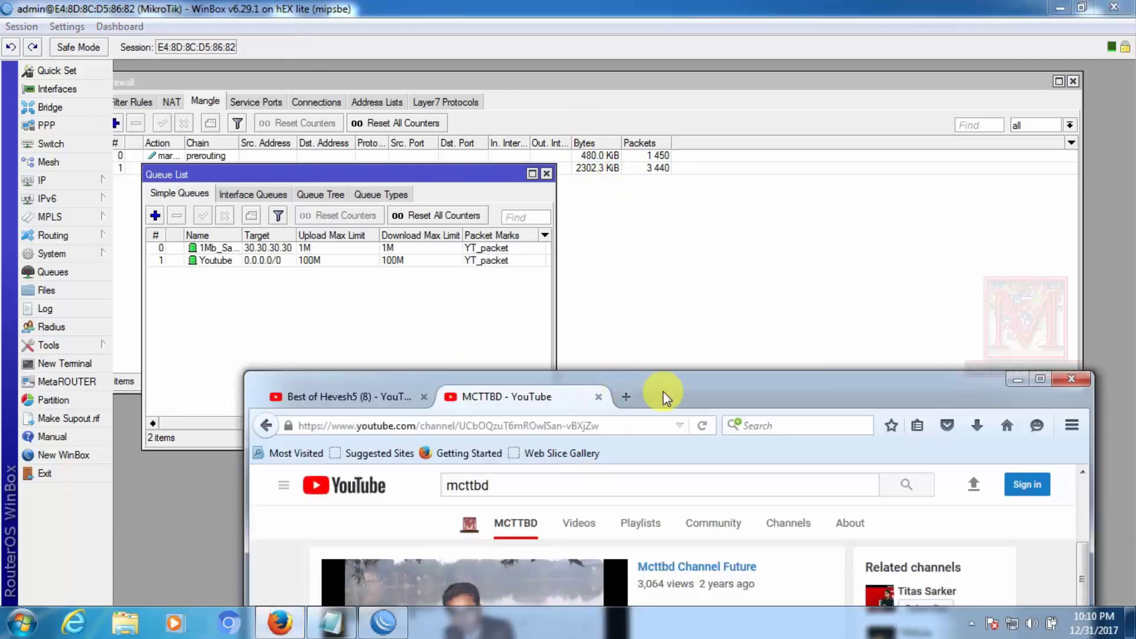
pyautogui.moveTo(663, 392); pyautogui.dragTo(794, 183)
pyautogui.scroll(-8, 747, 420)
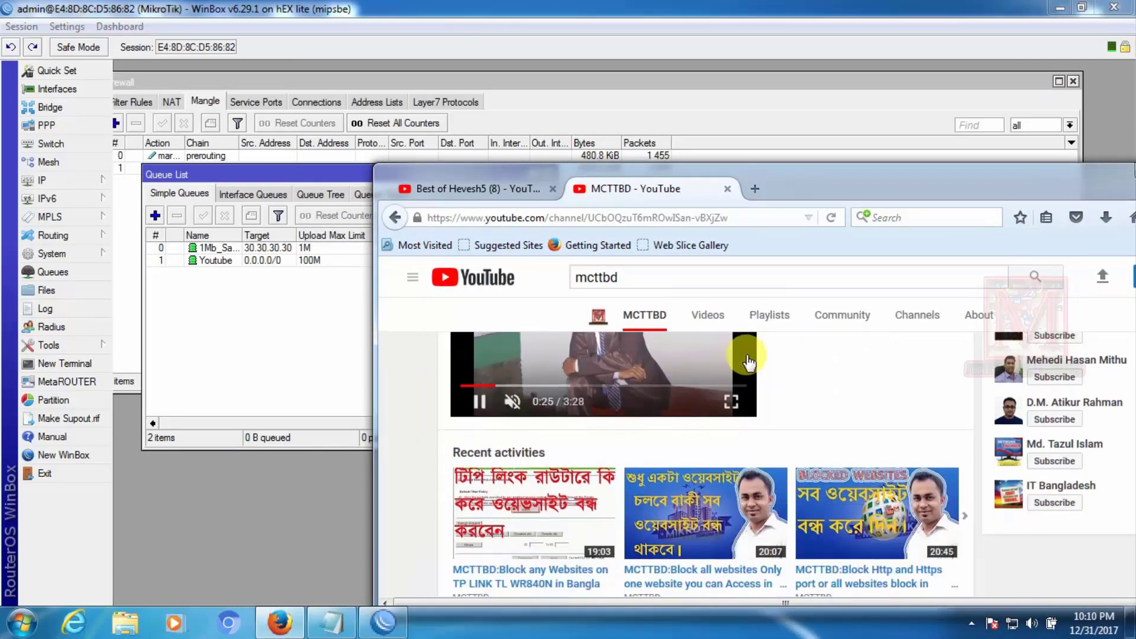
pyautogui.scroll(3, 663, 361)
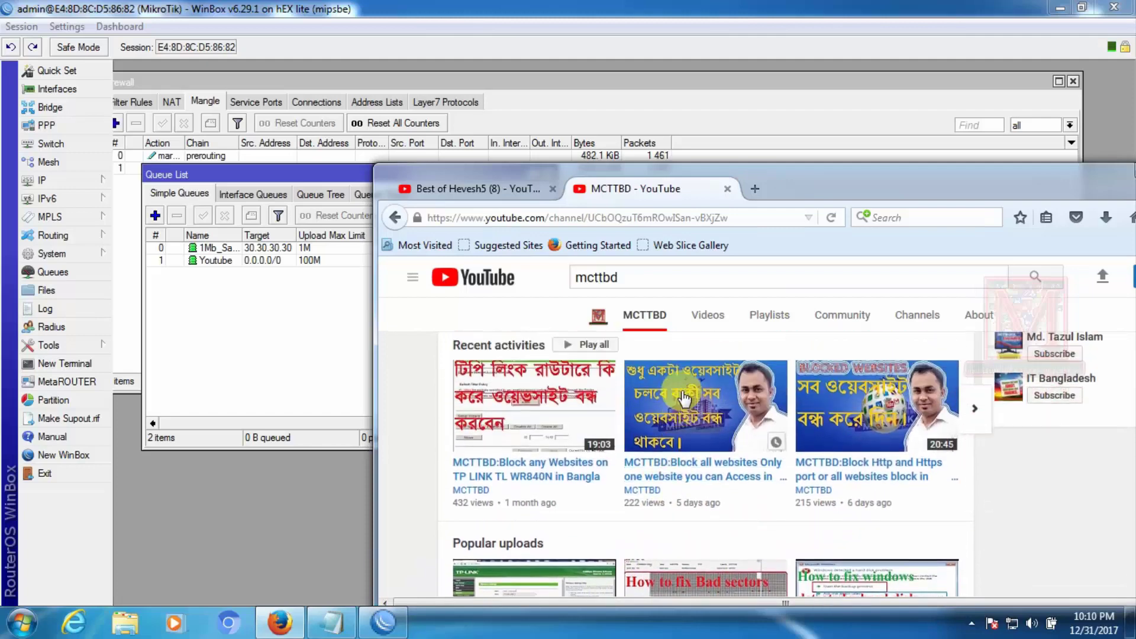
pyautogui.moveTo(792, 176); pyautogui.dragTo(734, 164)
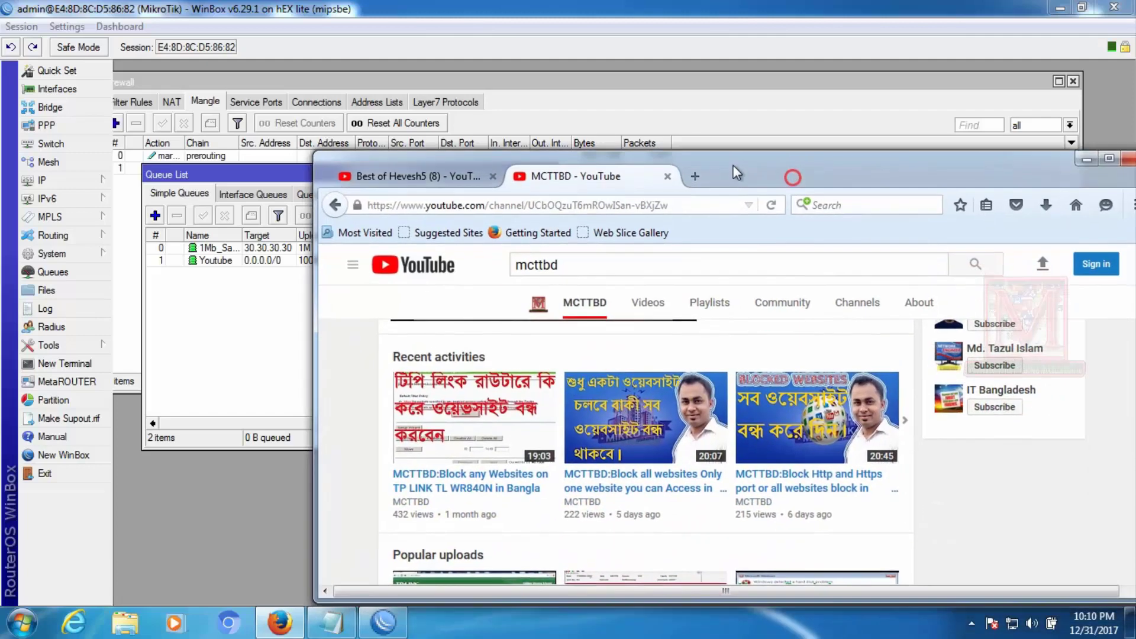
pyautogui.click(1113, 160)
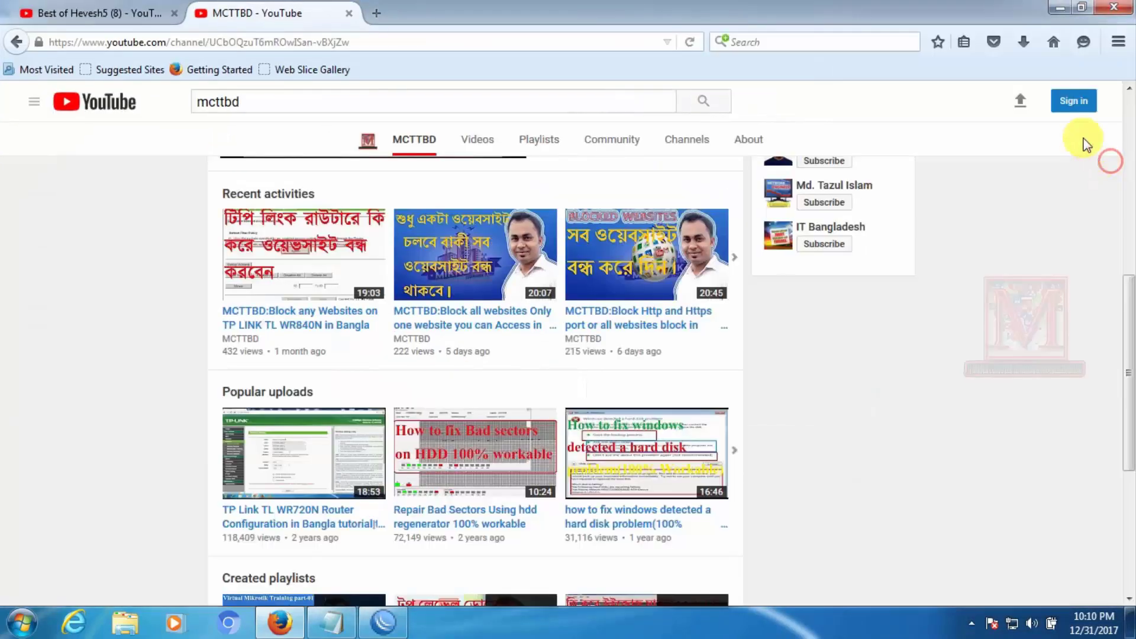
pyautogui.scroll(7, 798, 216)
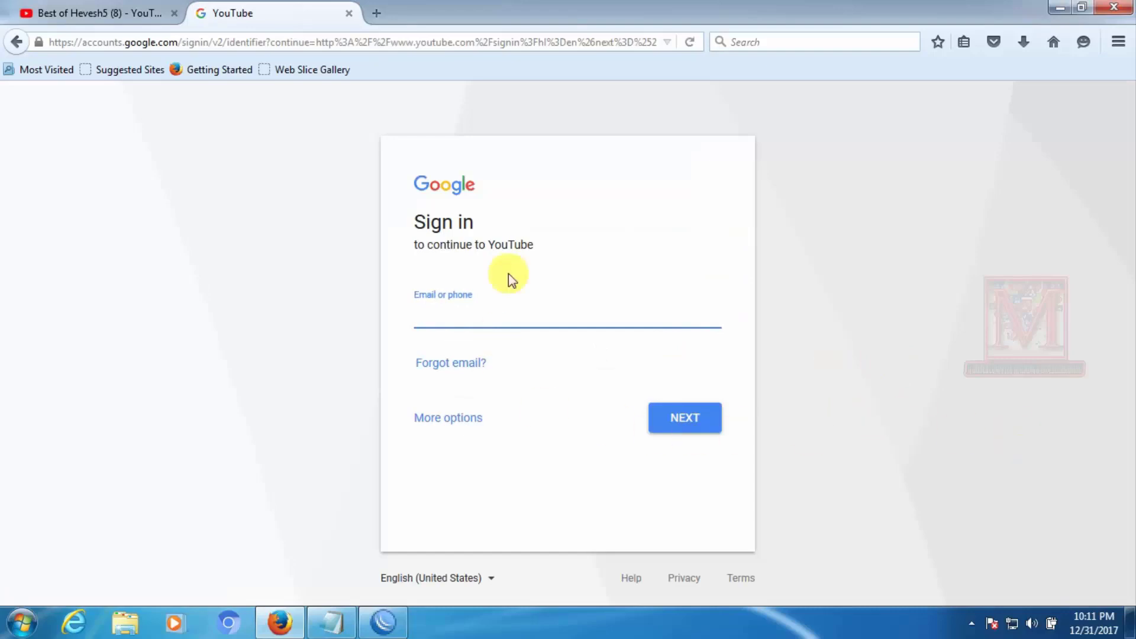
# Go back from the Google sign-in page to the MCTTBD channel, then close that tab
pyautogui.click(18, 48)
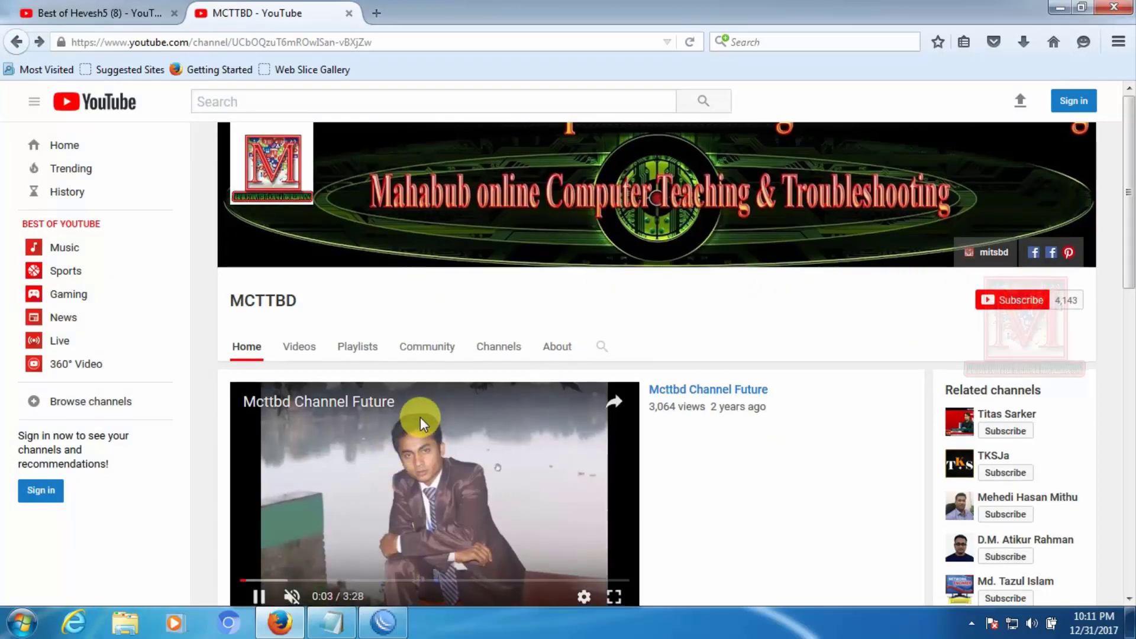
pyautogui.scroll(-3, 420, 418)
pyautogui.scroll(3, 513, 375)
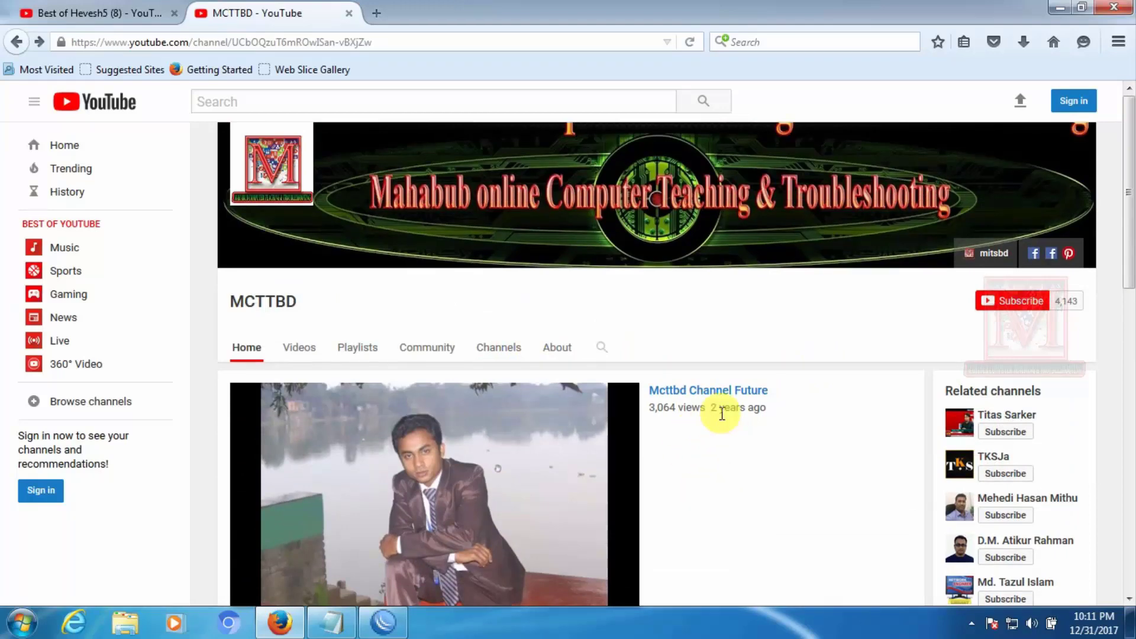
pyautogui.click(349, 13)
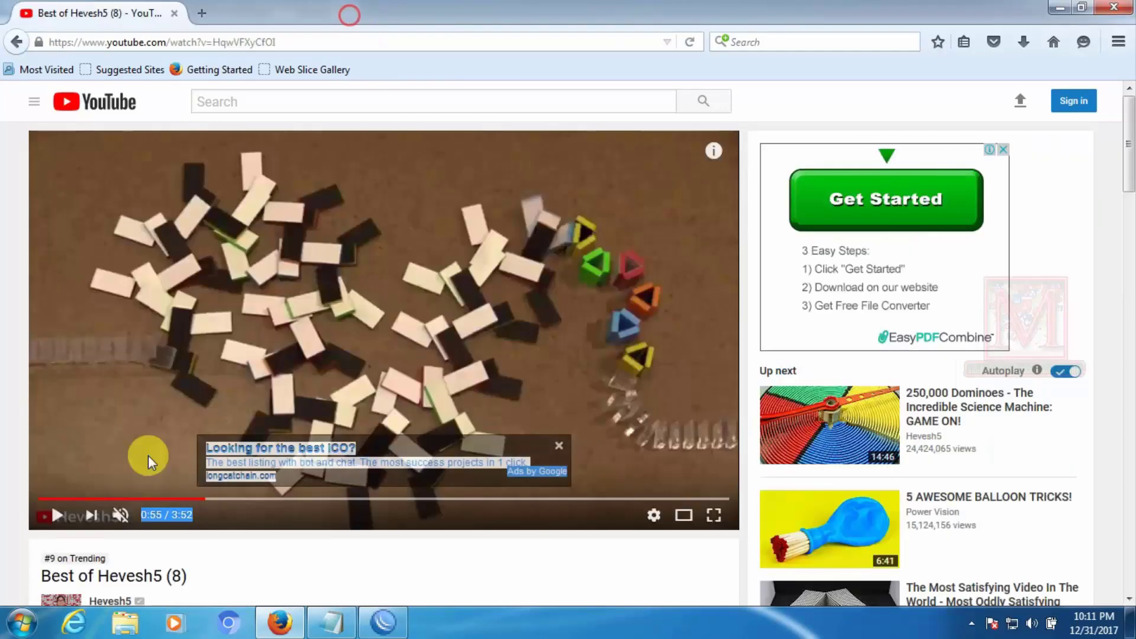
# Minimize Firefox, move the Queue List clear of the mangle rules and review the two simple queues
pyautogui.click(1060, 7)
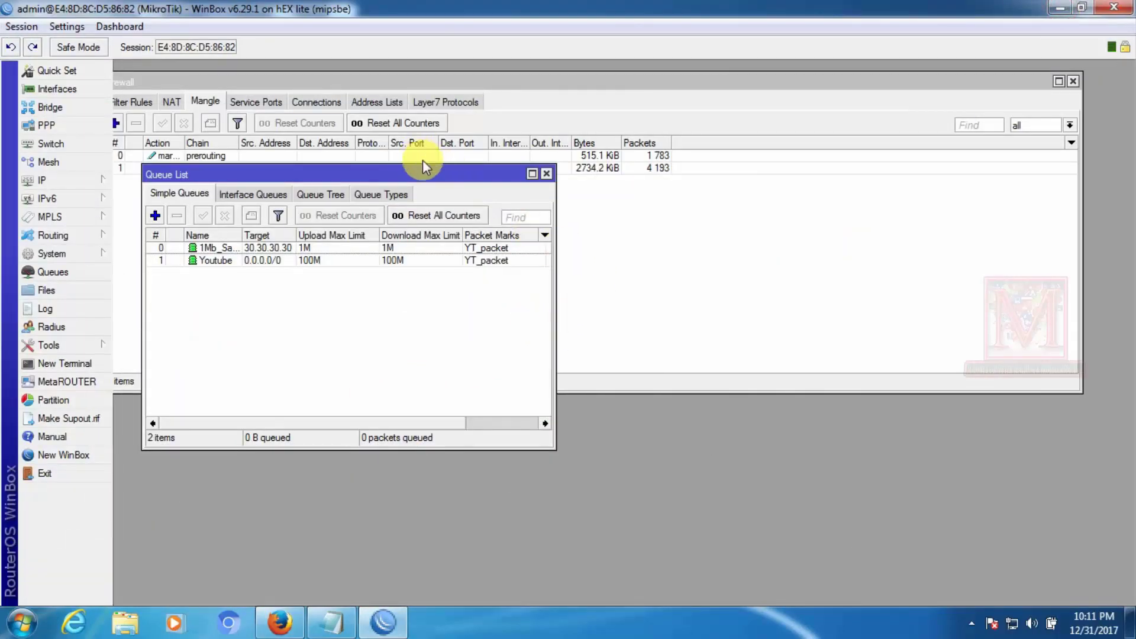
pyautogui.moveTo(429, 172); pyautogui.dragTo(544, 205)
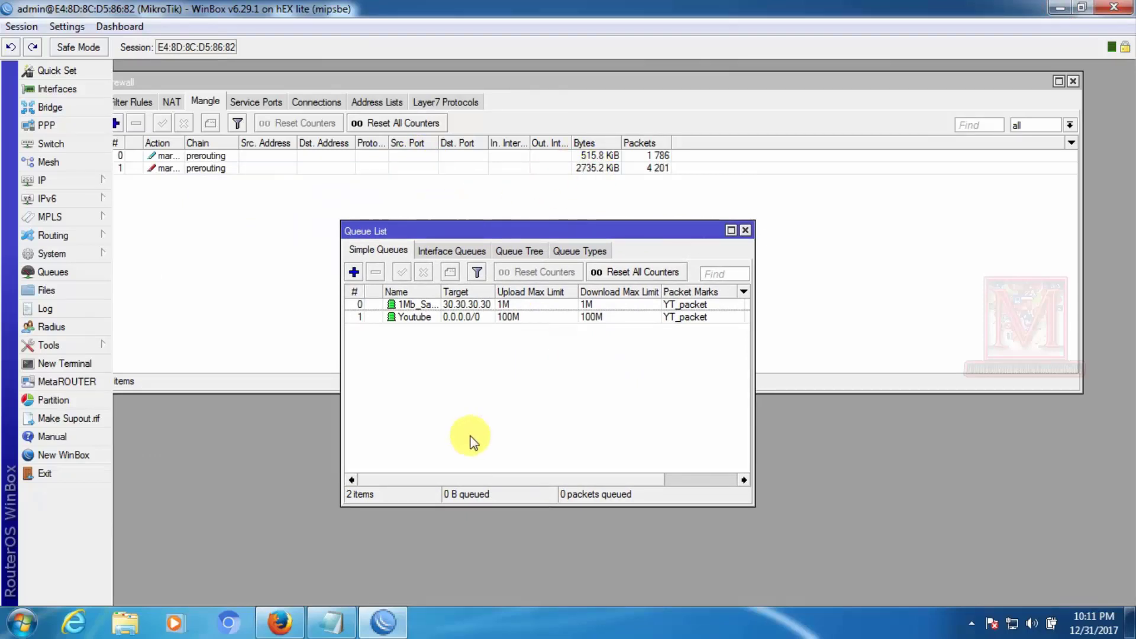
pyautogui.click(489, 399)
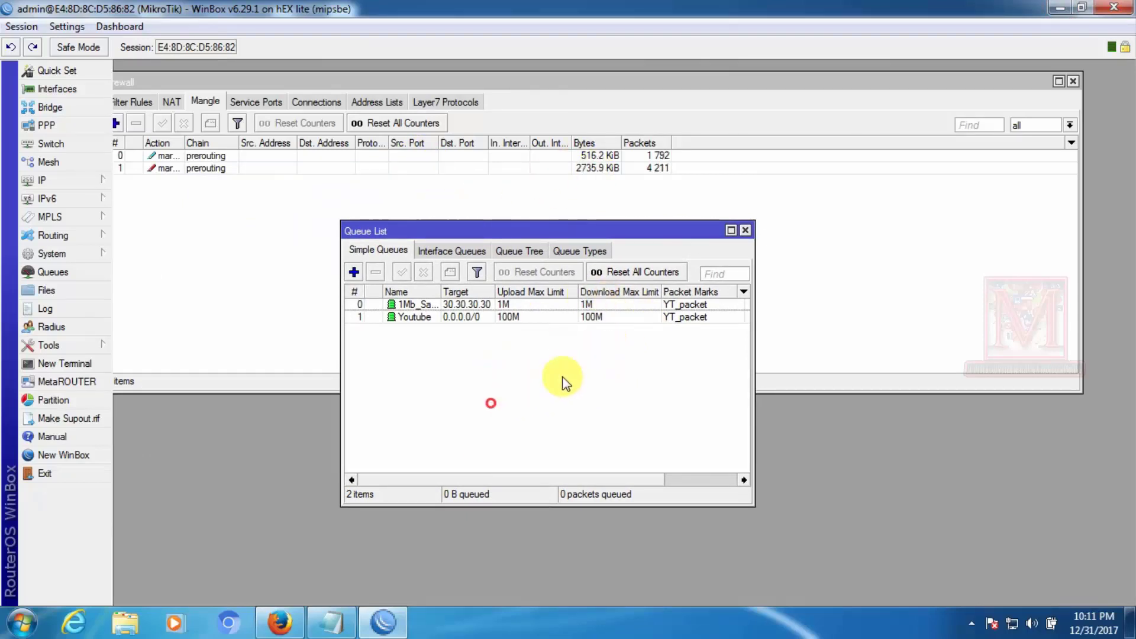
pyautogui.moveTo(486, 379); pyautogui.dragTo(505, 303)
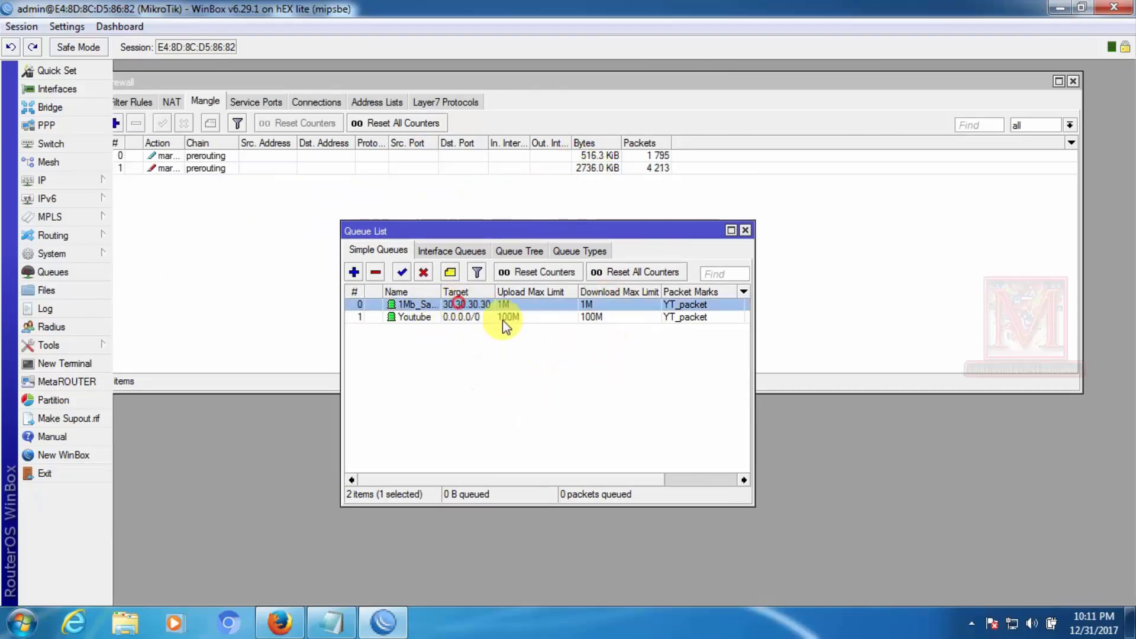
pyautogui.click(504, 369)
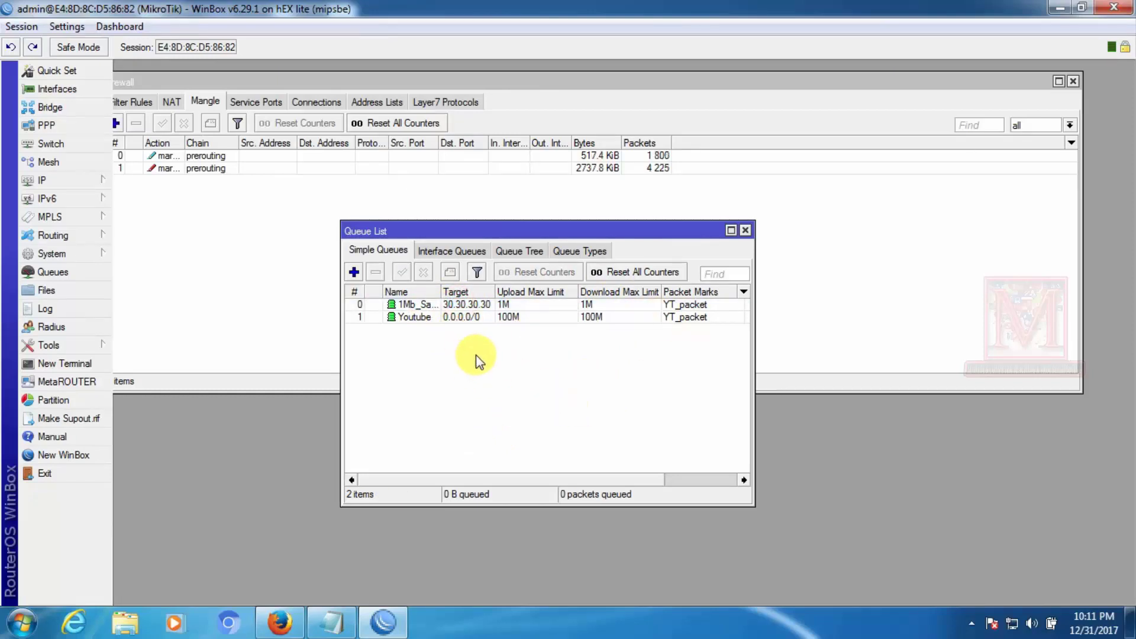
pyautogui.click(353, 272)
pyautogui.click(408, 221)
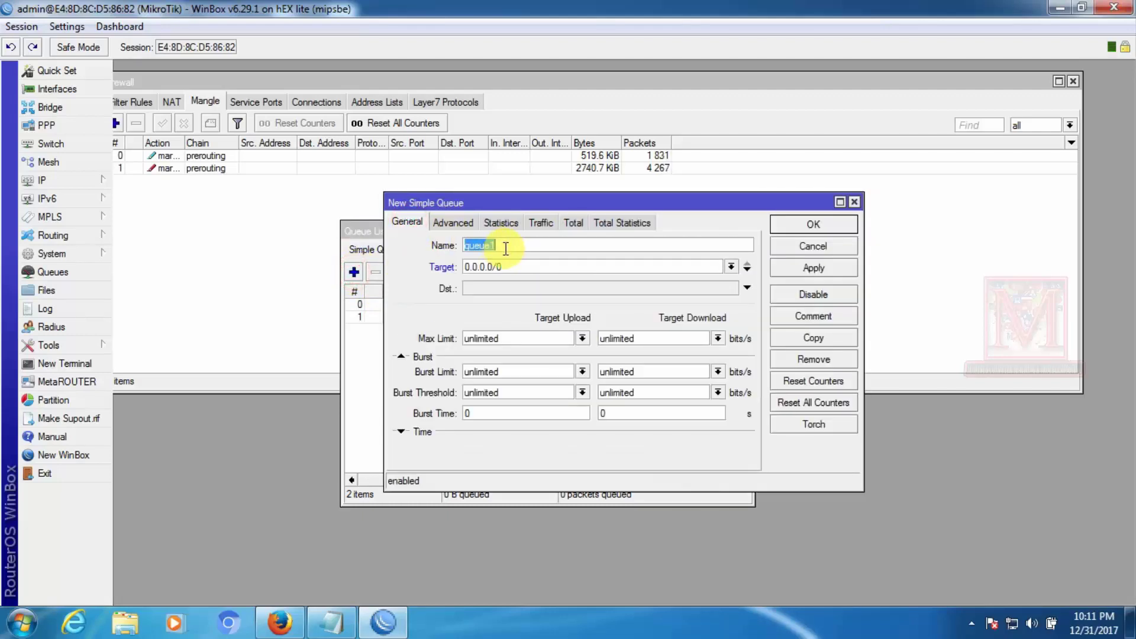
pyautogui.write('l')
pyautogui.click(802, 248)
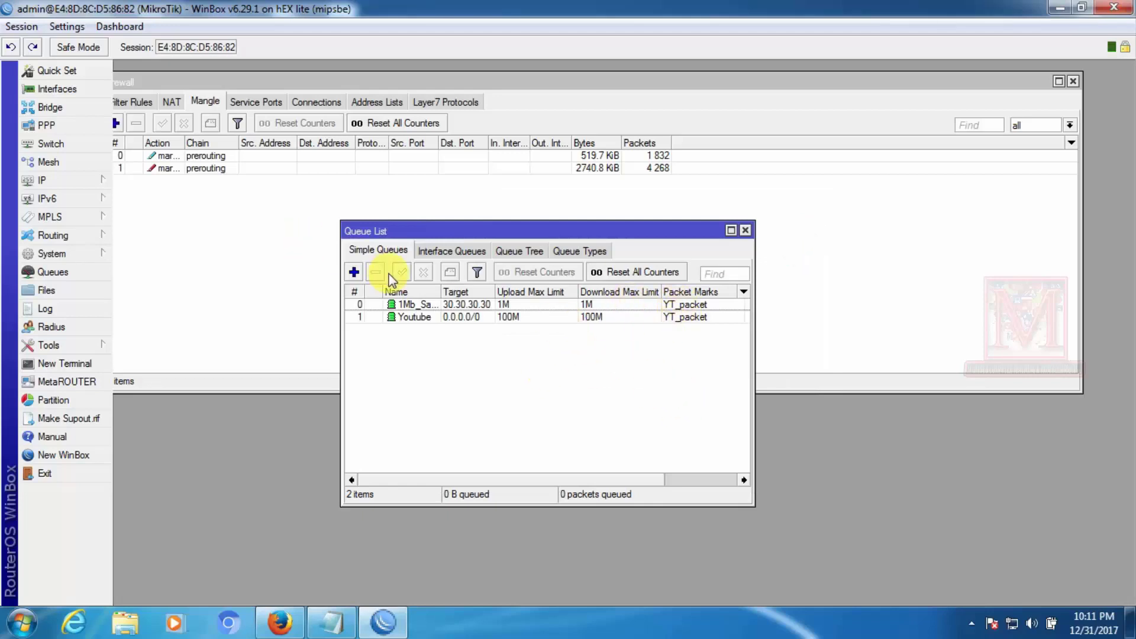
# Start a new queue type named 6Mb_YT and set its kind to pcq
pyautogui.click(574, 253)
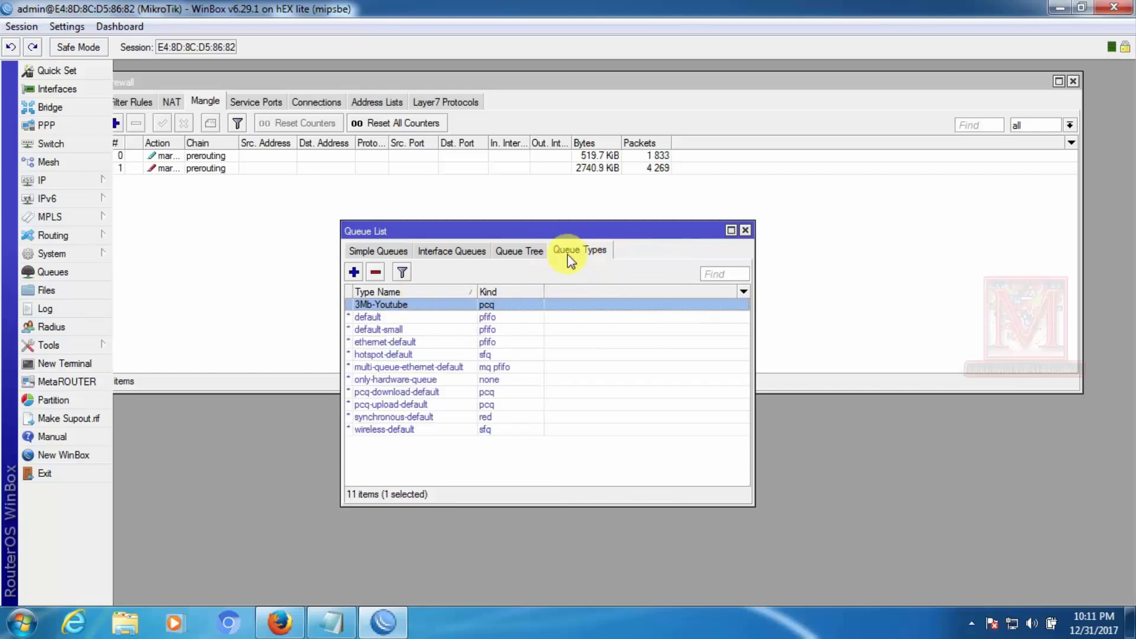
pyautogui.click(354, 272)
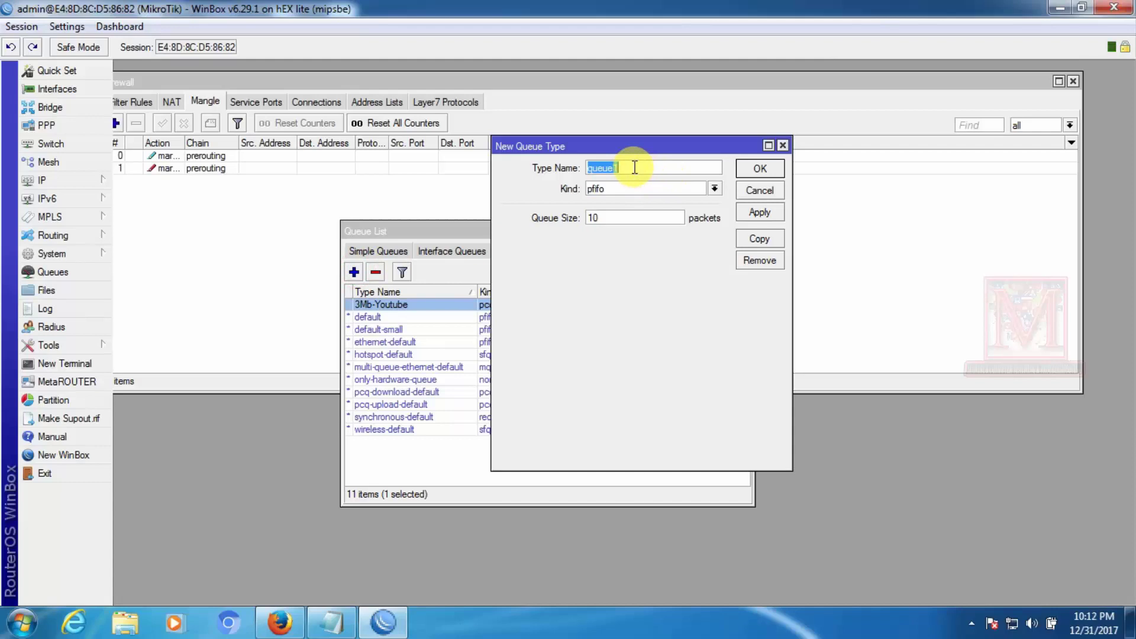
pyautogui.write('6')
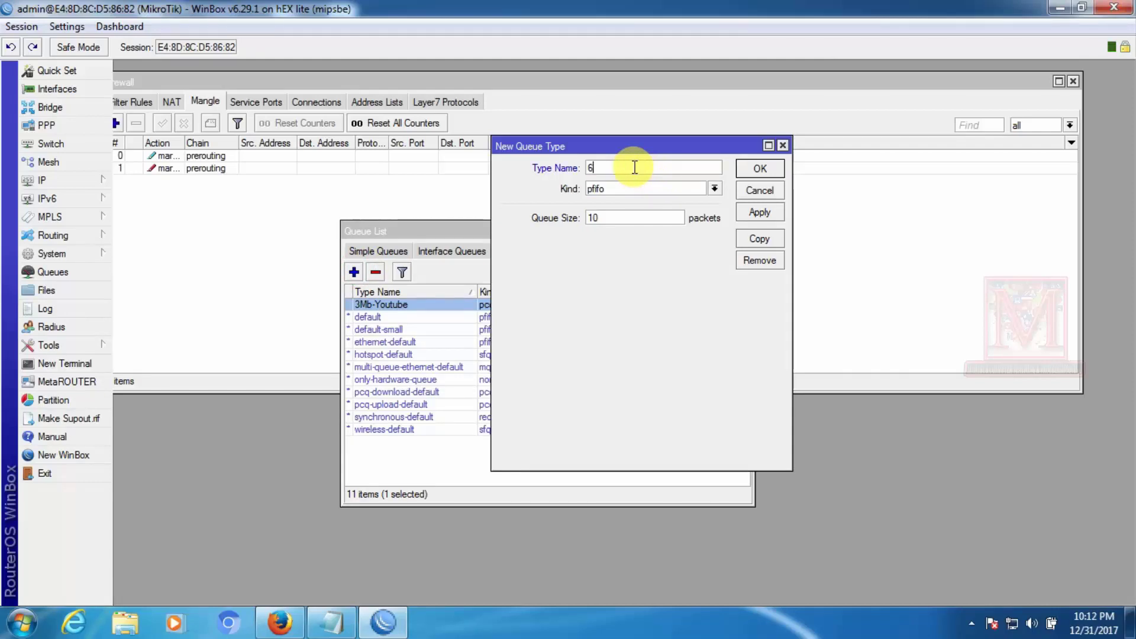
pyautogui.write('Mb_YT')
pyautogui.click(651, 188)
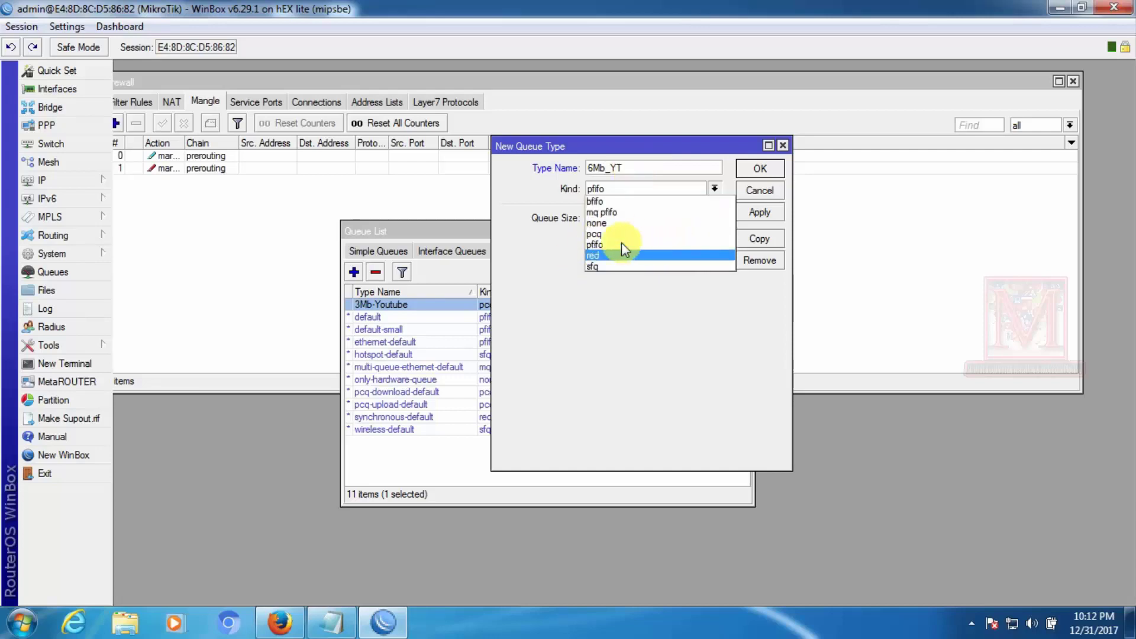
pyautogui.click(593, 234)
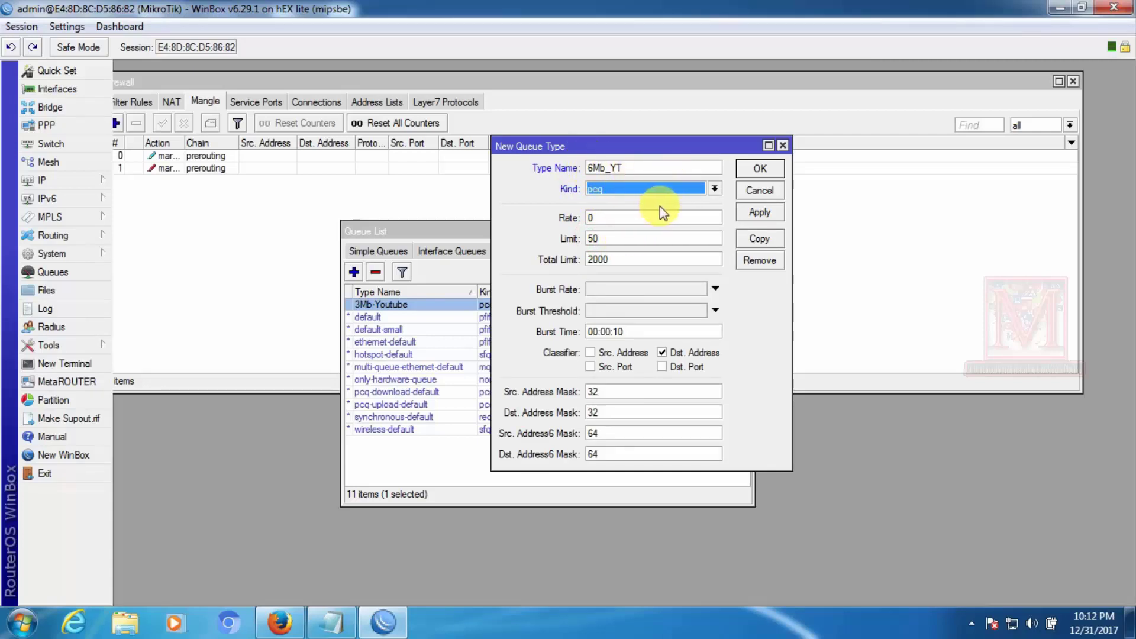
# Set the 6Mb_YT queue type's rate to 6M, save it and select it in the queue types
pyautogui.click(595, 219)
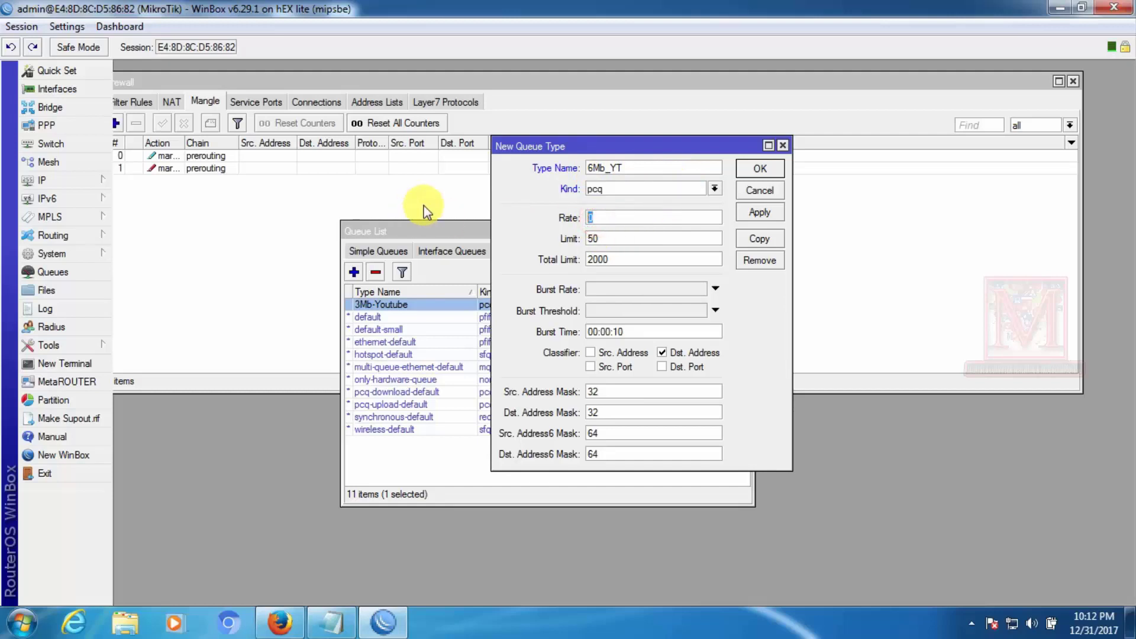
pyautogui.write('6M')
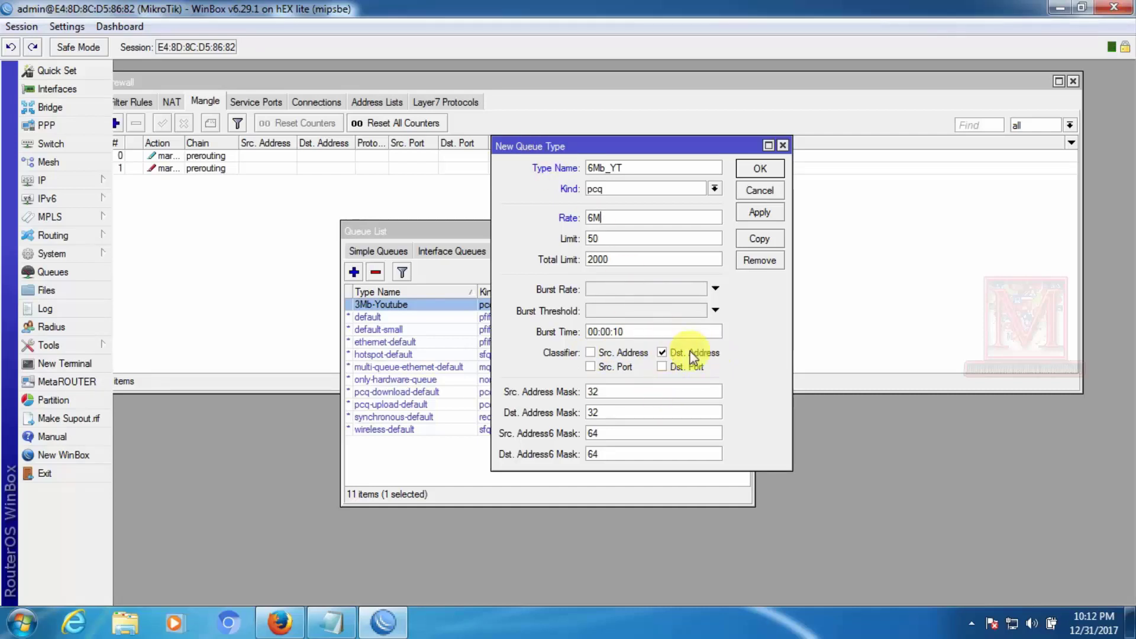
pyautogui.click(759, 216)
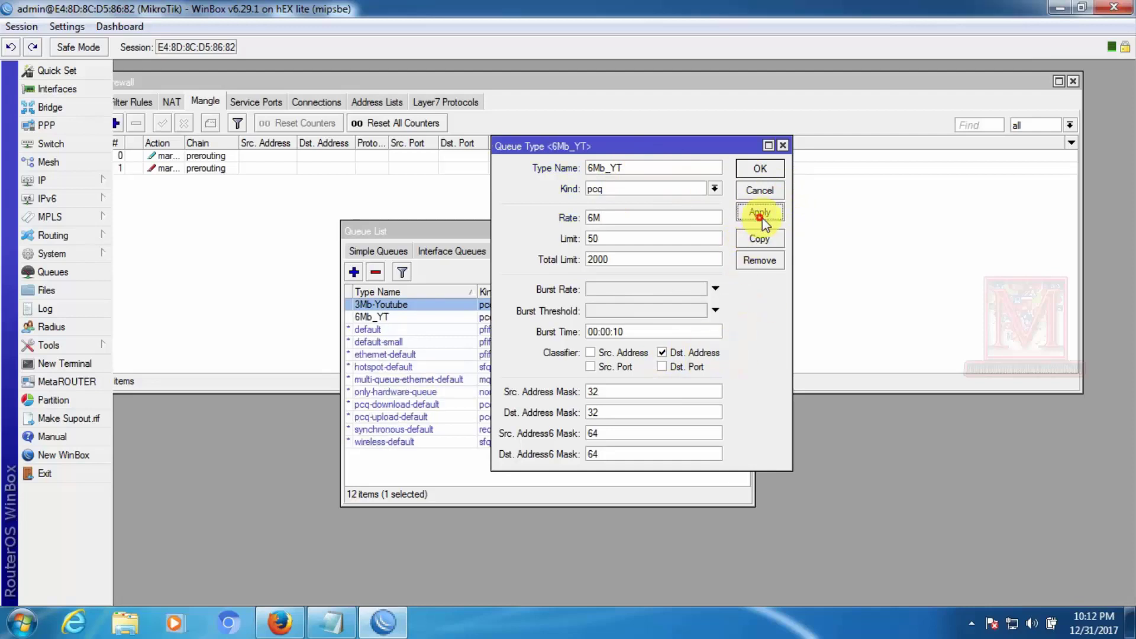
pyautogui.click(762, 170)
pyautogui.click(382, 315)
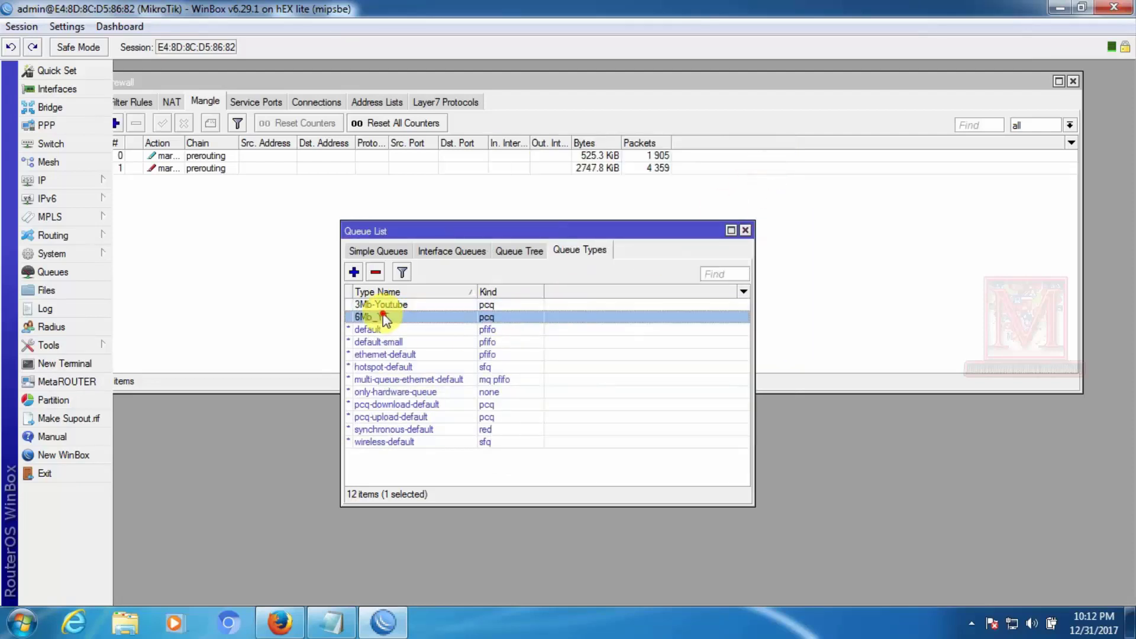
# Start another new queue type, also named 6Mb_YT and of kind pcq
pyautogui.click(354, 273)
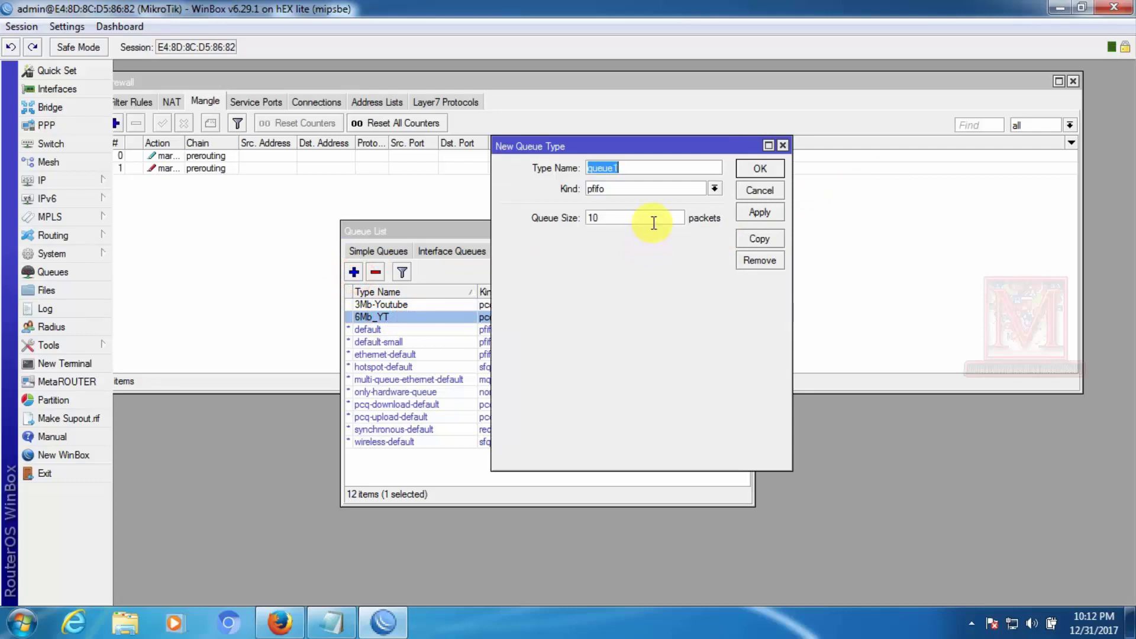
pyautogui.doubleClick(630, 167)
pyautogui.write('6')
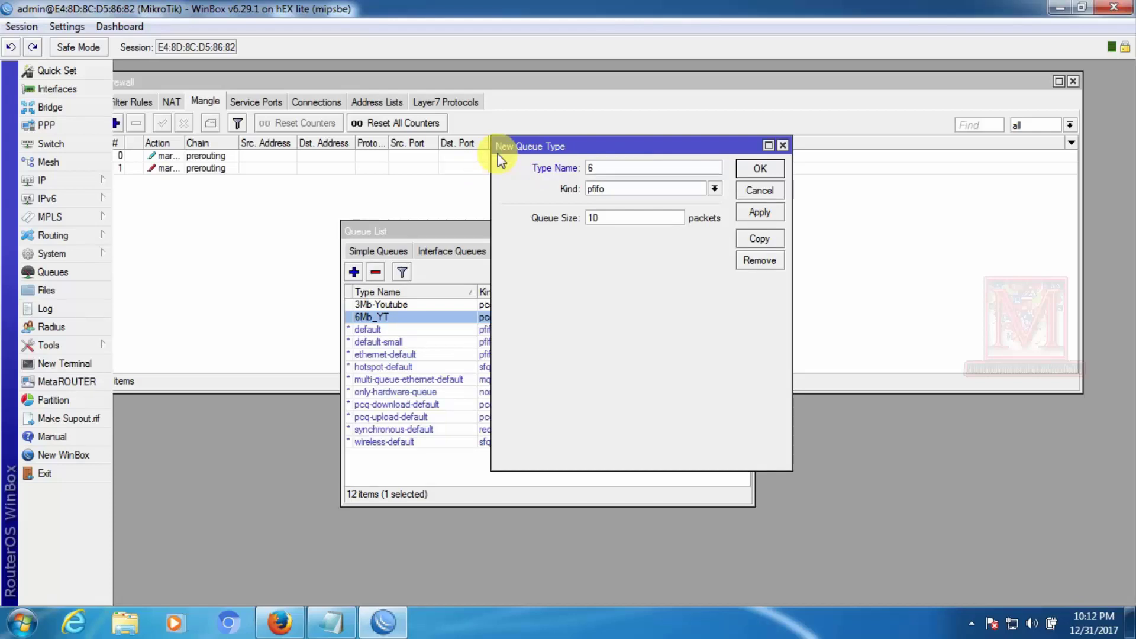
pyautogui.write('Mb_Yt')
pyautogui.press('BackSpace')
pyautogui.write('T')
pyautogui.click(714, 188)
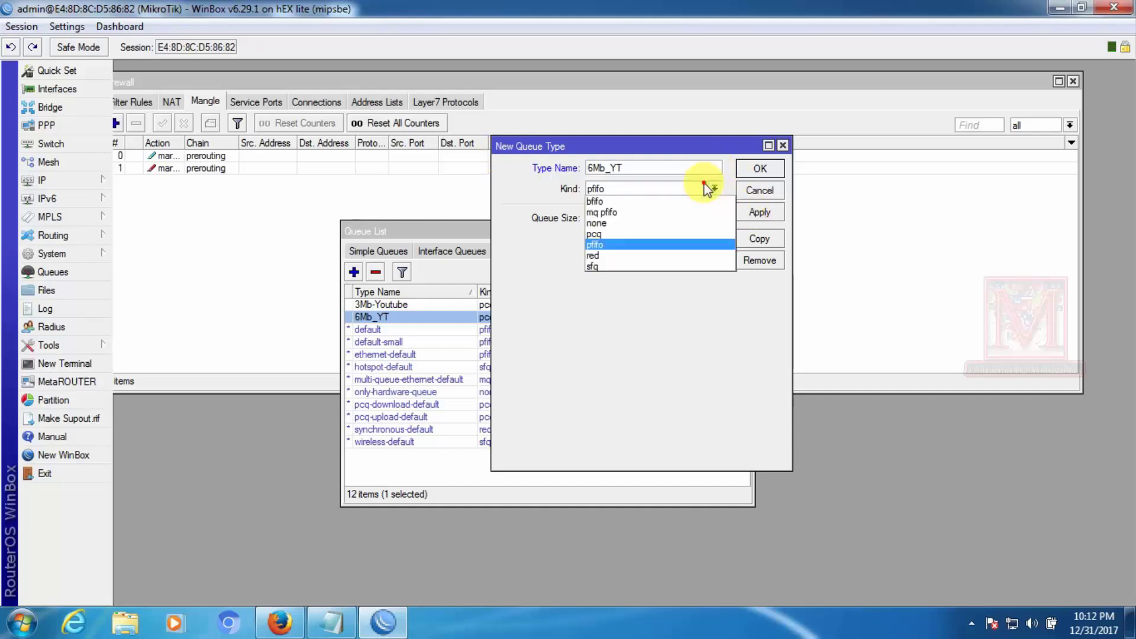
pyautogui.click(597, 233)
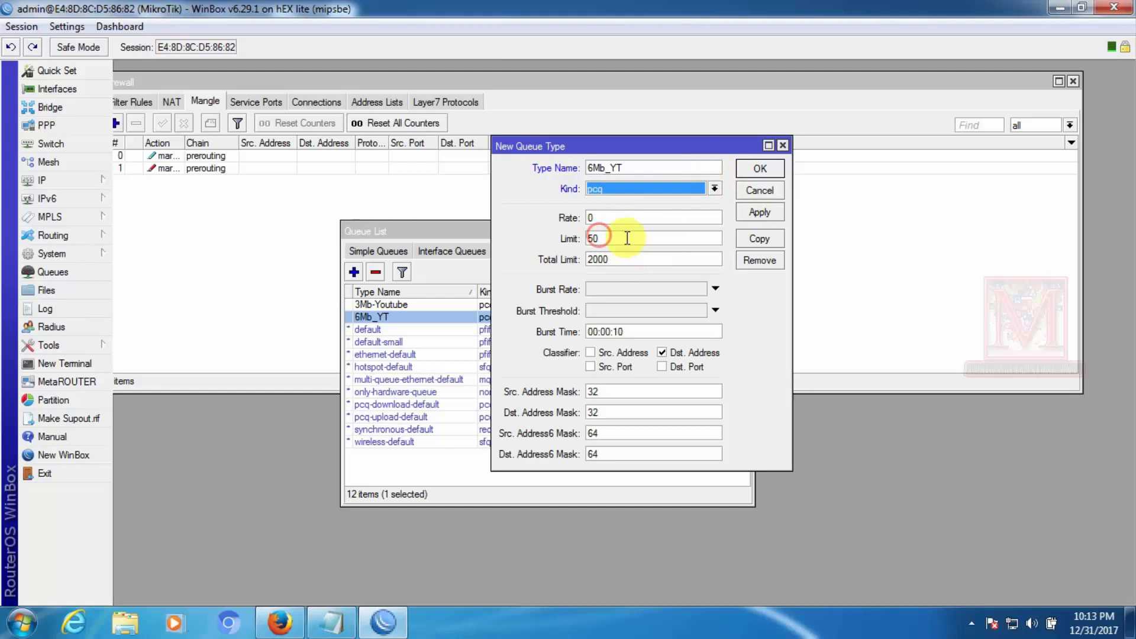
# Try to save the second 6Mb_YT queue type with a rate of 6M, classified by Src. Address instead of Dst. Address
pyautogui.click(602, 218)
pyautogui.write('6')
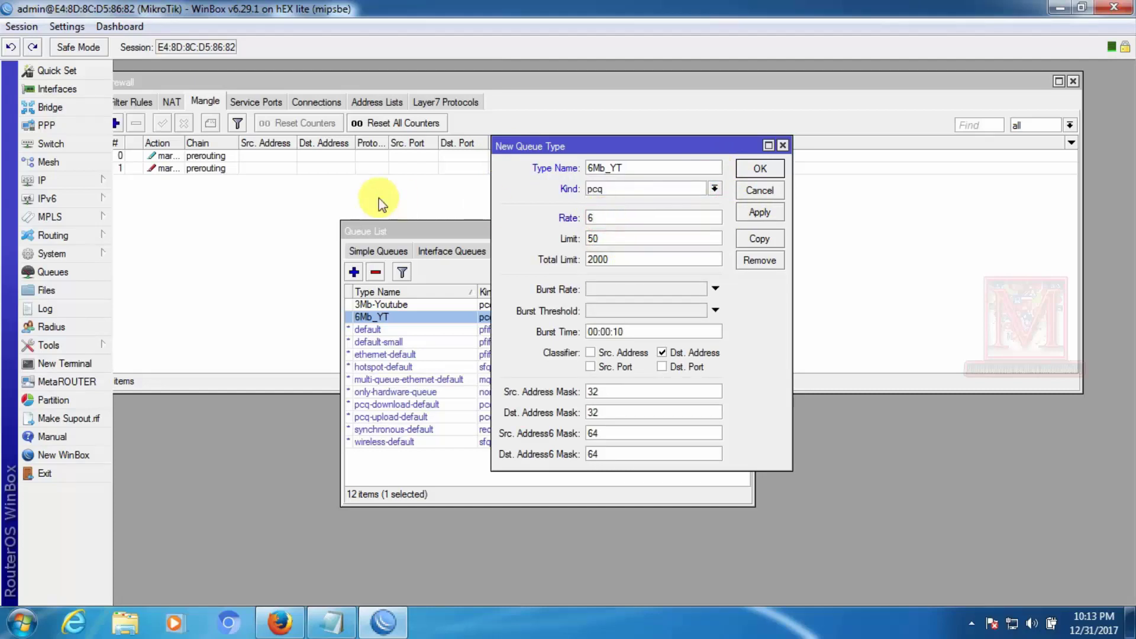
pyautogui.write('M')
pyautogui.moveTo(566, 155); pyautogui.dragTo(770, 167)
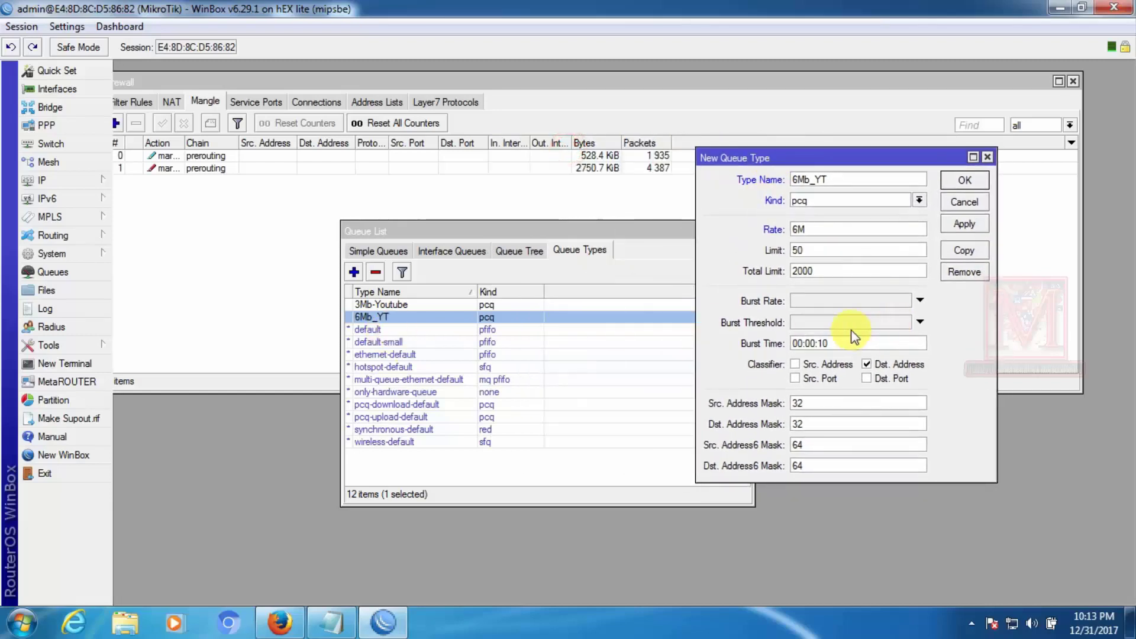
pyautogui.click(796, 364)
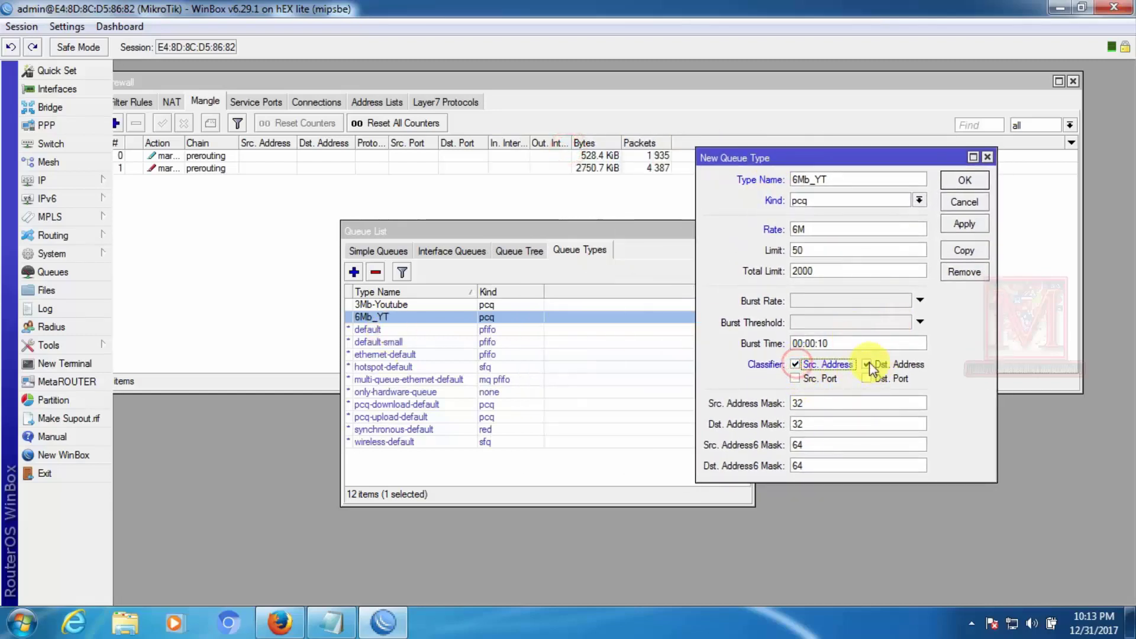
pyautogui.click(867, 364)
pyautogui.click(965, 223)
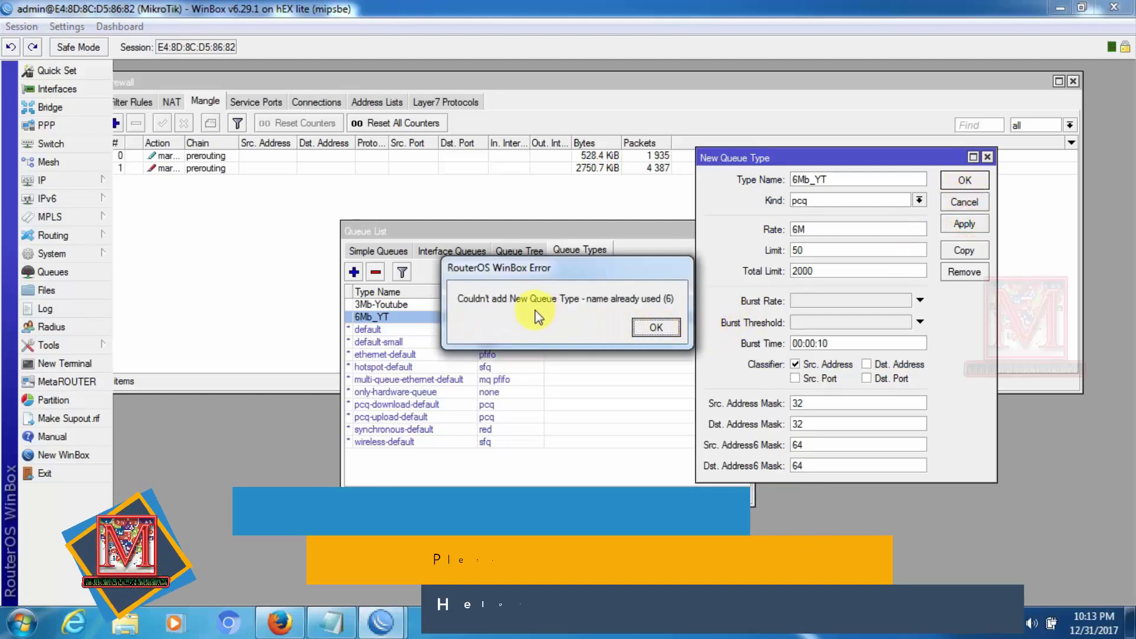
pyautogui.click(656, 327)
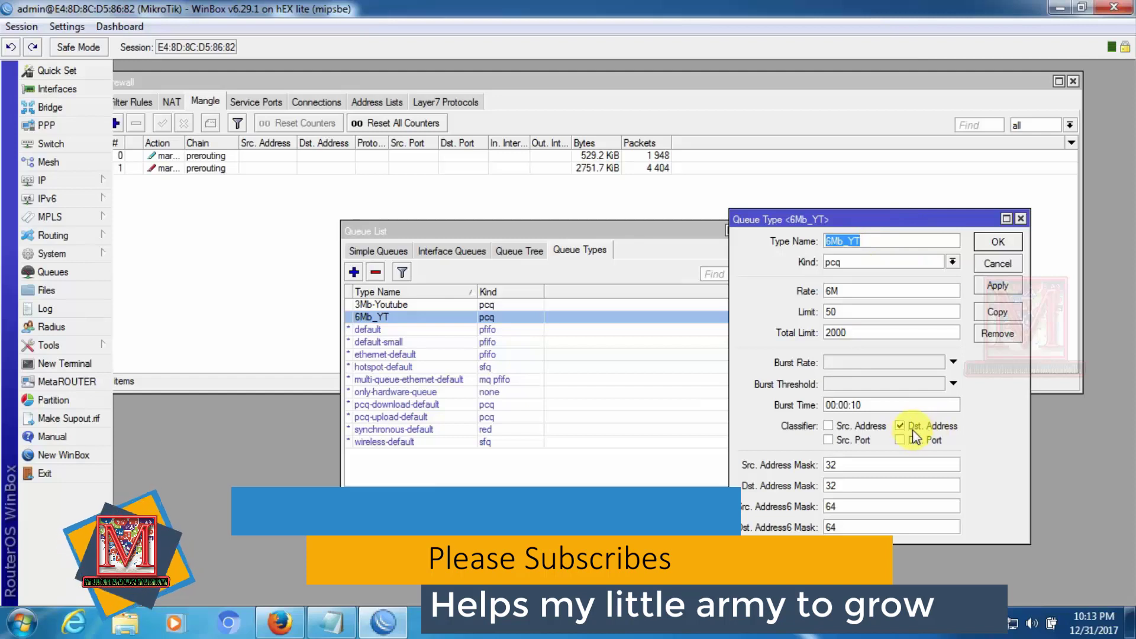
pyautogui.click(998, 263)
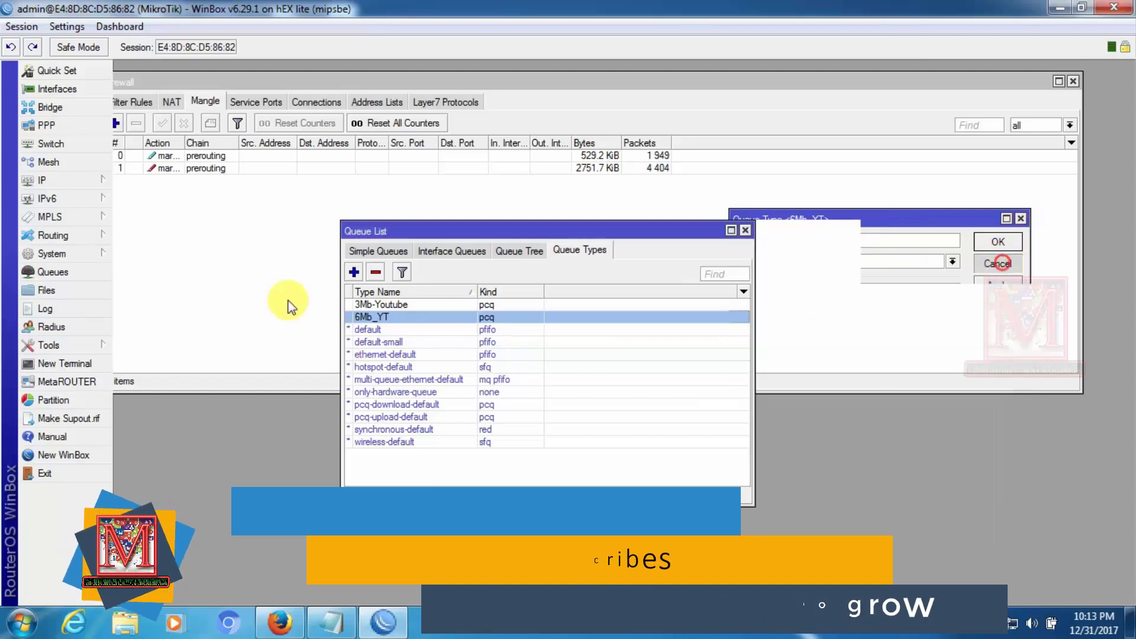
# Rename the existing 6Mb_YT queue type as 6Mb_YT_UP and save it
pyautogui.doubleClick(364, 318)
pyautogui.click(862, 242)
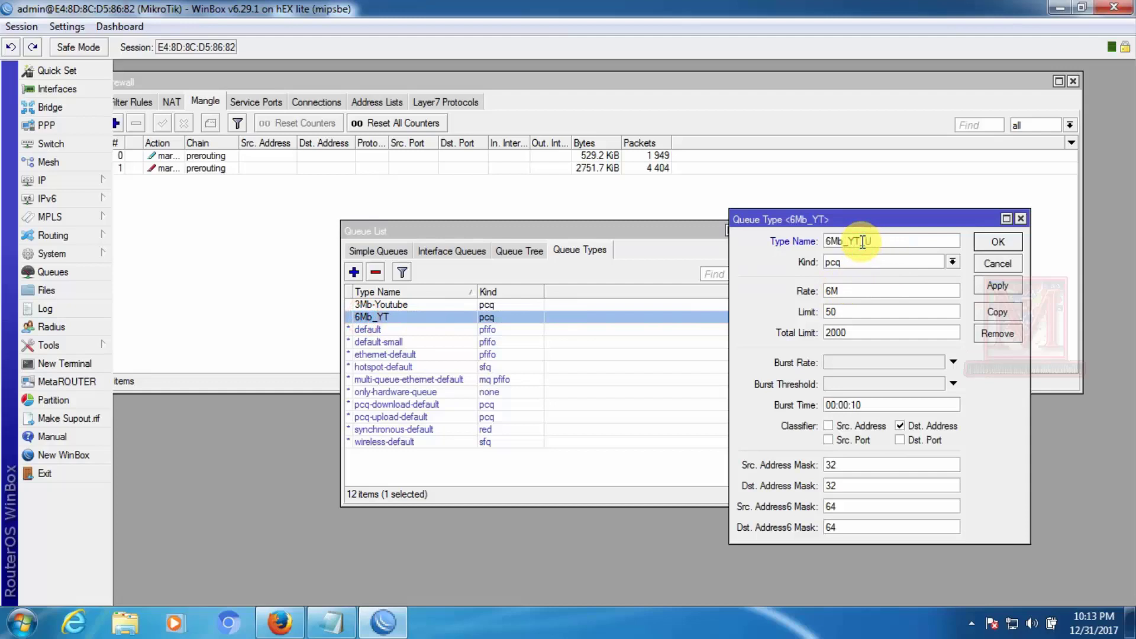
pyautogui.click(997, 286)
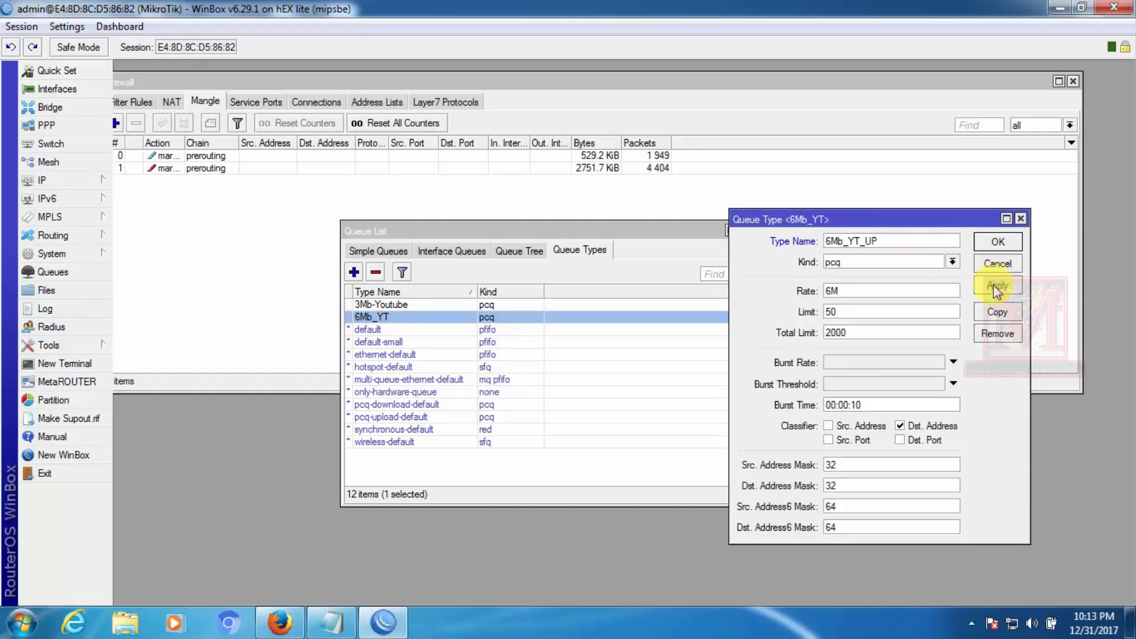
pyautogui.click(998, 242)
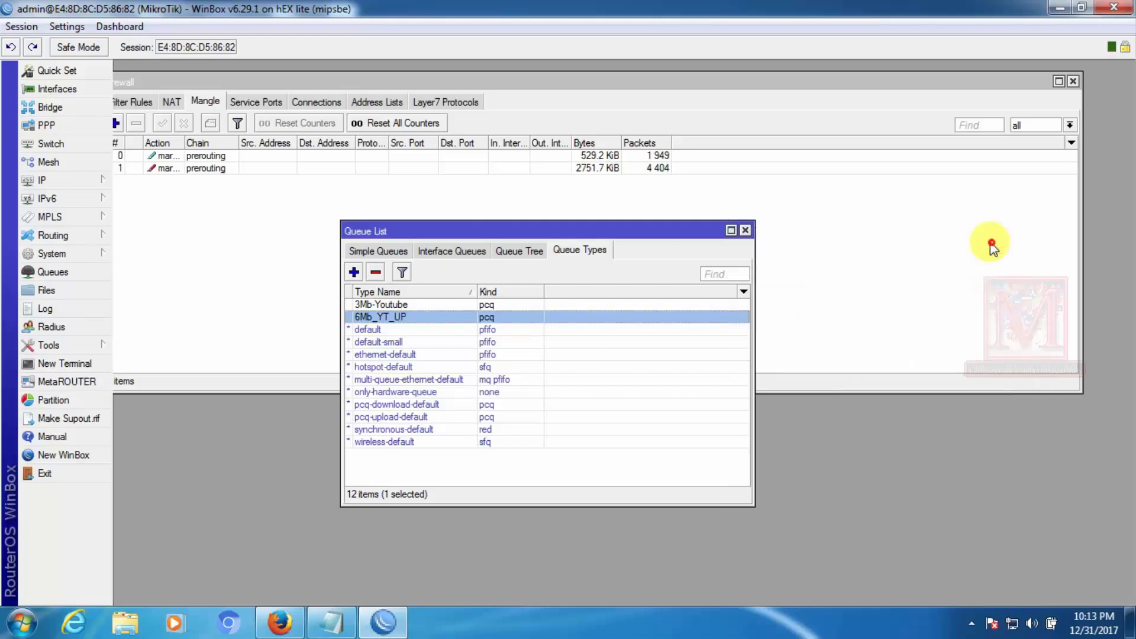
# Start a new queue type named 6Mb_YT_DW with the kind pcq
pyautogui.click(354, 273)
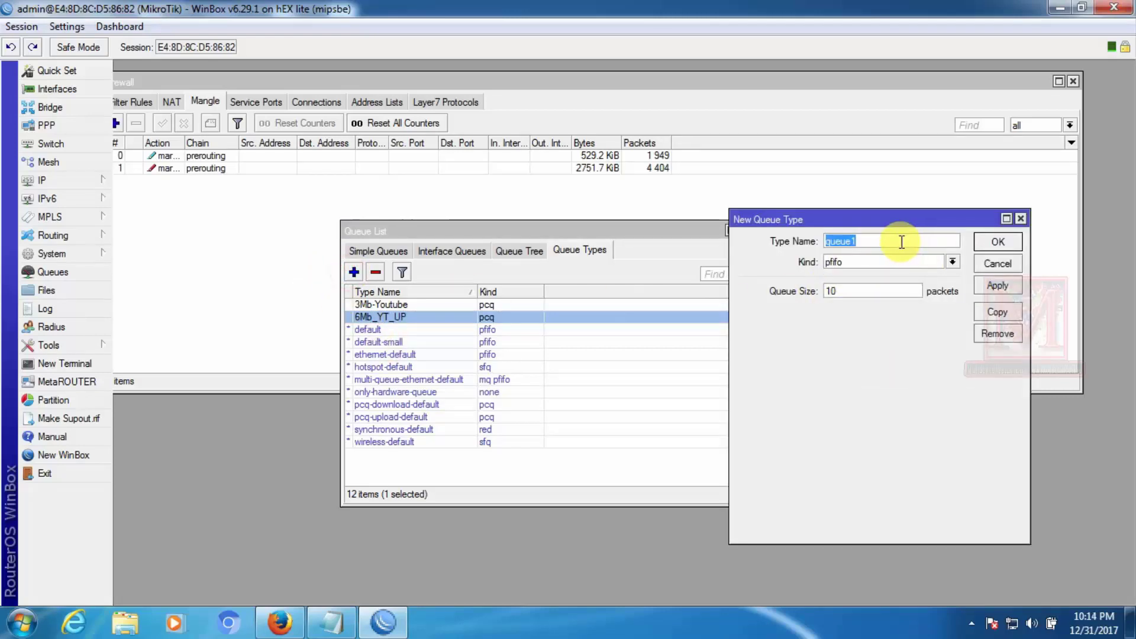
pyautogui.write('6Mb_YT_')
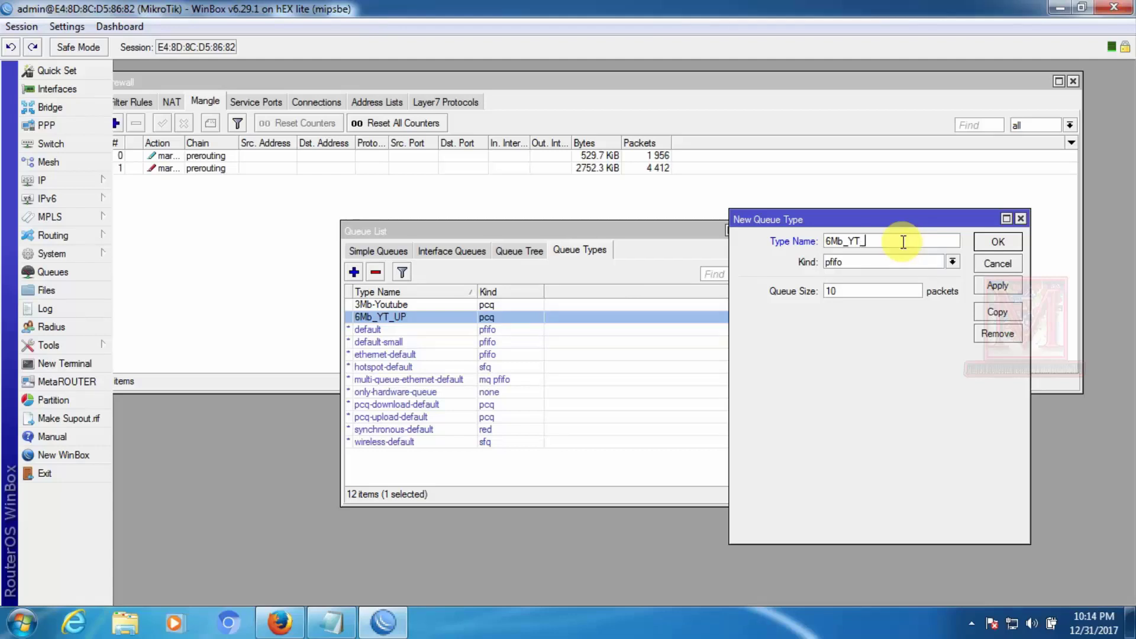
pyautogui.write('DW')
pyautogui.click(900, 261)
pyautogui.click(836, 307)
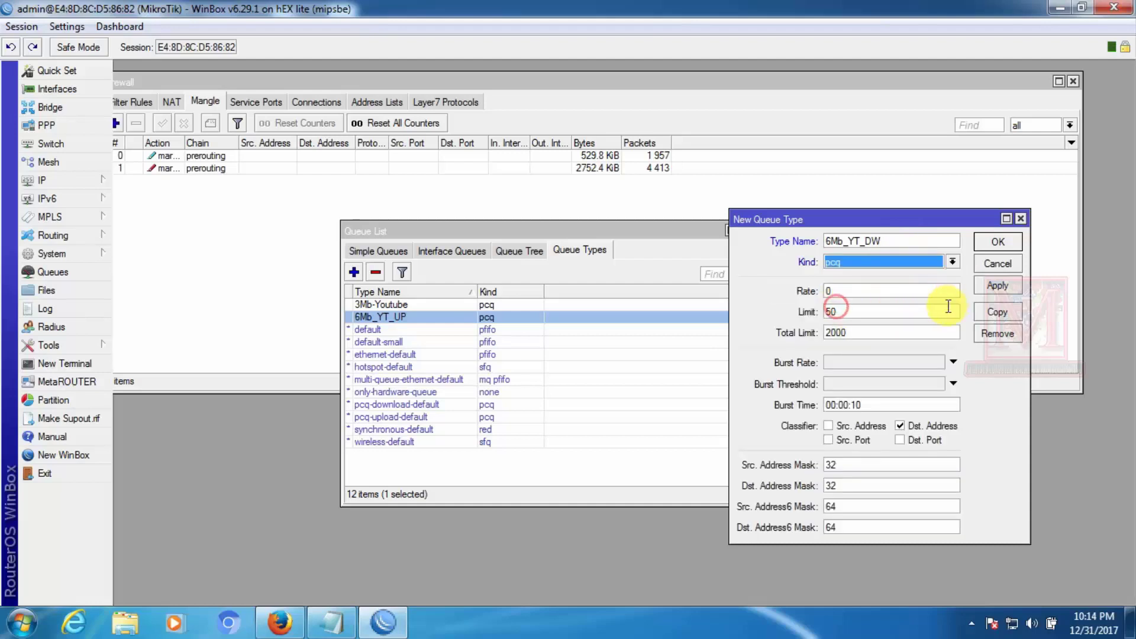
# Give 6Mb_YT_DW a rate of 6M, classify it by Src. Address instead of Dst. Address and save it
pyautogui.doubleClick(850, 291)
pyautogui.write('6')
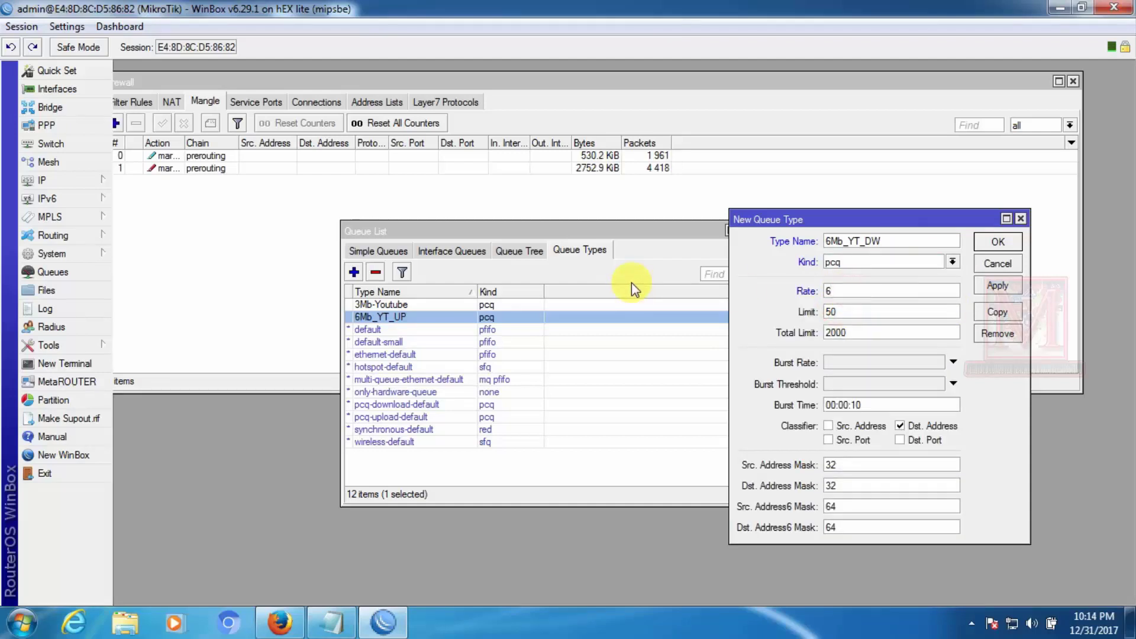
pyautogui.write('M')
pyautogui.click(828, 426)
pyautogui.click(900, 426)
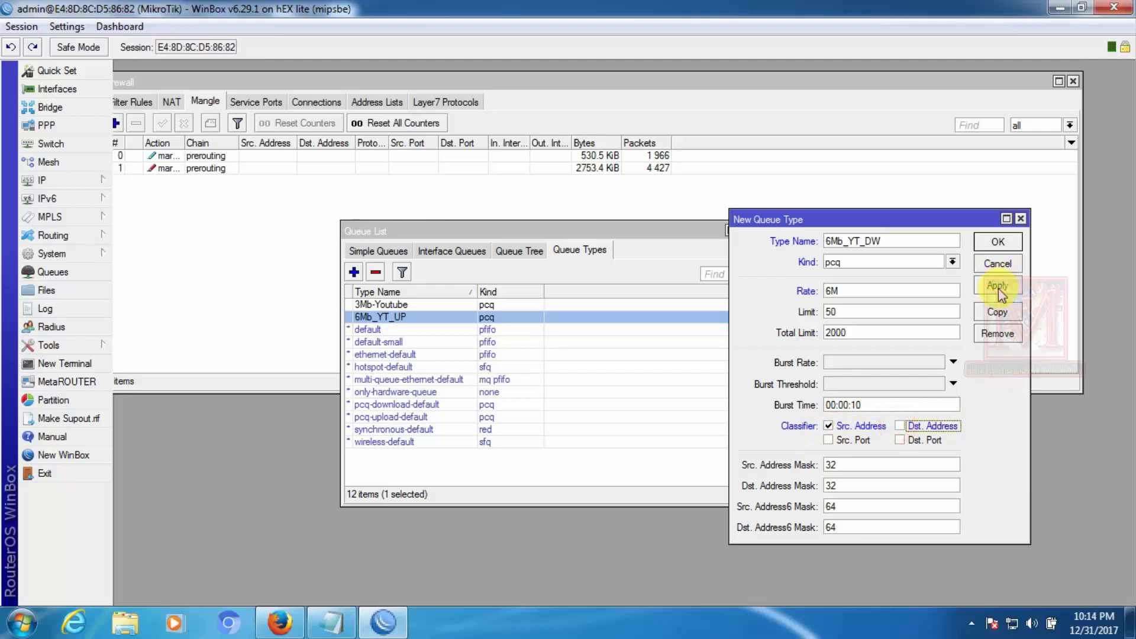
pyautogui.click(999, 286)
pyautogui.click(999, 241)
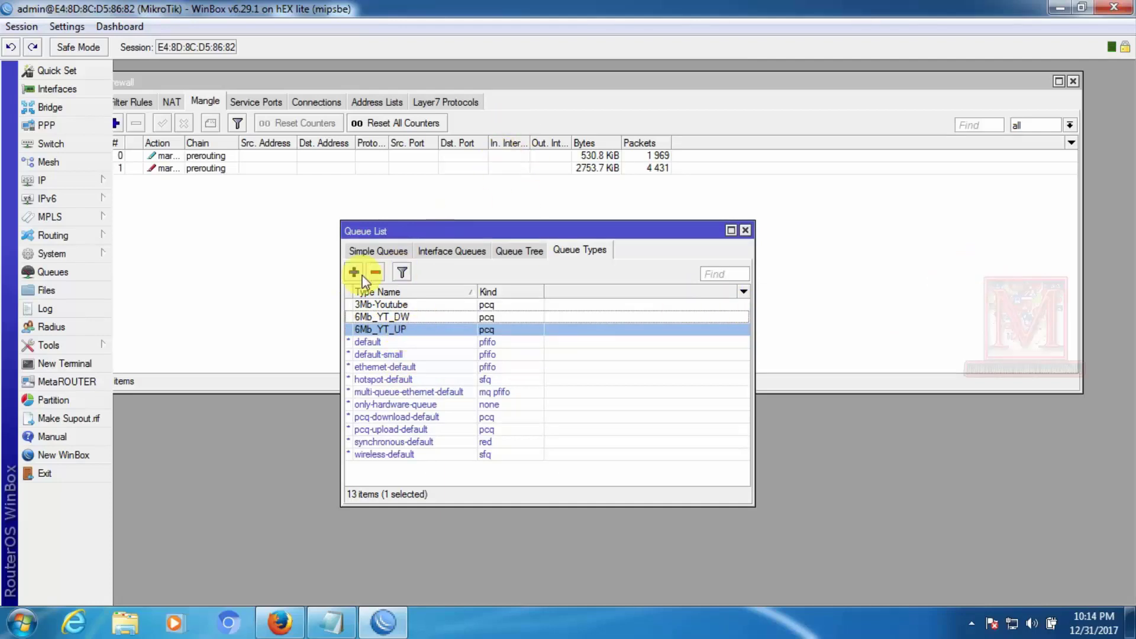
# Start a new simple queue and name it with the prefix 2Mb_ followed by the customer's name
pyautogui.click(373, 252)
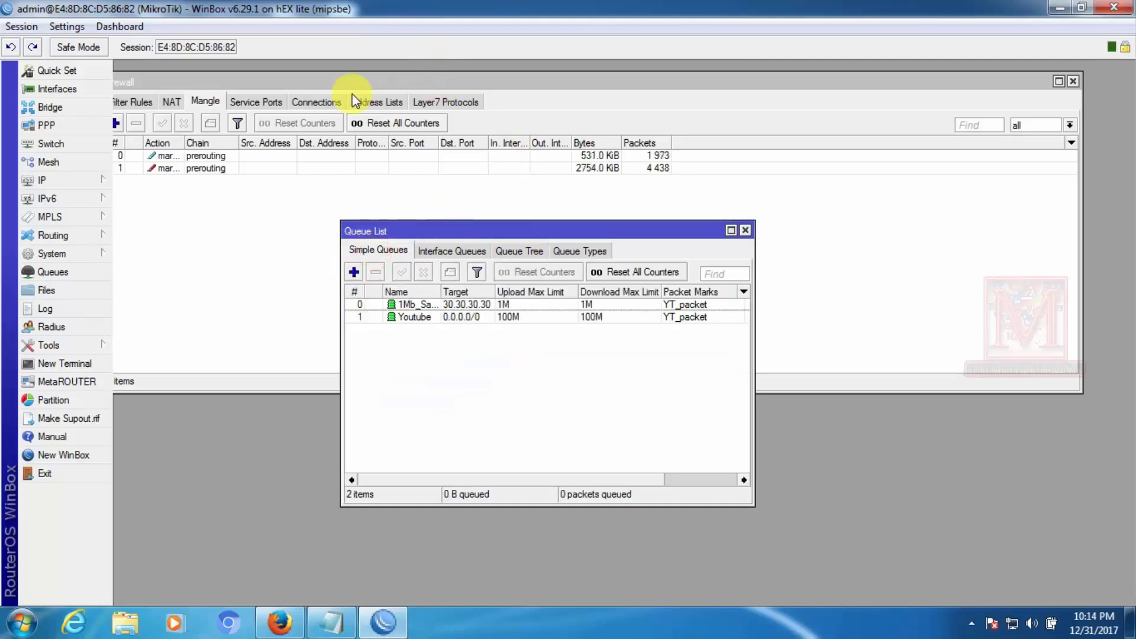
pyautogui.click(354, 272)
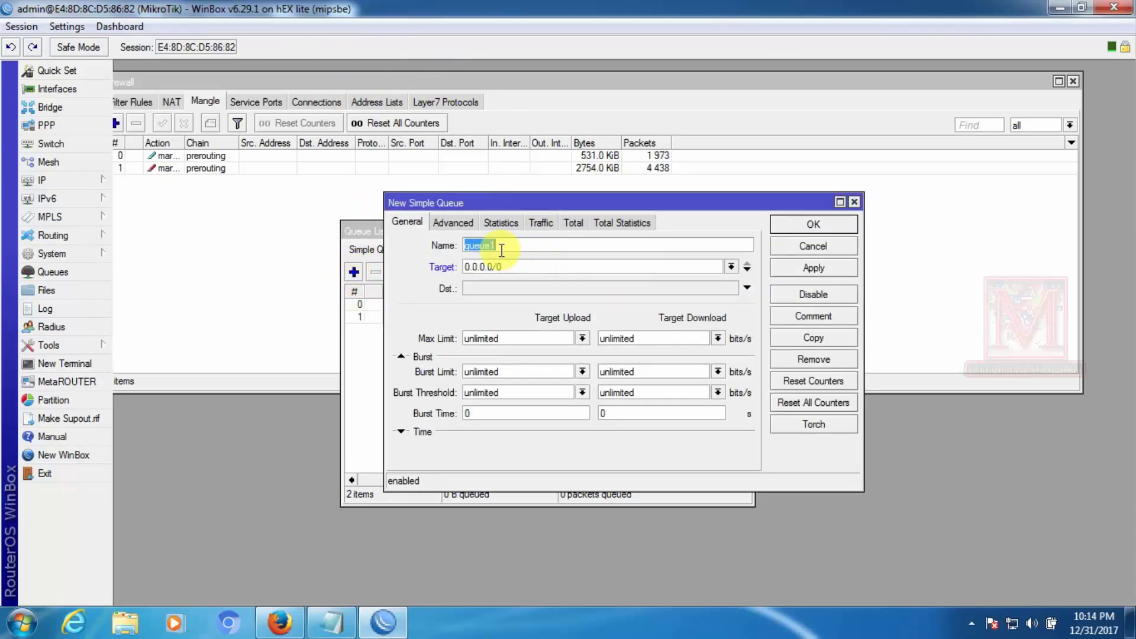
pyautogui.write('@')
pyautogui.write('M')
pyautogui.press('BackSpace')
pyautogui.press('BackSpace')
pyautogui.write('2Mb_Mahabub')
# Set the new queue's target to 30.30.30.33 and its max limit to 2M for both upload and download
pyautogui.doubleClick(533, 265)
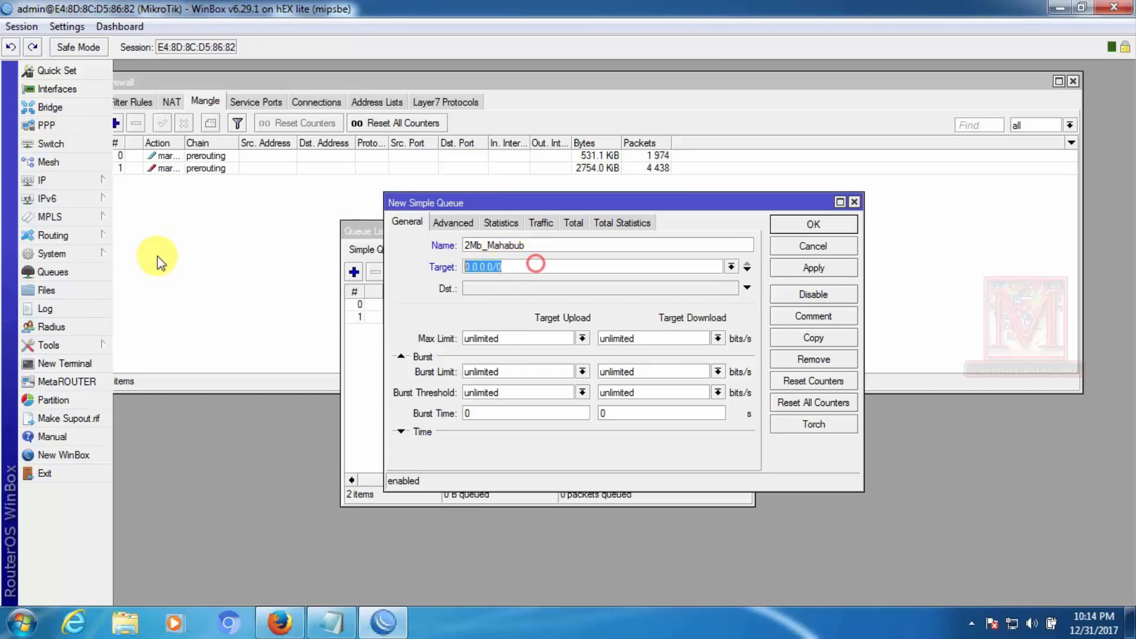
pyautogui.write('30')
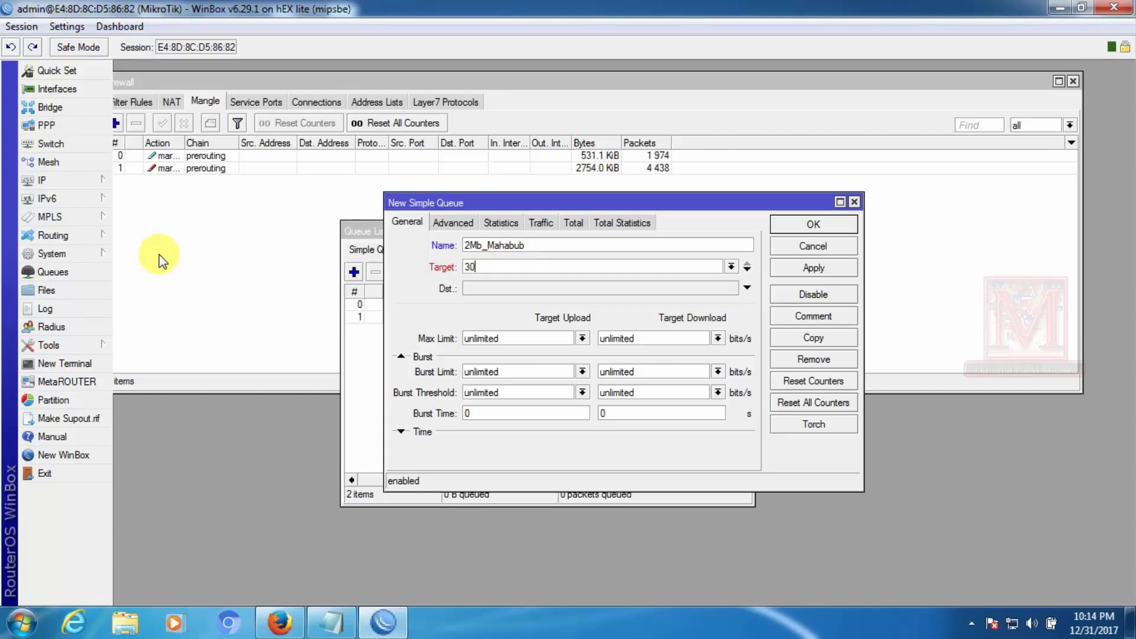
pyautogui.write('.30.30.33')
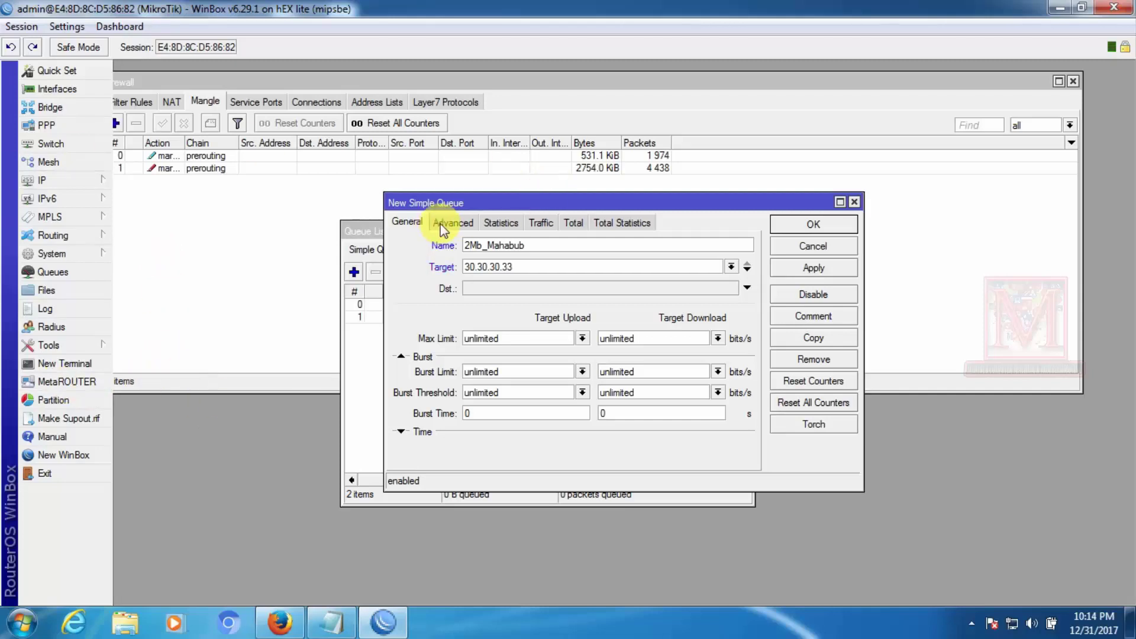
pyautogui.click(582, 338)
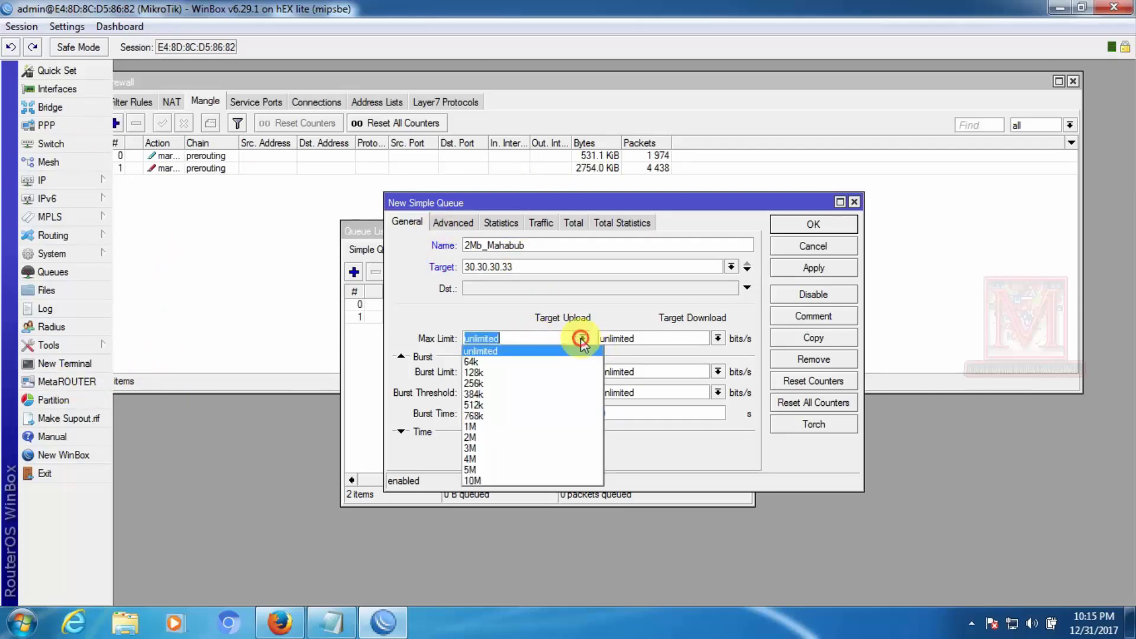
pyautogui.click(526, 336)
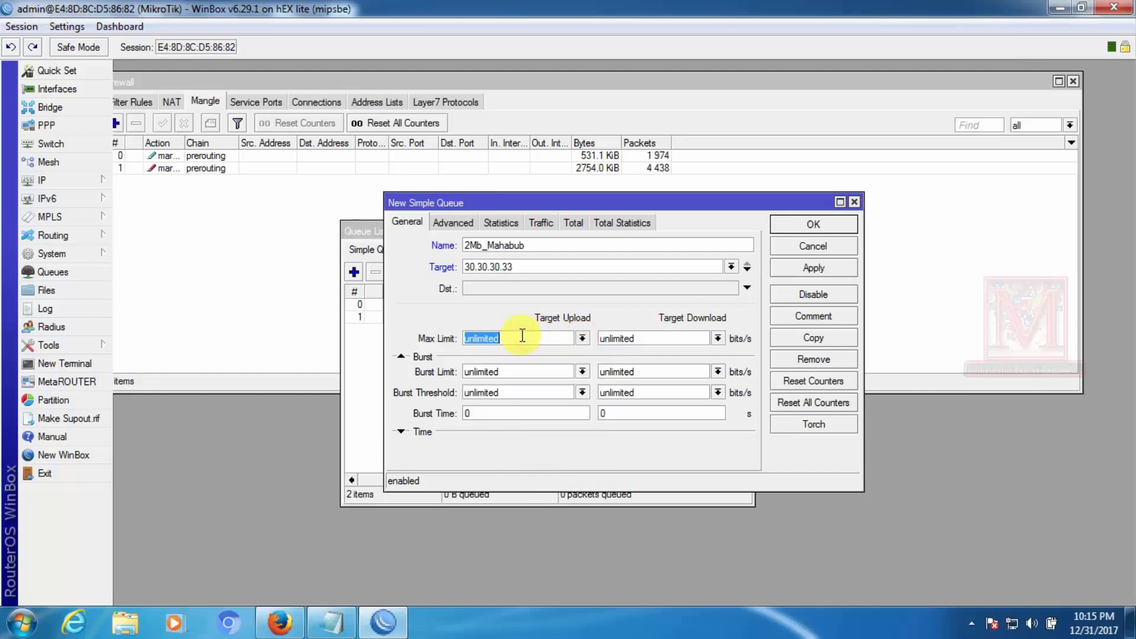
pyautogui.write('2M')
pyautogui.click(648, 335)
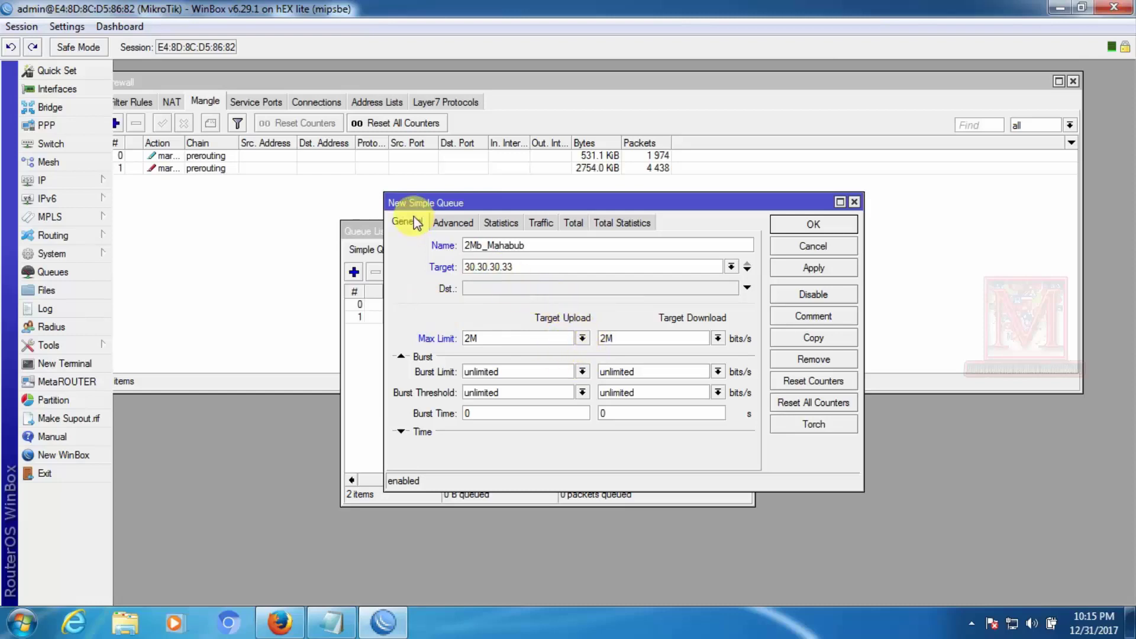
# Restrict the new queue to traffic carrying the packet mark YT_packet
pyautogui.click(461, 225)
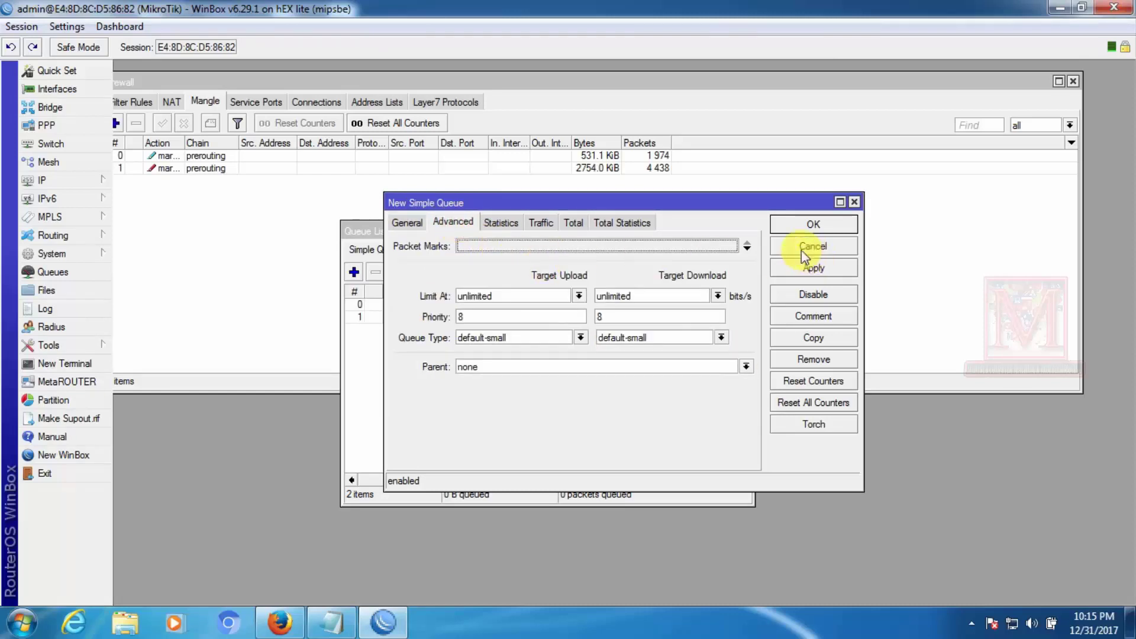
pyautogui.click(732, 245)
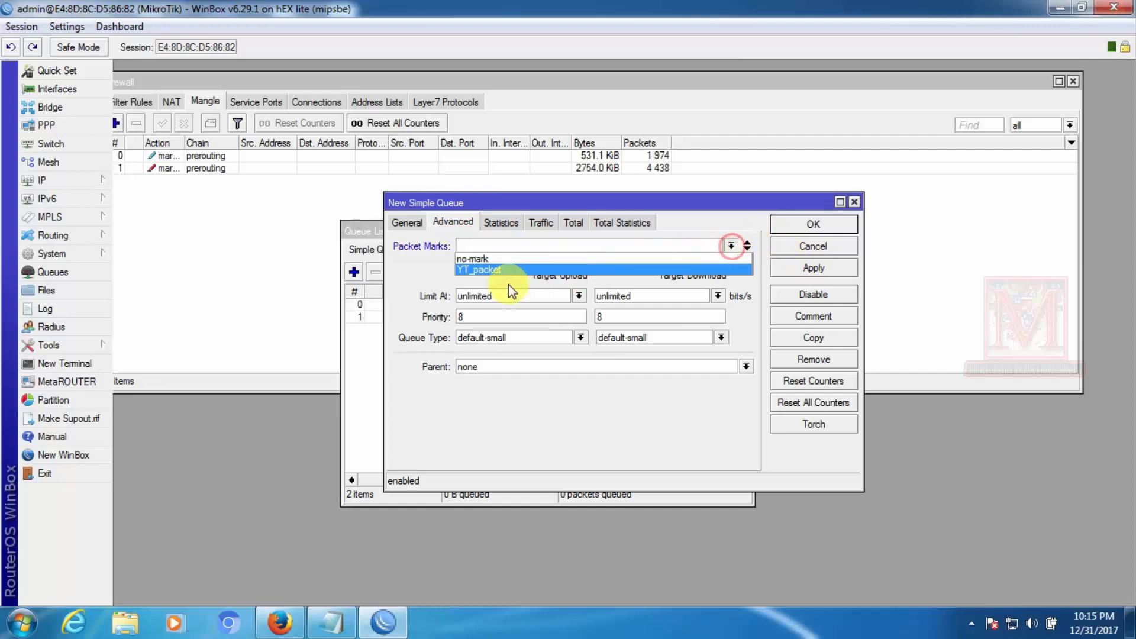
pyautogui.click(482, 270)
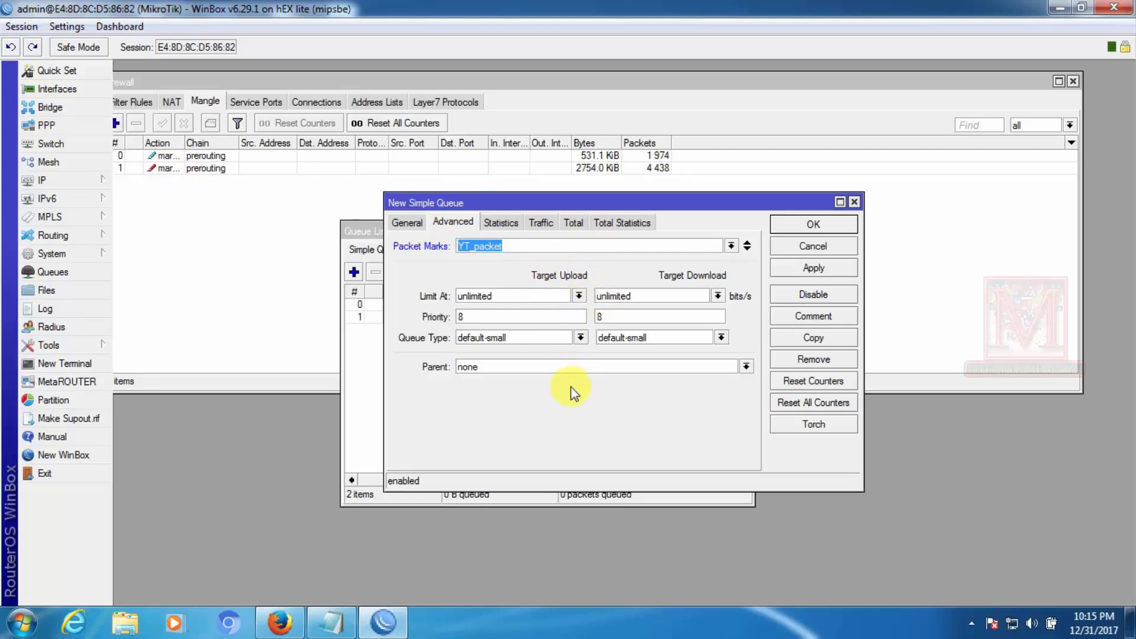
# Assign queue type 6Mb_YT_UP for target upload and 6Mb_YT_DW for target download, and save the queue
pyautogui.click(580, 338)
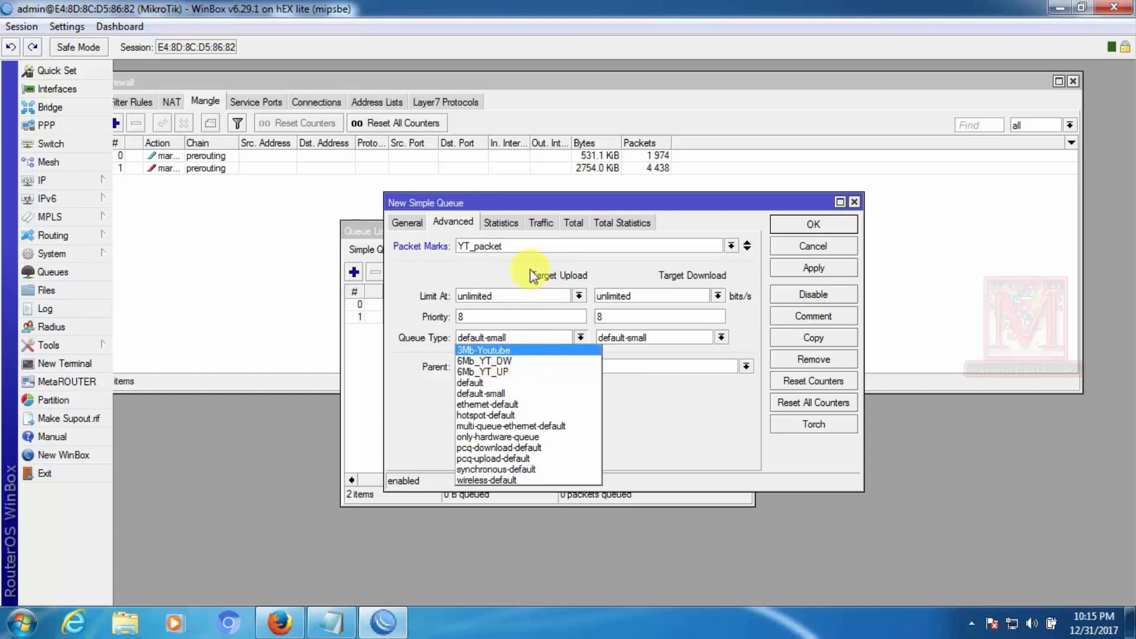
pyautogui.click(496, 371)
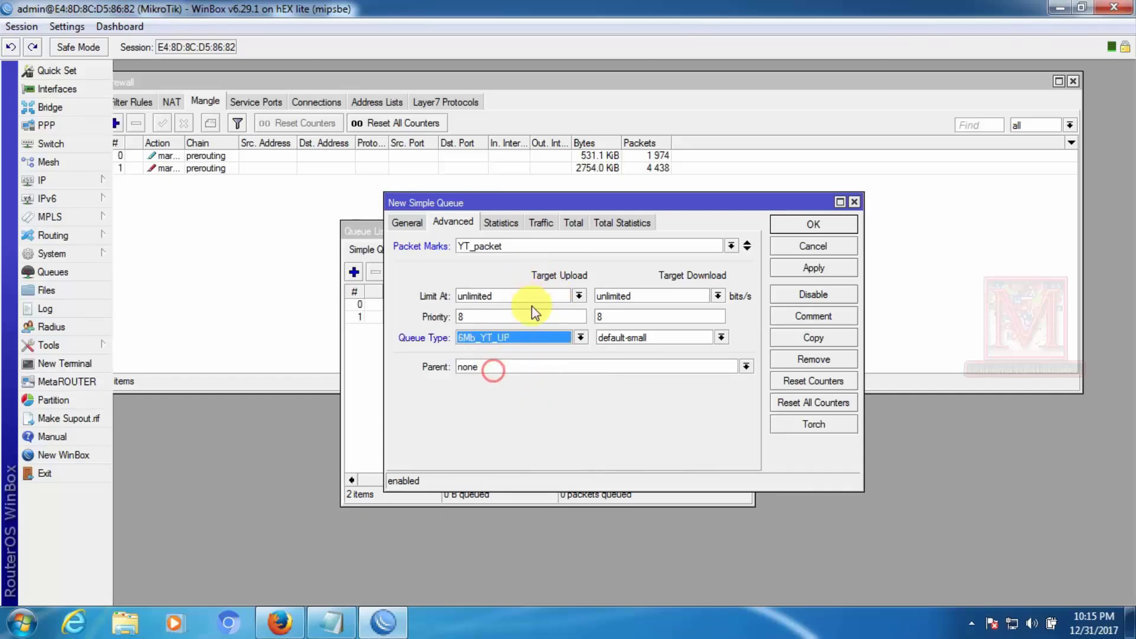
pyautogui.click(722, 338)
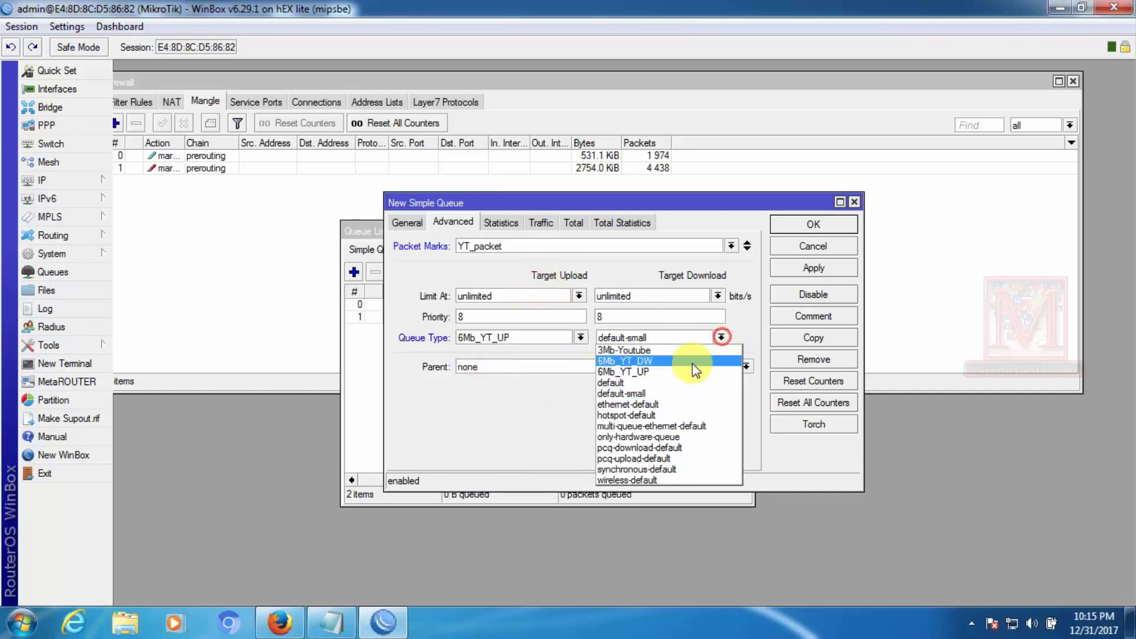
pyautogui.click(643, 362)
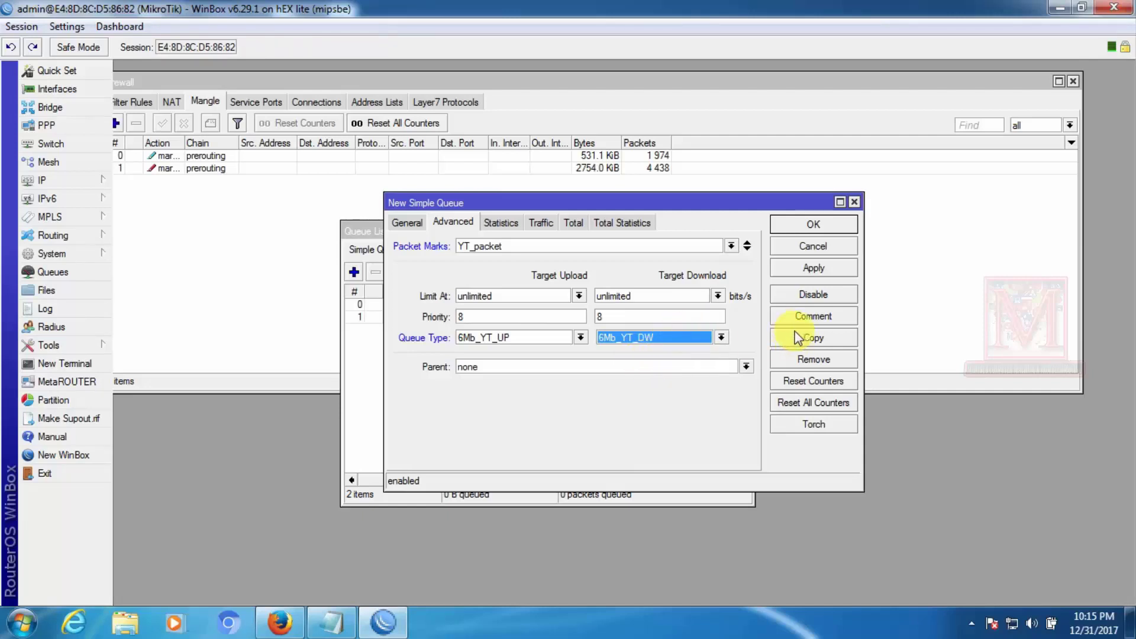
pyautogui.click(811, 270)
pyautogui.click(813, 225)
# Select the 2Mb_ queue in the simple queue list and widen the Name column to fit the full queue names
pyautogui.click(618, 398)
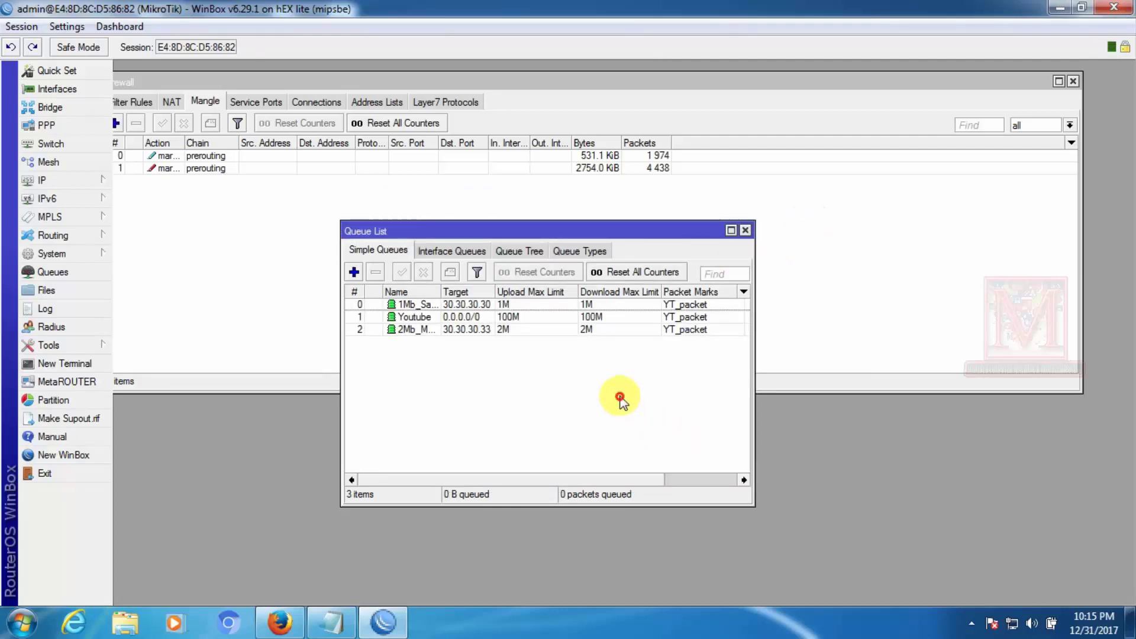
pyautogui.click(419, 330)
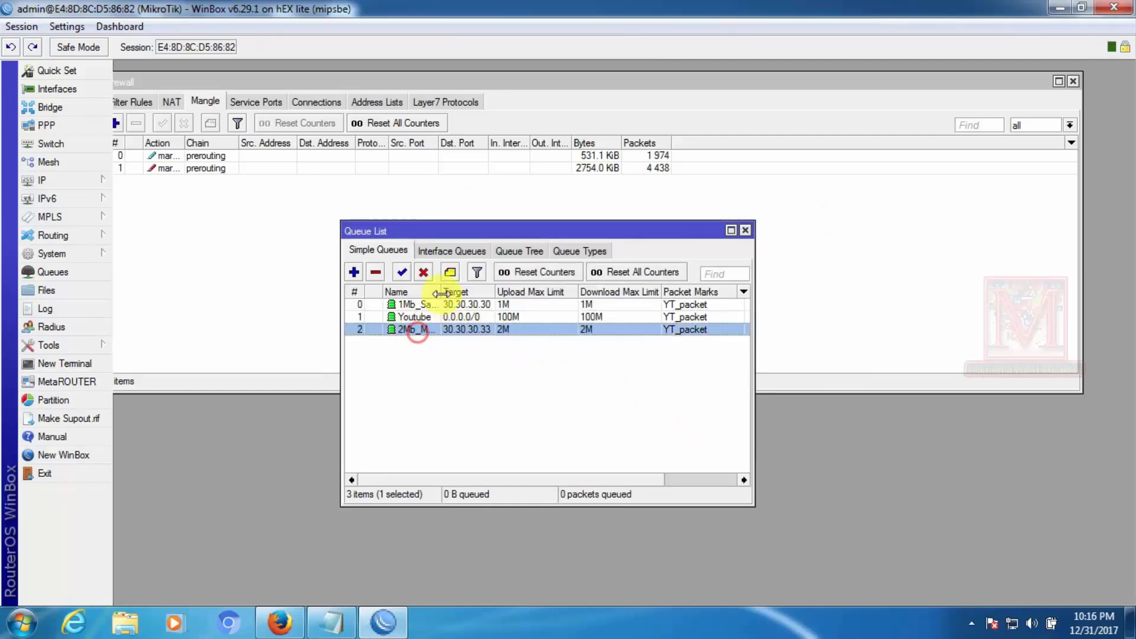
pyautogui.moveTo(442, 292); pyautogui.dragTo(477, 293)
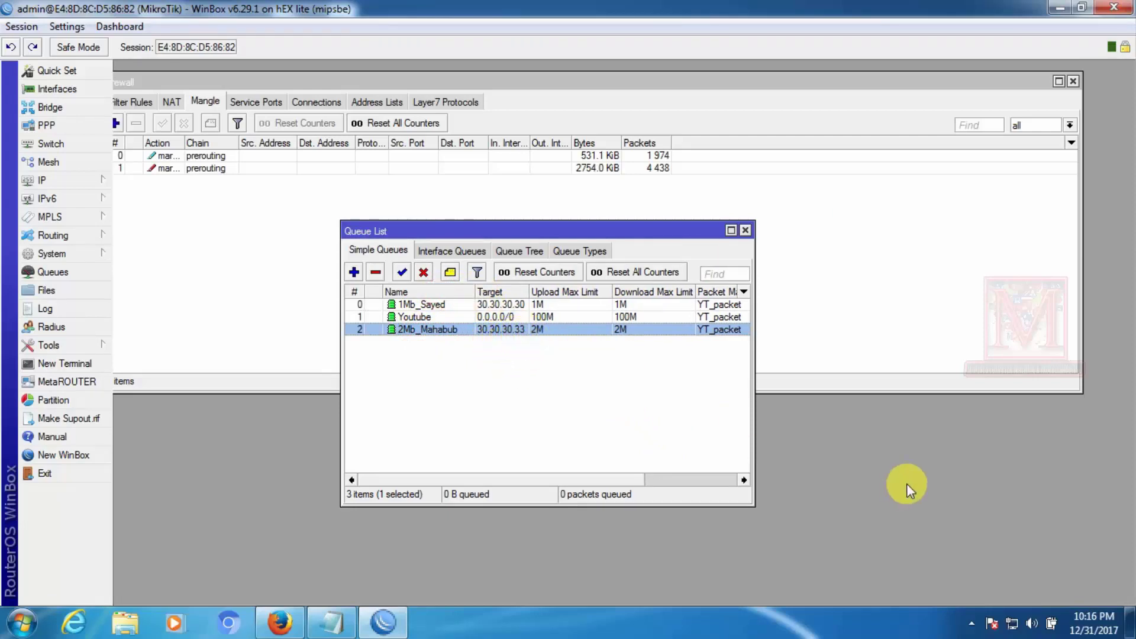
# Change the computer's Local Area Connection IPv4 address to 30.30.30.33 in the Windows network settings and close them
pyautogui.rightClick(1013, 621)
pyautogui.click(1012, 613)
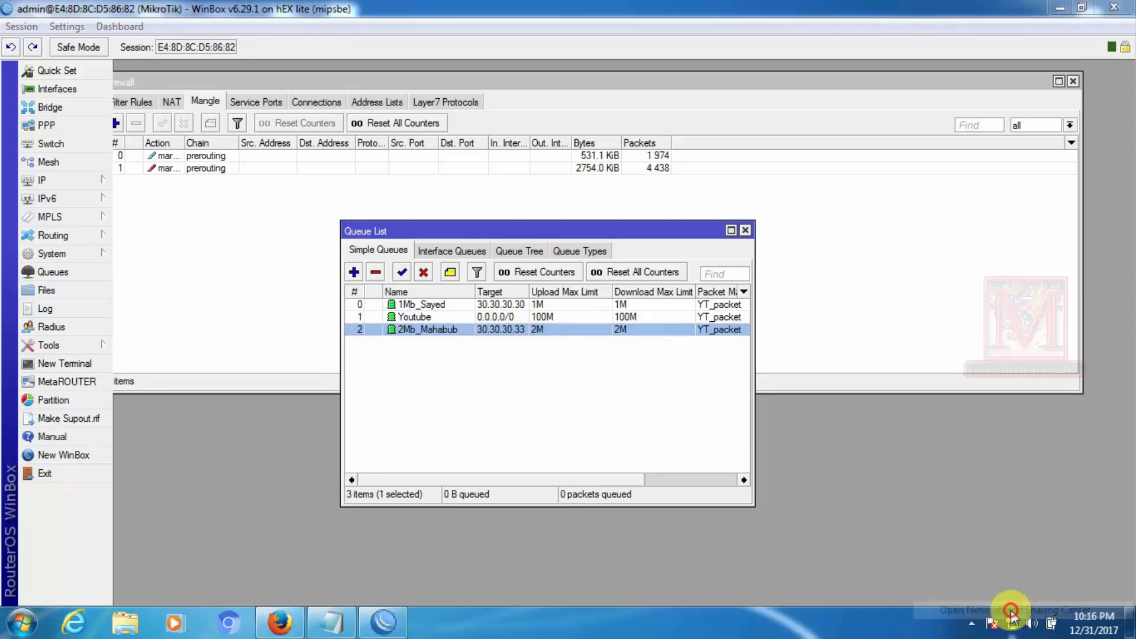
pyautogui.click(977, 304)
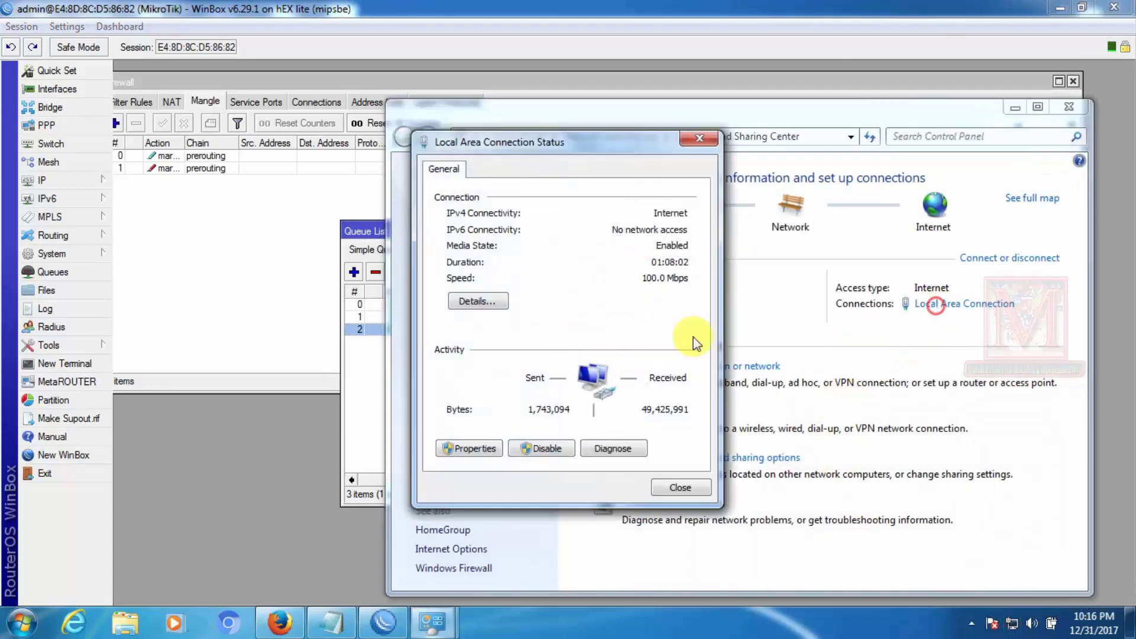
pyautogui.click(479, 448)
pyautogui.doubleClick(584, 360)
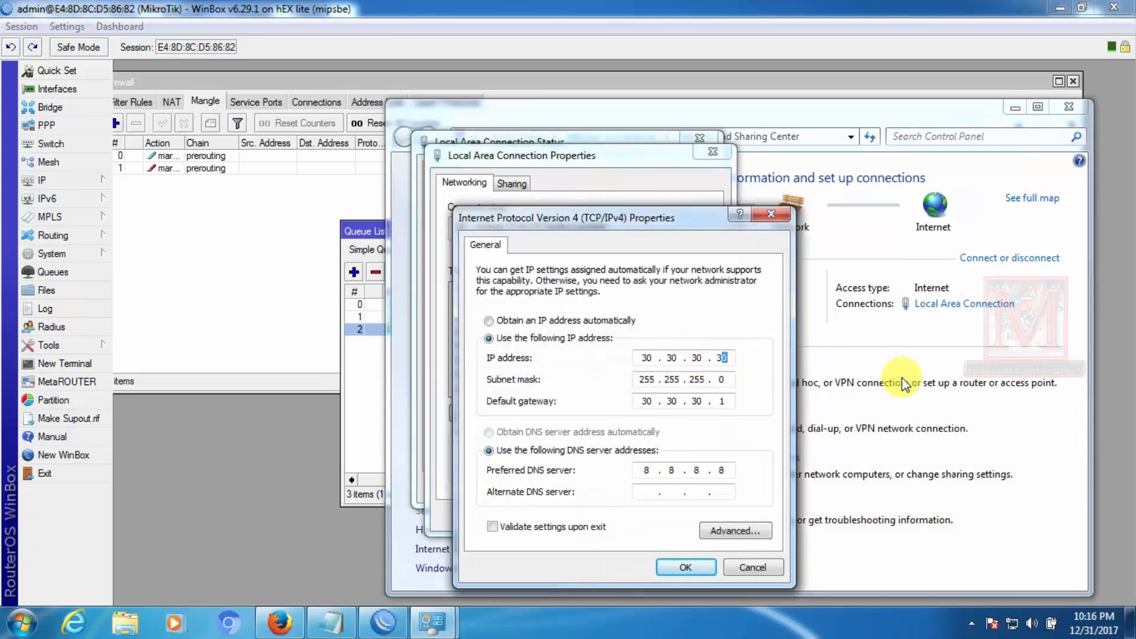
pyautogui.write('3')
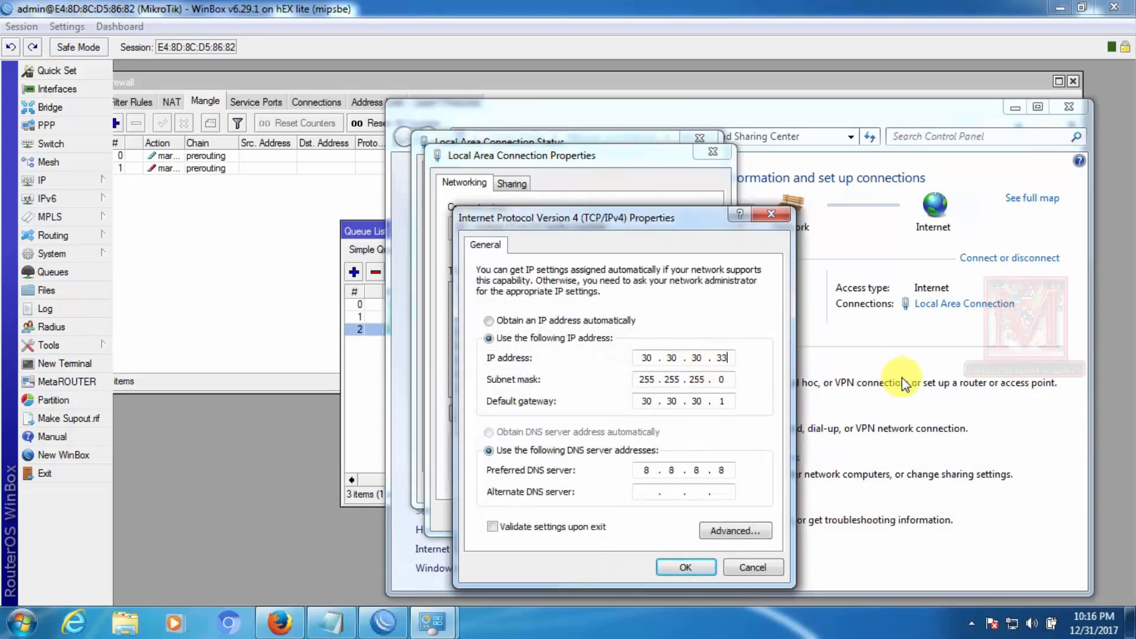
pyautogui.click(685, 566)
pyautogui.click(617, 518)
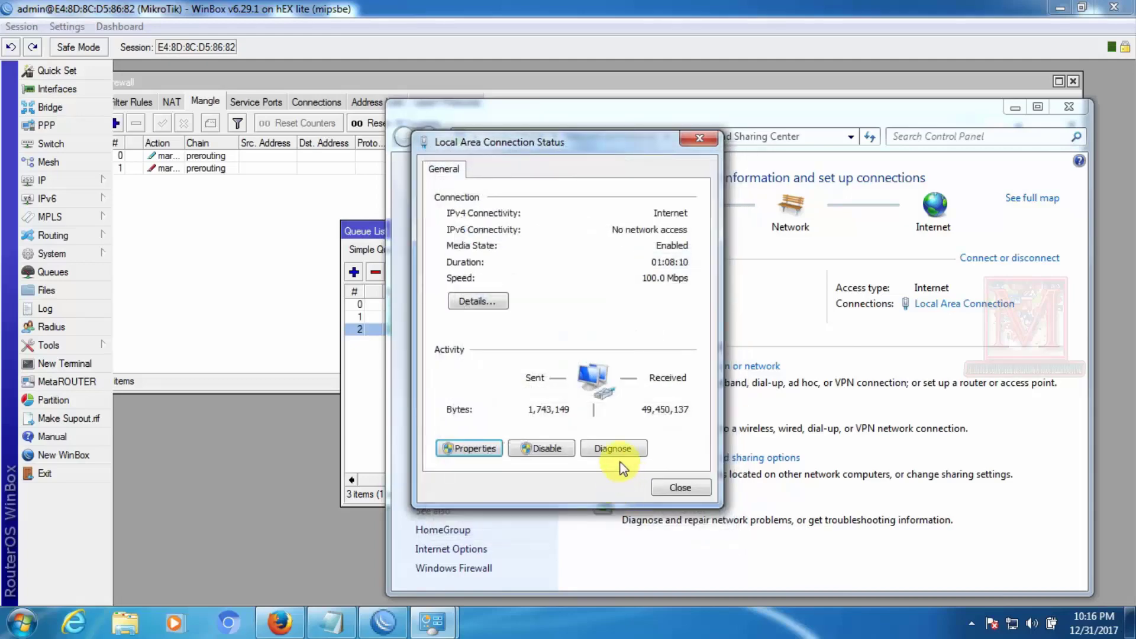
pyautogui.click(679, 482)
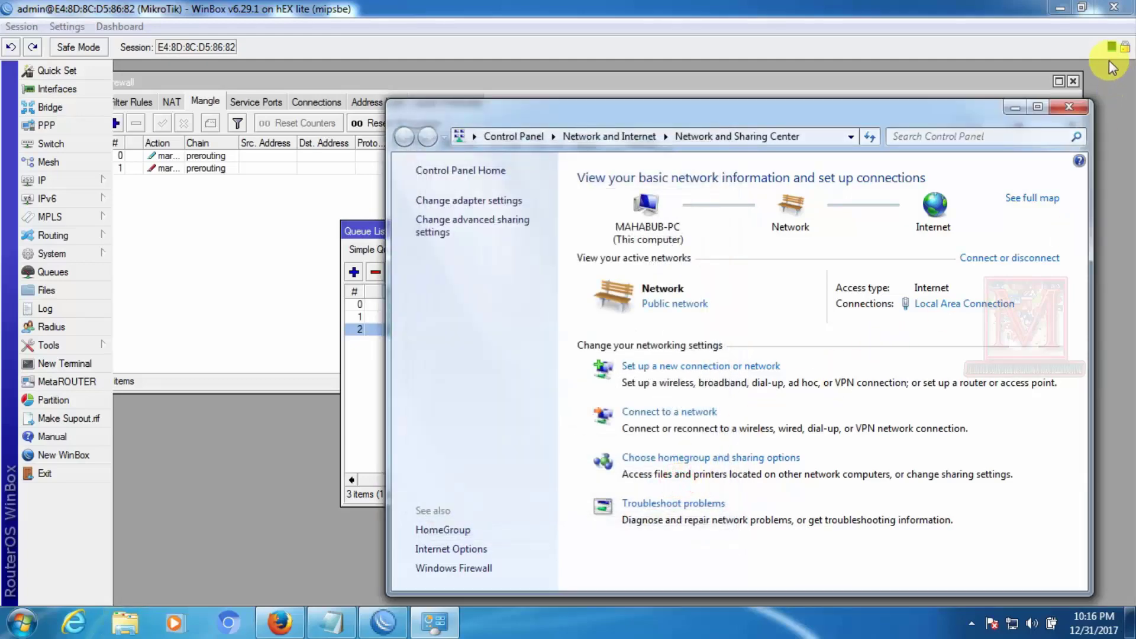
pyautogui.click(1069, 107)
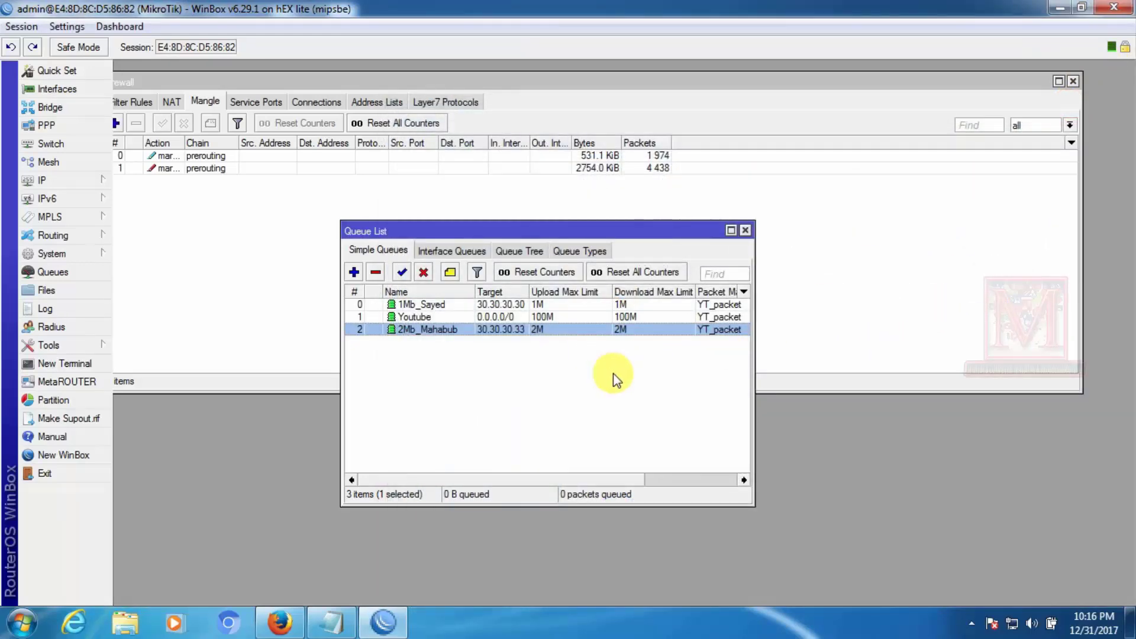
# Switch to Firefox, replace the old video tab with a new one and load youtube.com in it
pyautogui.click(286, 632)
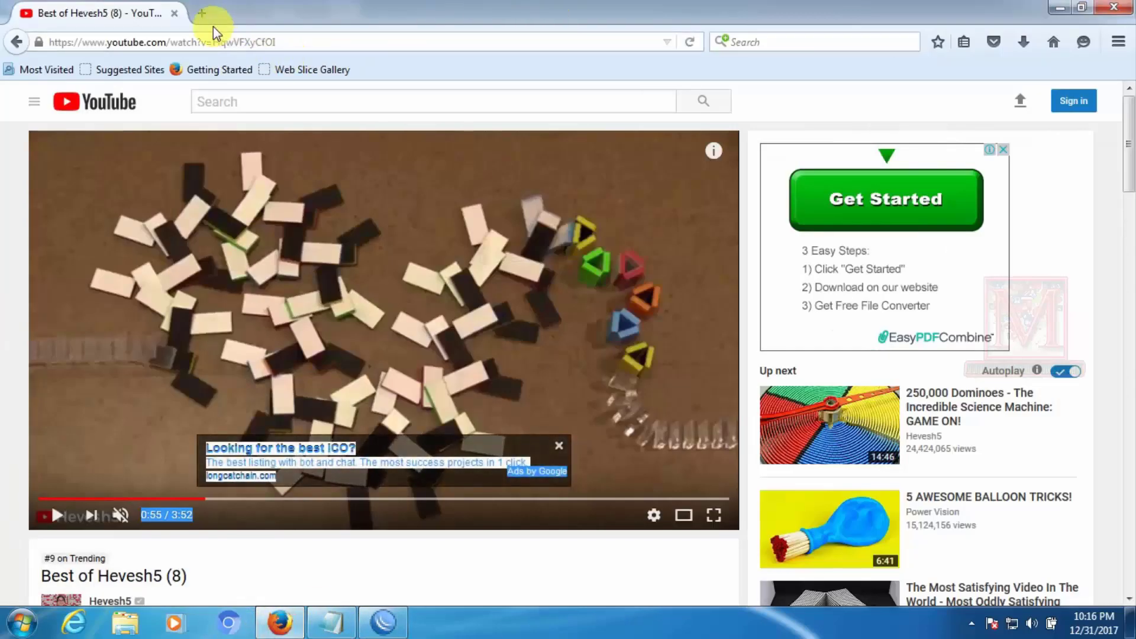
pyautogui.click(208, 20)
pyautogui.click(173, 13)
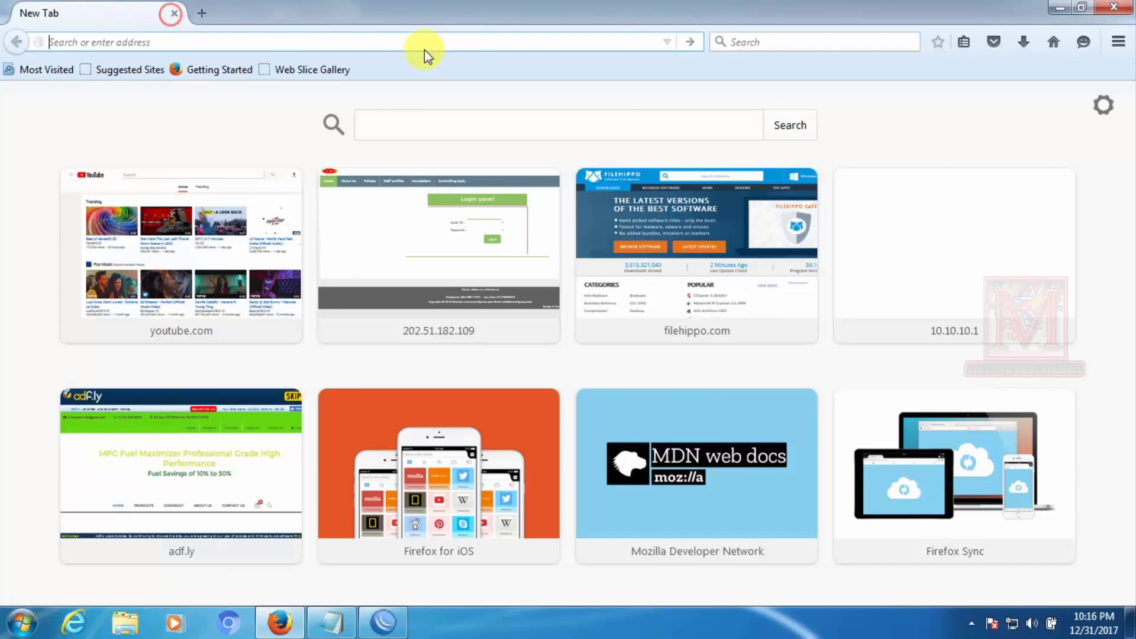
pyautogui.write('y')
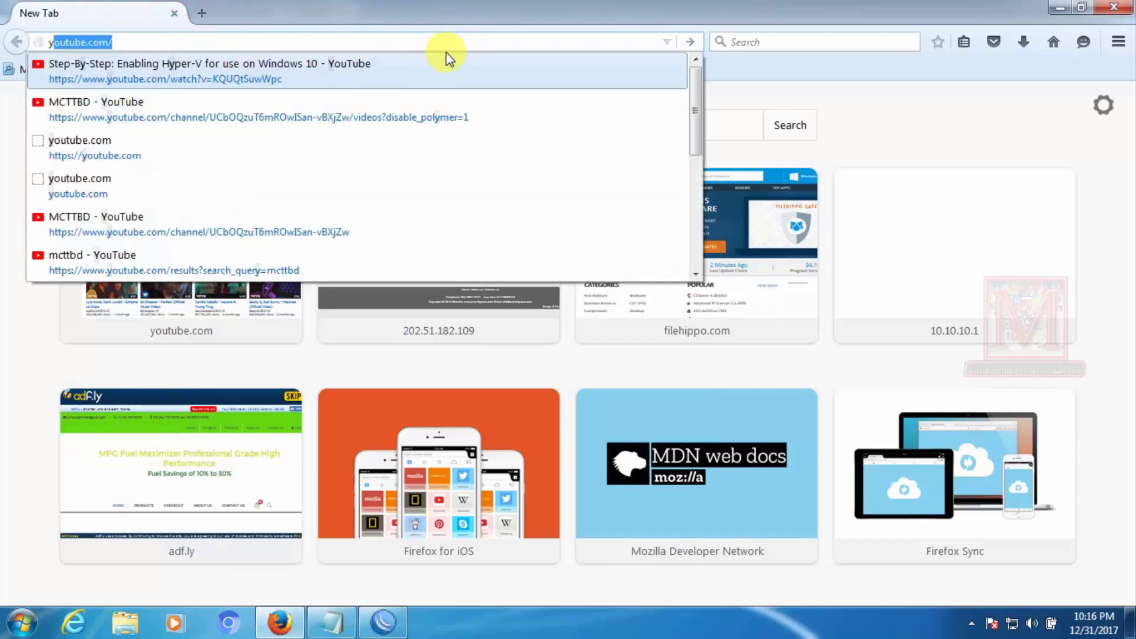
pyautogui.press('Return')
# Shrink the browser out of full screen and arrange it below the WinBox queue list so both are visible
pyautogui.click(1082, 7)
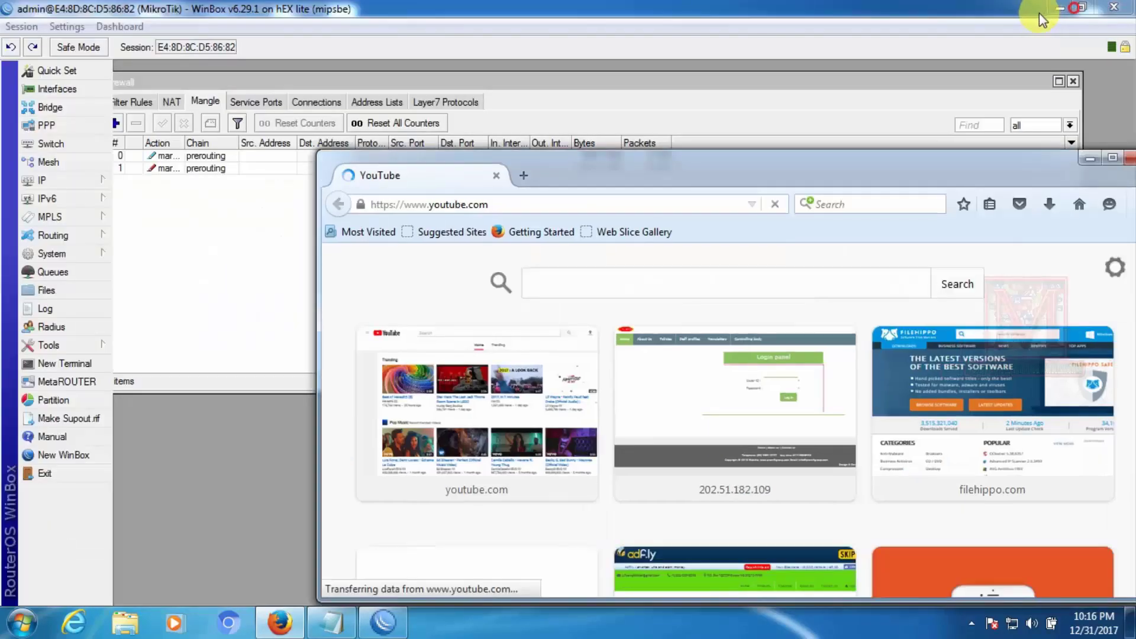
pyautogui.moveTo(741, 176); pyautogui.dragTo(584, 324)
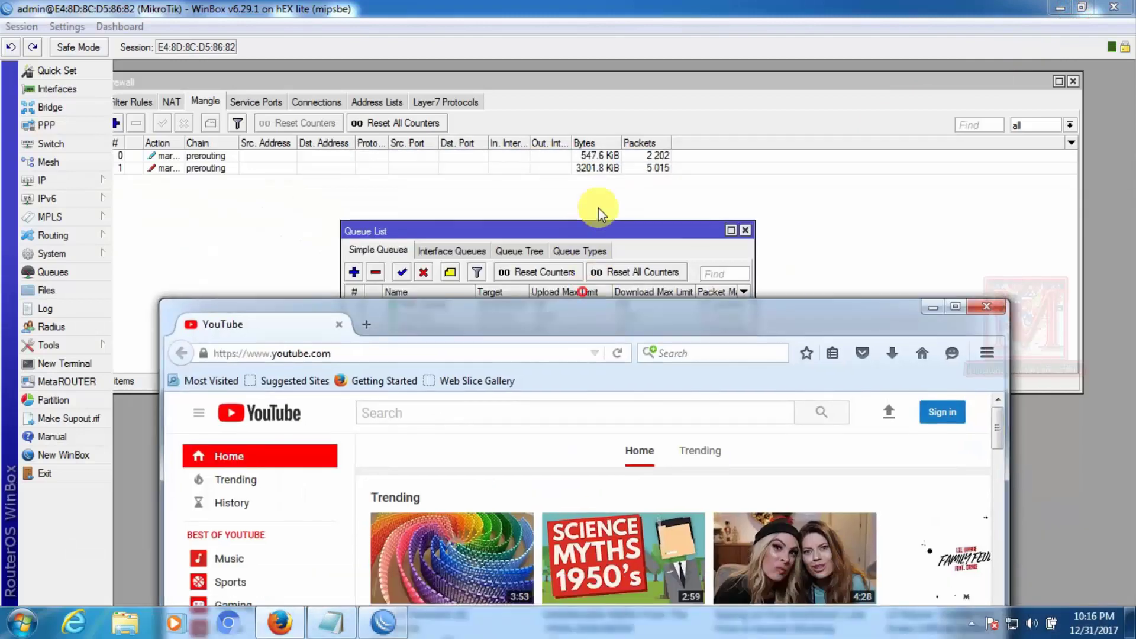
pyautogui.moveTo(523, 232); pyautogui.dragTo(411, 89)
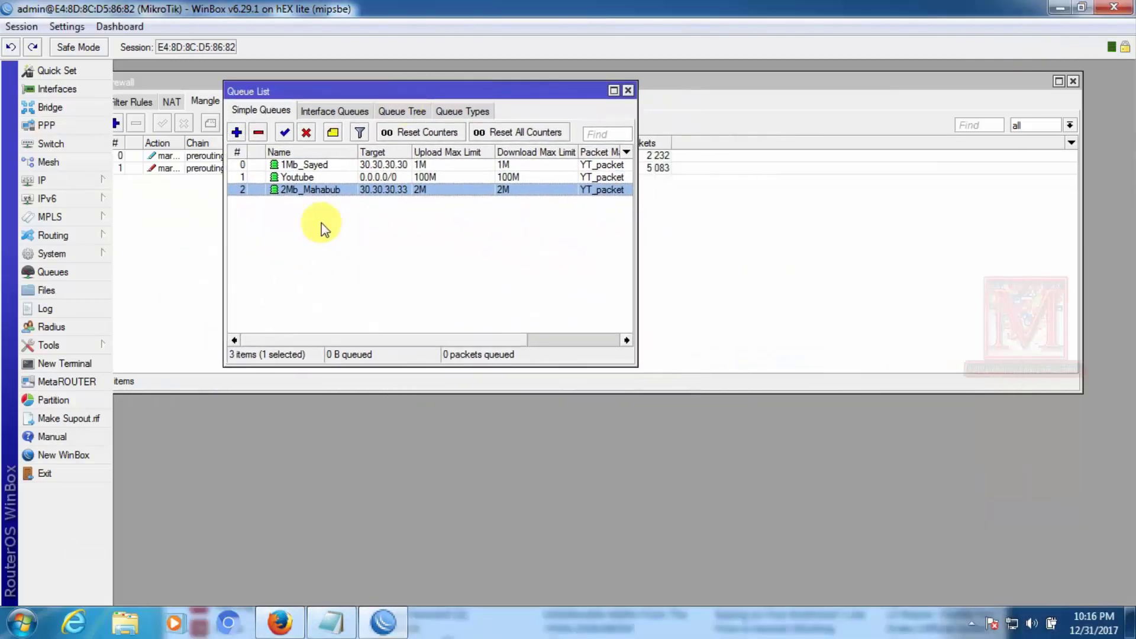
pyautogui.click(279, 623)
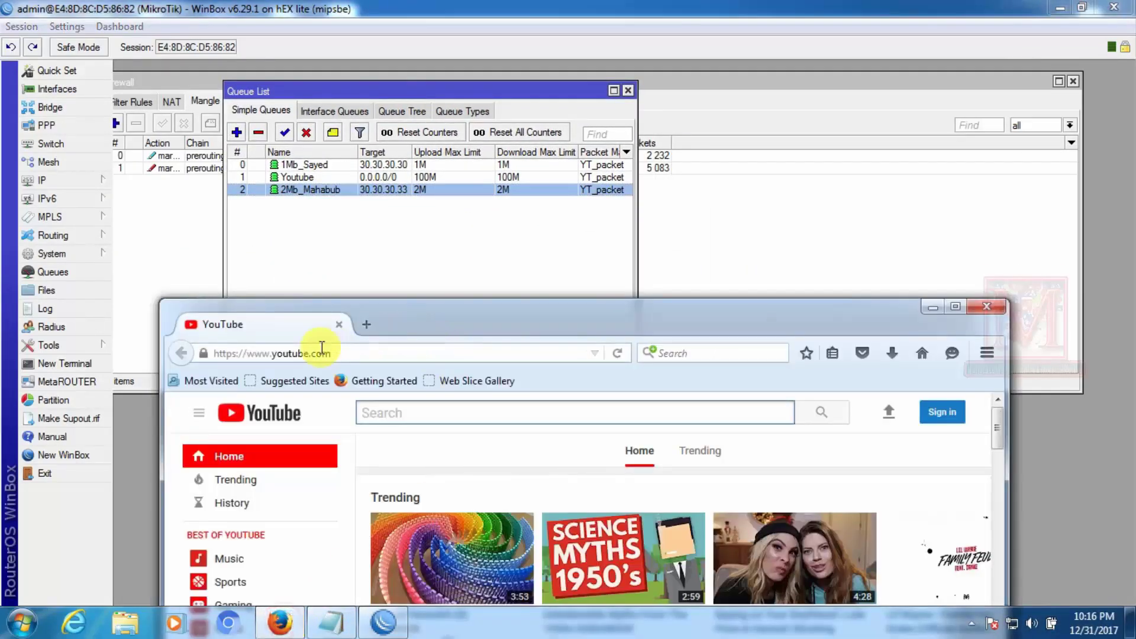
# Search YouTube for mcttbd
pyautogui.scroll(-3, 645, 479)
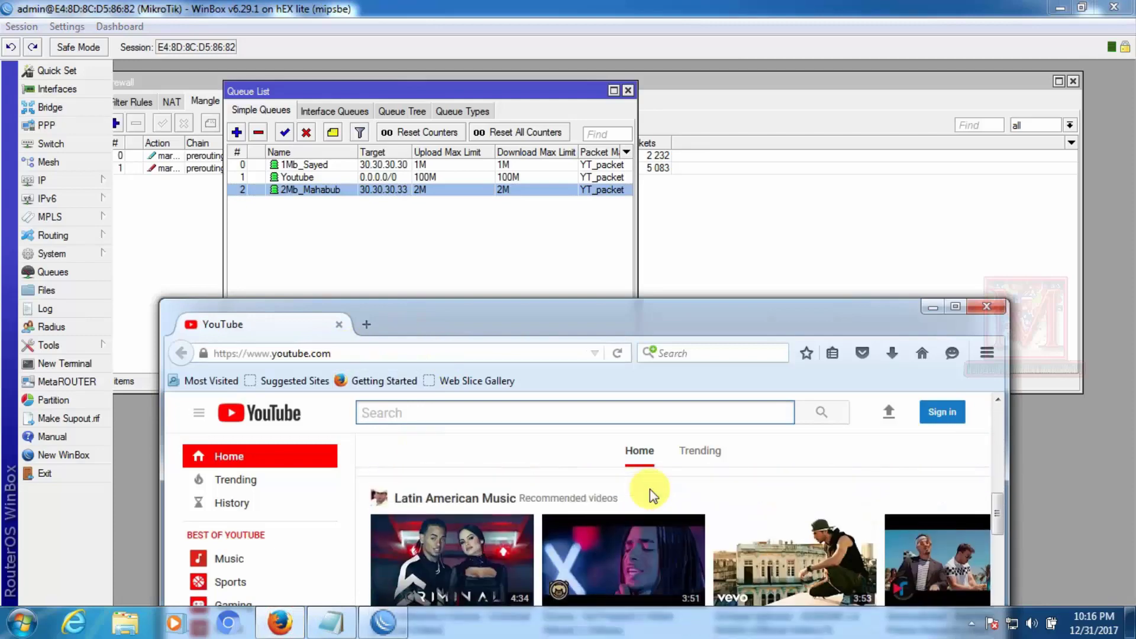
pyautogui.scroll(3, 681, 474)
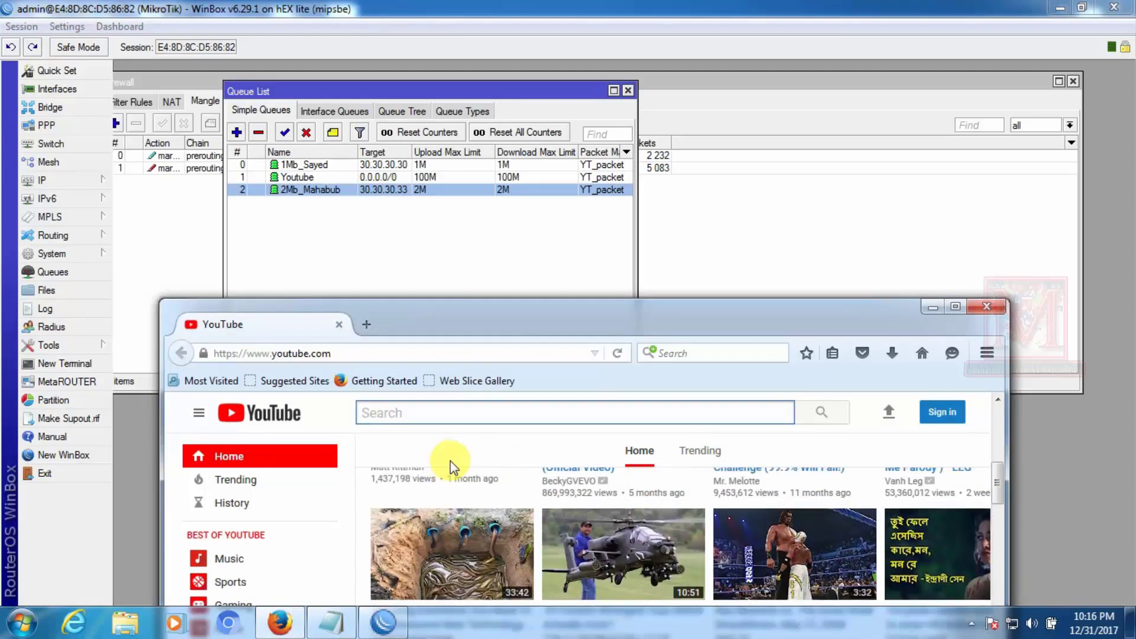
pyautogui.click(420, 410)
pyautogui.write('m')
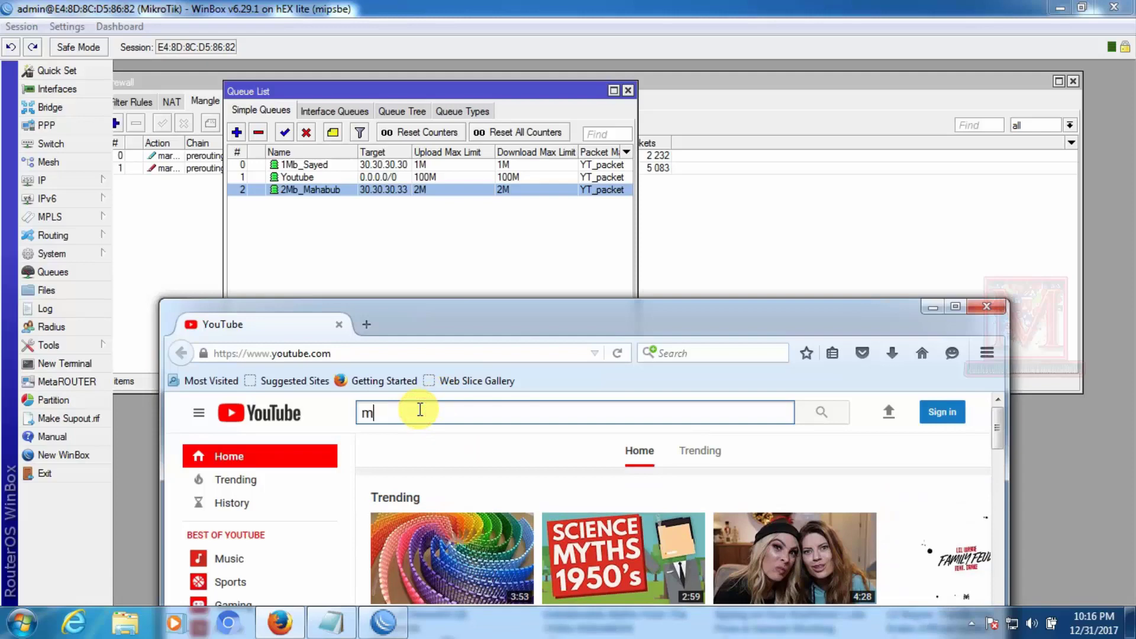
pyautogui.write('cttbd')
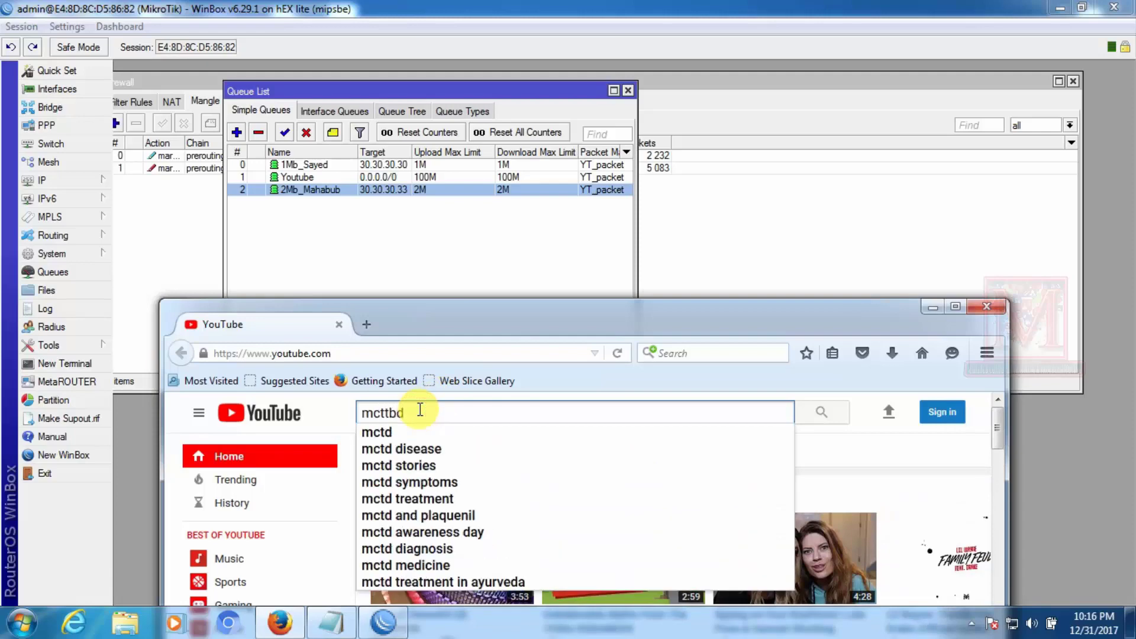
pyautogui.press('Return')
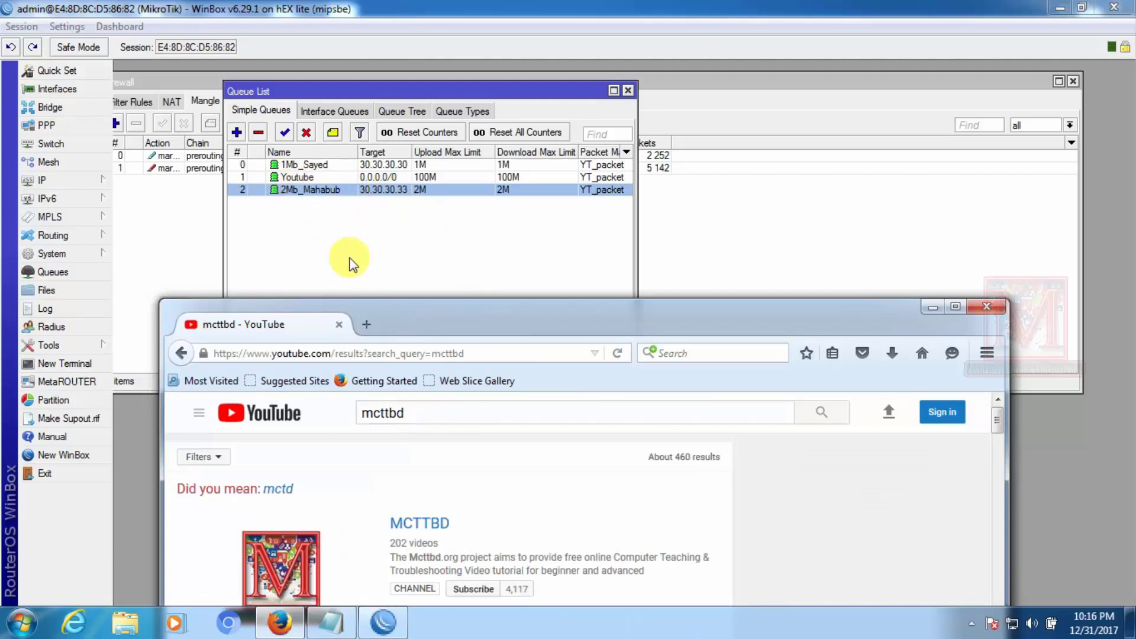
# Move the browser beside the queue list, open the MCTTBD channel from the search results and look through its page
pyautogui.moveTo(435, 313); pyautogui.dragTo(629, 169)
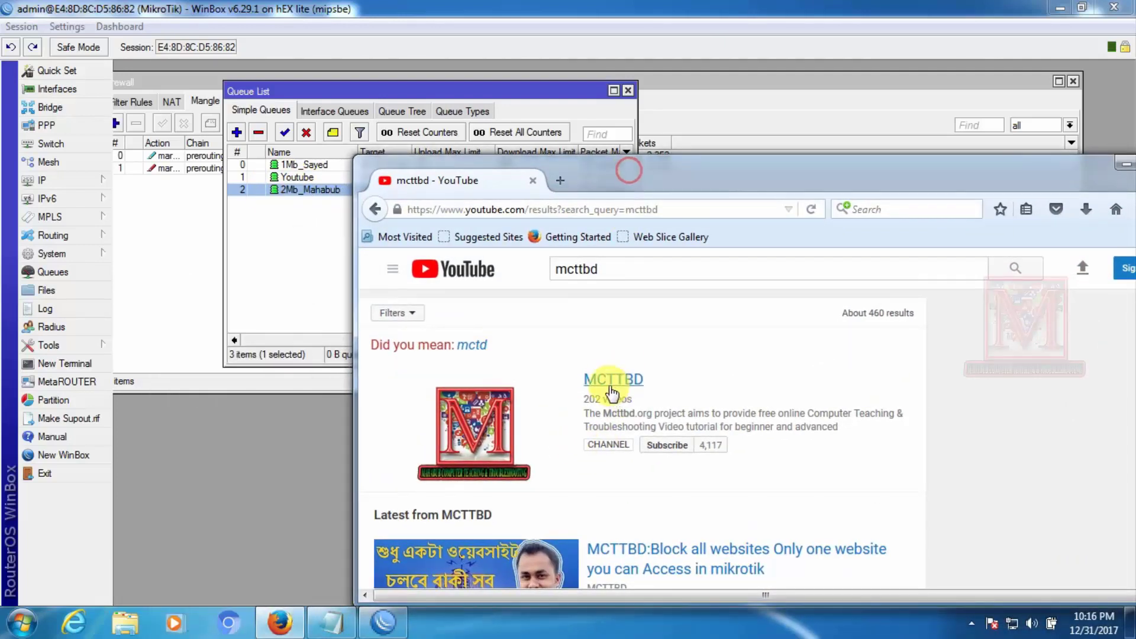
pyautogui.click(605, 379)
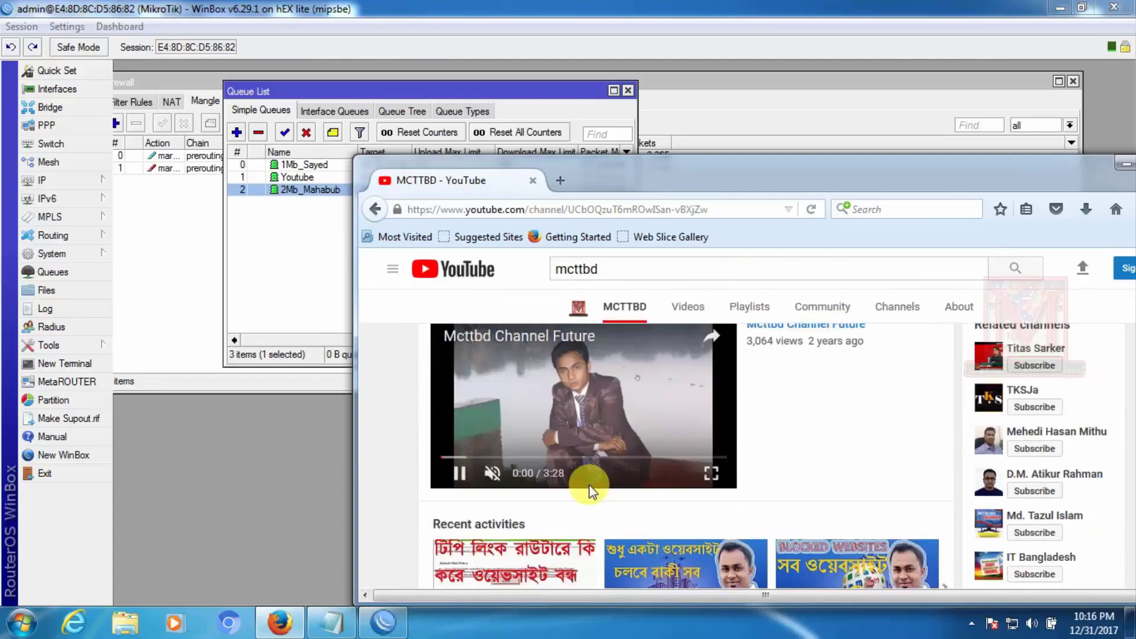
pyautogui.scroll(-10, 588, 481)
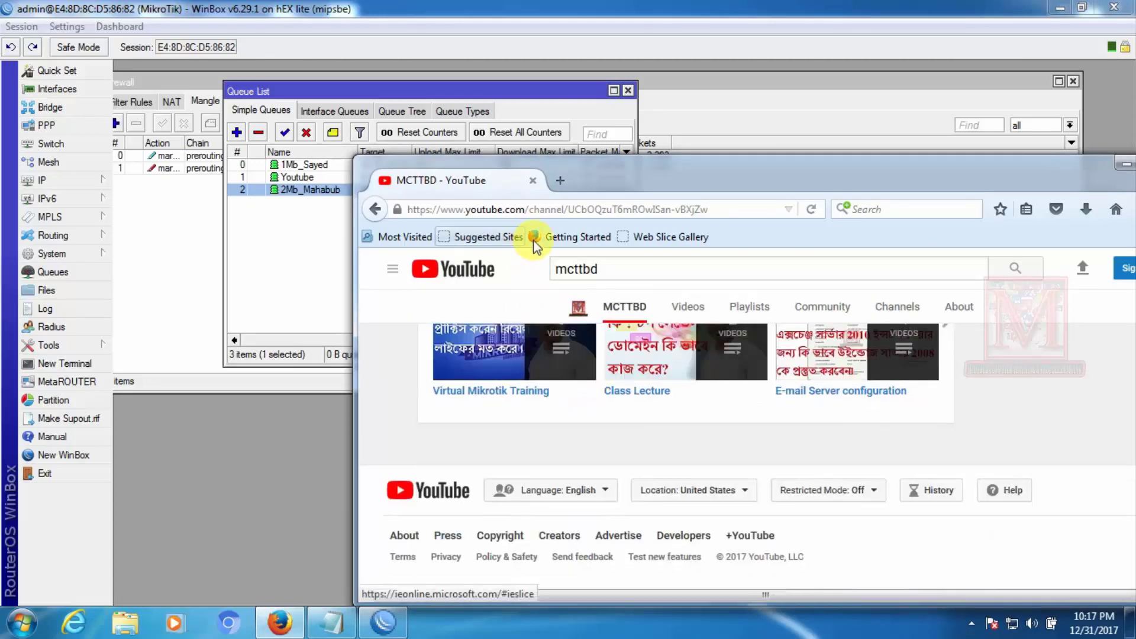
# Load youtube.com in the current tab and search YouTube for nano server
pyautogui.click(572, 208)
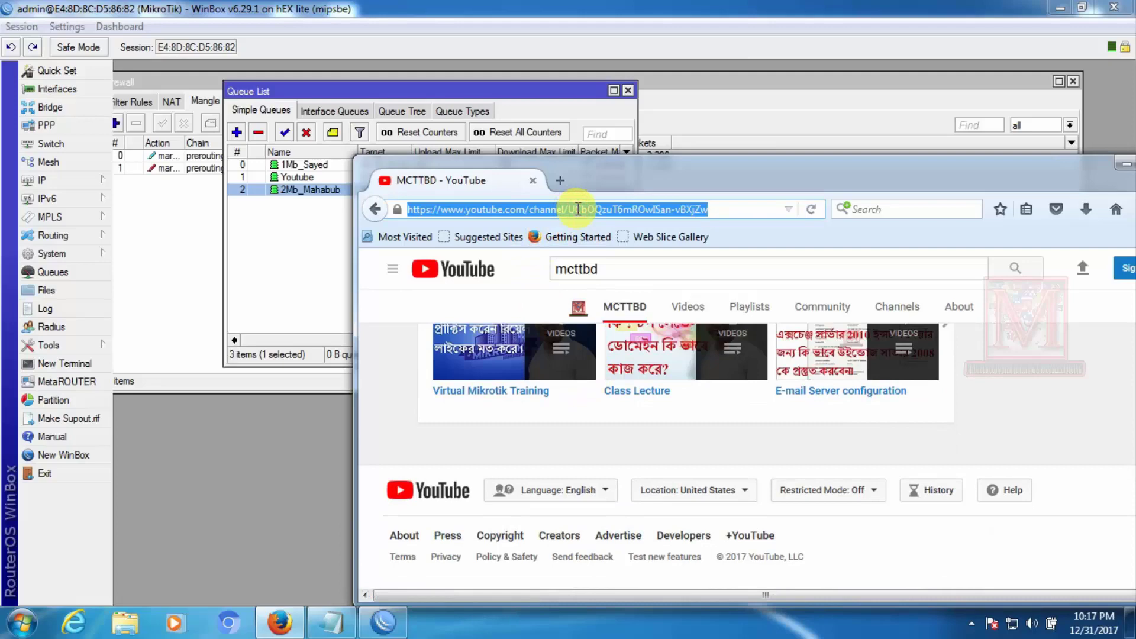
pyautogui.write('youtube.com')
pyautogui.press('Return')
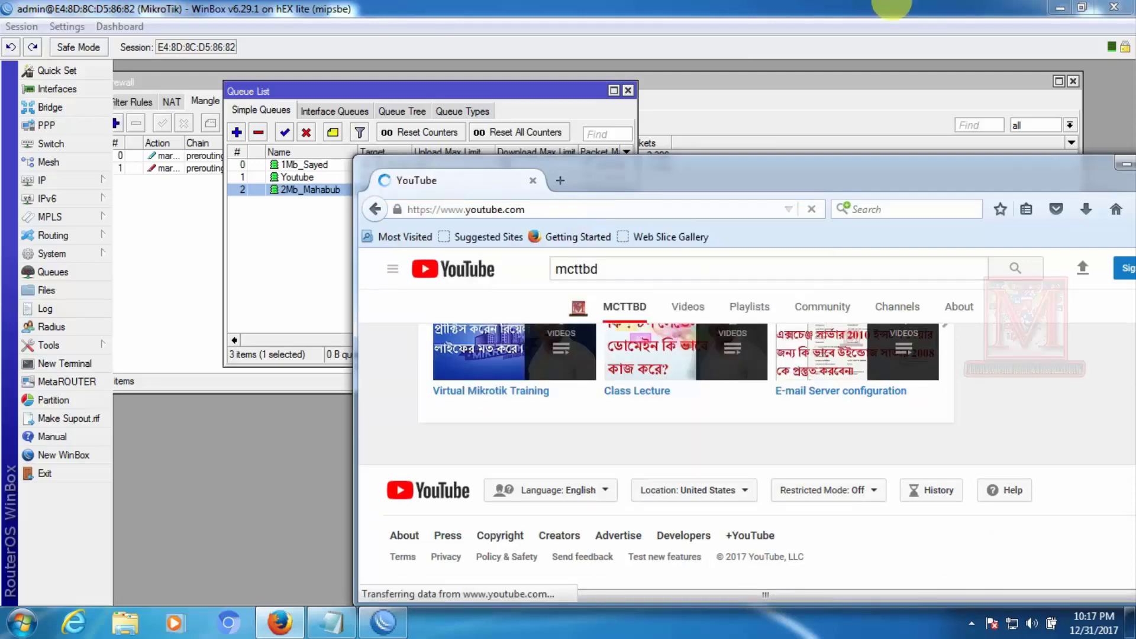
pyautogui.click(609, 270)
pyautogui.write('nan')
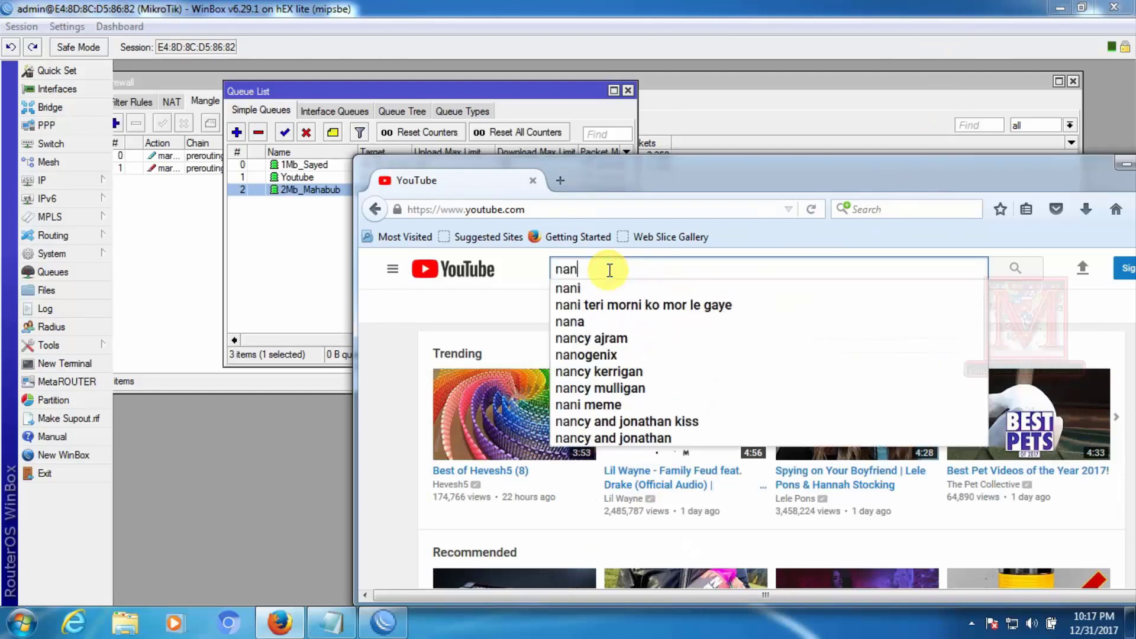
pyautogui.write('o se')
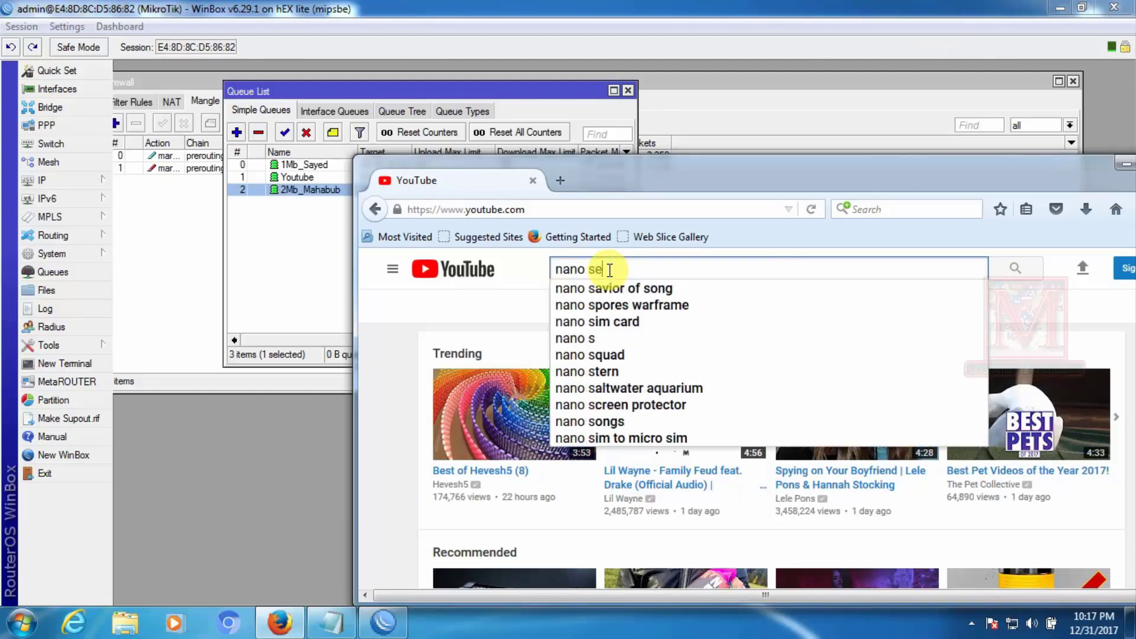
pyautogui.write('rver')
pyautogui.press('Return')
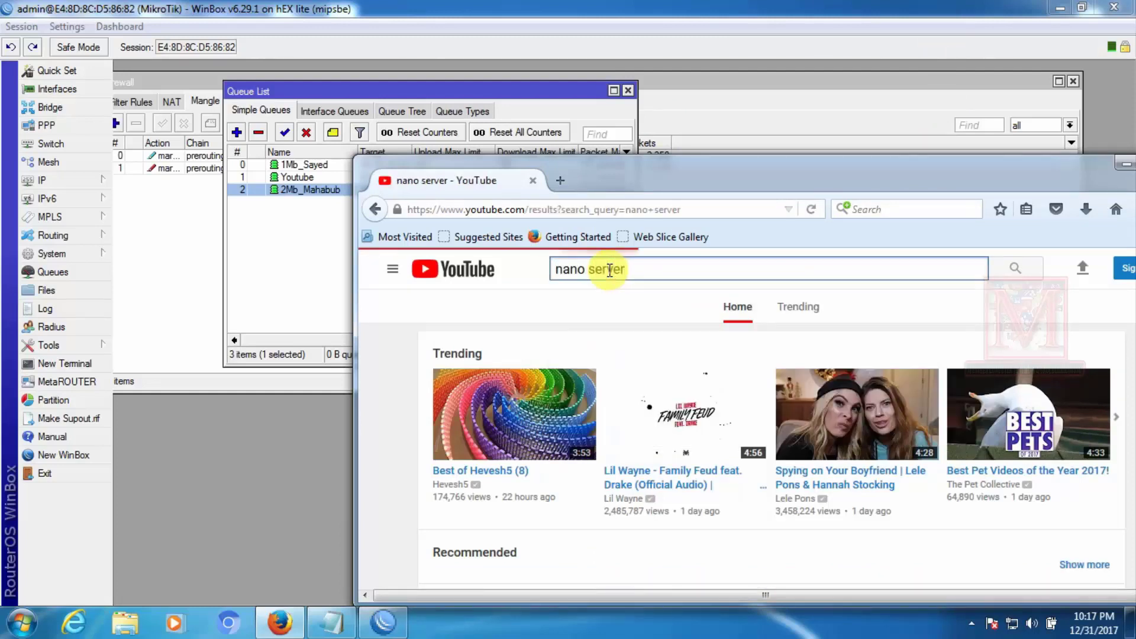
# Play the nano server installation video from the results and uncover WinBox to check the simple queues and mangle counters
pyautogui.click(794, 354)
pyautogui.moveTo(667, 167); pyautogui.dragTo(838, 118)
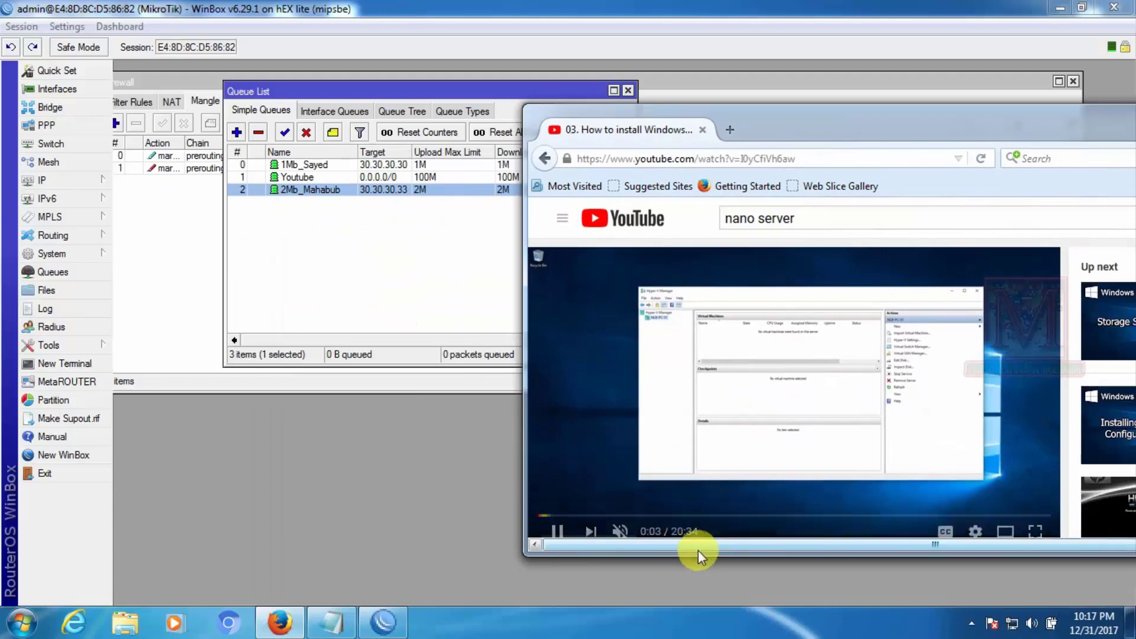
pyautogui.moveTo(762, 130); pyautogui.dragTo(483, 213)
pyautogui.click(747, 183)
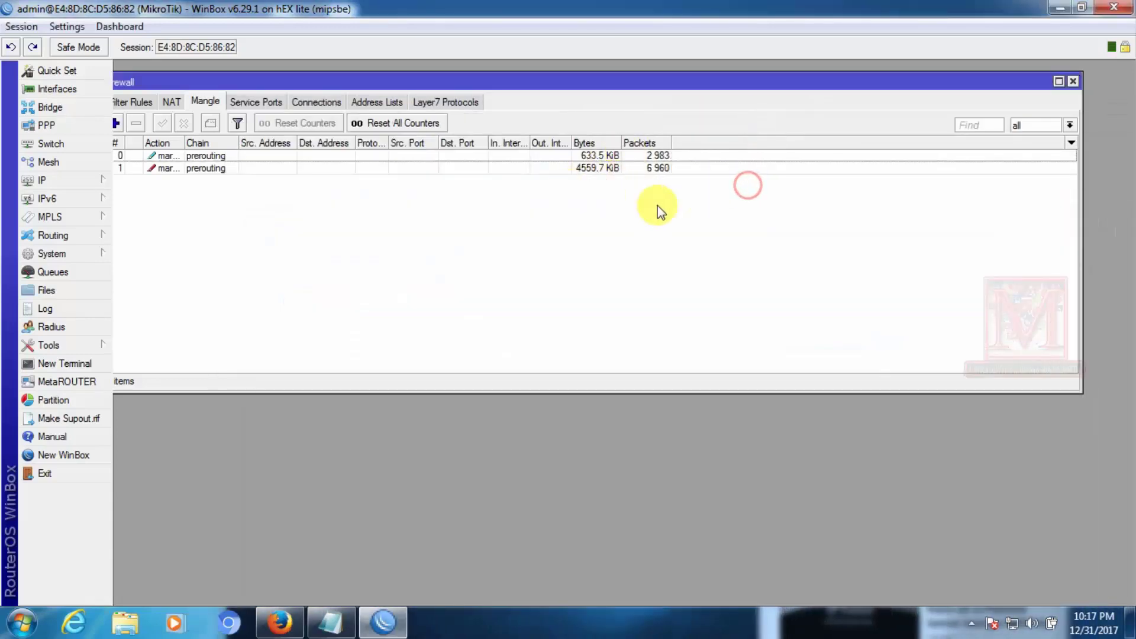
# Play the suggested video on configuring Storage Spaces on Windows Server 2016 and reposition the browser to watch the mangle rules' counters
pyautogui.click(280, 623)
pyautogui.moveTo(809, 241); pyautogui.dragTo(763, 130)
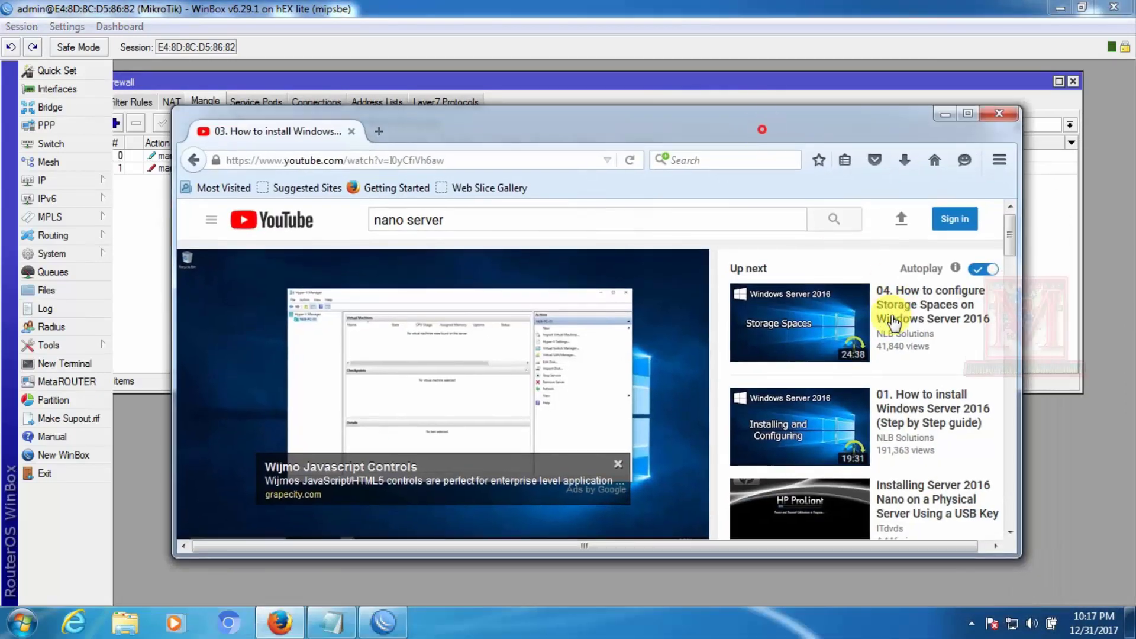
pyautogui.click(930, 312)
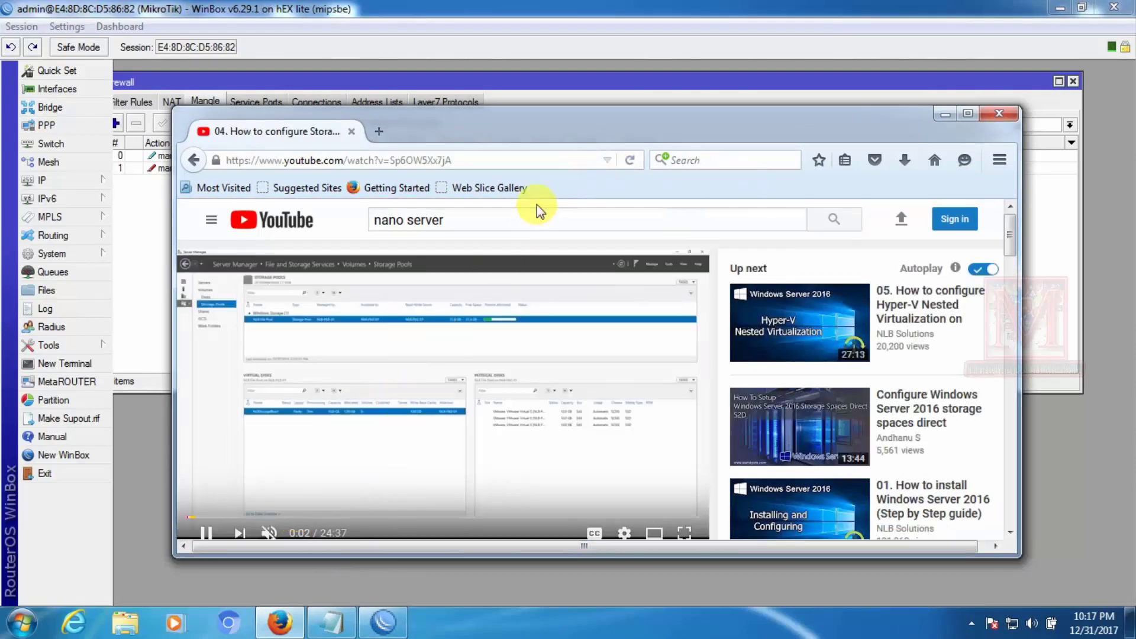
pyautogui.moveTo(504, 140); pyautogui.dragTo(737, 228)
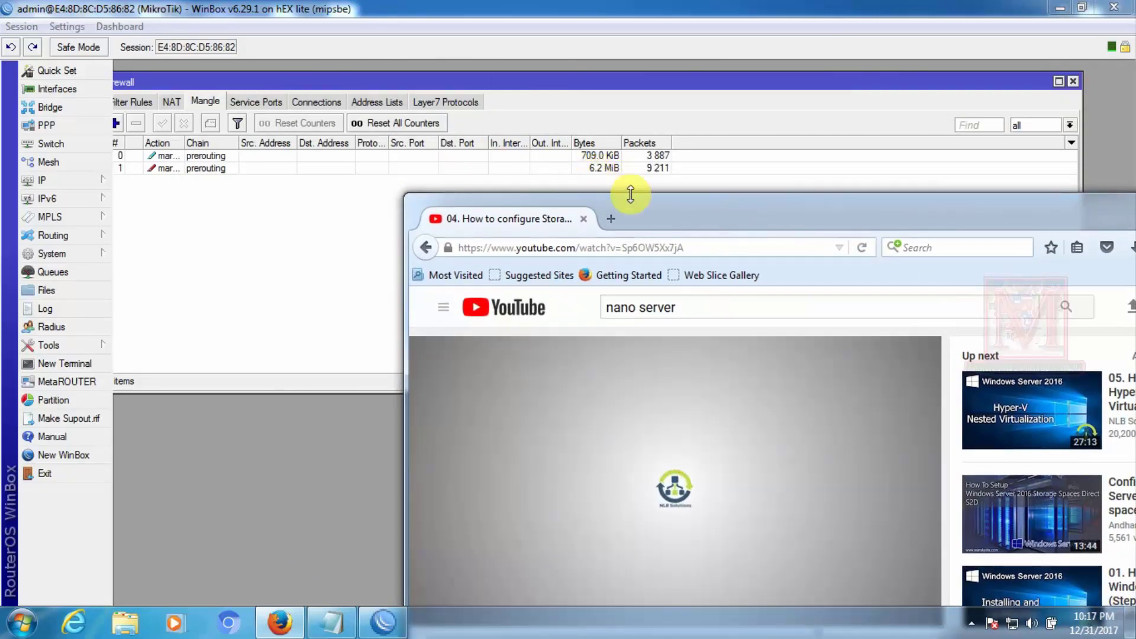
pyautogui.moveTo(653, 219); pyautogui.dragTo(669, 236)
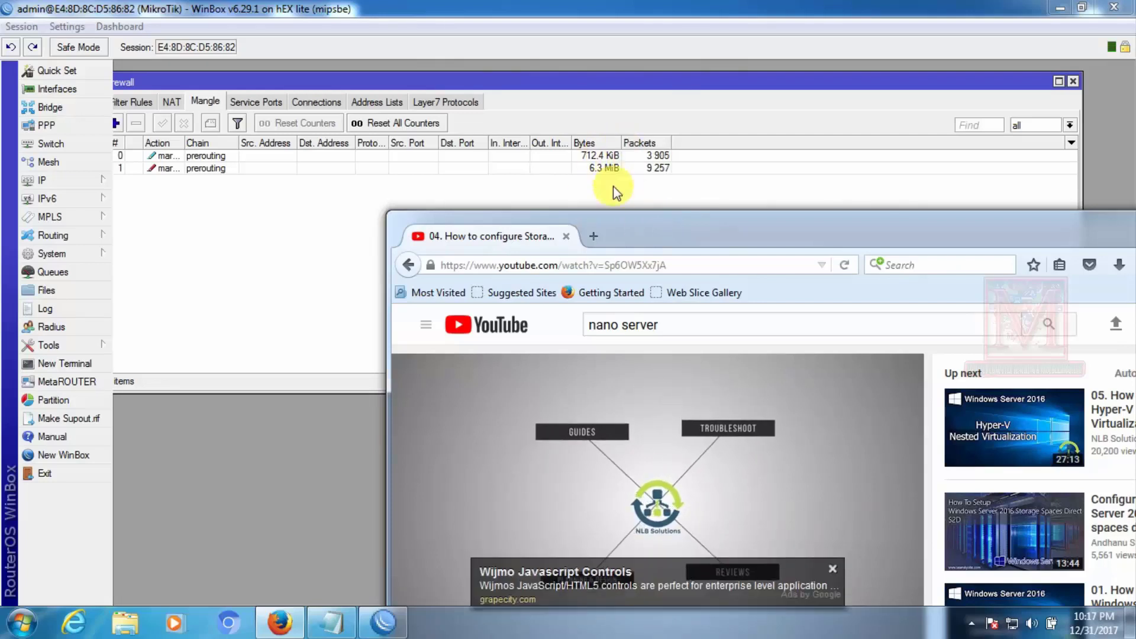
pyautogui.moveTo(664, 238); pyautogui.dragTo(693, 123)
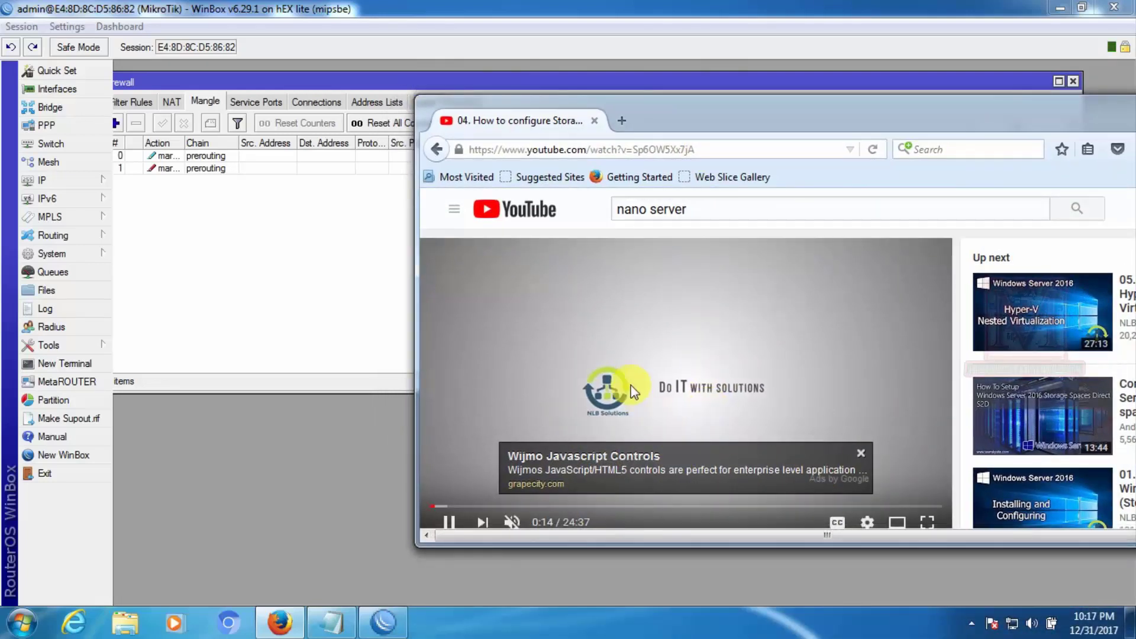
# Return to WinBox and arrange the Firewall and Queue List windows so the mangle counters and simple queues are both visible
pyautogui.click(283, 258)
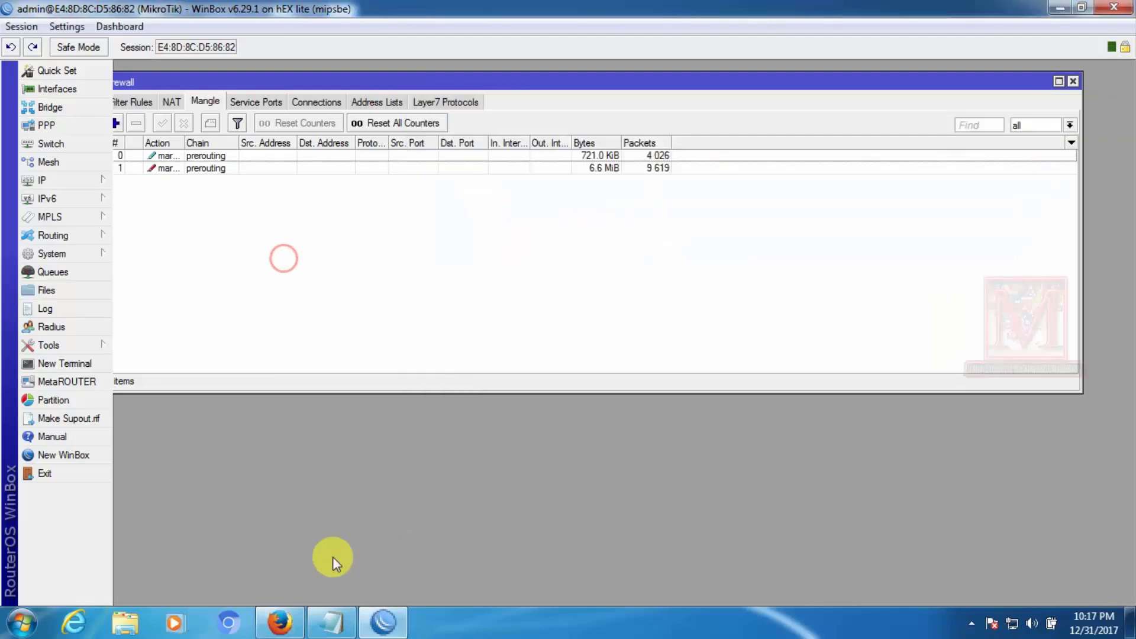
pyautogui.moveTo(228, 82); pyautogui.dragTo(265, 148)
pyautogui.click(328, 103)
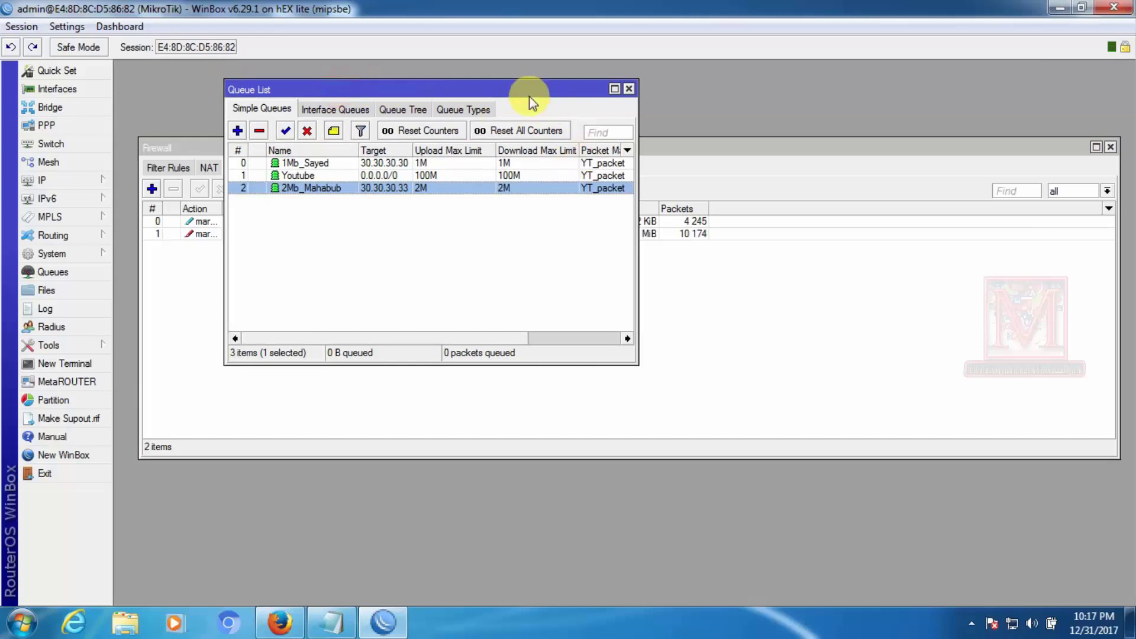
pyautogui.moveTo(602, 93); pyautogui.dragTo(806, 145)
pyautogui.moveTo(354, 148); pyautogui.dragTo(278, 70)
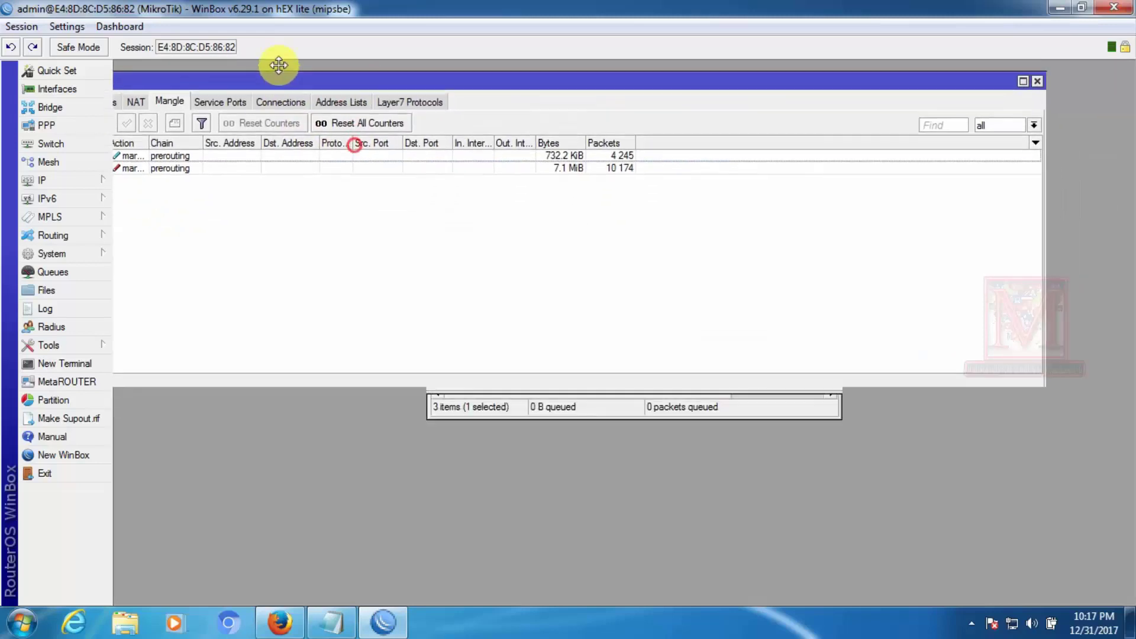
pyautogui.click(760, 410)
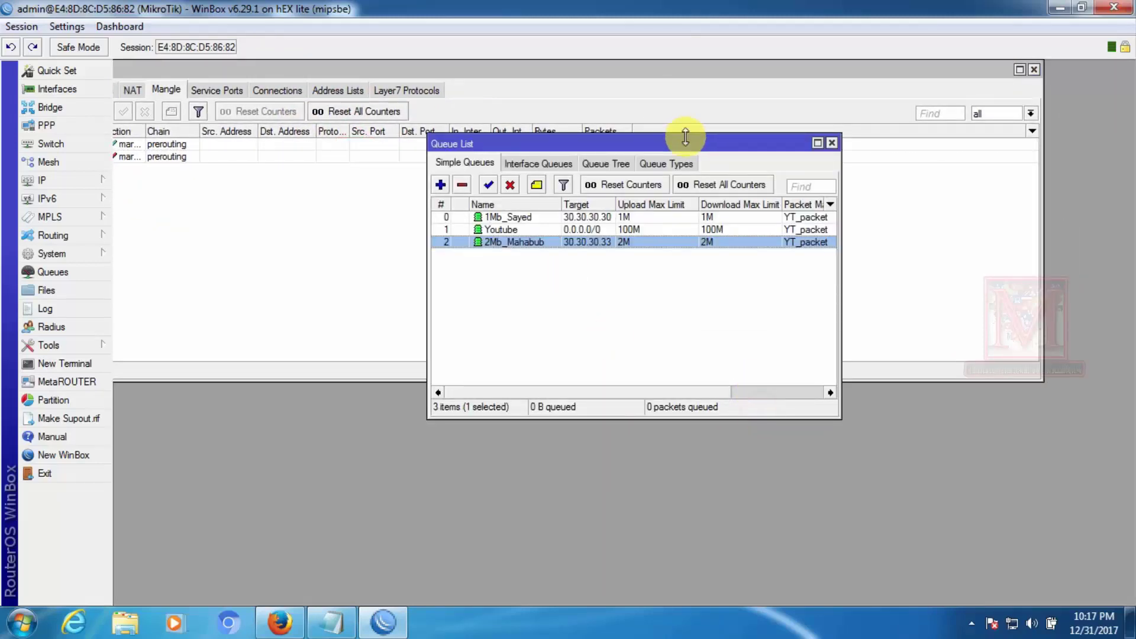
pyautogui.moveTo(686, 137); pyautogui.dragTo(521, 240)
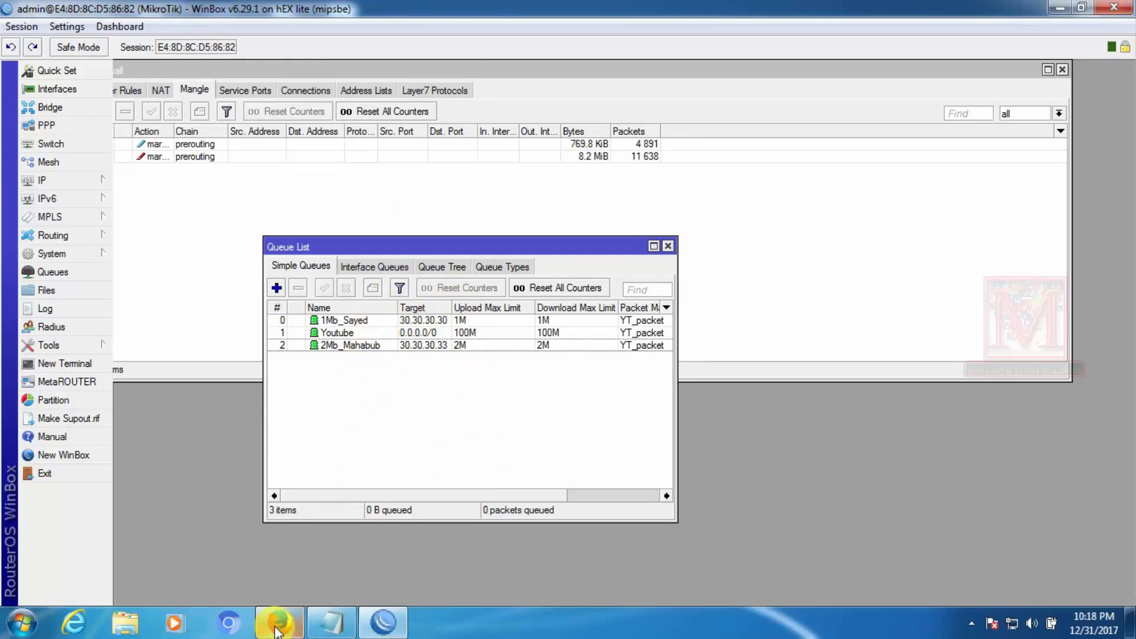
# Show the queue types in WinBox, and in Firefox replace the video tab with an empty one and minimize the browser
pyautogui.moveTo(276, 631)
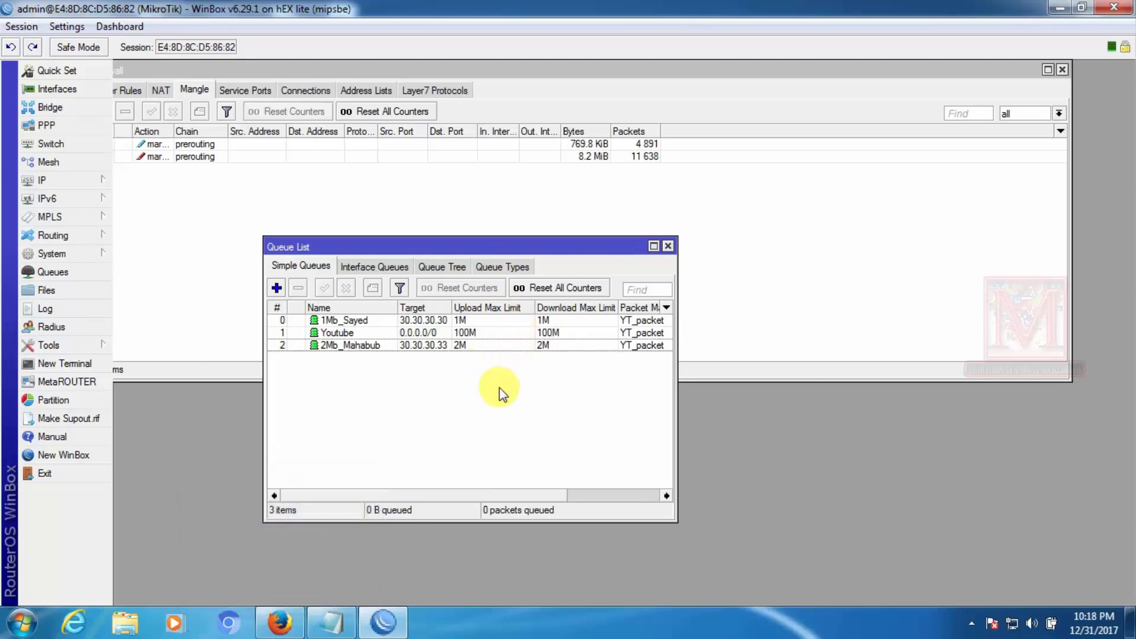
pyautogui.click(496, 268)
pyautogui.click(279, 623)
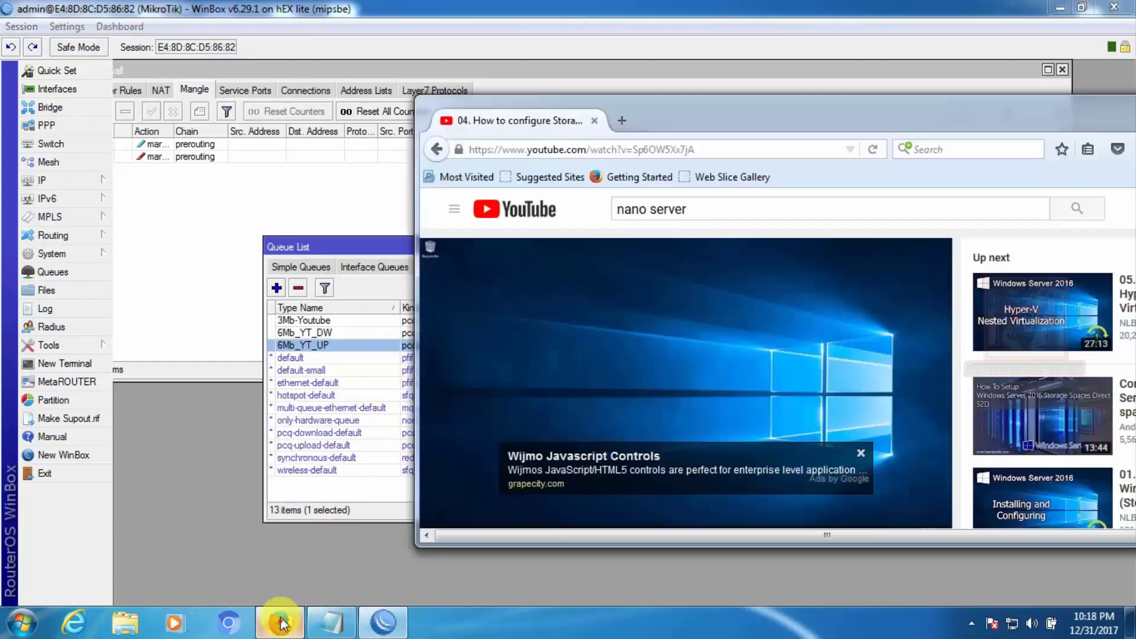
pyautogui.doubleClick(1053, 115)
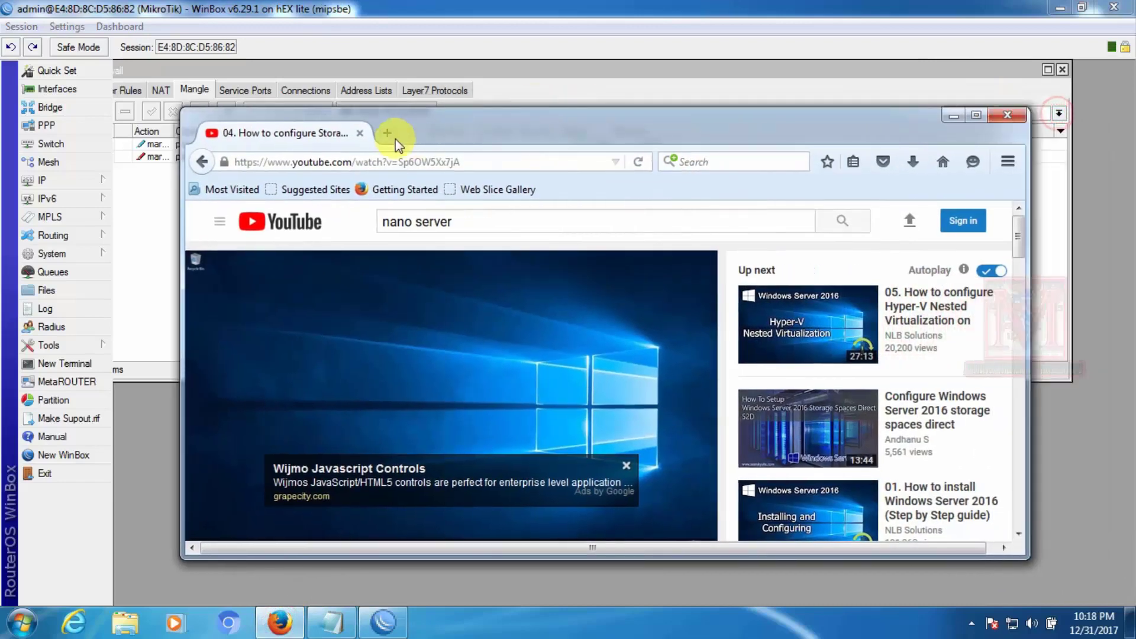
pyautogui.click(387, 133)
pyautogui.click(360, 132)
pyautogui.click(955, 116)
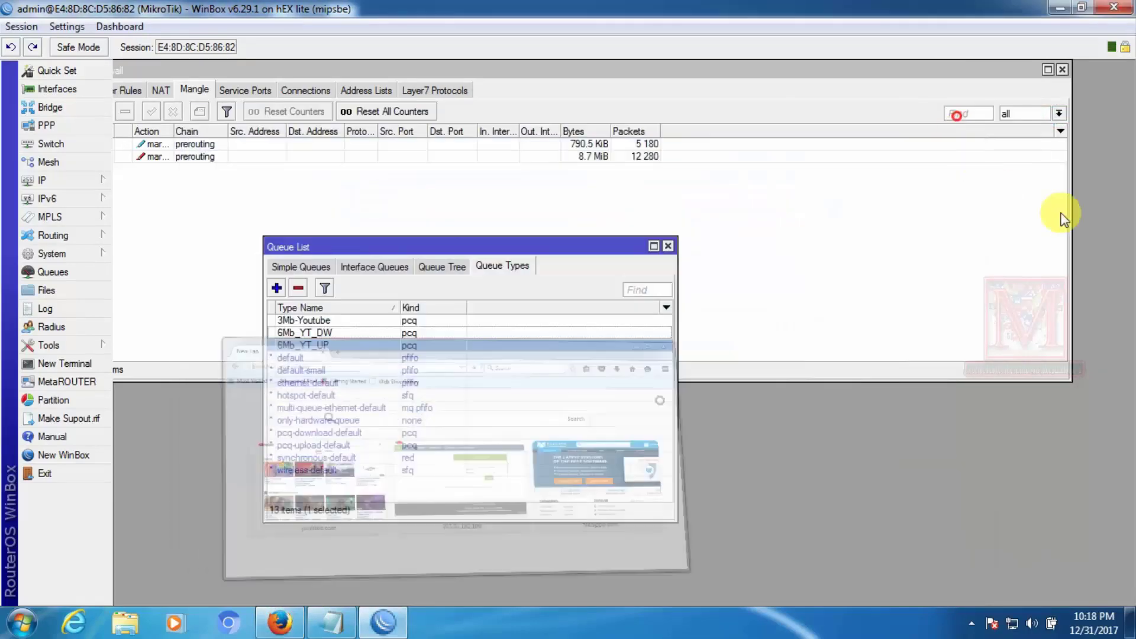
# Start a new queue type of kind pcq and name it 8Mb_YT
pyautogui.click(276, 288)
pyautogui.moveTo(873, 225); pyautogui.dragTo(493, 147)
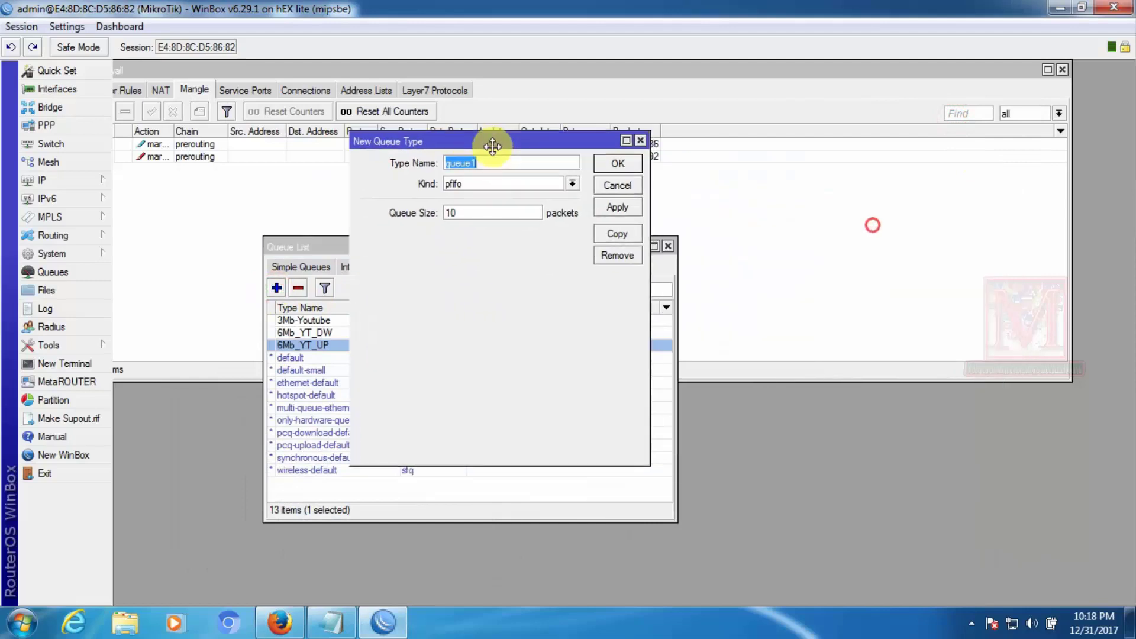
pyautogui.click(565, 183)
pyautogui.click(456, 229)
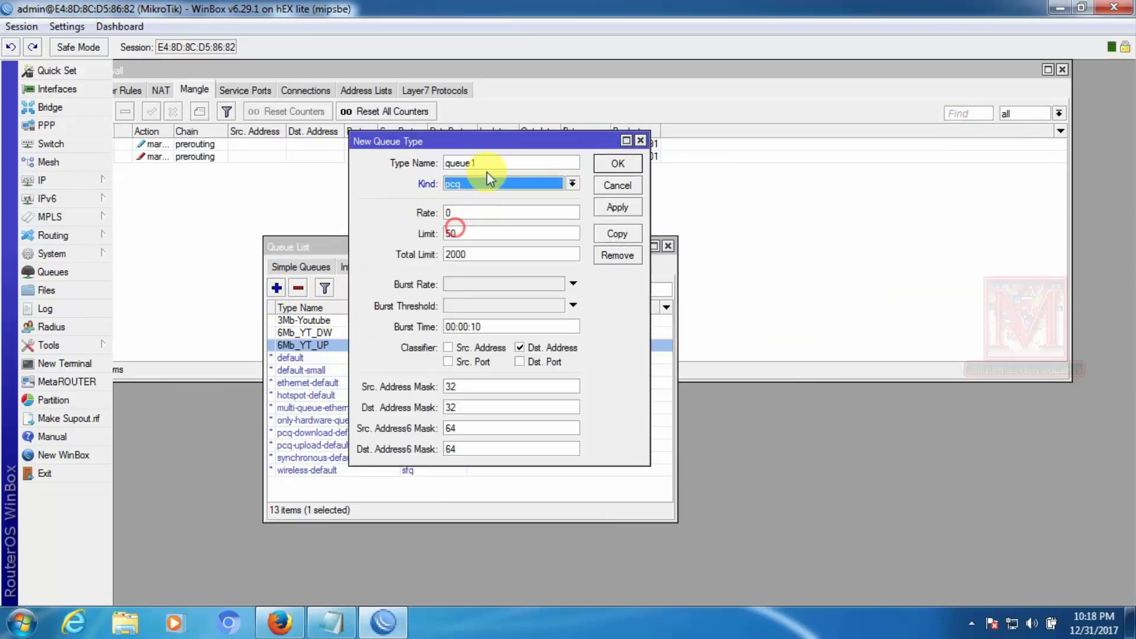
pyautogui.doubleClick(488, 163)
pyautogui.write('8Mb_YT')
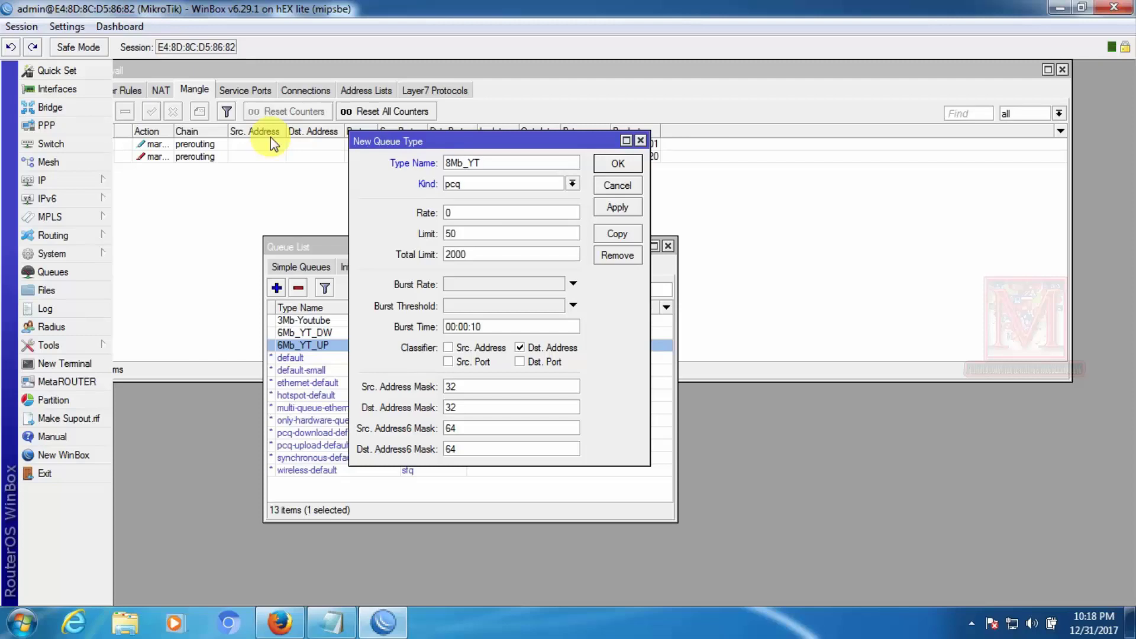
# Set the 8Mb_YT queue type's rate to 8M, add Src. Address to its classifier and save it
pyautogui.doubleClick(469, 215)
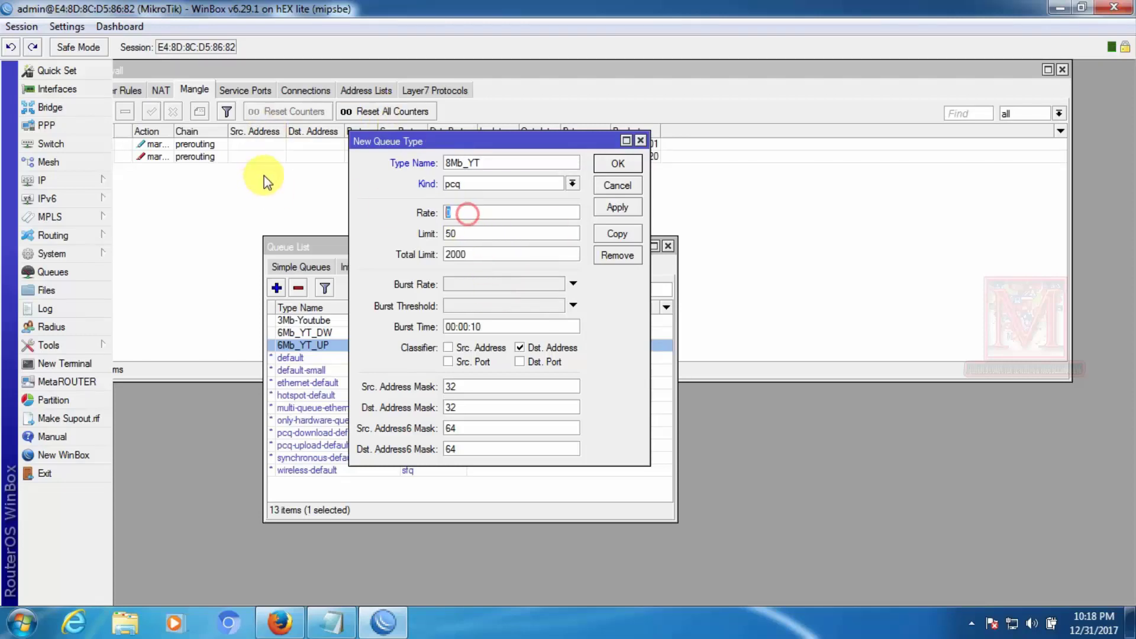
pyautogui.write('8M')
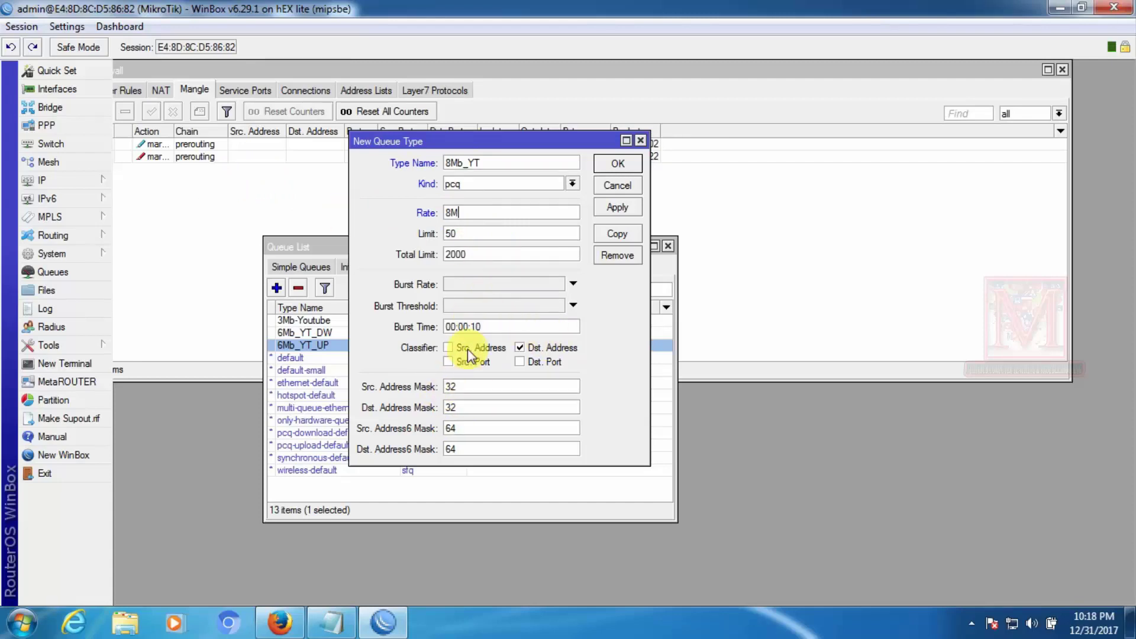
pyautogui.click(449, 349)
pyautogui.moveTo(500, 145); pyautogui.dragTo(728, 188)
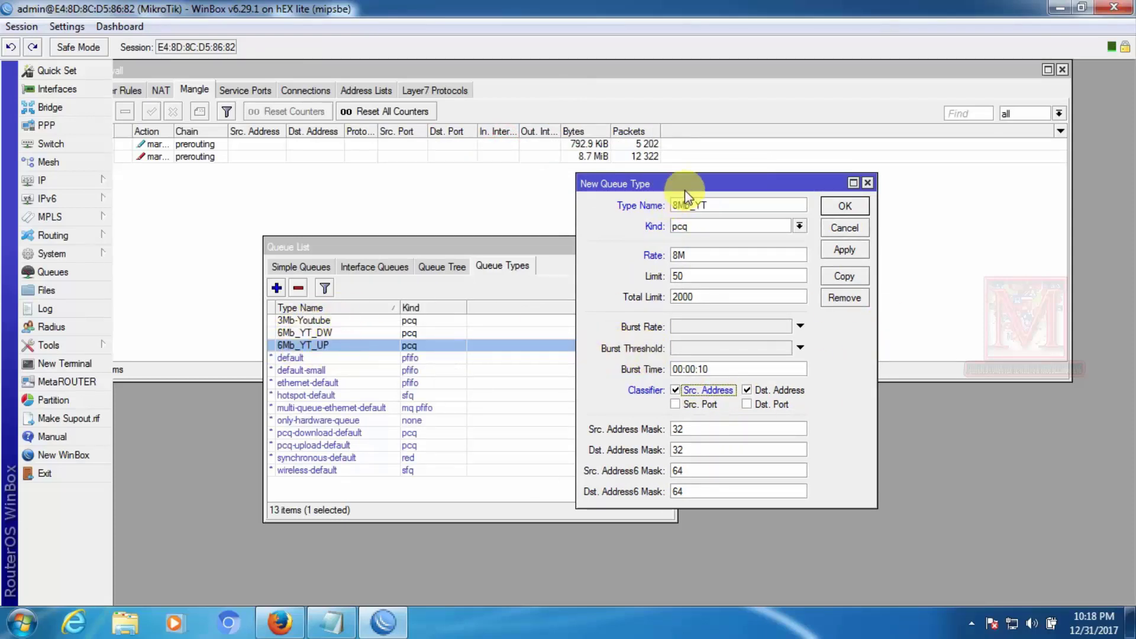
pyautogui.moveTo(684, 190); pyautogui.dragTo(536, 194)
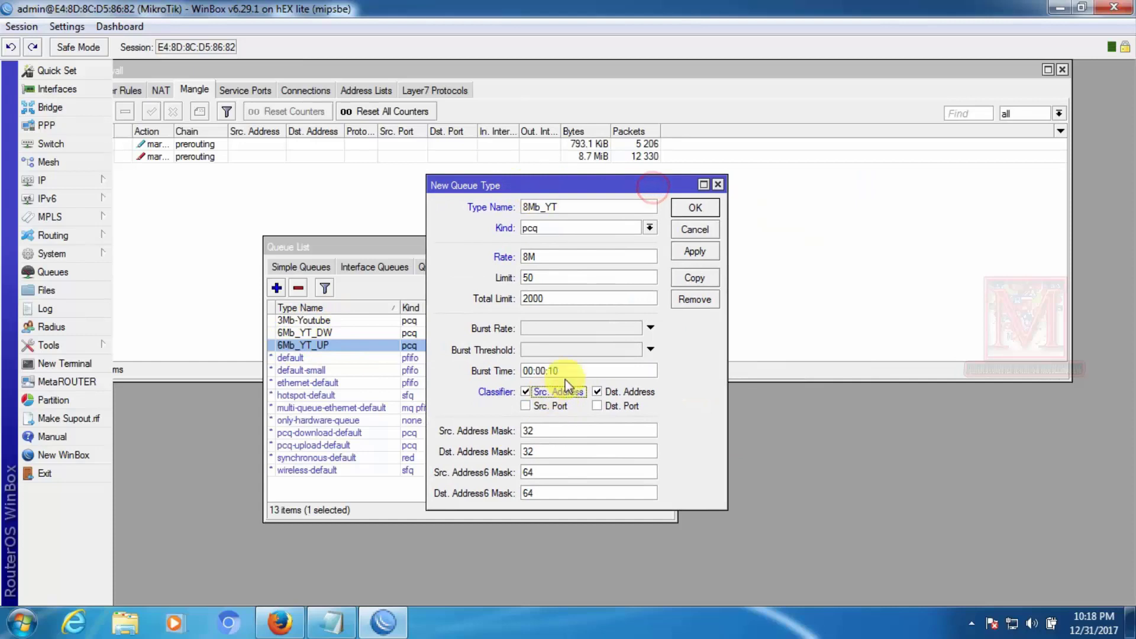
pyautogui.click(691, 264)
pyautogui.click(693, 207)
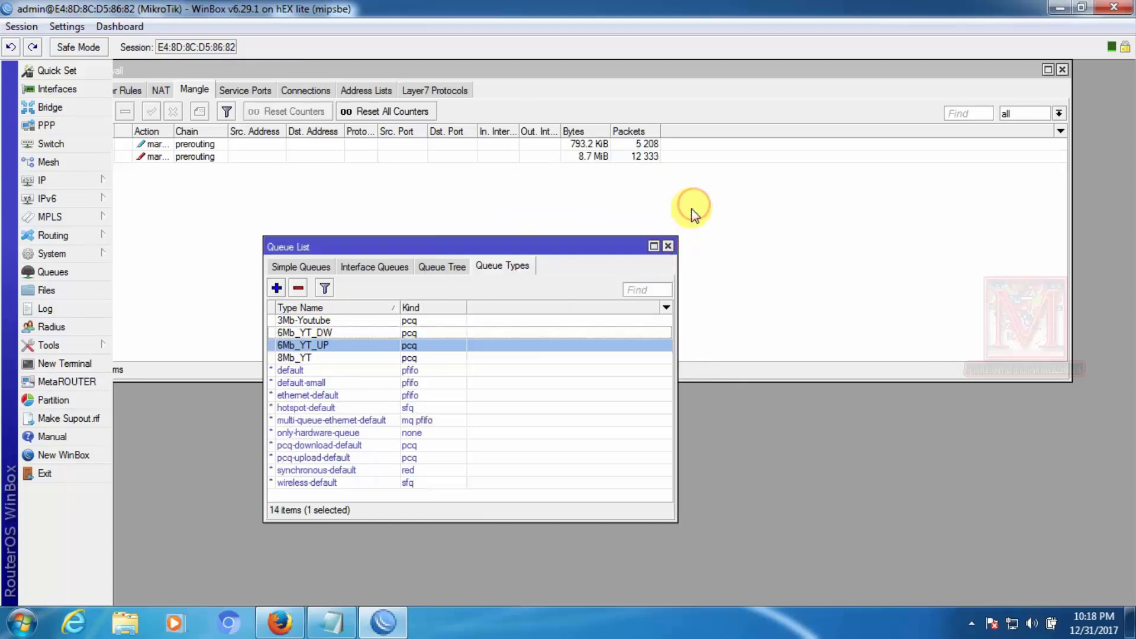
# Start a new simple queue named 4Mb_ plus the client's name, with 30.30.30.40 as its target
pyautogui.click(303, 266)
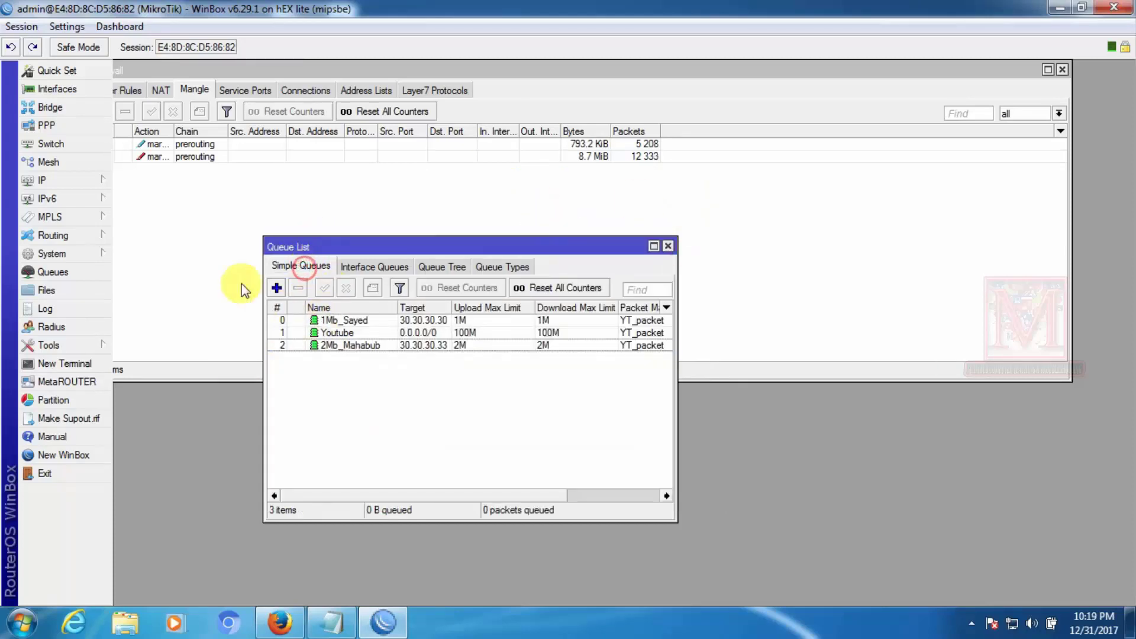
pyautogui.click(277, 288)
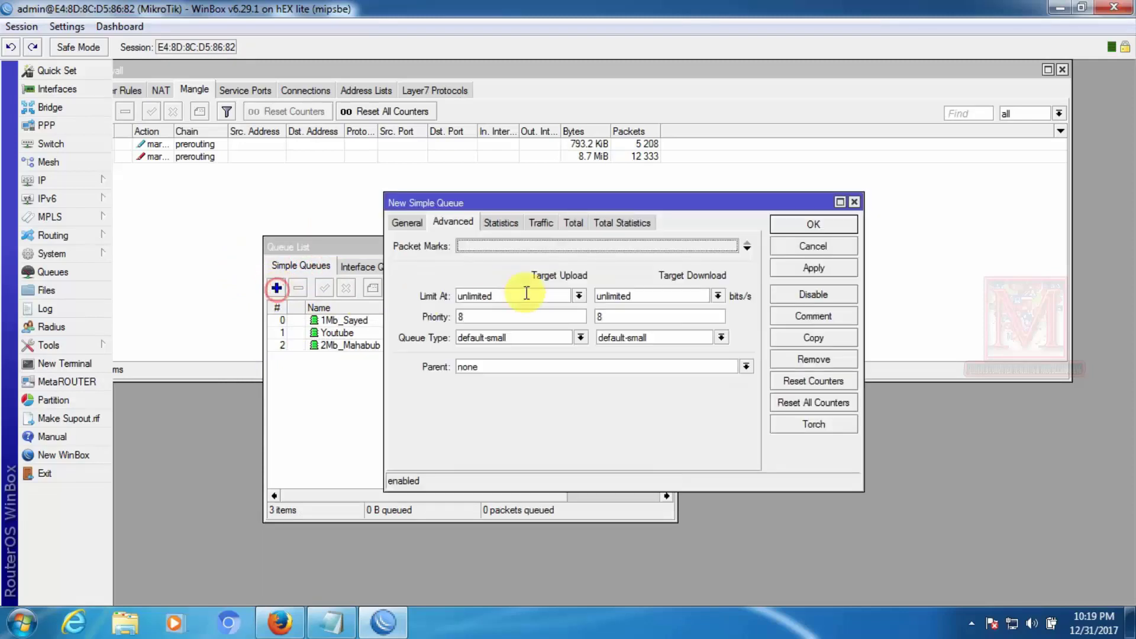
pyautogui.click(499, 244)
pyautogui.click(407, 223)
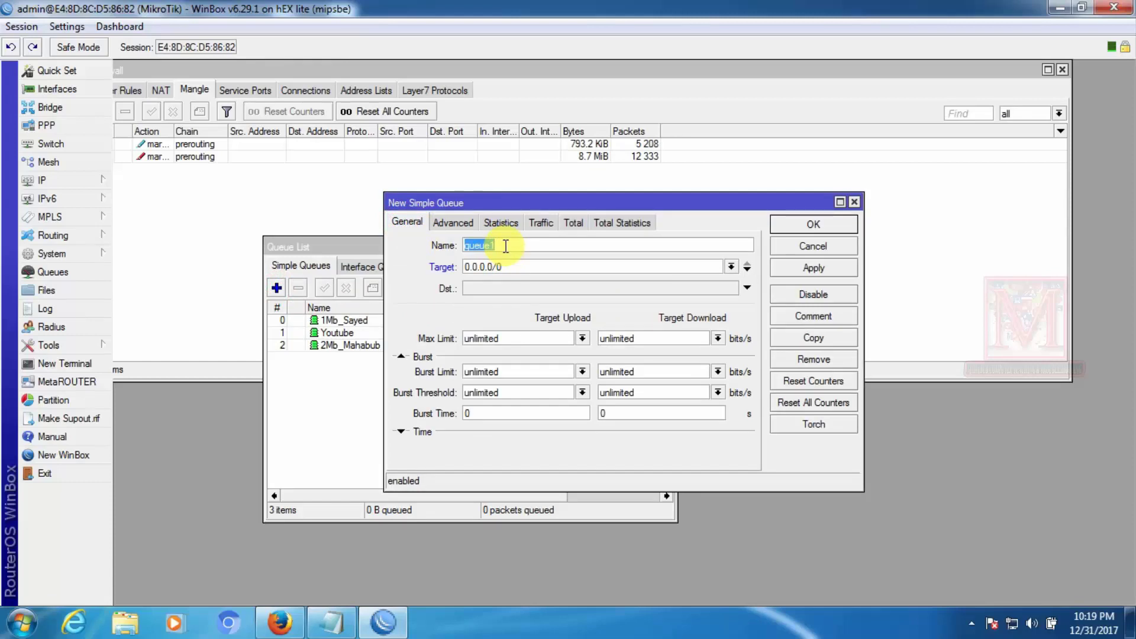
pyautogui.write('4Mb_Shoel')
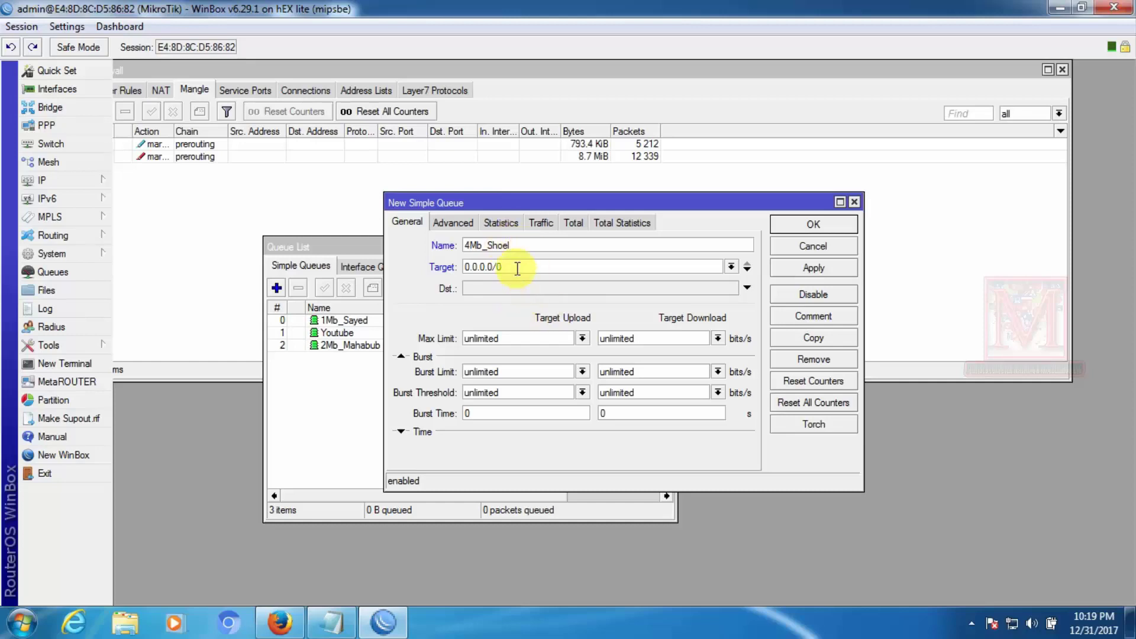
pyautogui.doubleClick(509, 267)
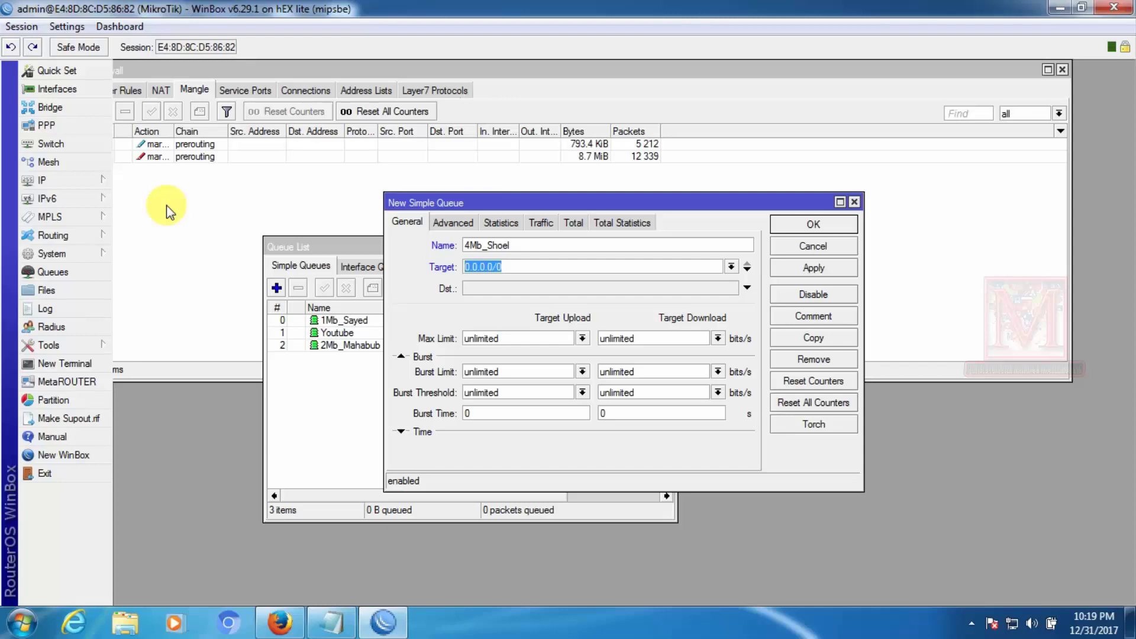
pyautogui.write('30.30.4')
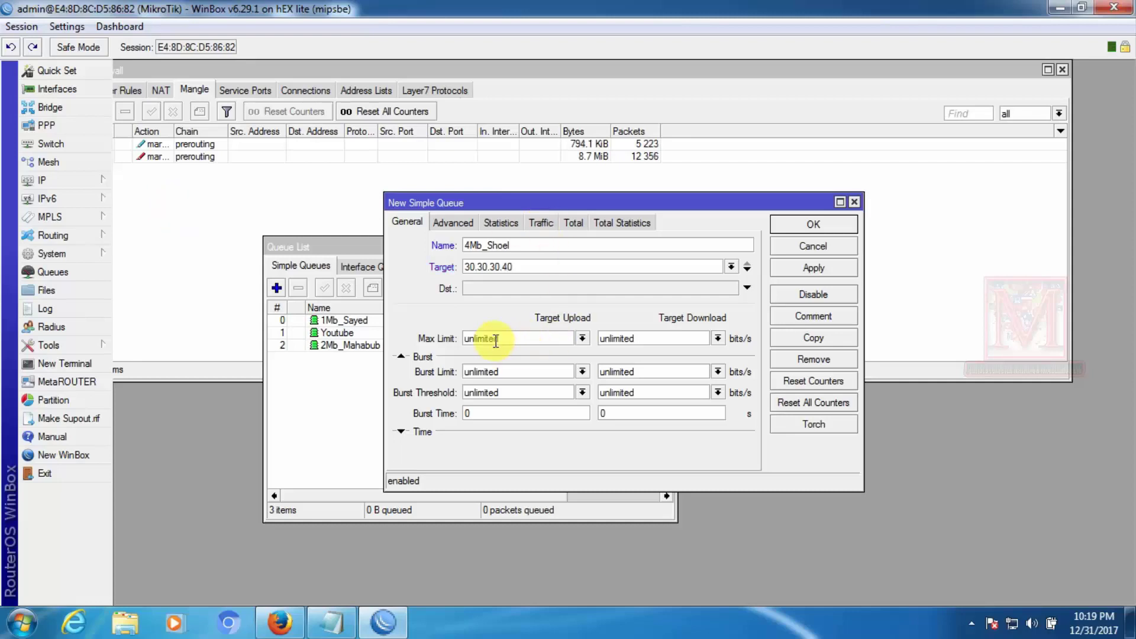
# Set the new simple queue's max limit to 4M for both upload and download
pyautogui.click(583, 338)
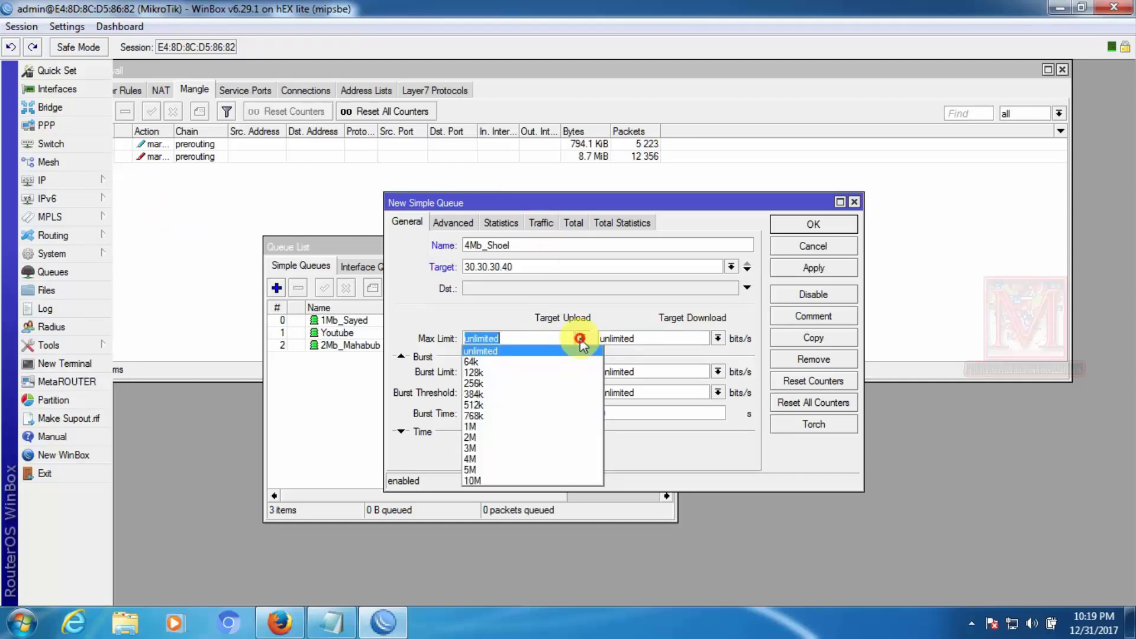
pyautogui.click(520, 350)
pyautogui.write('4M')
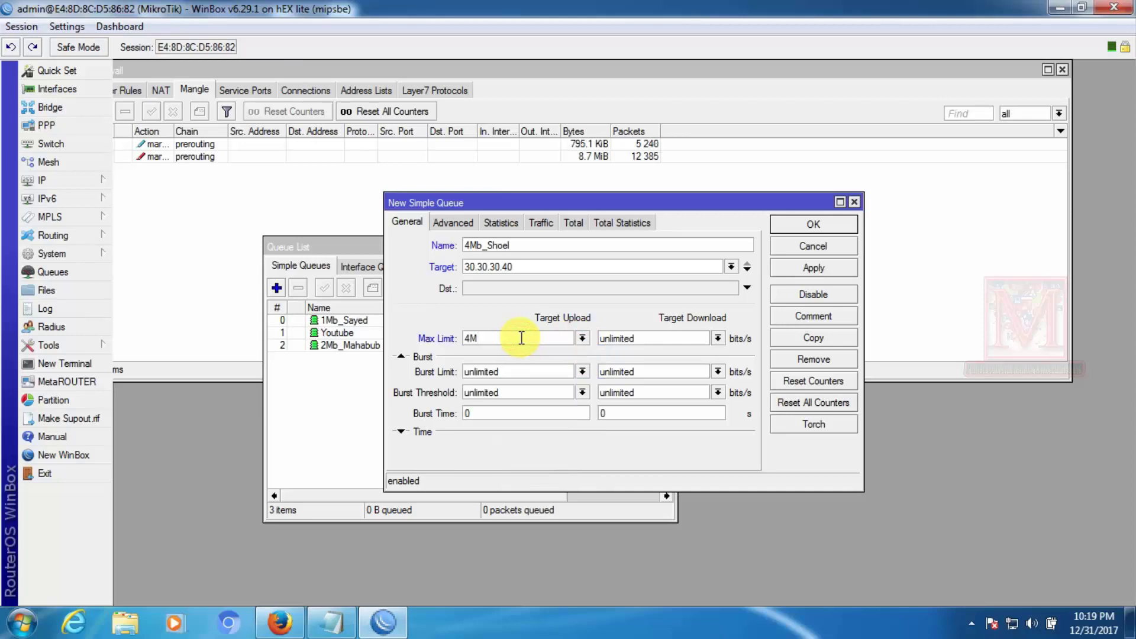
pyautogui.click(629, 338)
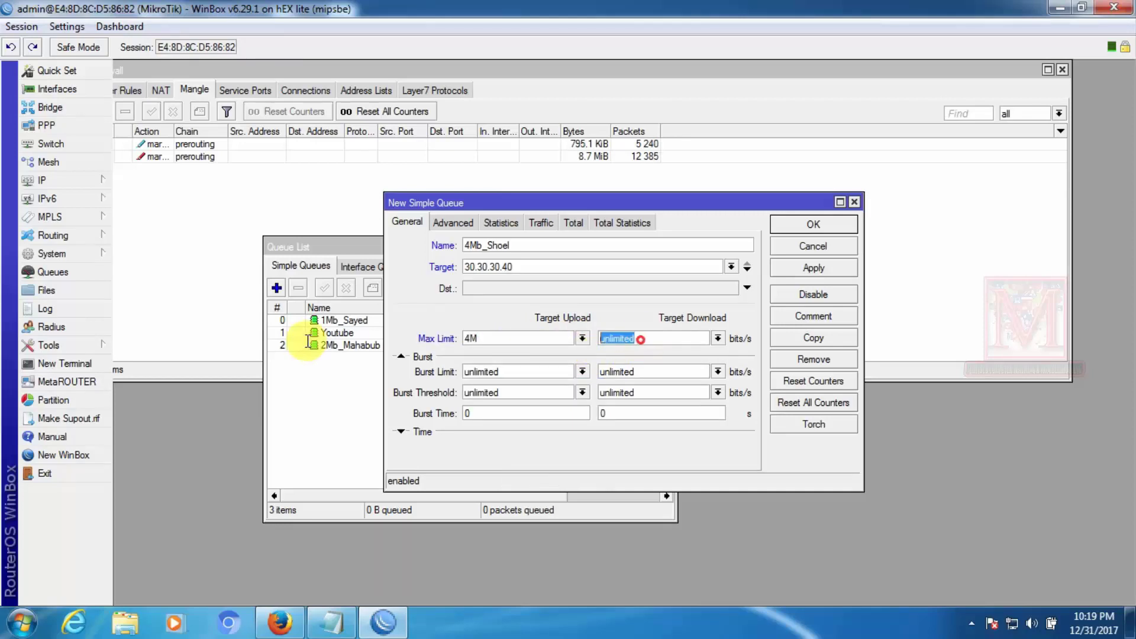
pyautogui.write('4M')
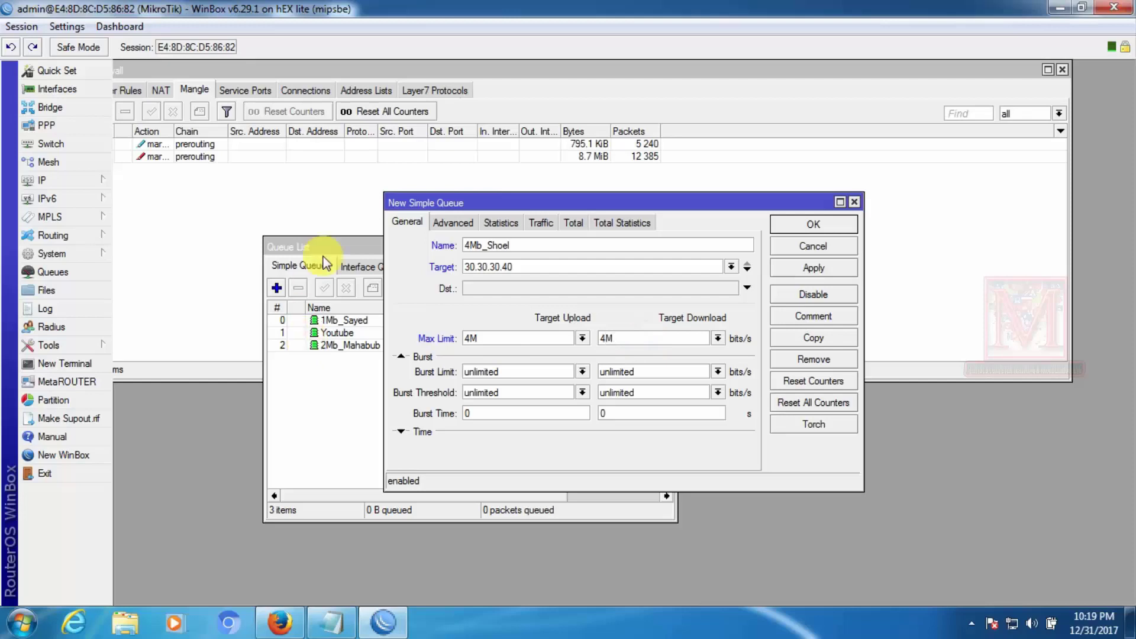
# Assign the YT_packet packet mark and the 8Mb_YT queue type for upload and download to the 4 Mb queue, and save it
pyautogui.click(459, 224)
pyautogui.click(732, 245)
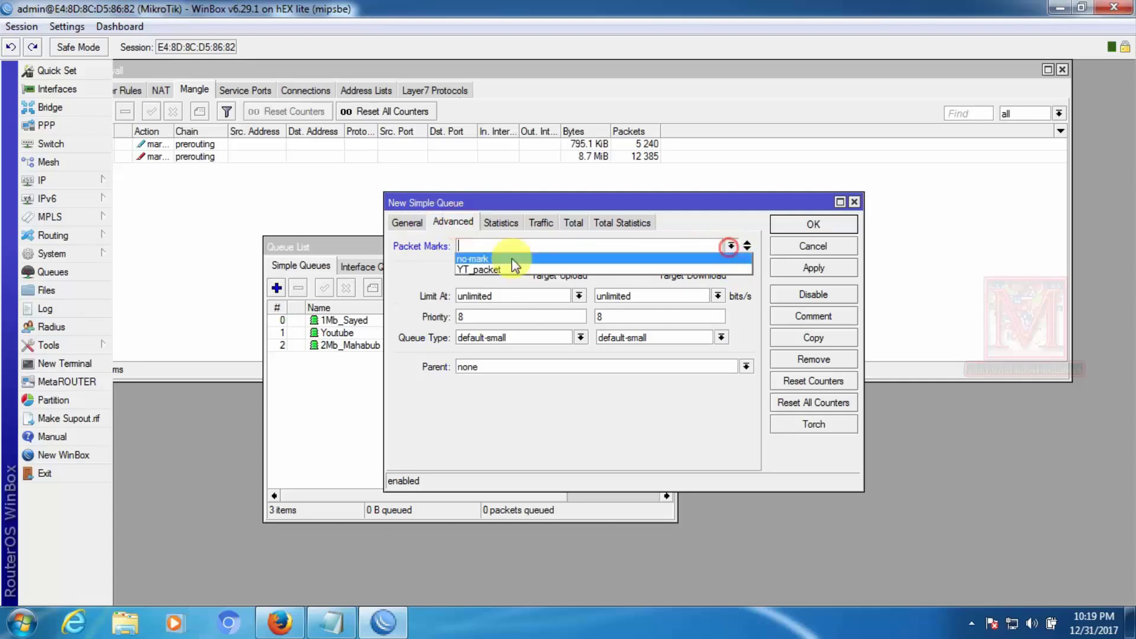
pyautogui.click(477, 270)
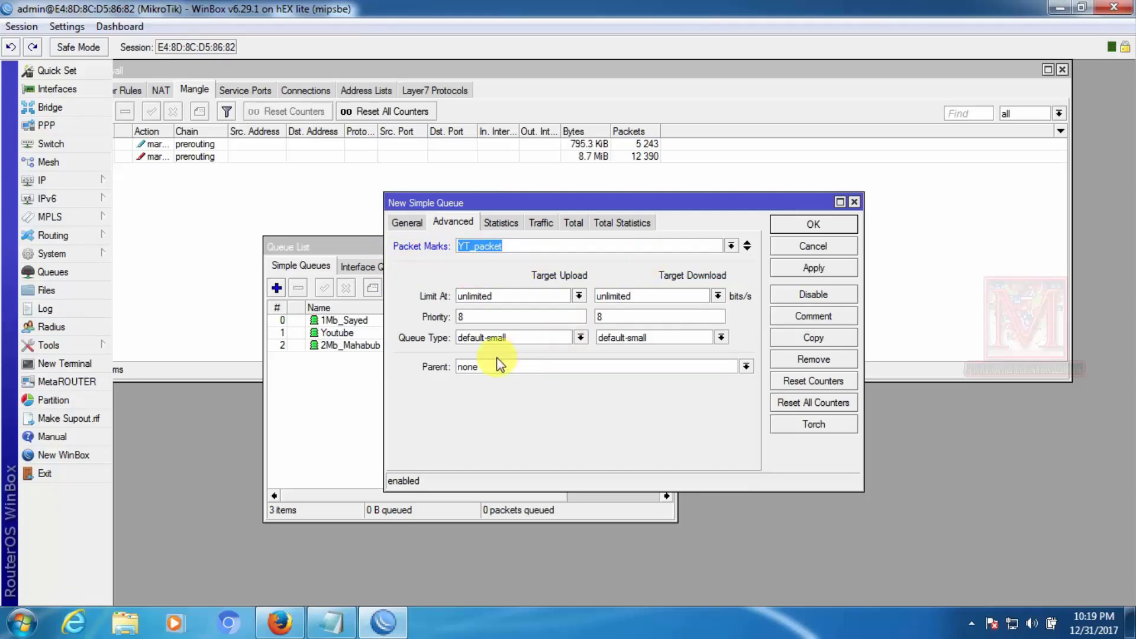
pyautogui.click(581, 337)
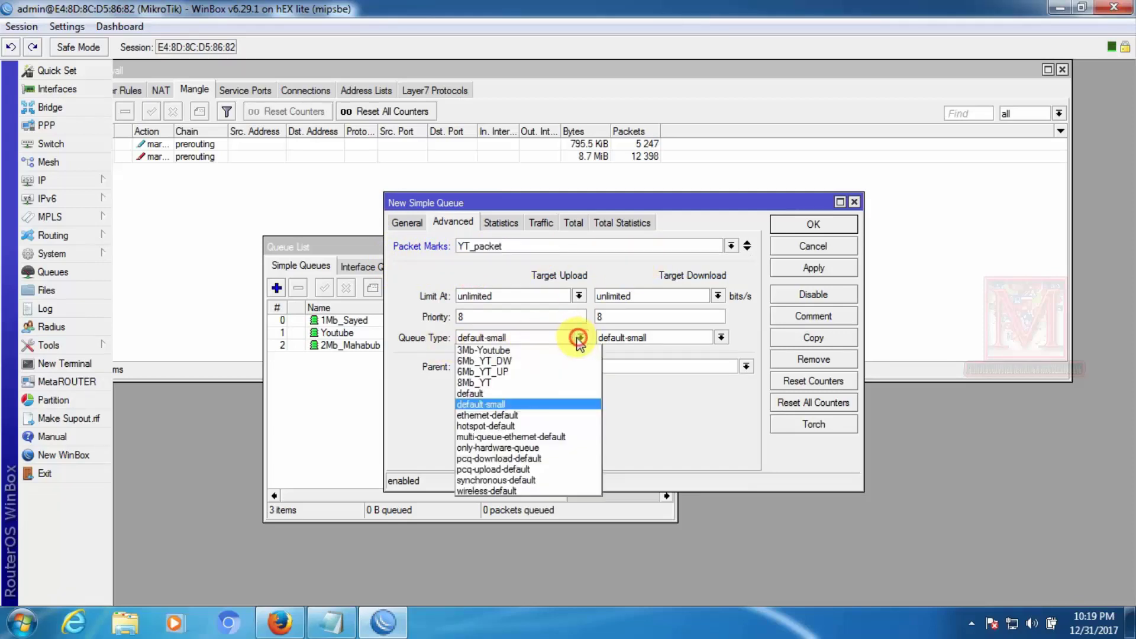
pyautogui.click(476, 384)
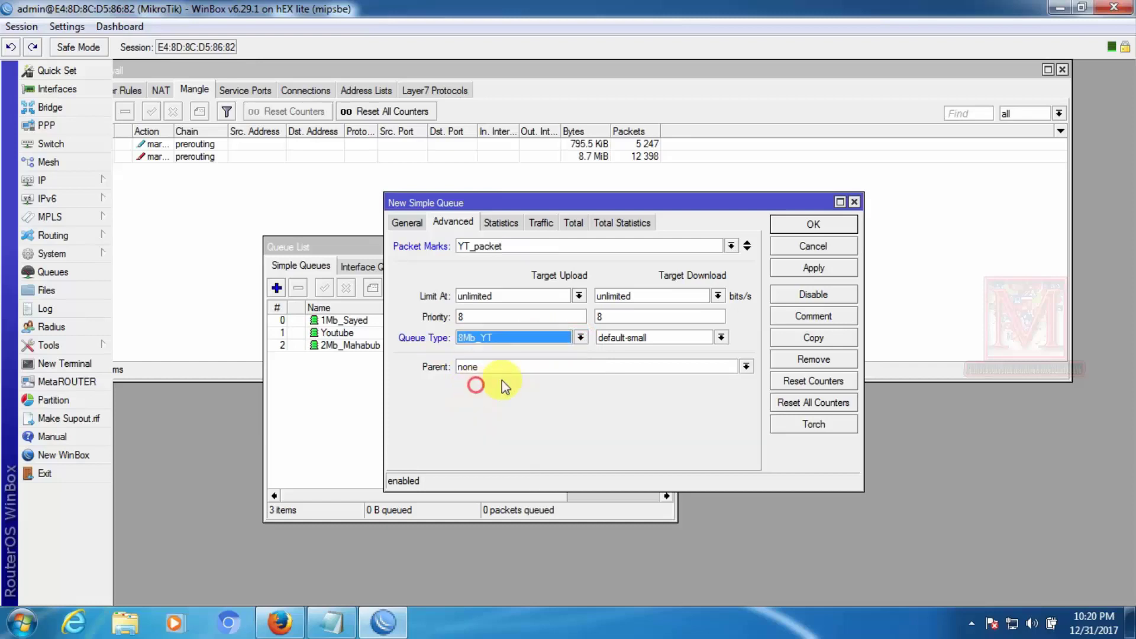
pyautogui.click(719, 338)
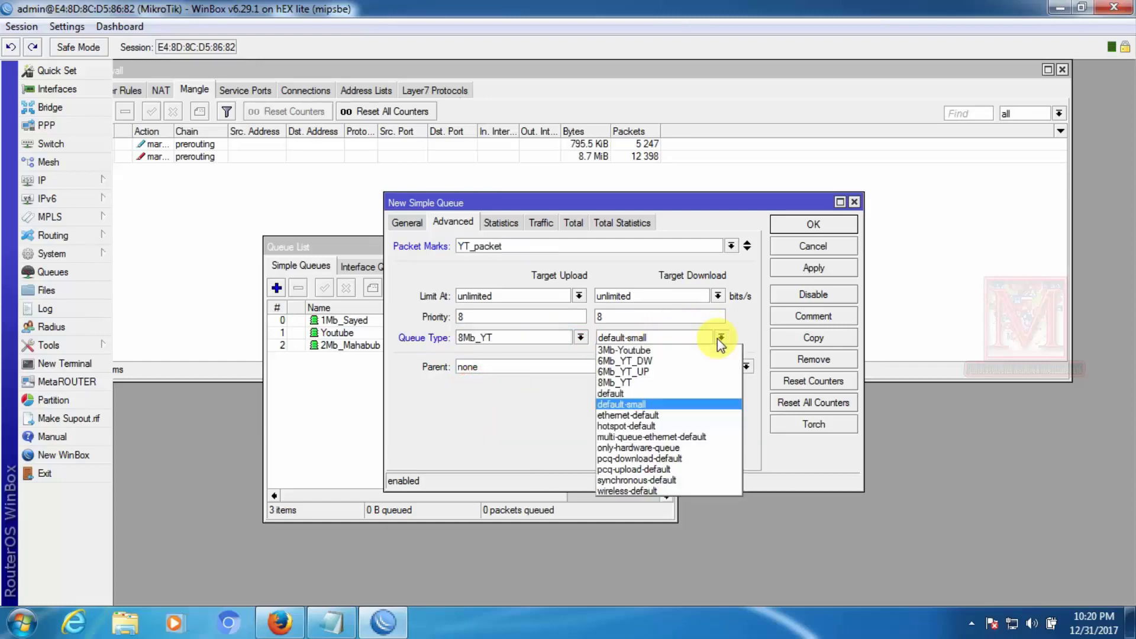
pyautogui.click(616, 383)
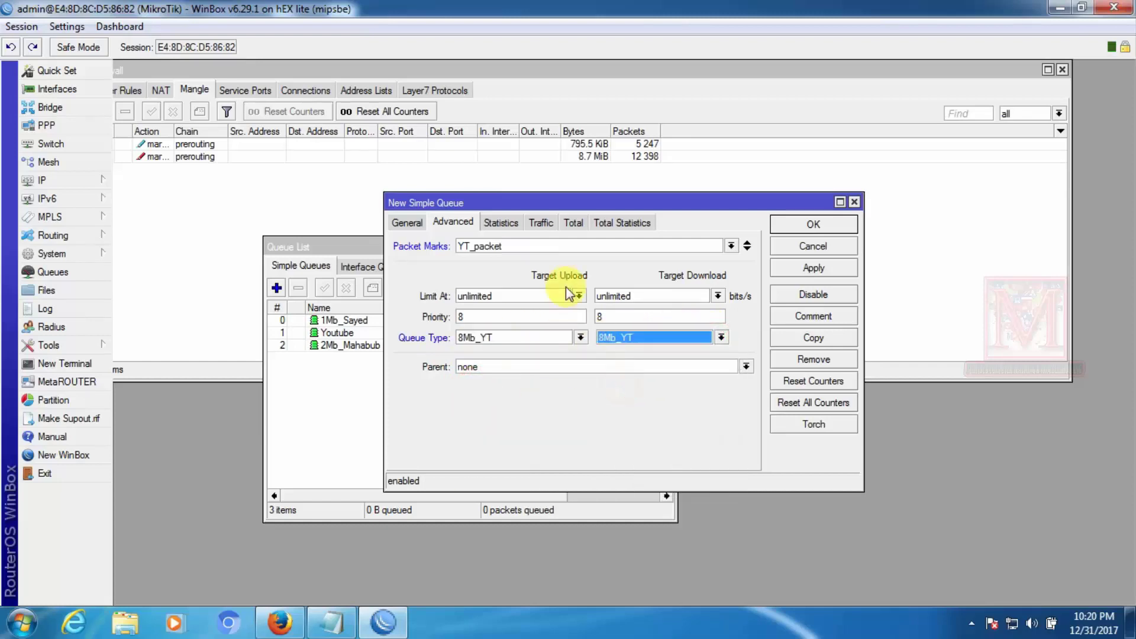
pyautogui.click(805, 266)
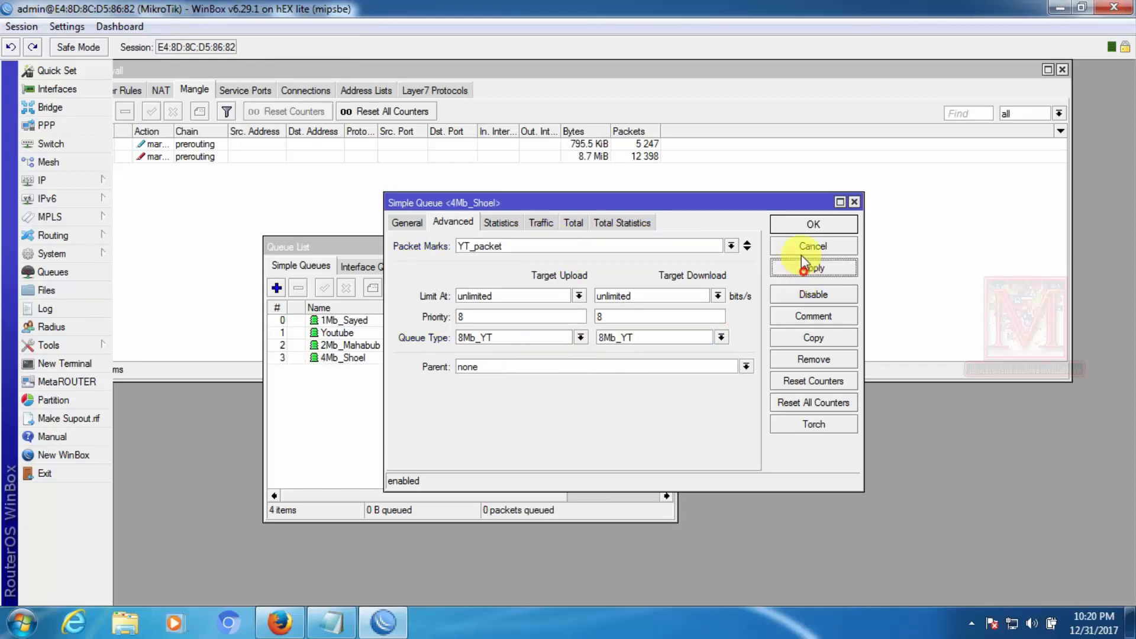
pyautogui.click(801, 227)
pyautogui.click(429, 425)
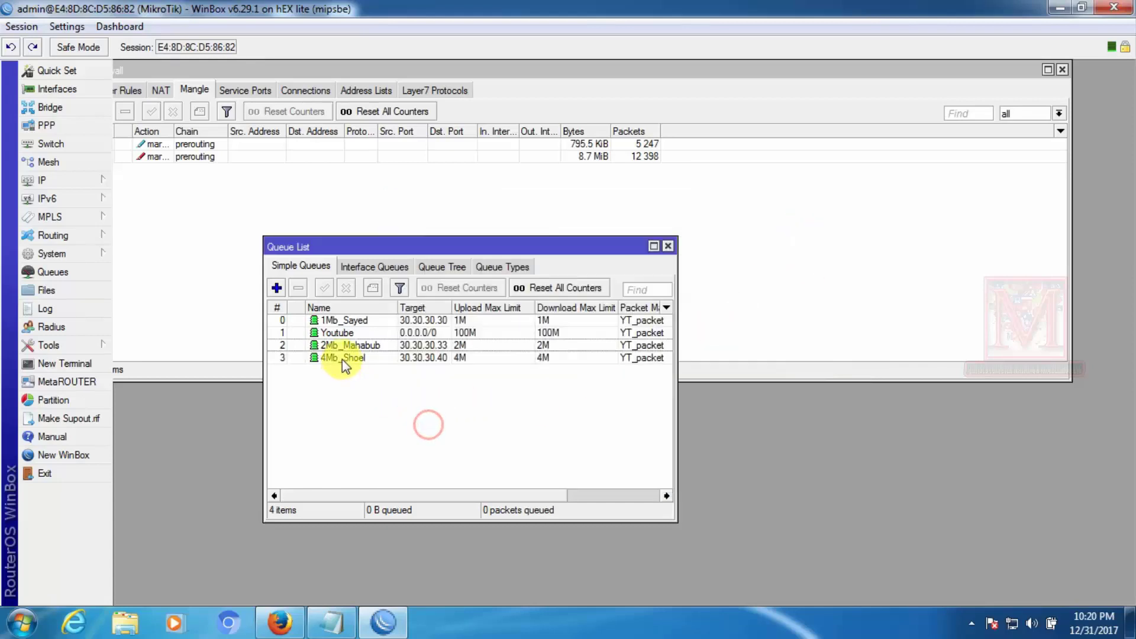
# Widen the Queue List to show the new queue's packet mark, and review the simple queues alongside the queue types
pyautogui.click(342, 360)
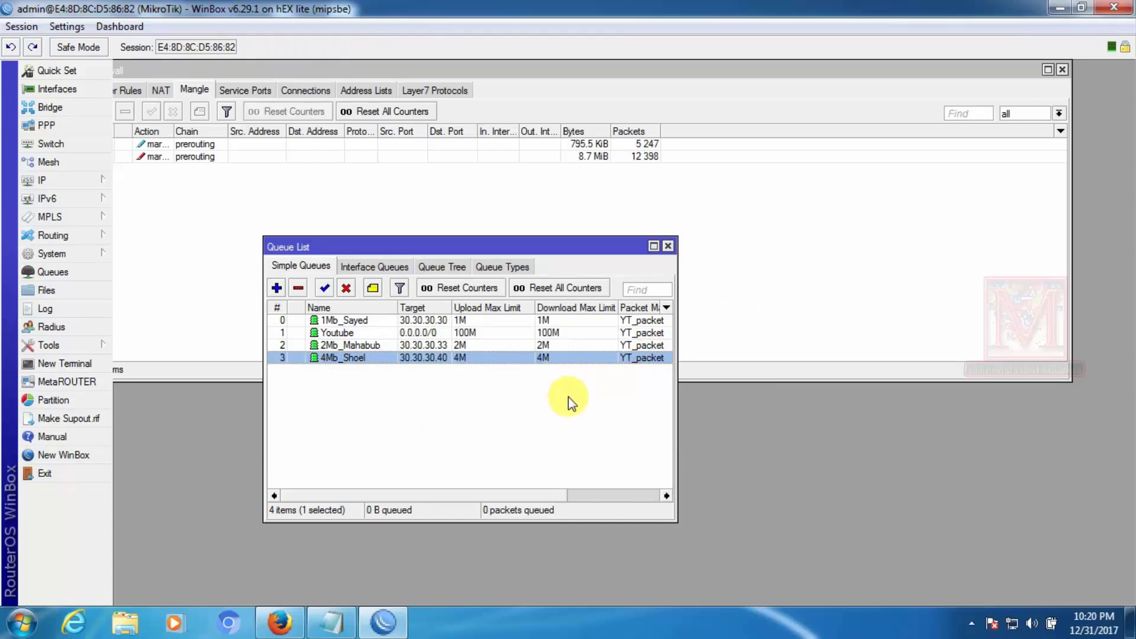
pyautogui.moveTo(676, 443); pyautogui.dragTo(836, 441)
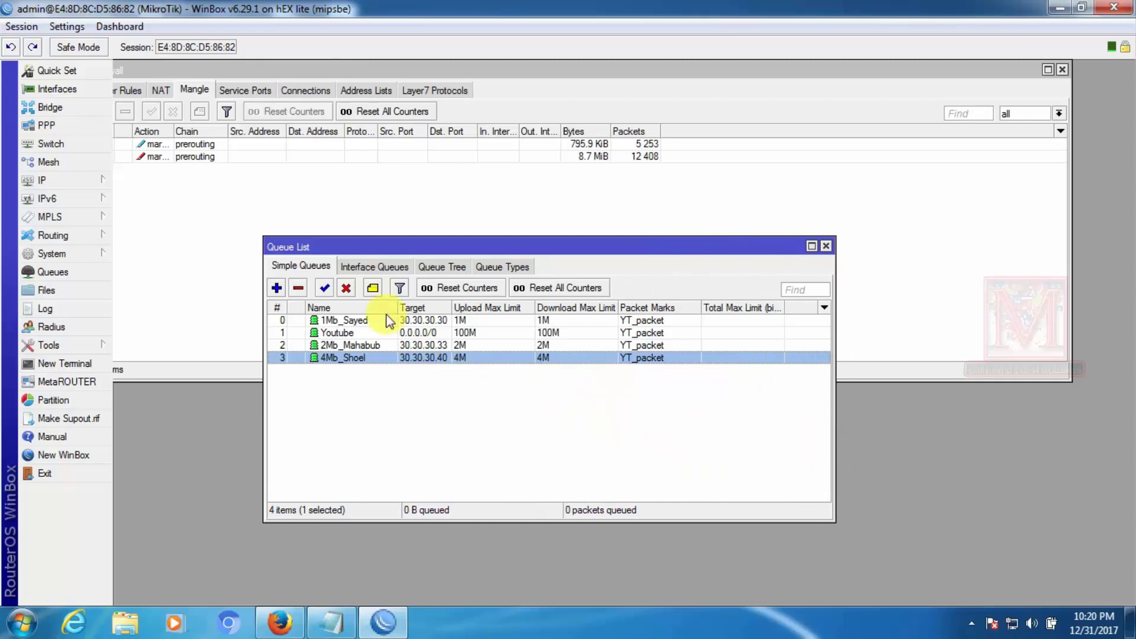
pyautogui.click(490, 268)
pyautogui.click(324, 343)
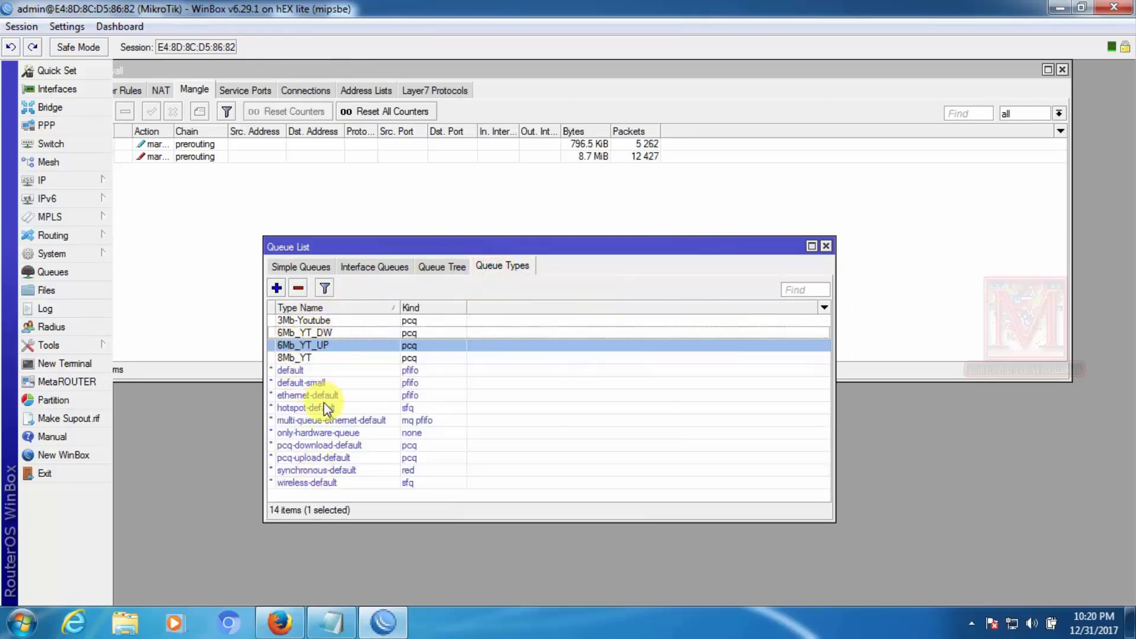
pyautogui.click(299, 267)
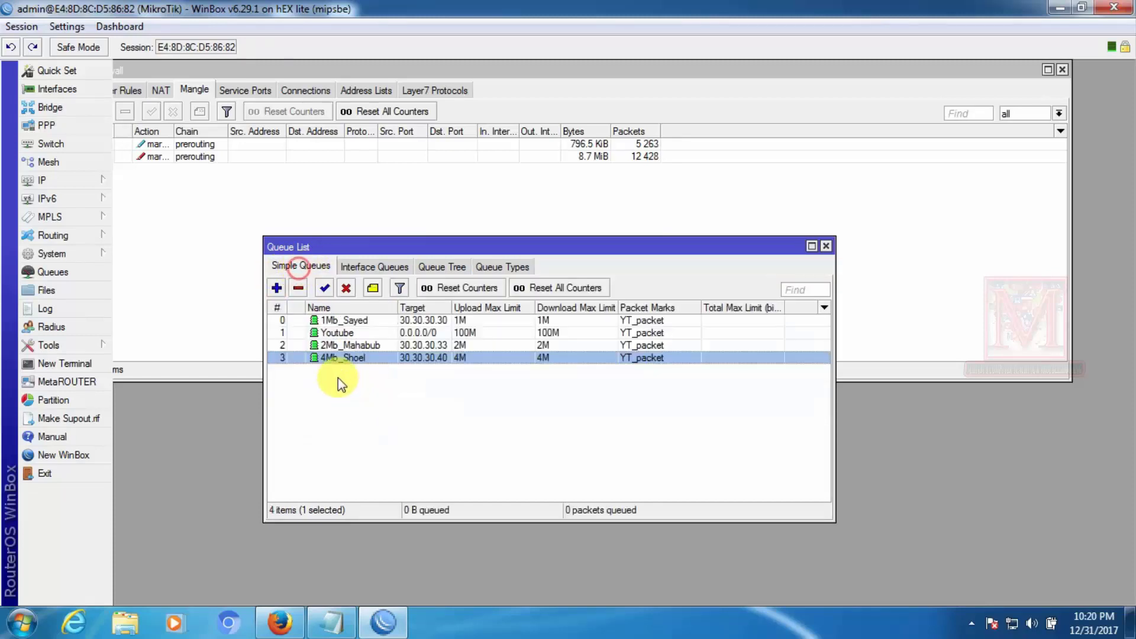
pyautogui.click(503, 266)
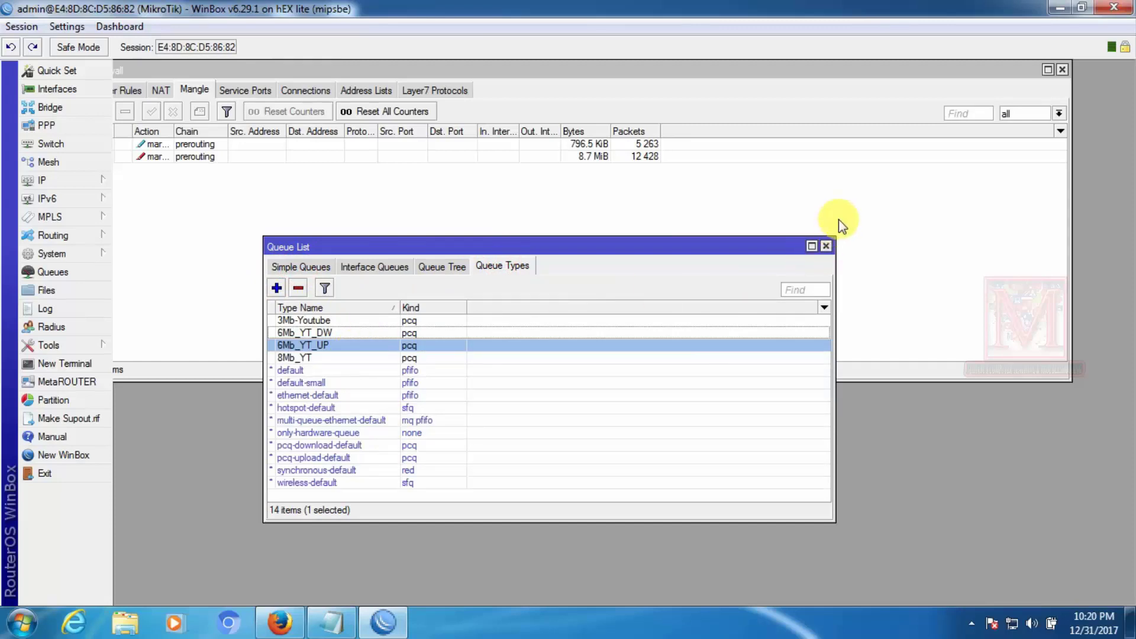